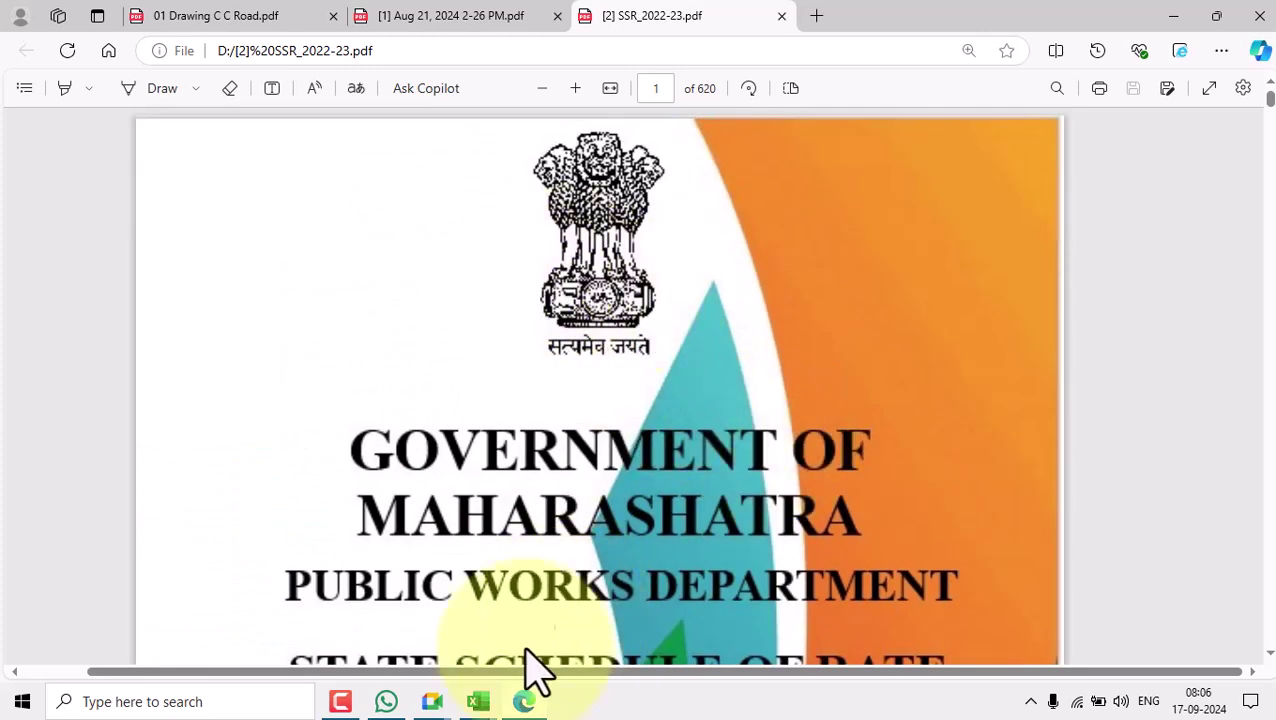
# - Switch to the SSR_2022-23 workbook in Excel and review the sheet title and the M-20 concrete item in row 427
pyautogui.moveTo(478, 703)
pyautogui.click(605, 650)
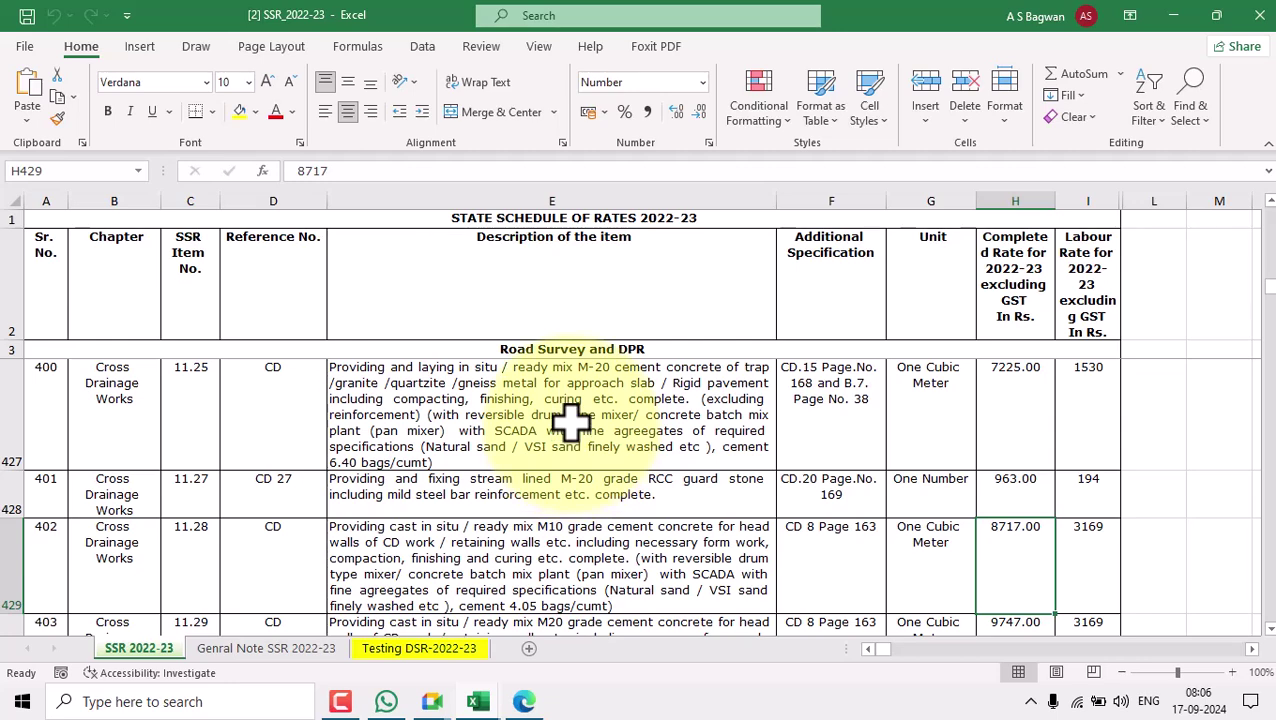
pyautogui.click(476, 218)
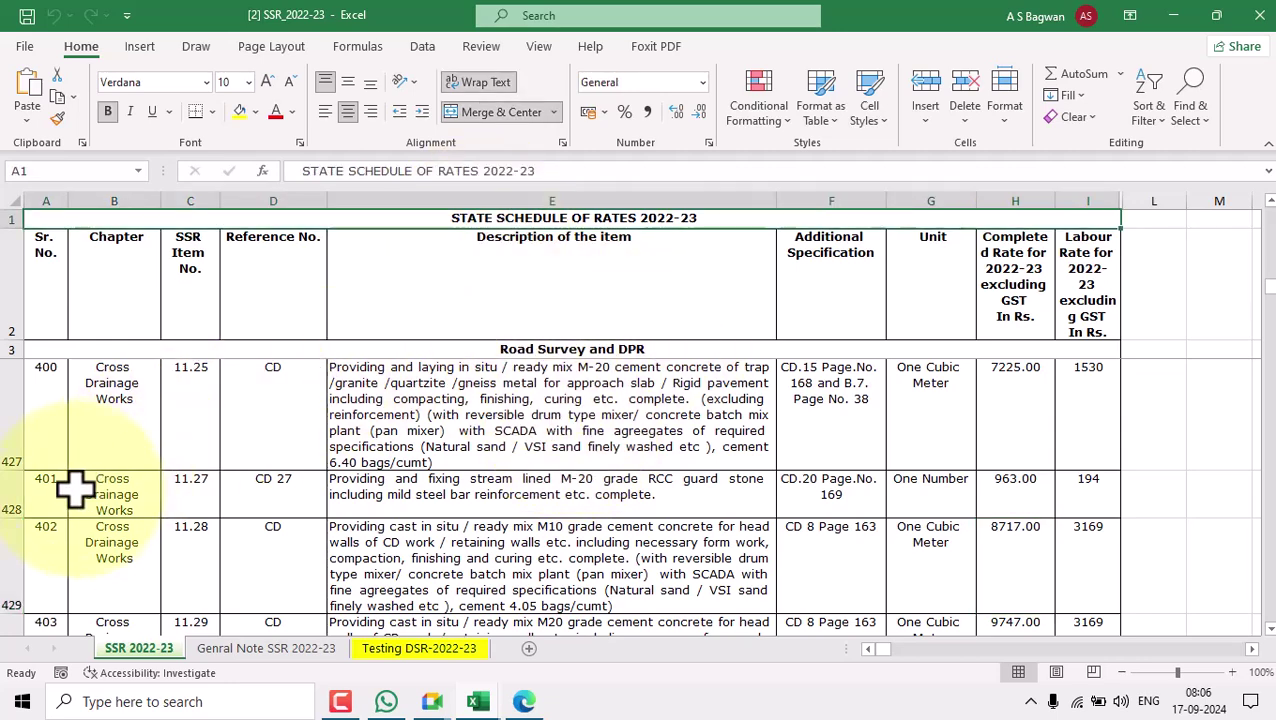
pyautogui.click(16, 430)
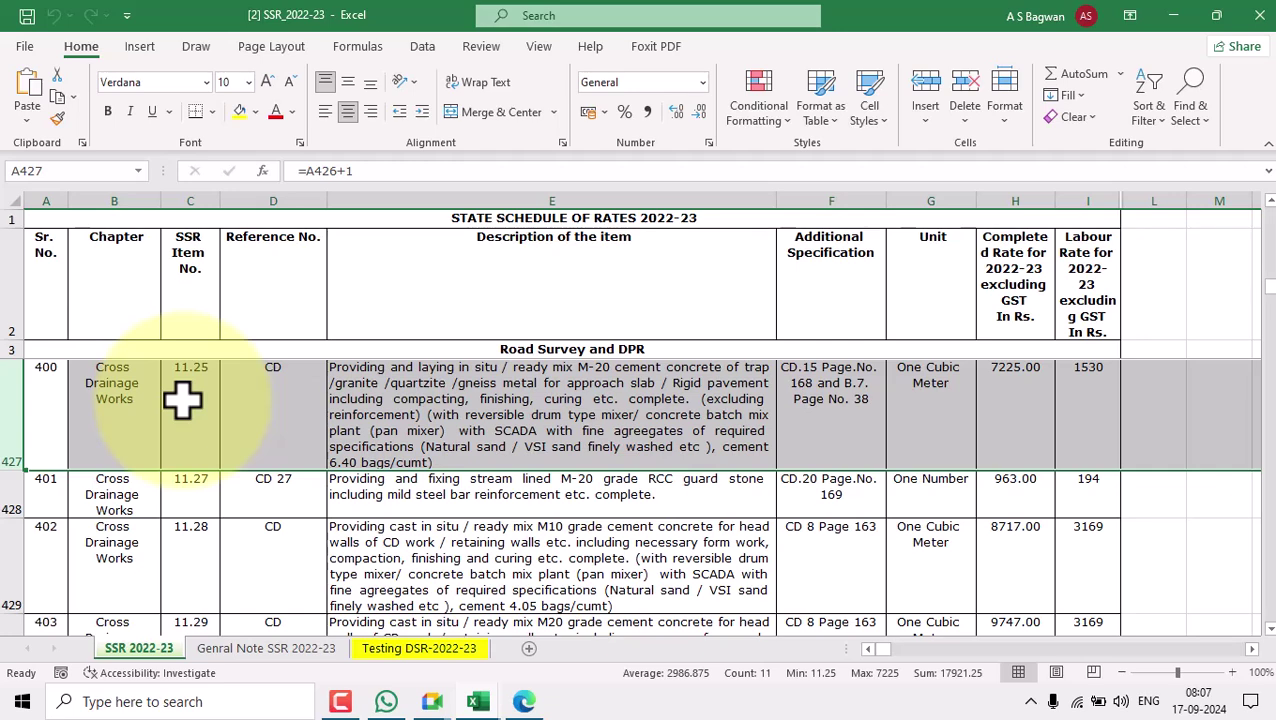
pyautogui.click(563, 414)
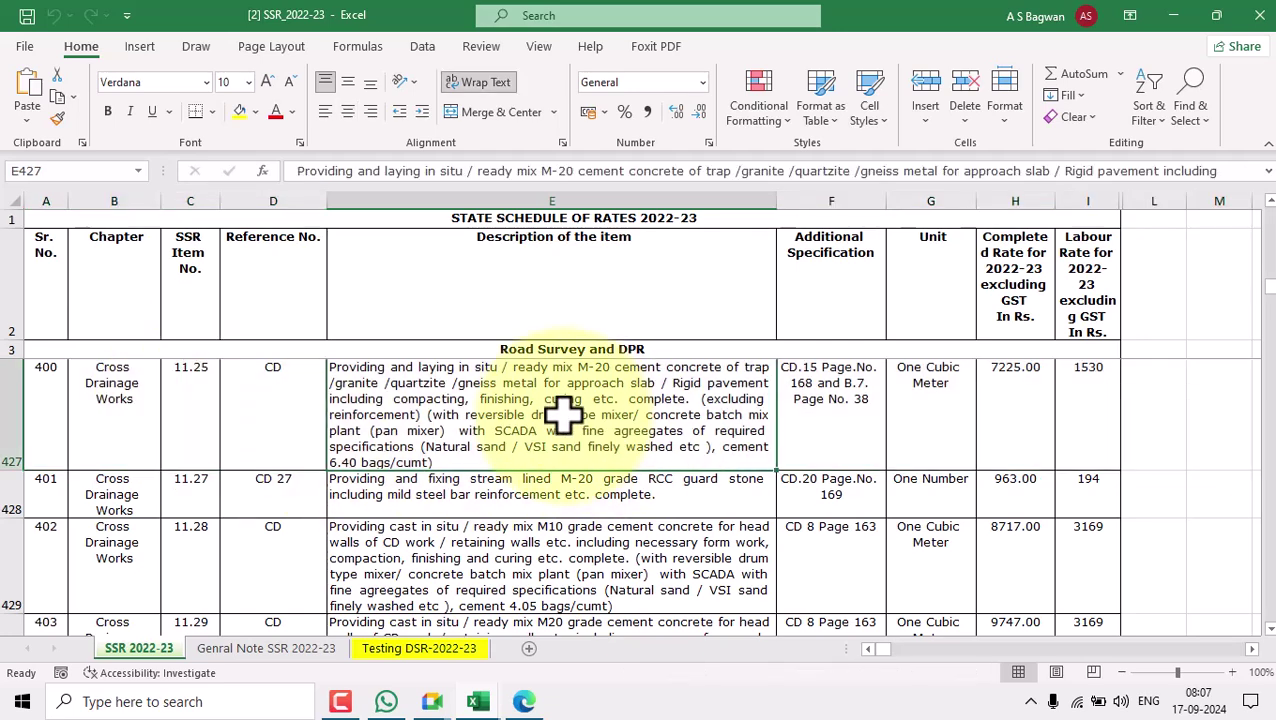
# - Match the Additional Specification, Unit and Complete Rate column headings with their entries for SSR item 11.25
pyautogui.click(821, 252)
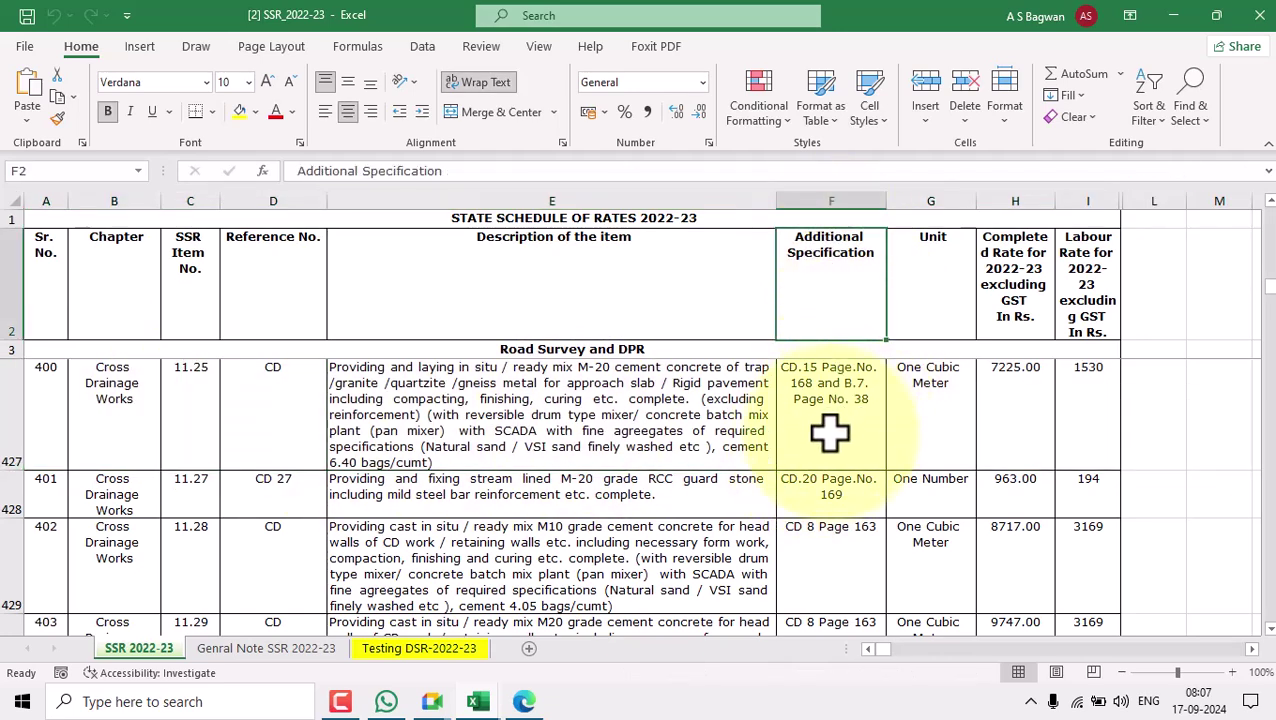
pyautogui.click(835, 430)
pyautogui.click(928, 285)
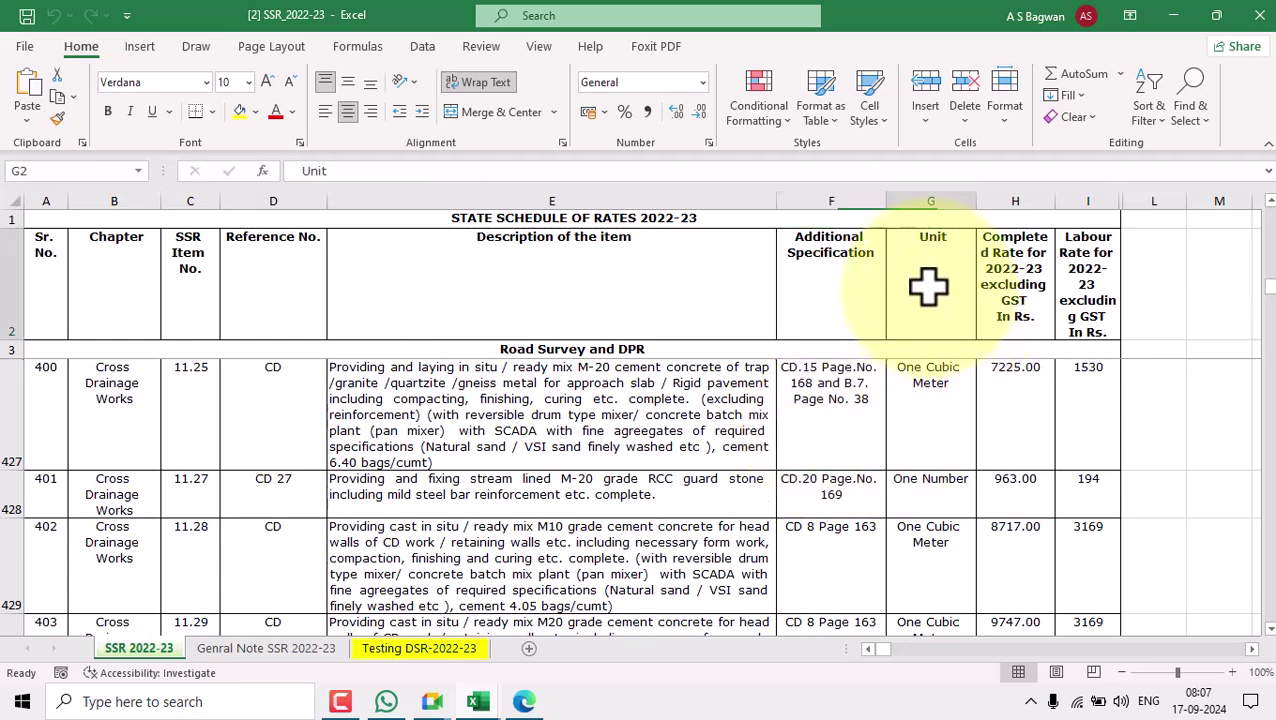
pyautogui.click(921, 420)
pyautogui.click(1020, 285)
pyautogui.click(1020, 410)
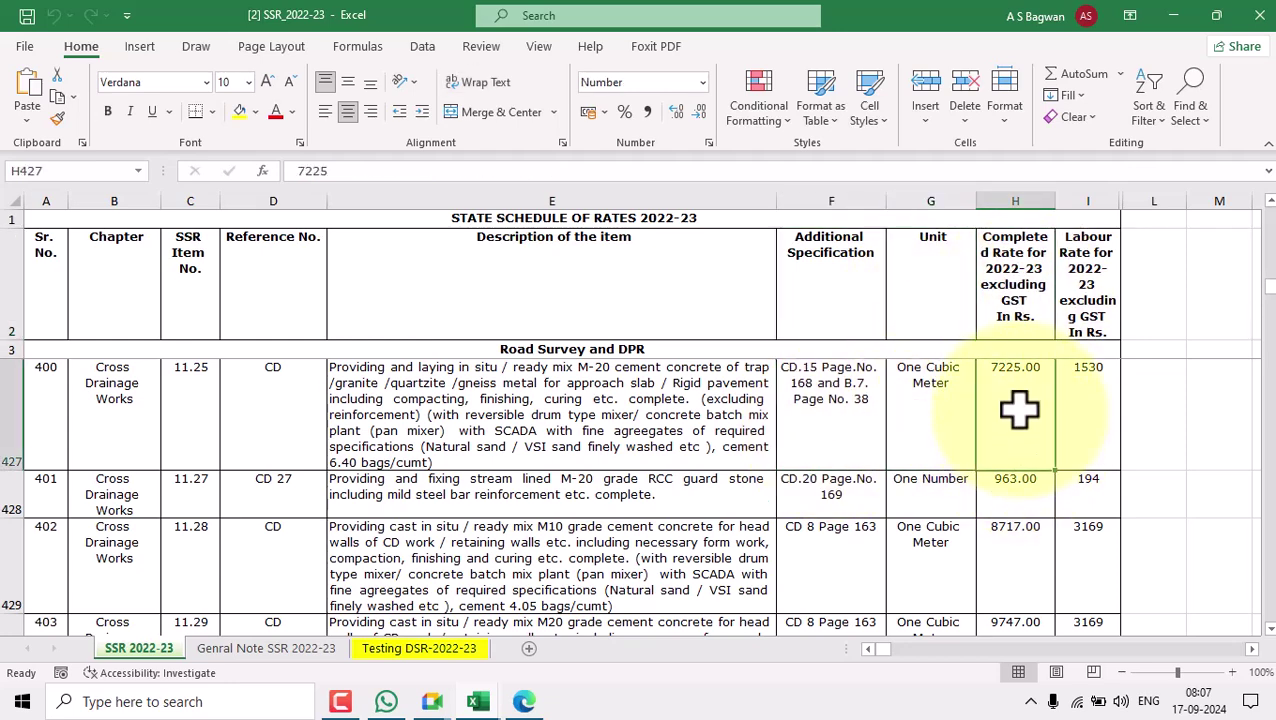
# - Review item 11.25 from its SSR item number through description, specification and unit to the complete rate, ending on the description
pyautogui.click(197, 393)
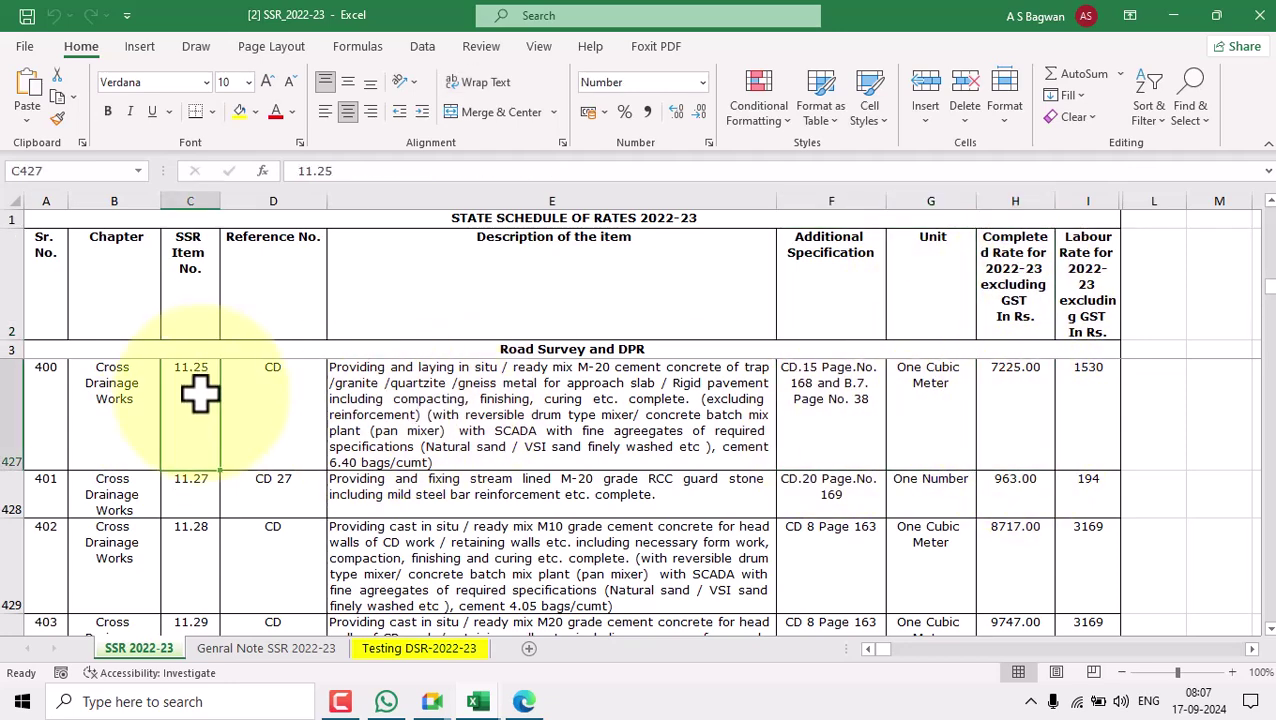
pyautogui.click(470, 405)
pyautogui.click(820, 400)
pyautogui.click(908, 403)
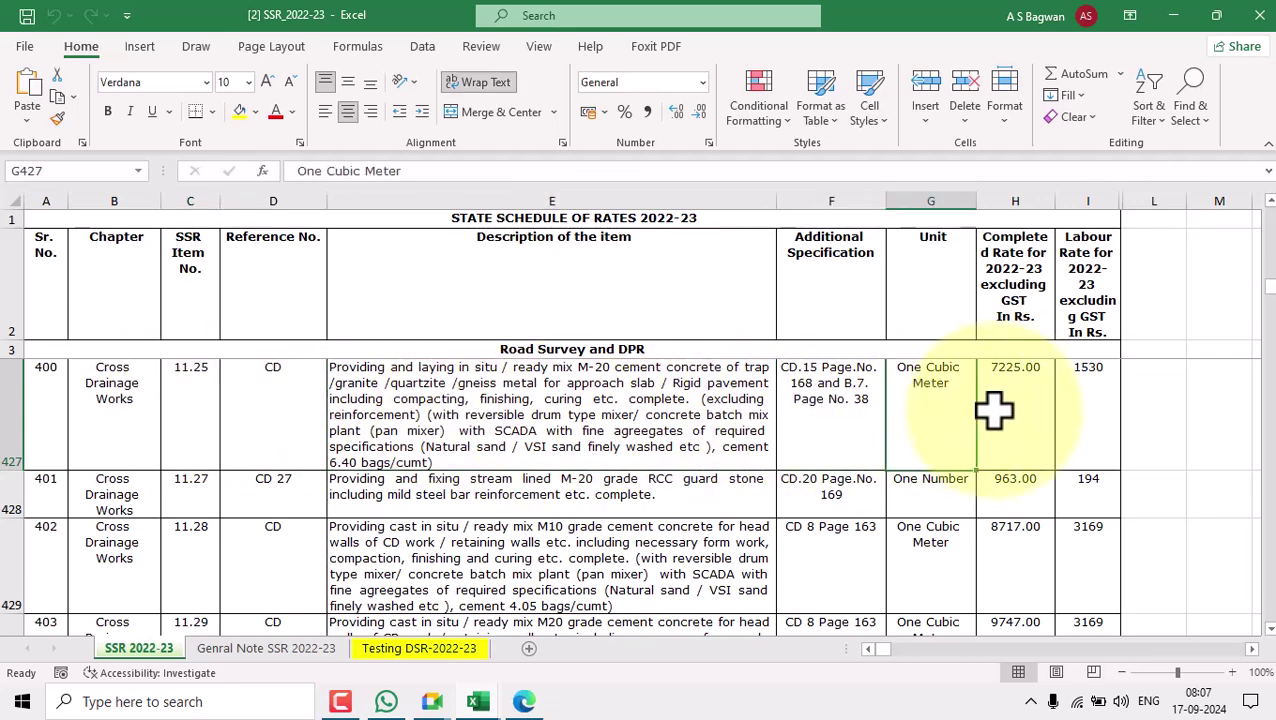
pyautogui.click(998, 403)
pyautogui.moveTo(208, 419); pyautogui.dragTo(1000, 425)
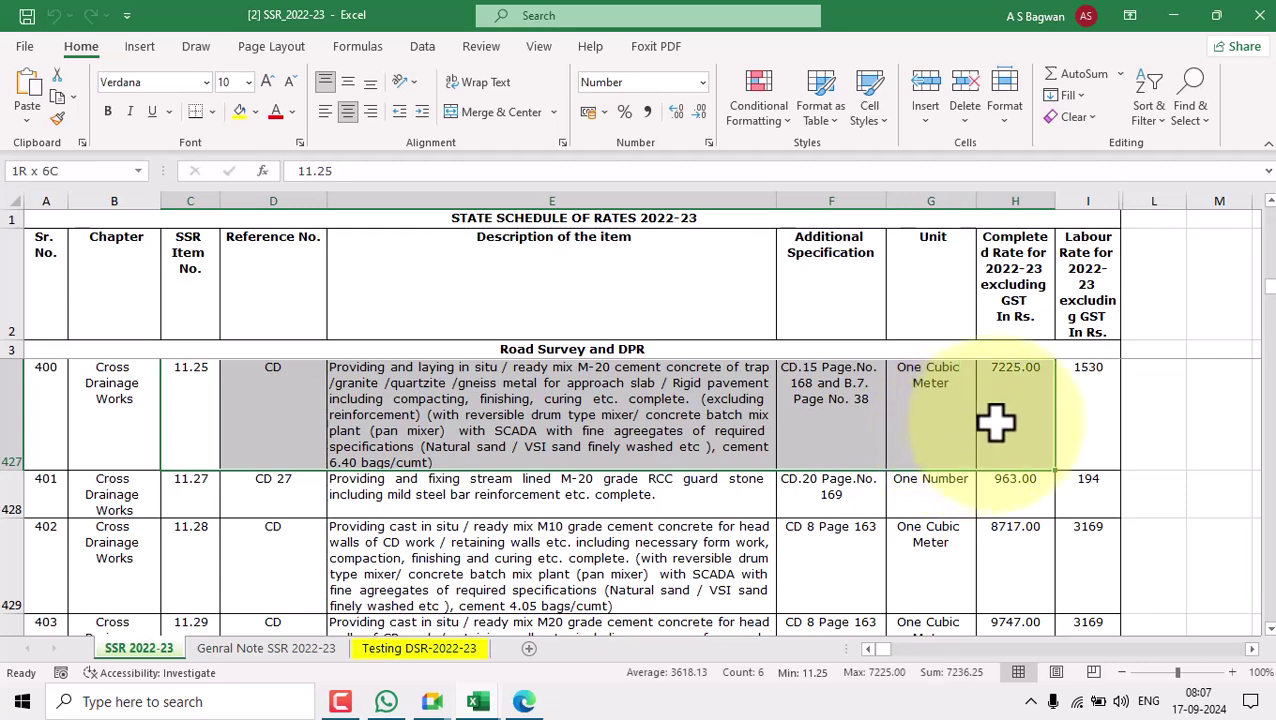
pyautogui.click(560, 420)
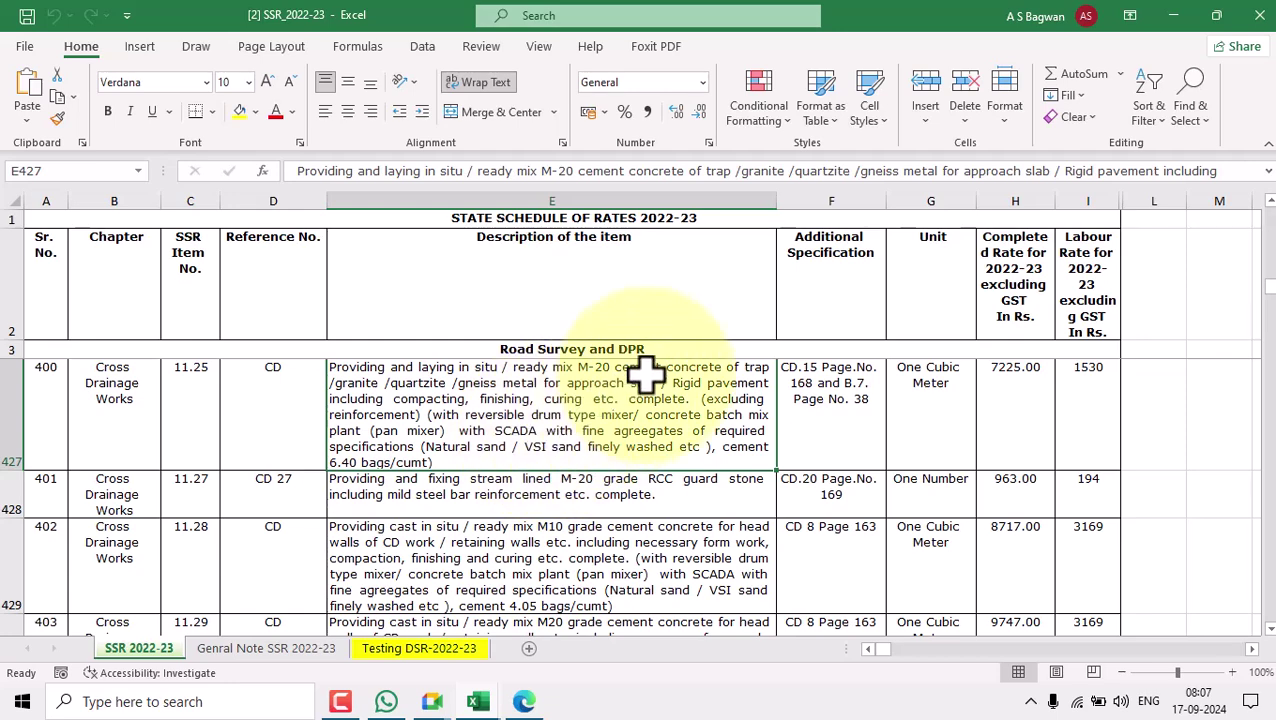
# - Search the rate sheet for SSR item 24.01 and select its whole row
pyautogui.hotkey('ctrl', 'f')
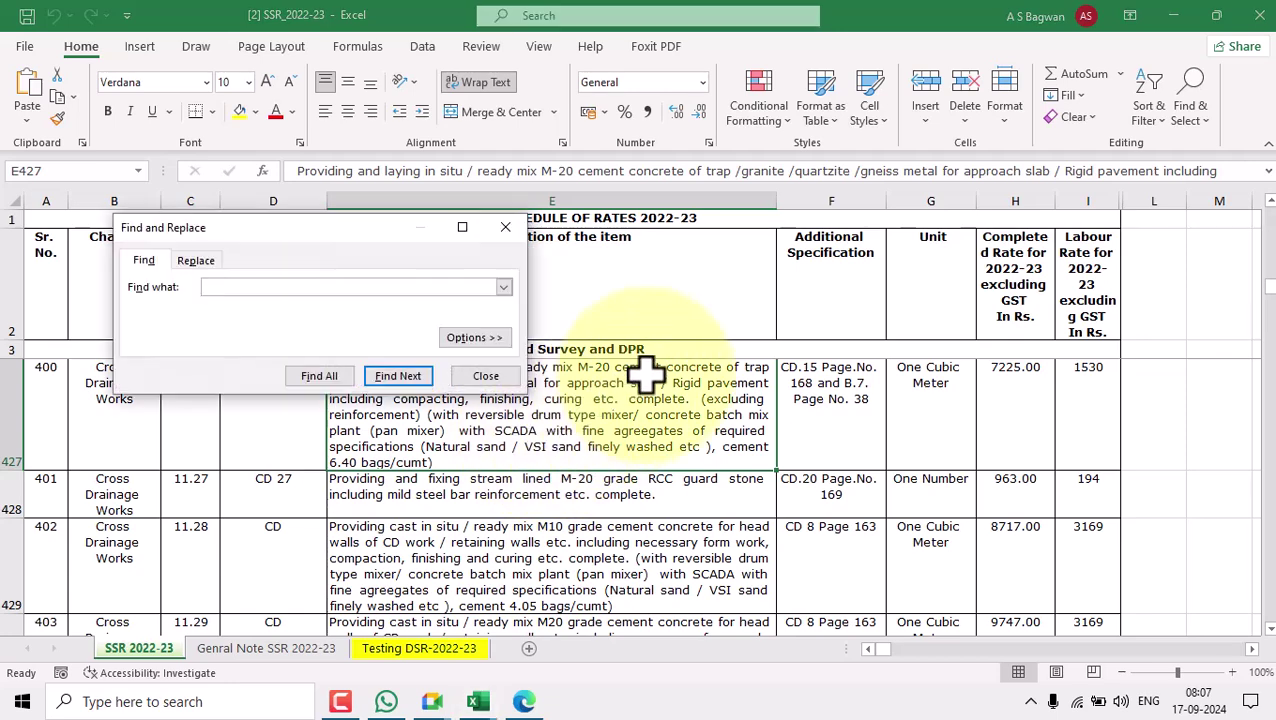
pyautogui.write('24.01')
pyautogui.press('Return')
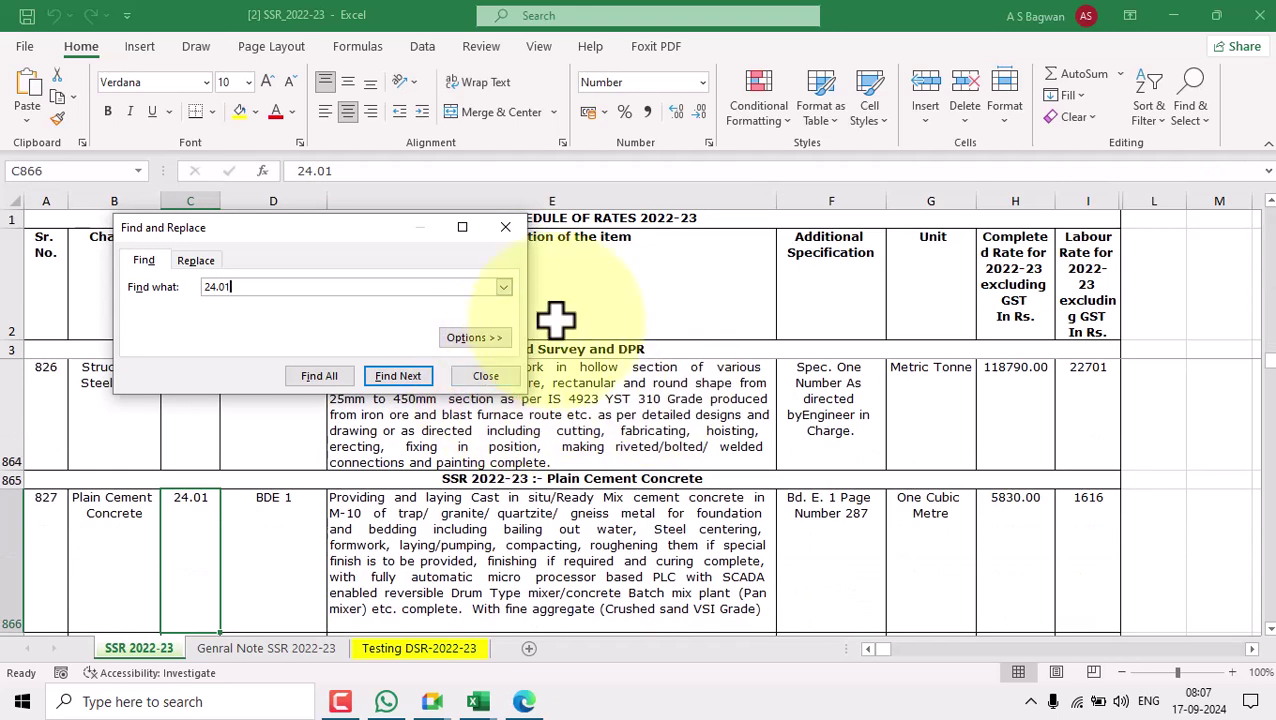
pyautogui.click(505, 227)
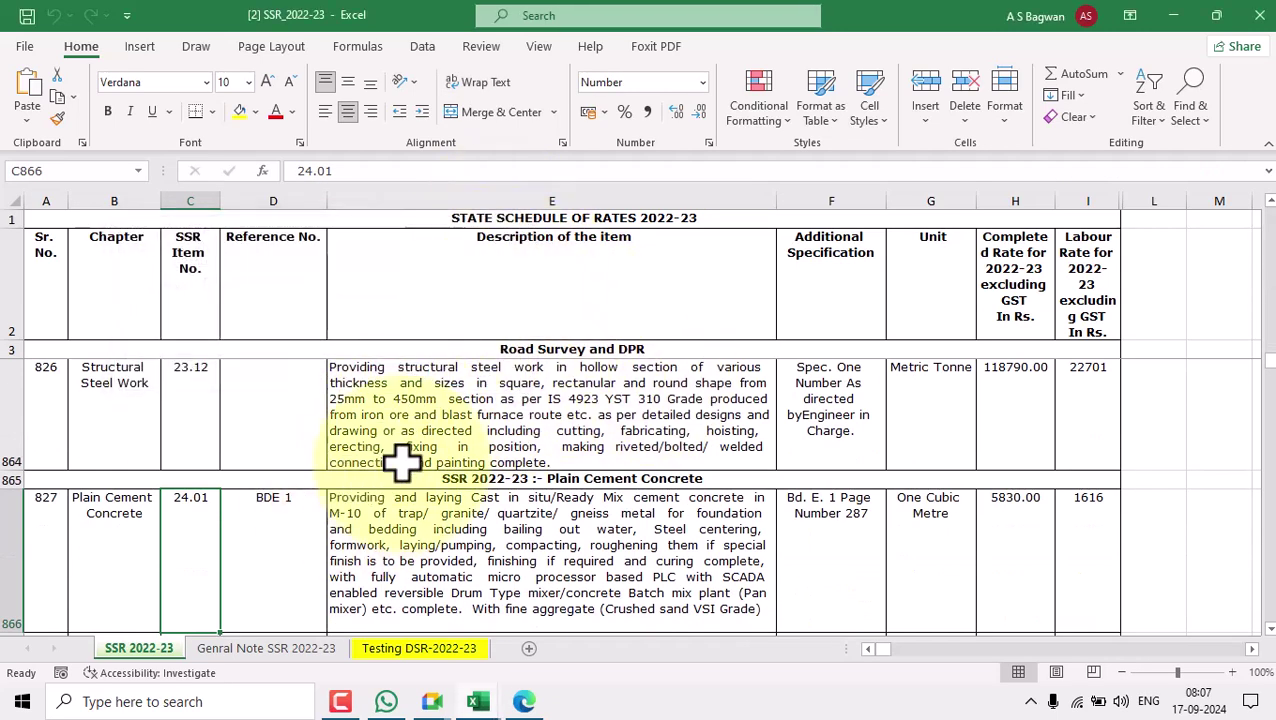
pyautogui.click(10, 548)
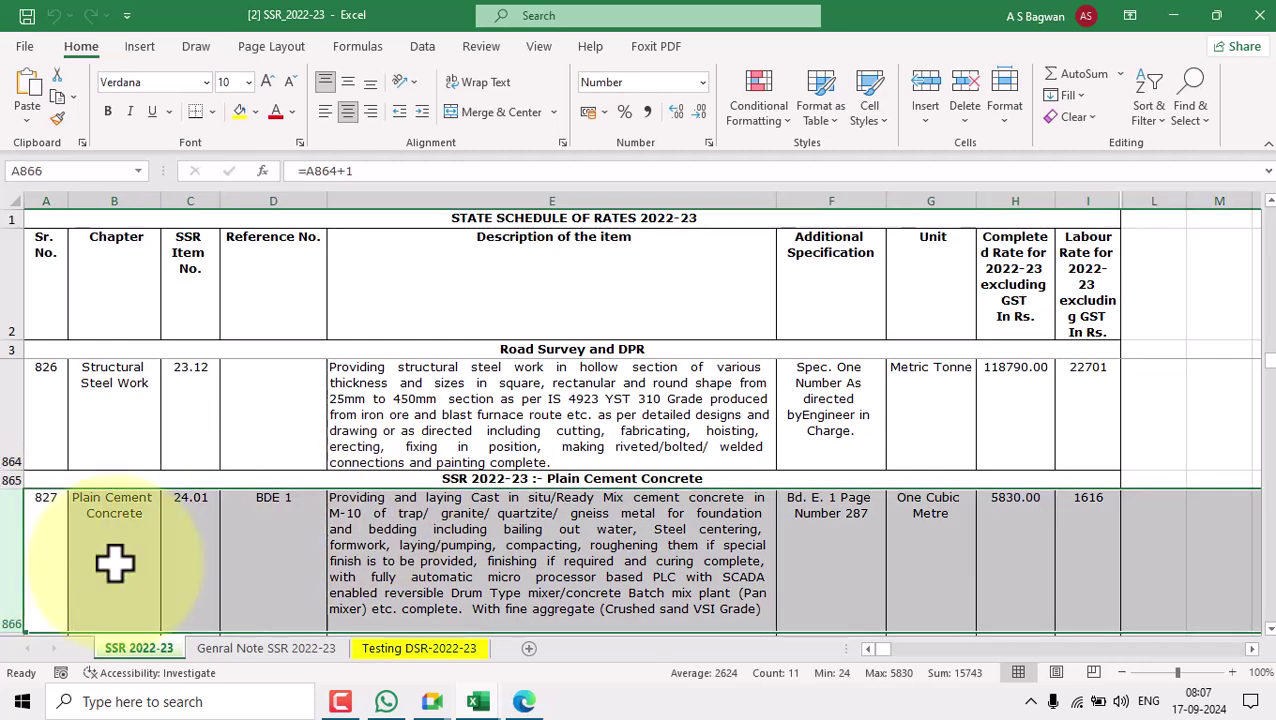
pyautogui.click(1269, 629)
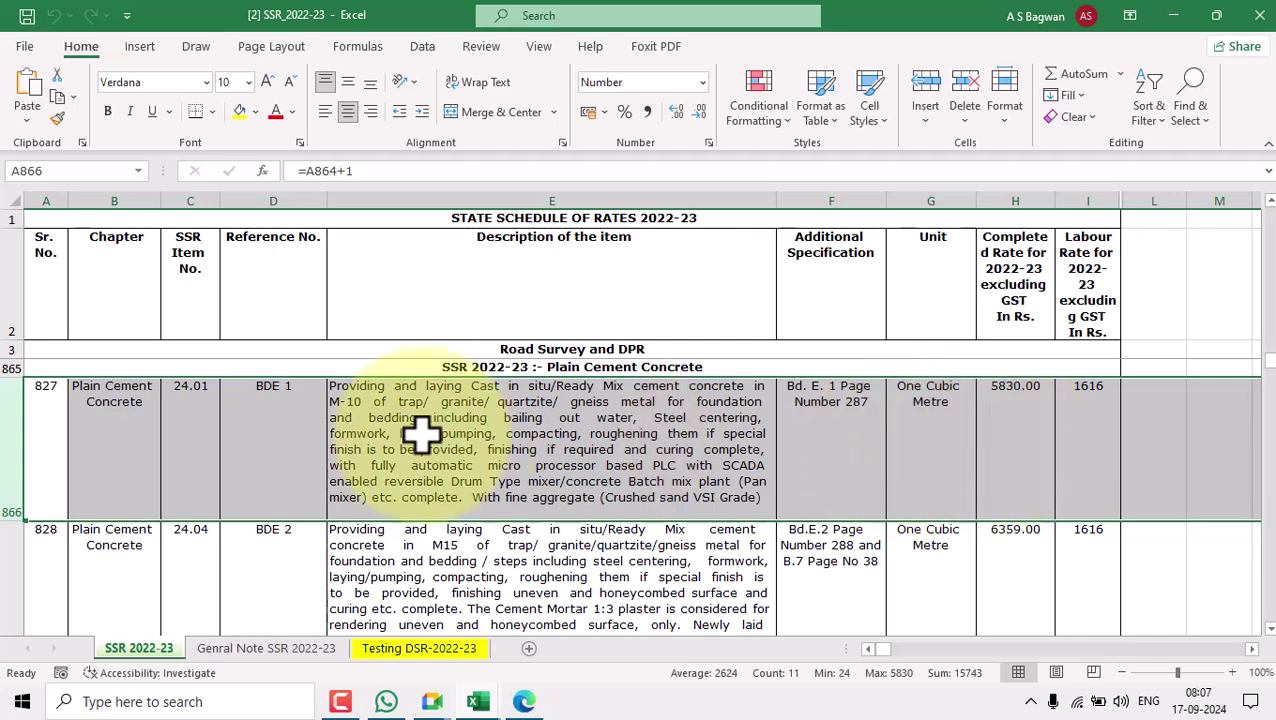
# - Inspect item 24.01's item number, description, additional specification, unit and complete rate
pyautogui.click(180, 433)
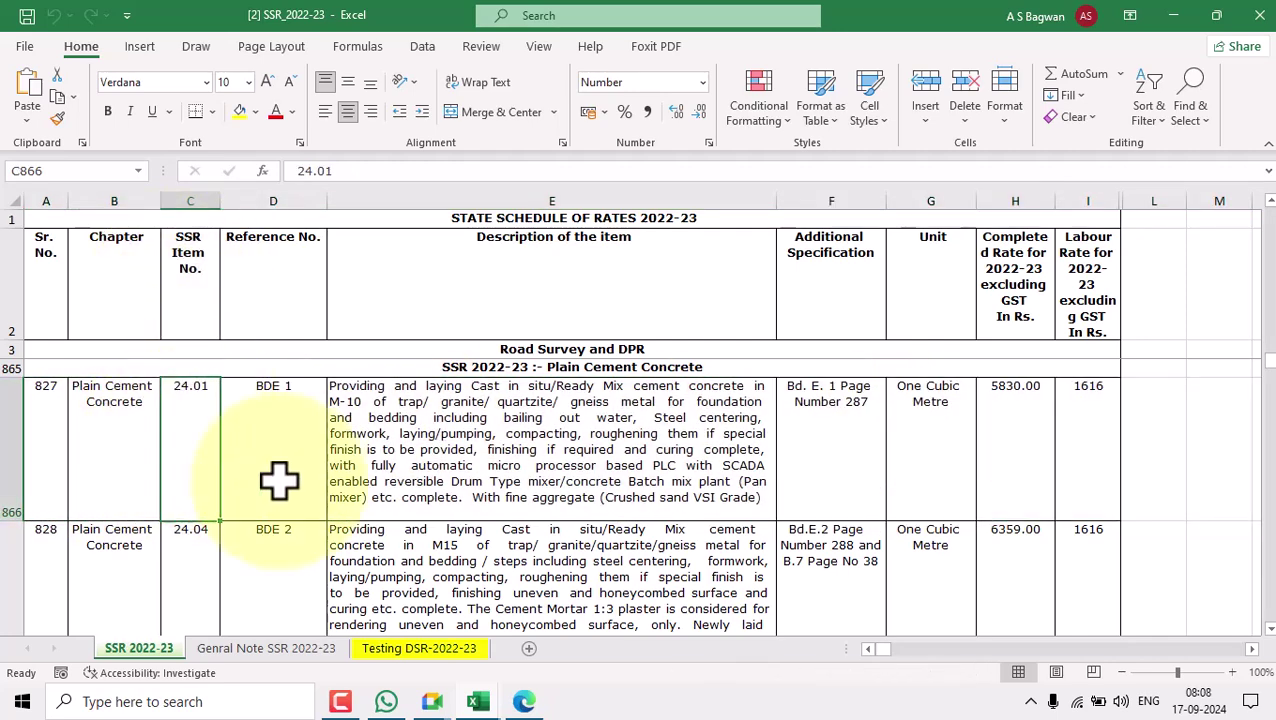
pyautogui.click(490, 444)
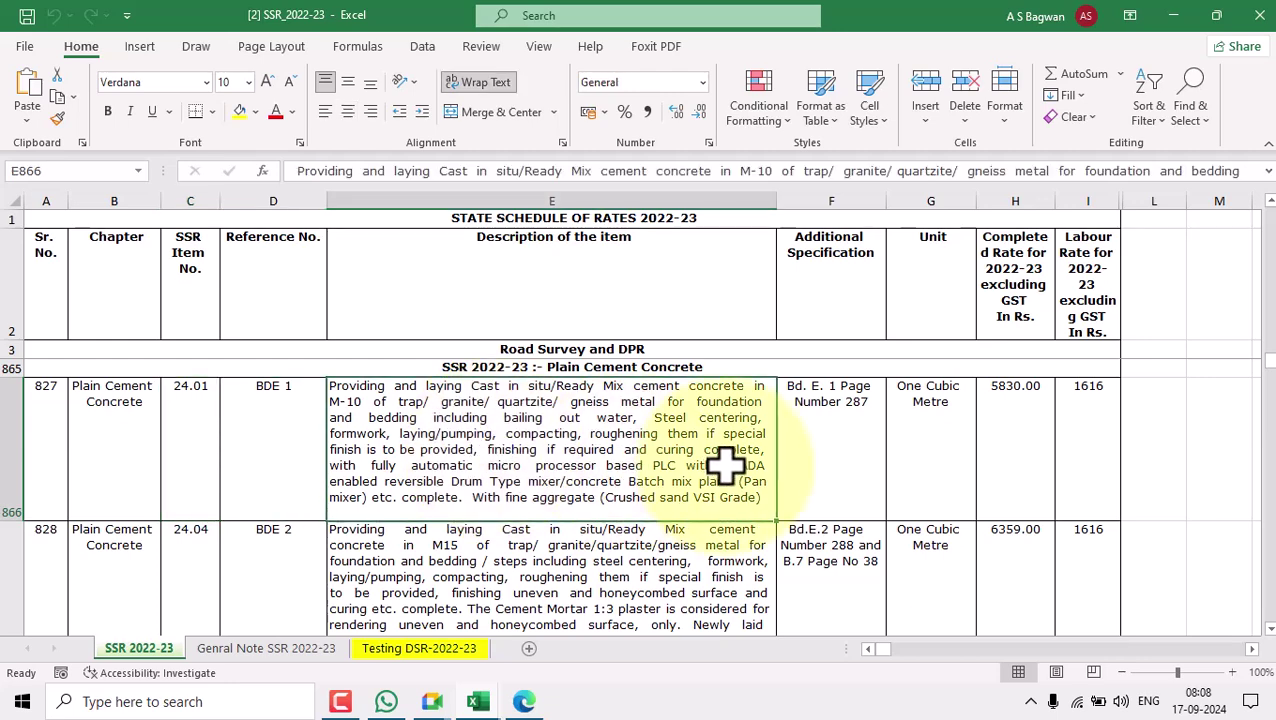
pyautogui.click(834, 442)
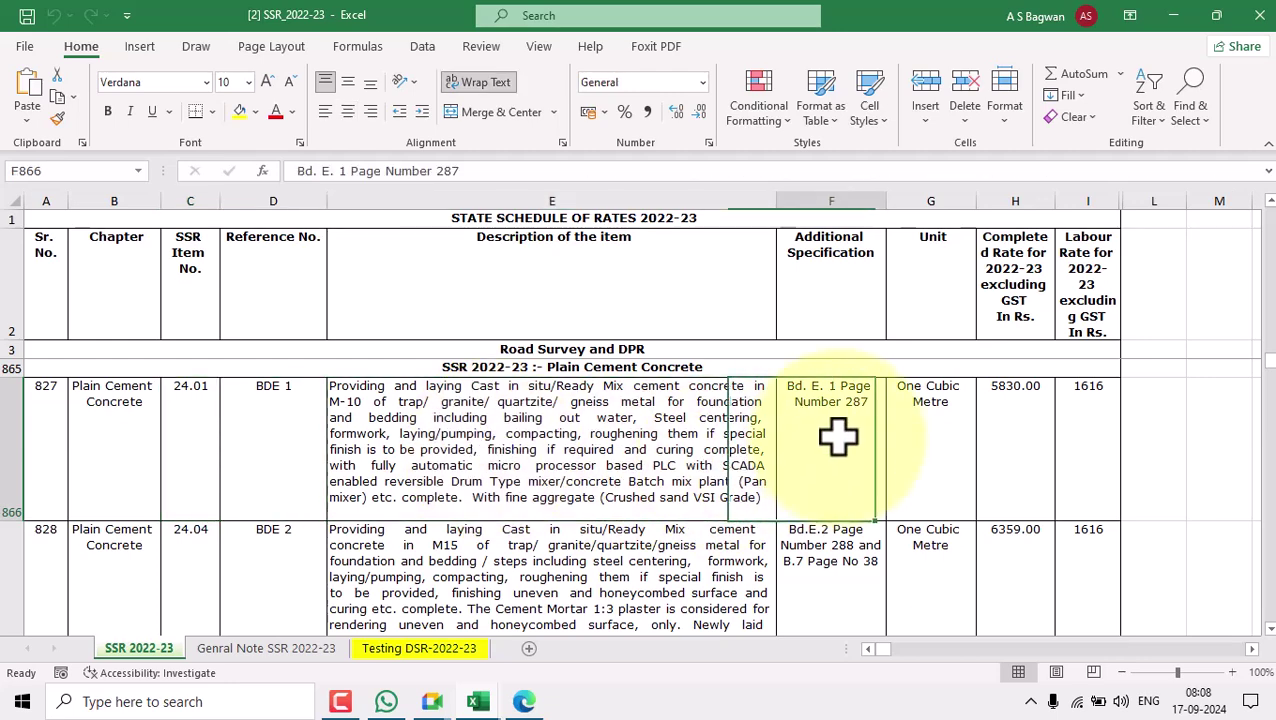
pyautogui.click(953, 450)
pyautogui.click(1018, 444)
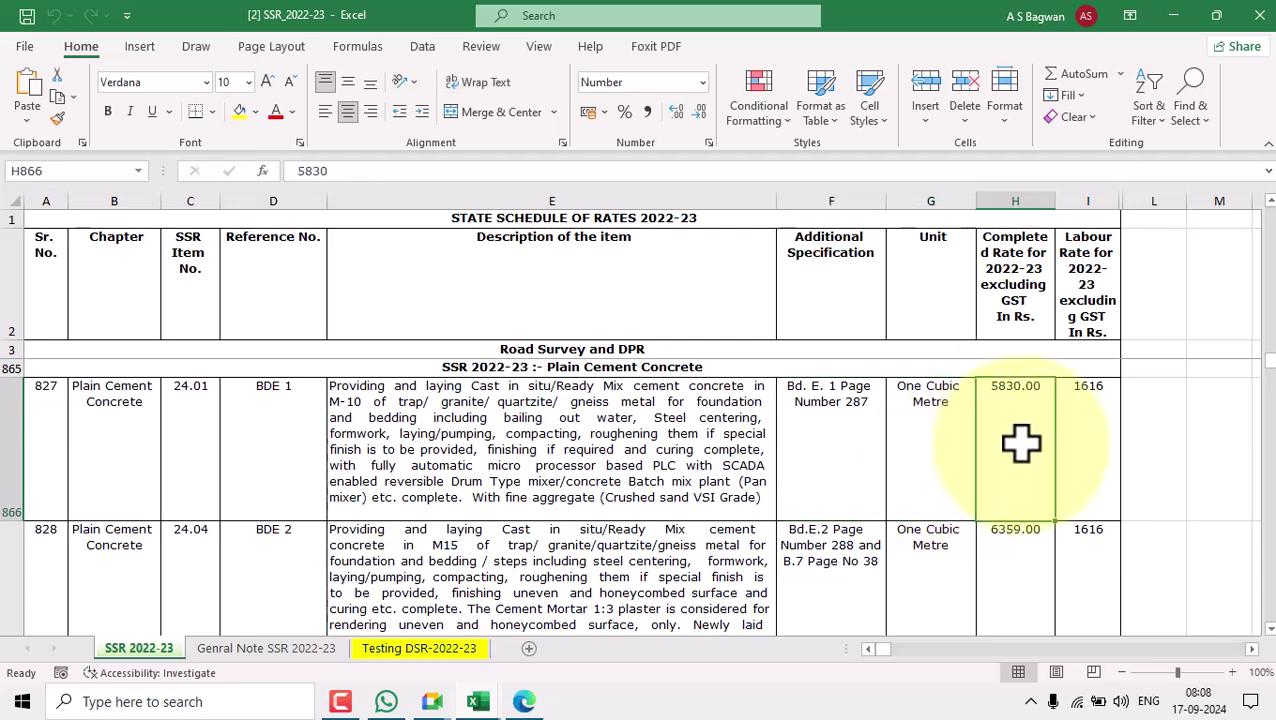
pyautogui.click(541, 447)
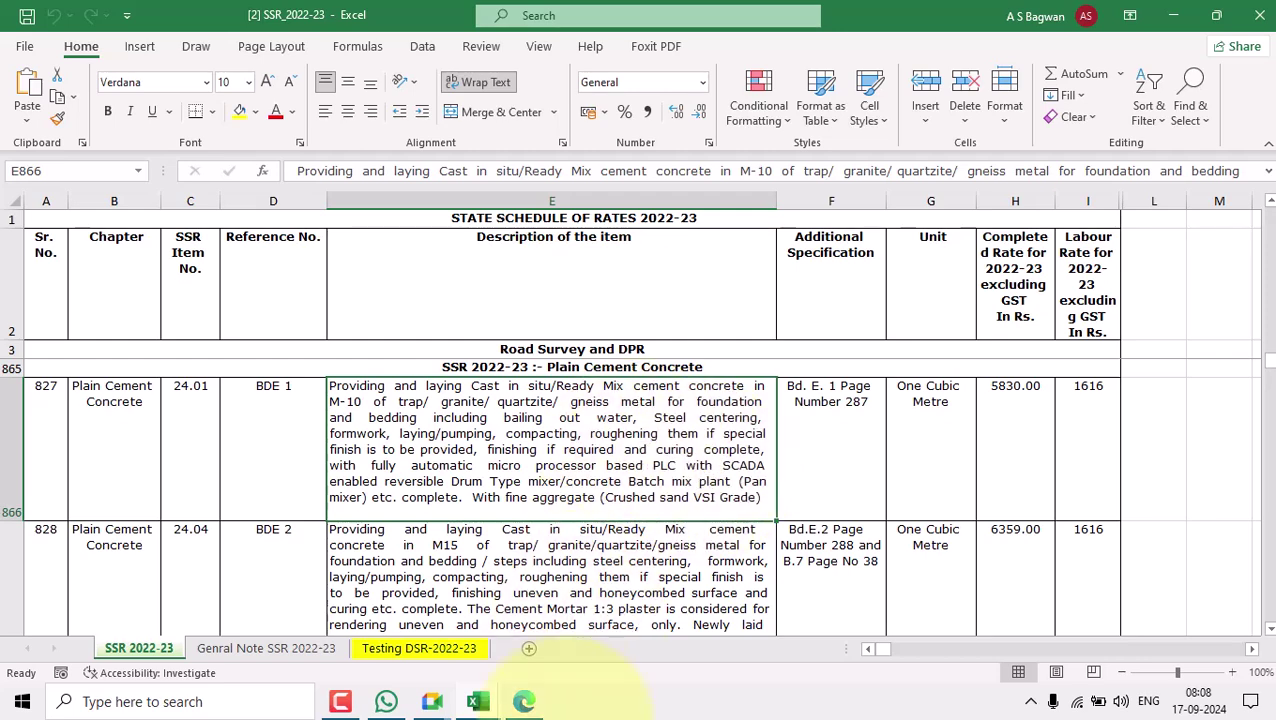
# - Switch to the SSR_2022-23 PDF in Edge and go to page 570
pyautogui.click(527, 703)
pyautogui.scroll(-1, 740, 360)
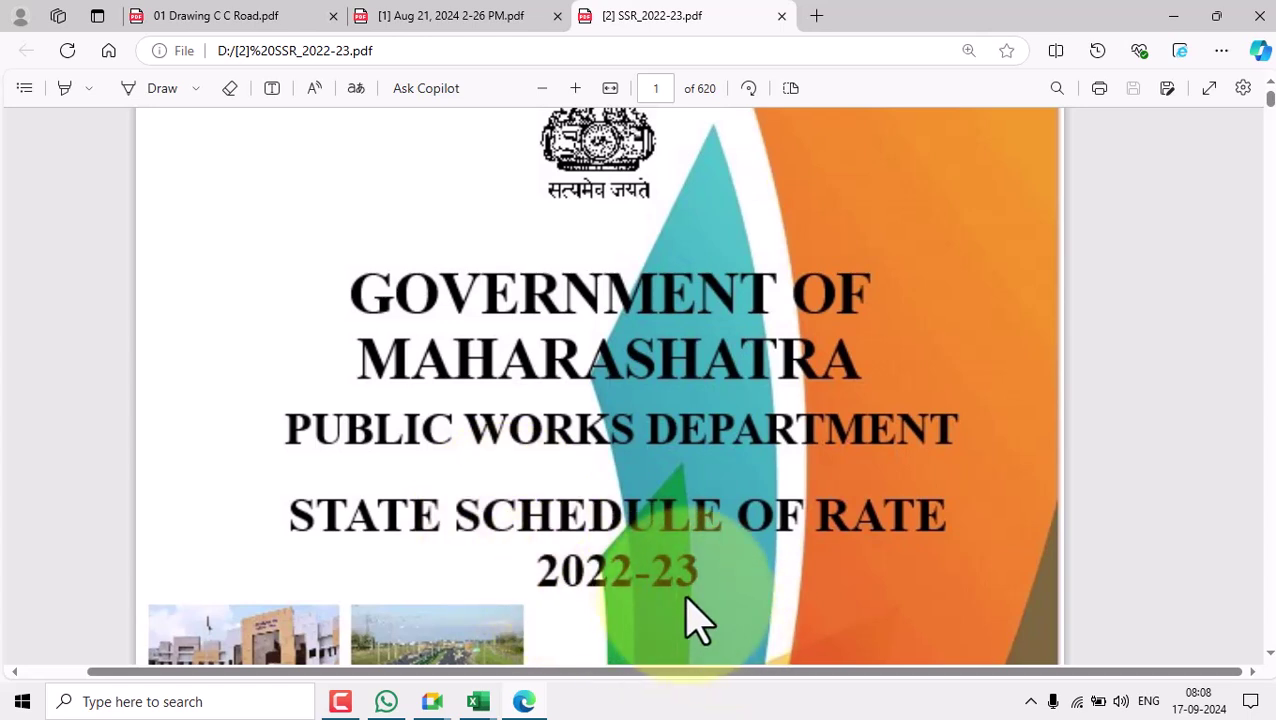
pyautogui.click(664, 92)
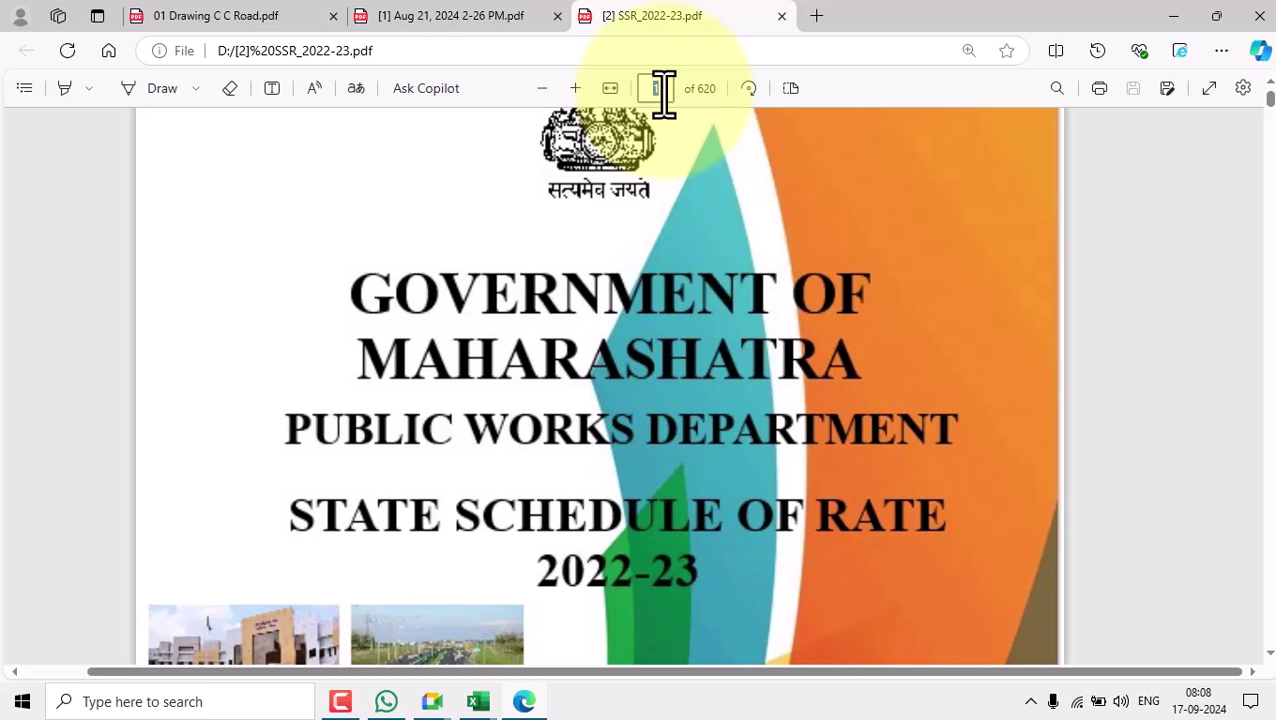
pyautogui.write('570')
pyautogui.press('Return')
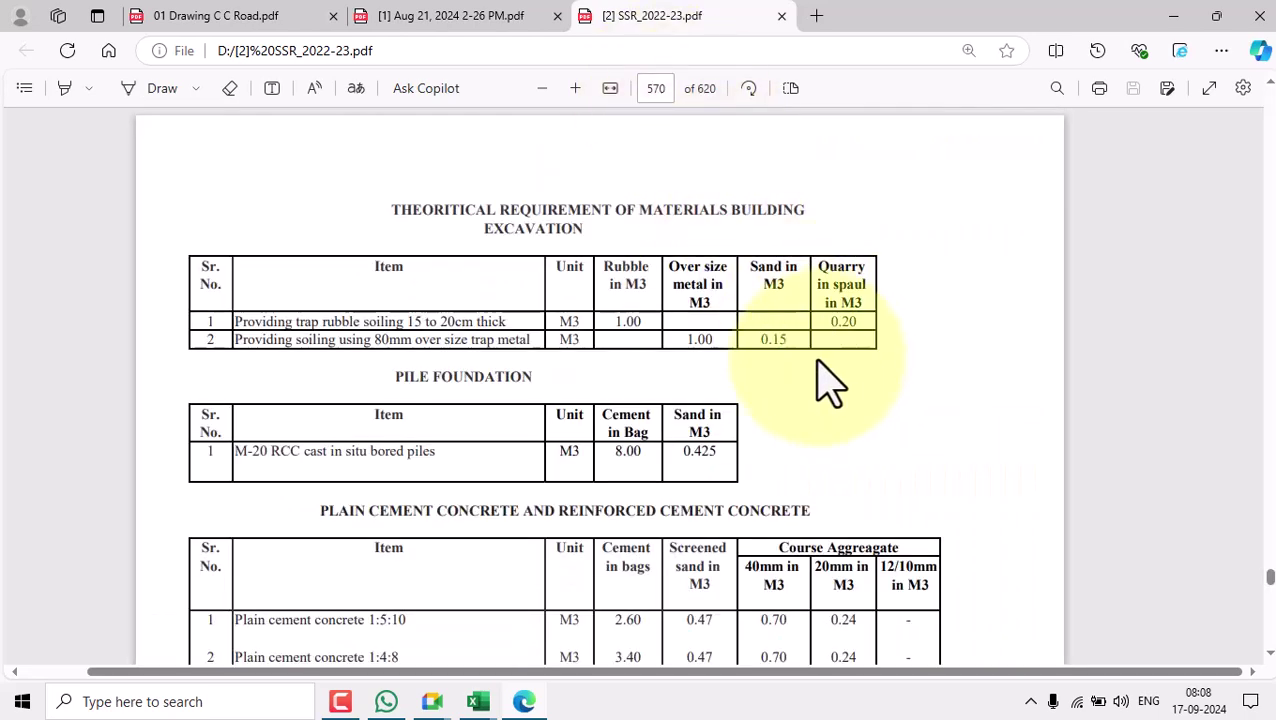
# - Examine the plain and reinforced cement concrete materials table, selecting the 1:2:4 concrete row and the M-10 grade cement concrete row in turn
pyautogui.scroll(-3, 800, 370)
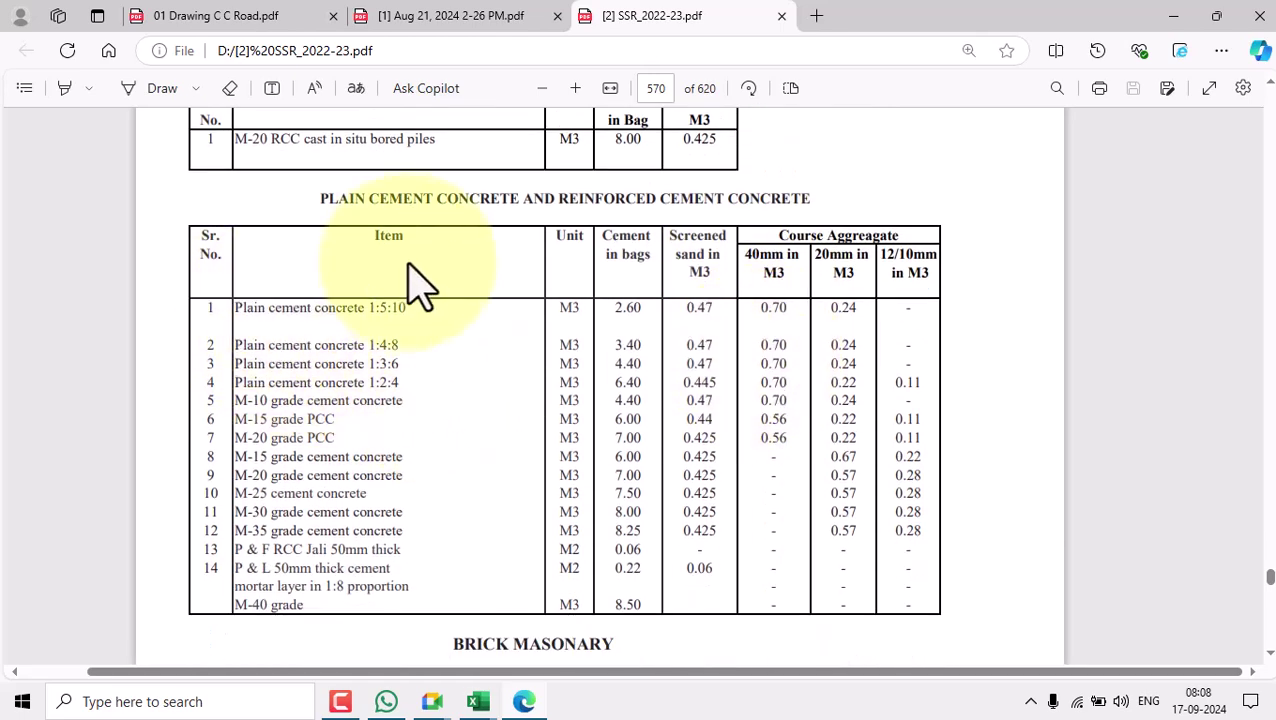
pyautogui.scroll(5, 415, 300)
pyautogui.scroll(-1, 610, 468)
pyautogui.scroll(-4, 603, 452)
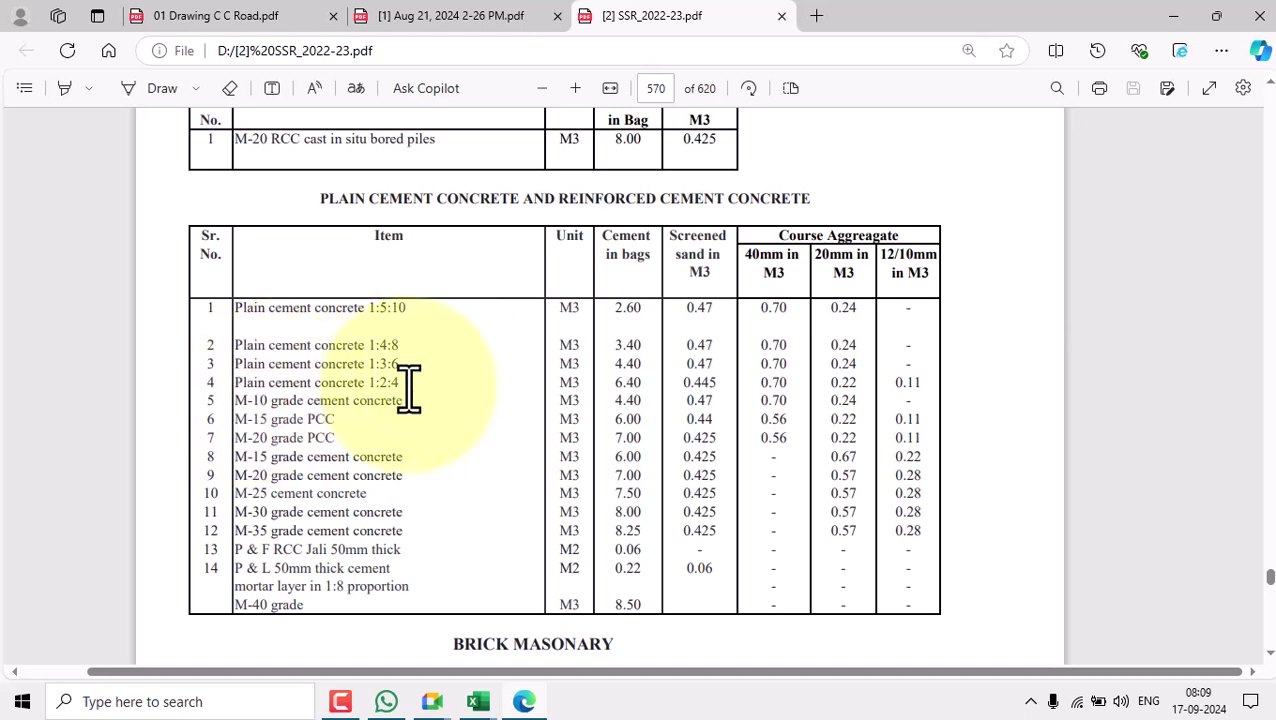
pyautogui.tripleClick(258, 382)
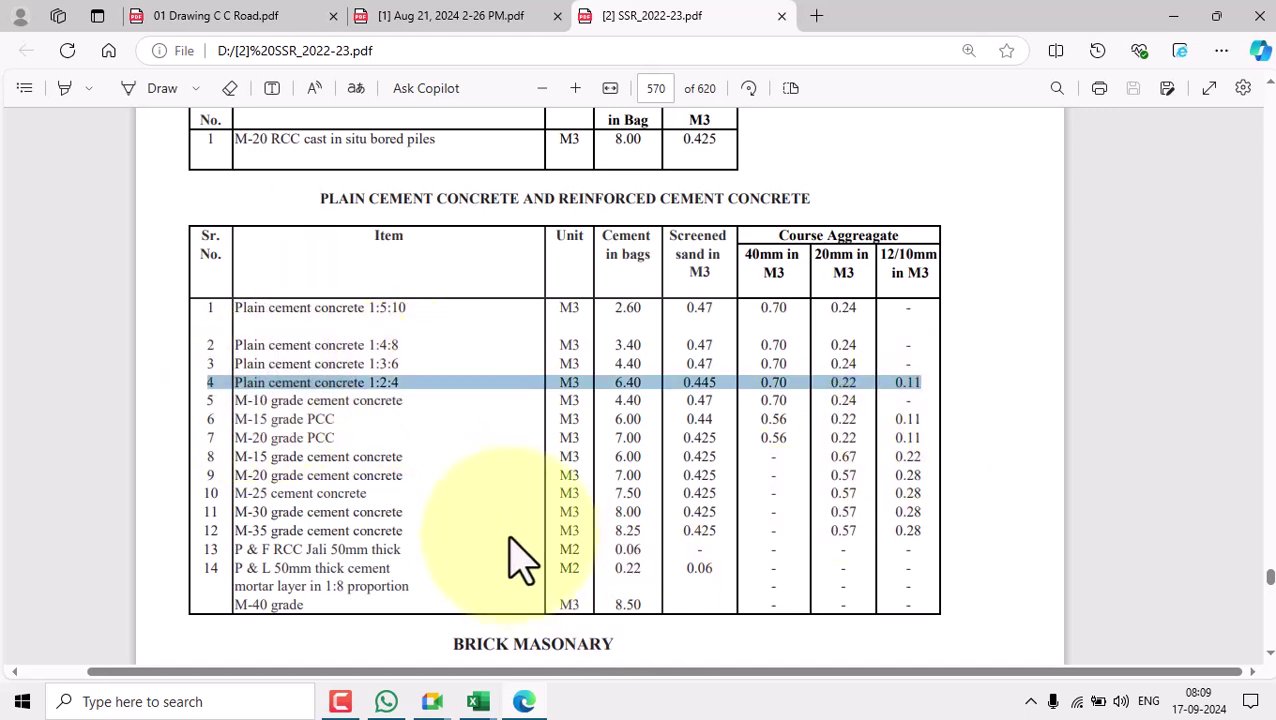
pyautogui.tripleClick(299, 402)
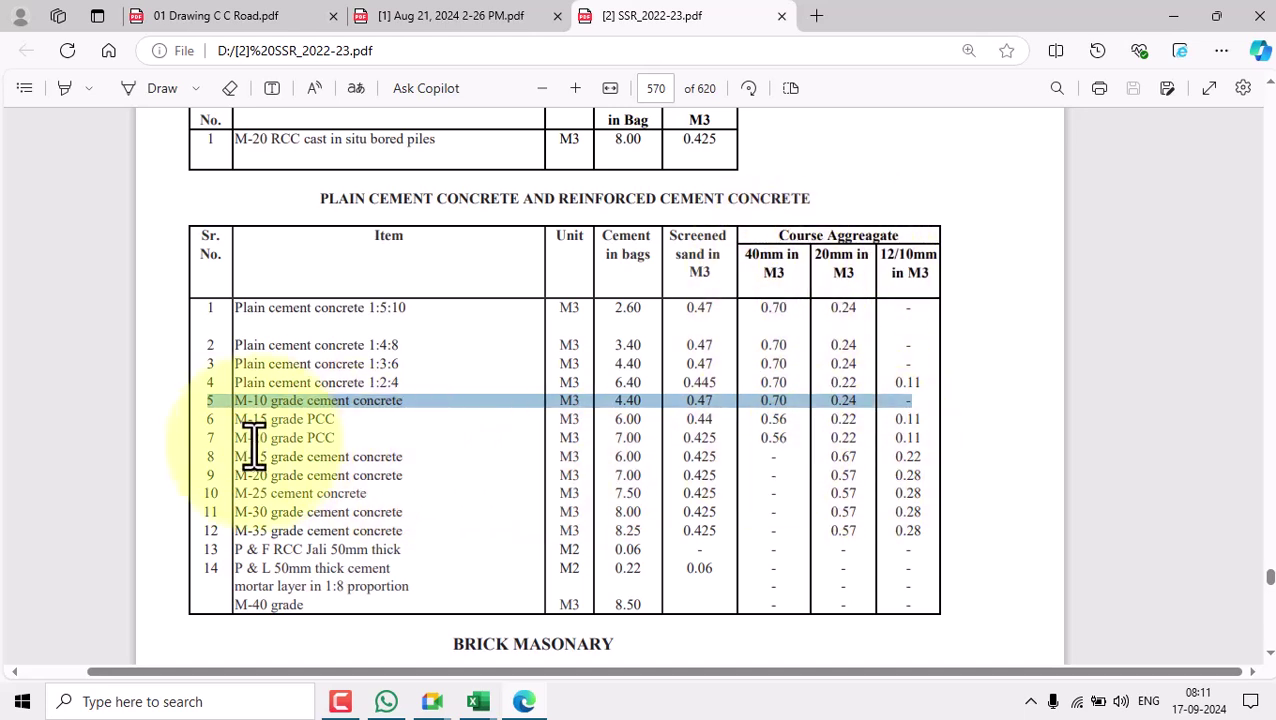
# - Read the material requirements for M-15 and M-20 grade PCC and M-15 and M-20 grade cement concrete, selecting each row in turn
pyautogui.doubleClick(278, 420)
pyautogui.click(278, 420)
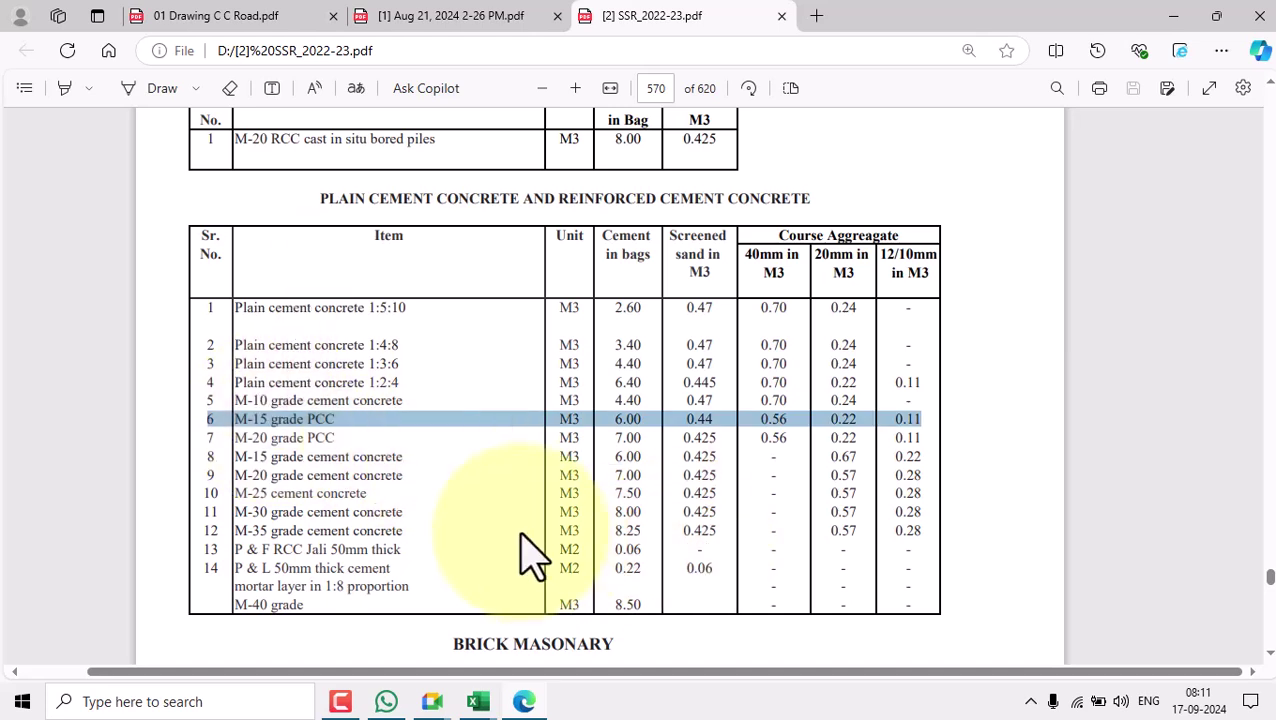
pyautogui.tripleClick(282, 437)
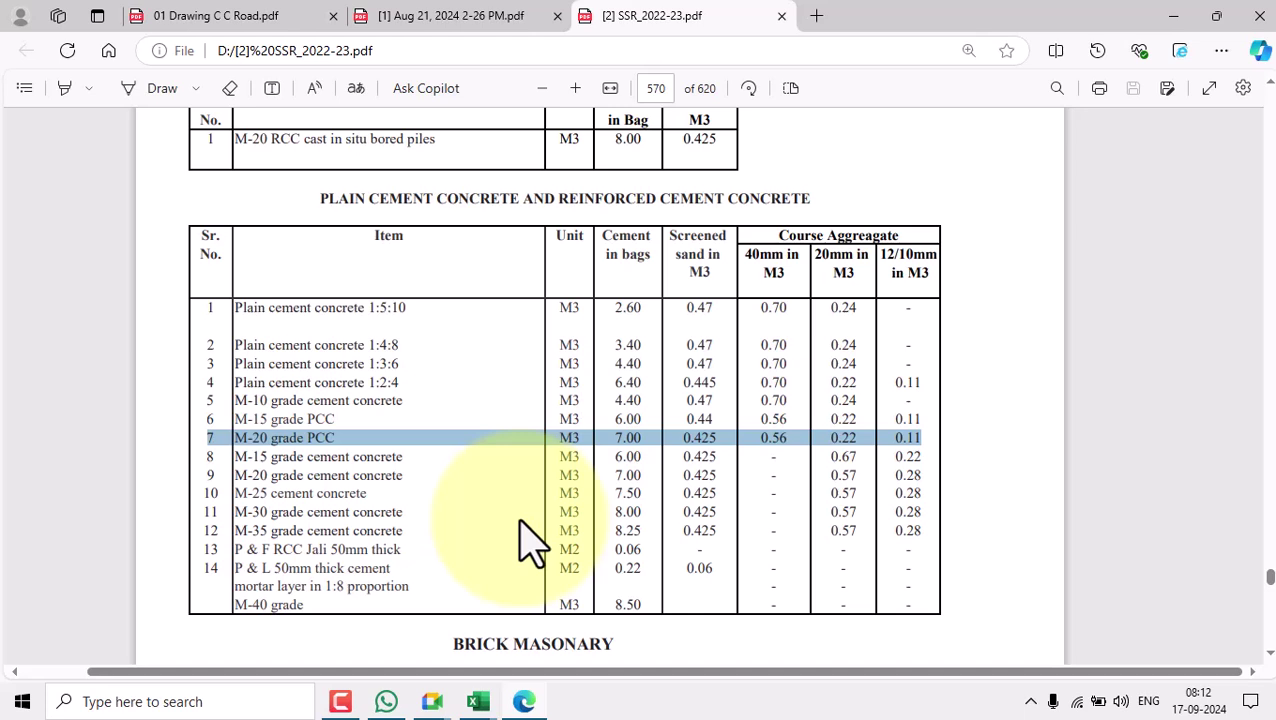
pyautogui.tripleClick(296, 452)
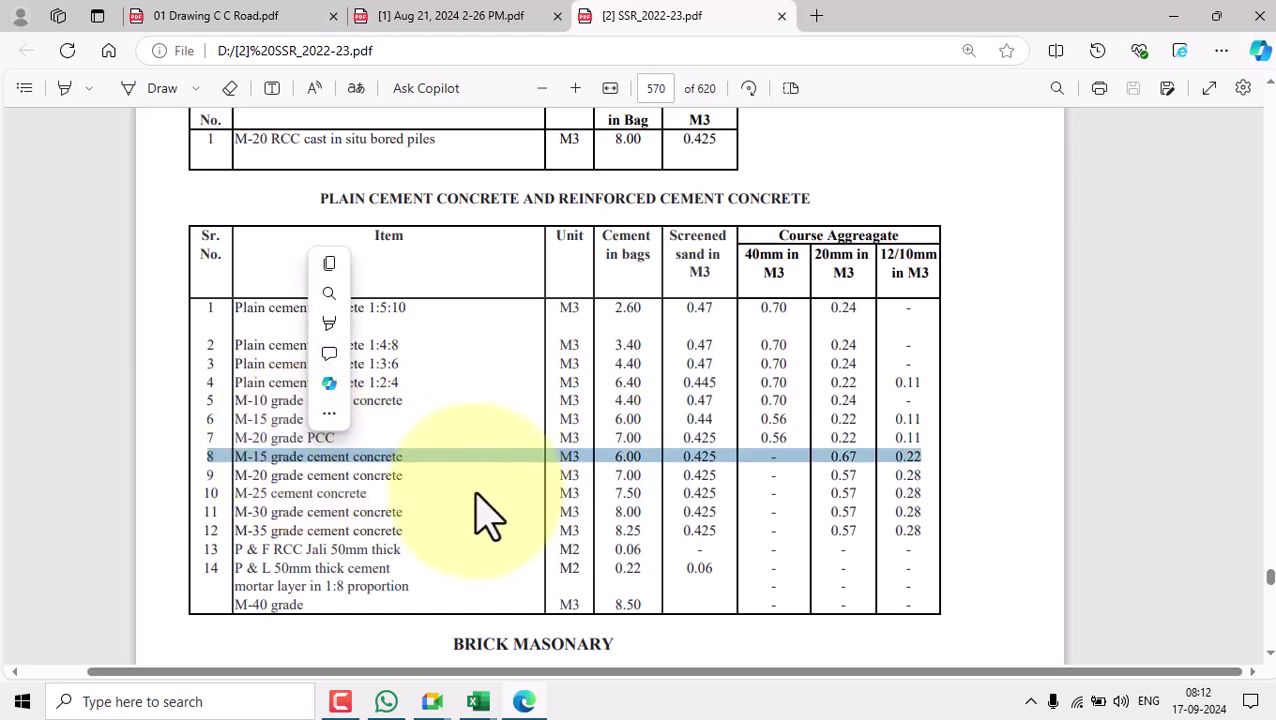
pyautogui.click(289, 480)
pyautogui.tripleClick(289, 480)
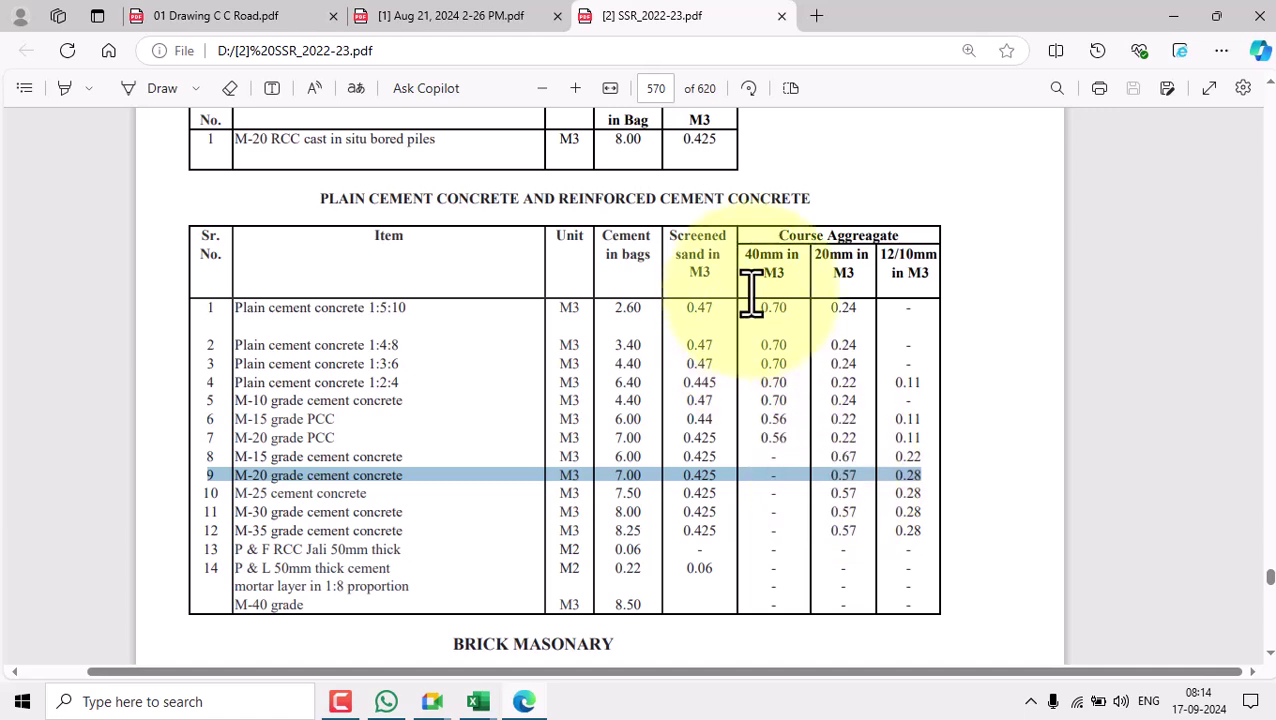
# - Clear the row selection and browse from the concrete table to the masonry material tables on PDF page 571
pyautogui.click(746, 490)
pyautogui.scroll(-3, 527, 356)
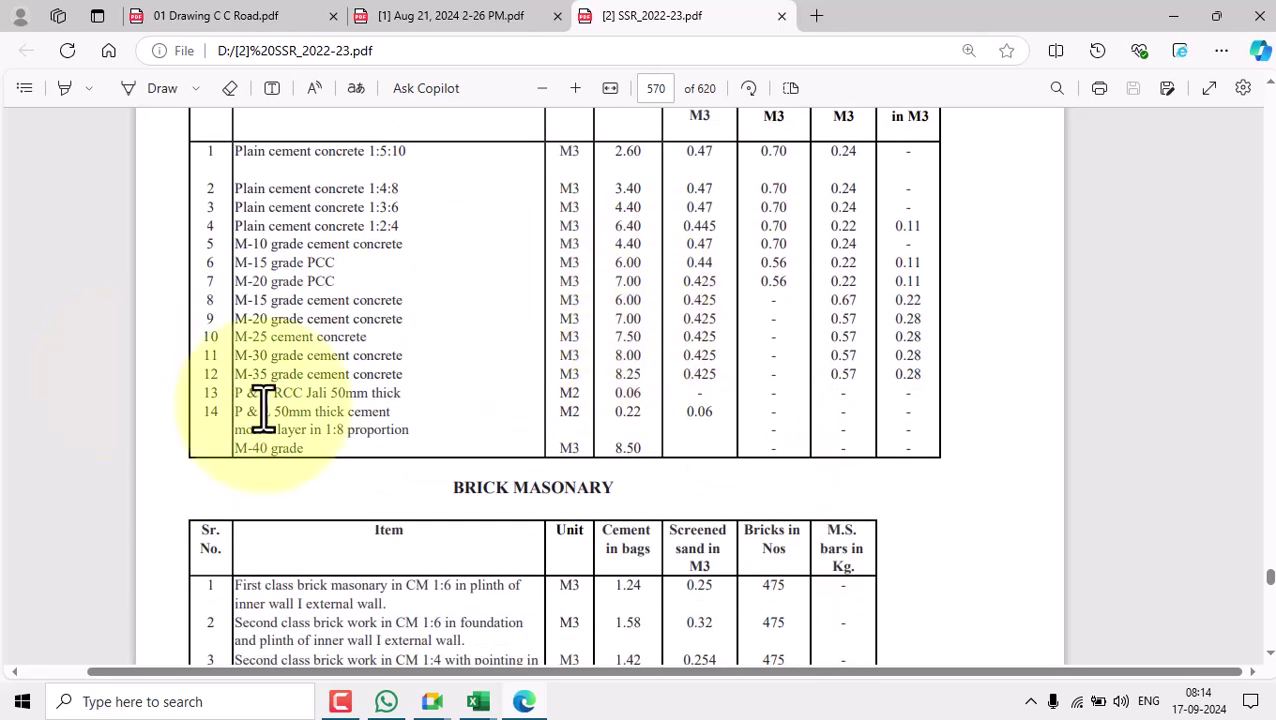
pyautogui.scroll(6, 607, 270)
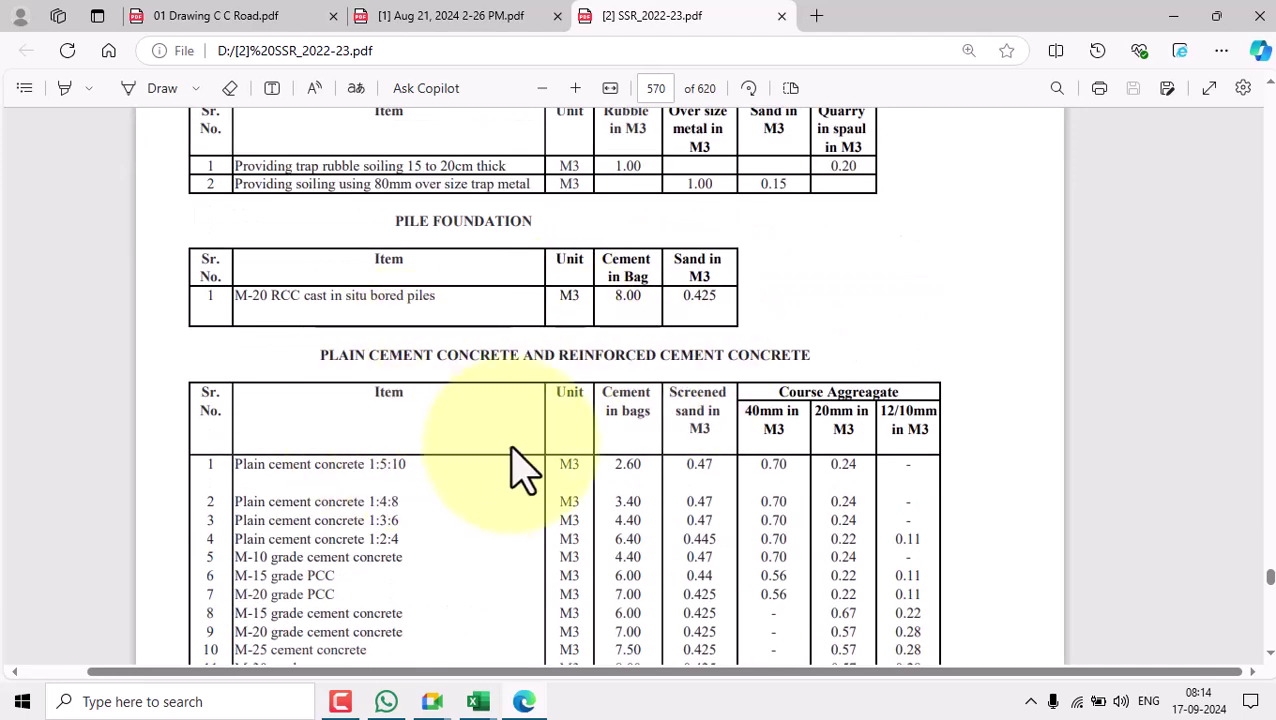
pyautogui.scroll(-12, 661, 447)
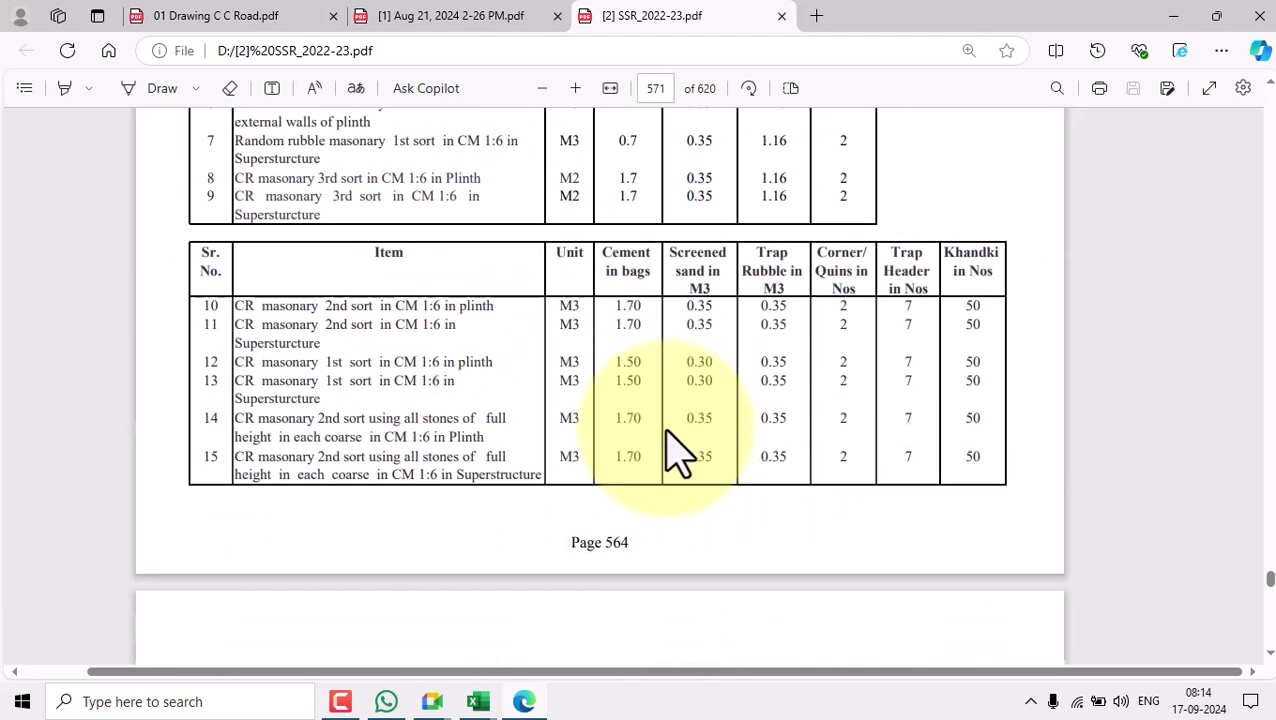
# - Browse the material tables from masonry on PDF page 571 through paving, miscellaneous and water supply to black top road items on page 576
pyautogui.scroll(-10, 678, 455)
pyautogui.scroll(-10, 673, 411)
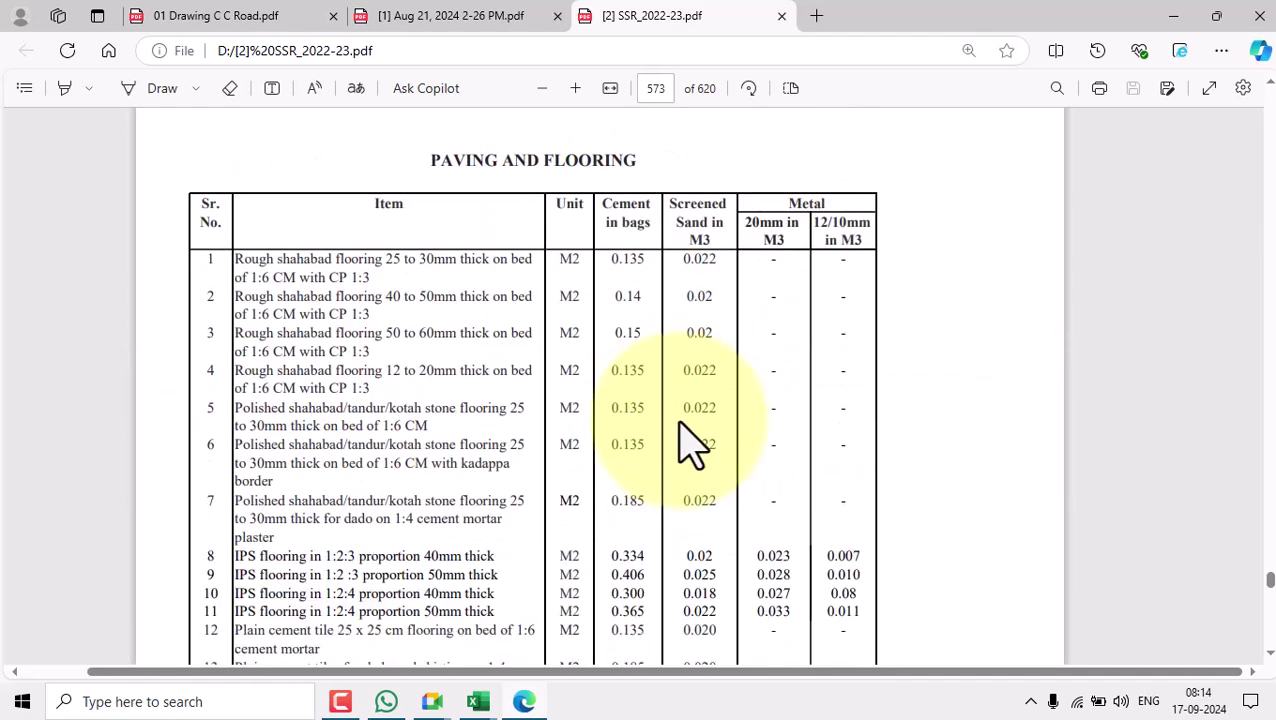
pyautogui.scroll(-3, 685, 435)
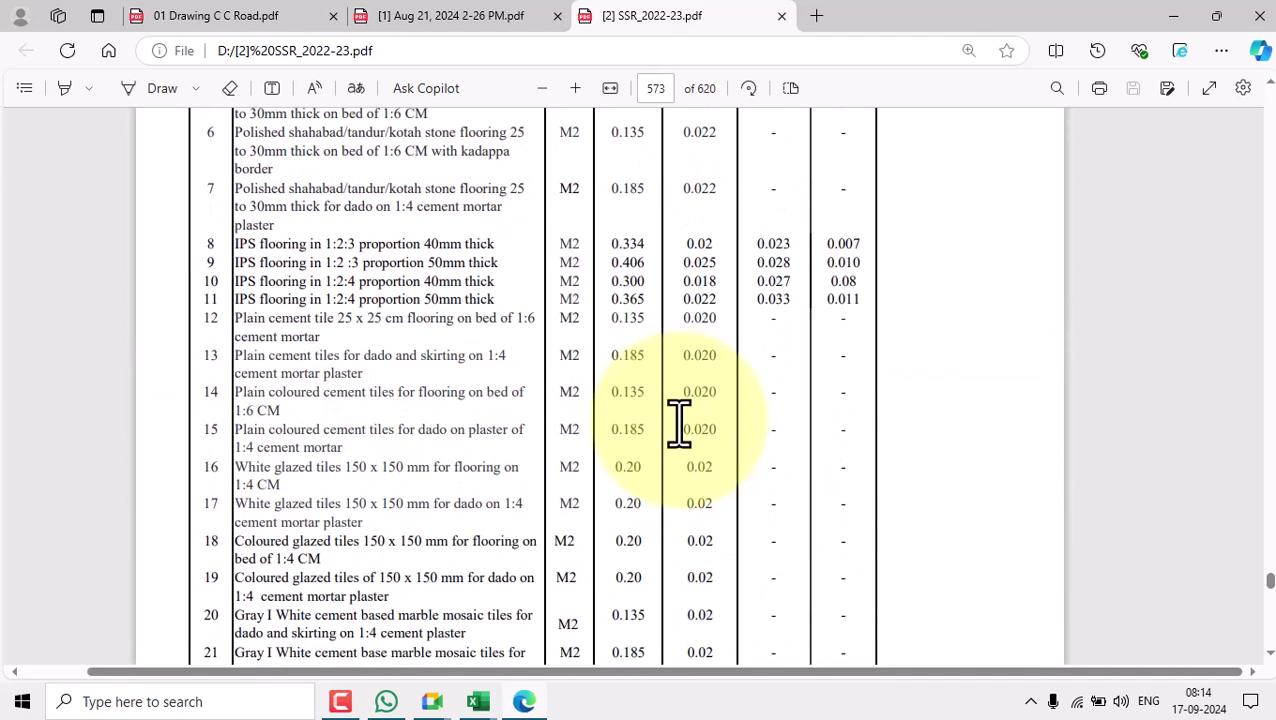
pyautogui.scroll(-10, 679, 428)
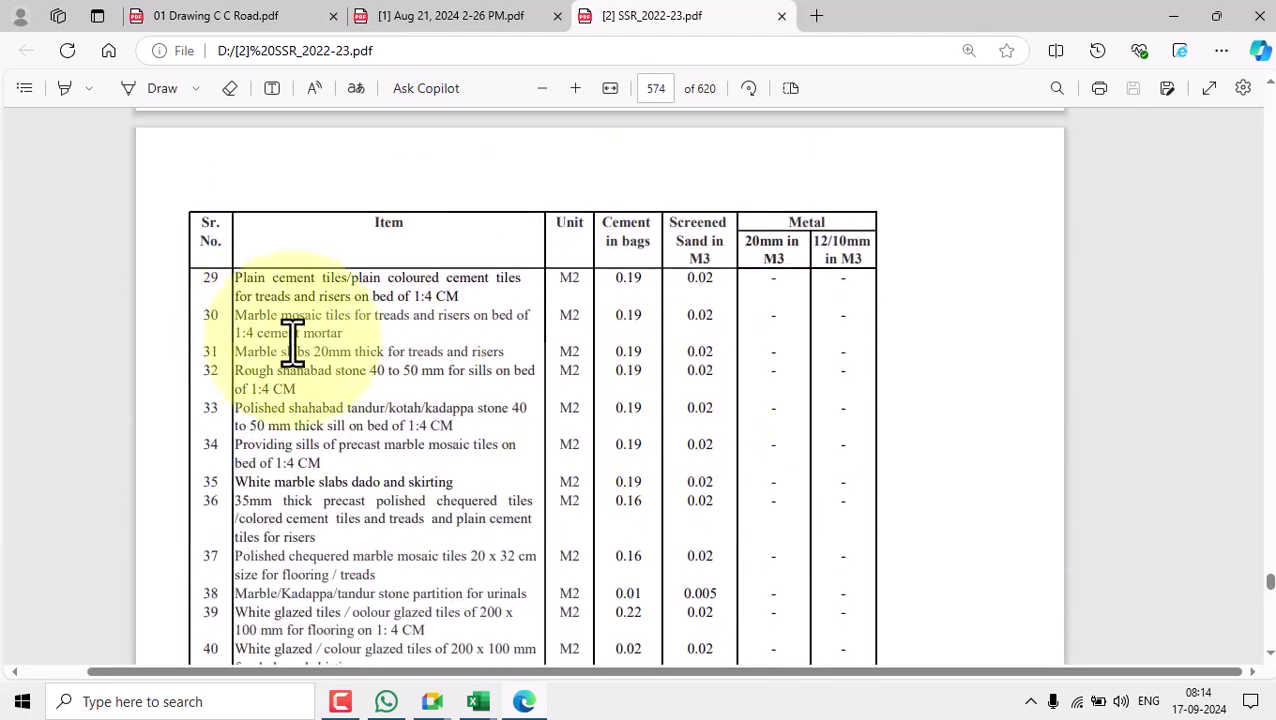
pyautogui.scroll(-10, 664, 421)
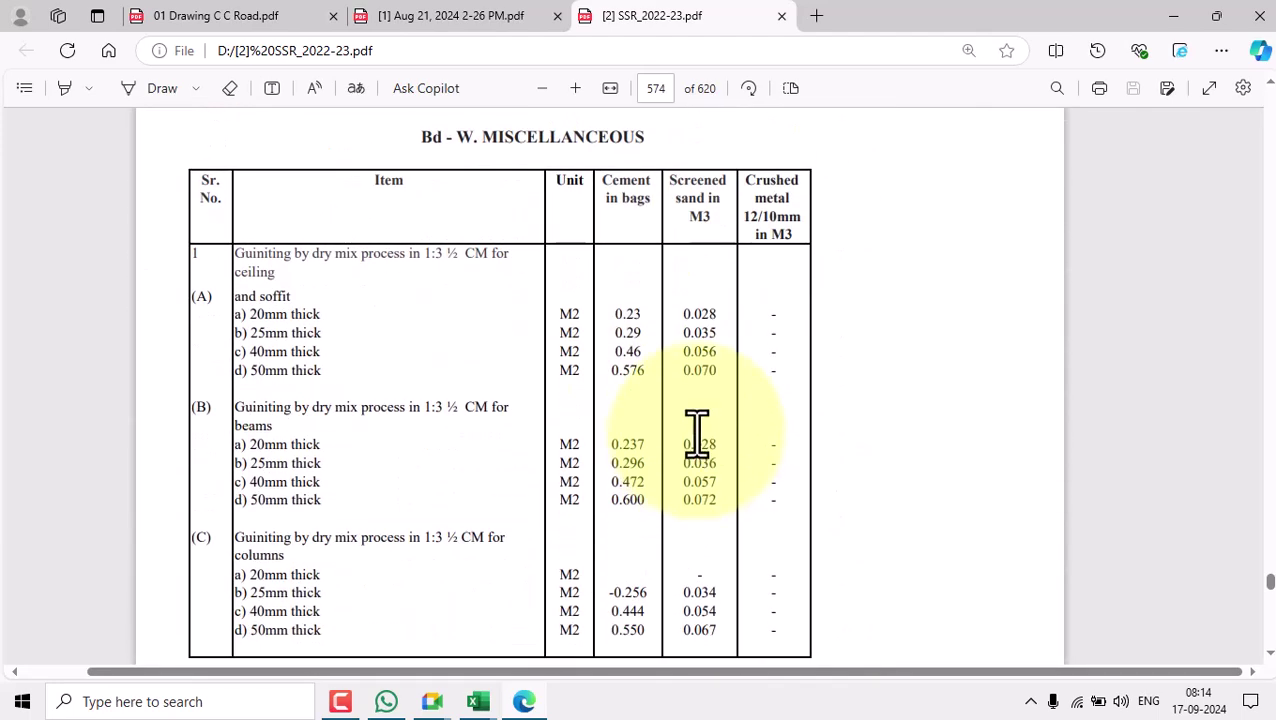
pyautogui.scroll(-10, 697, 435)
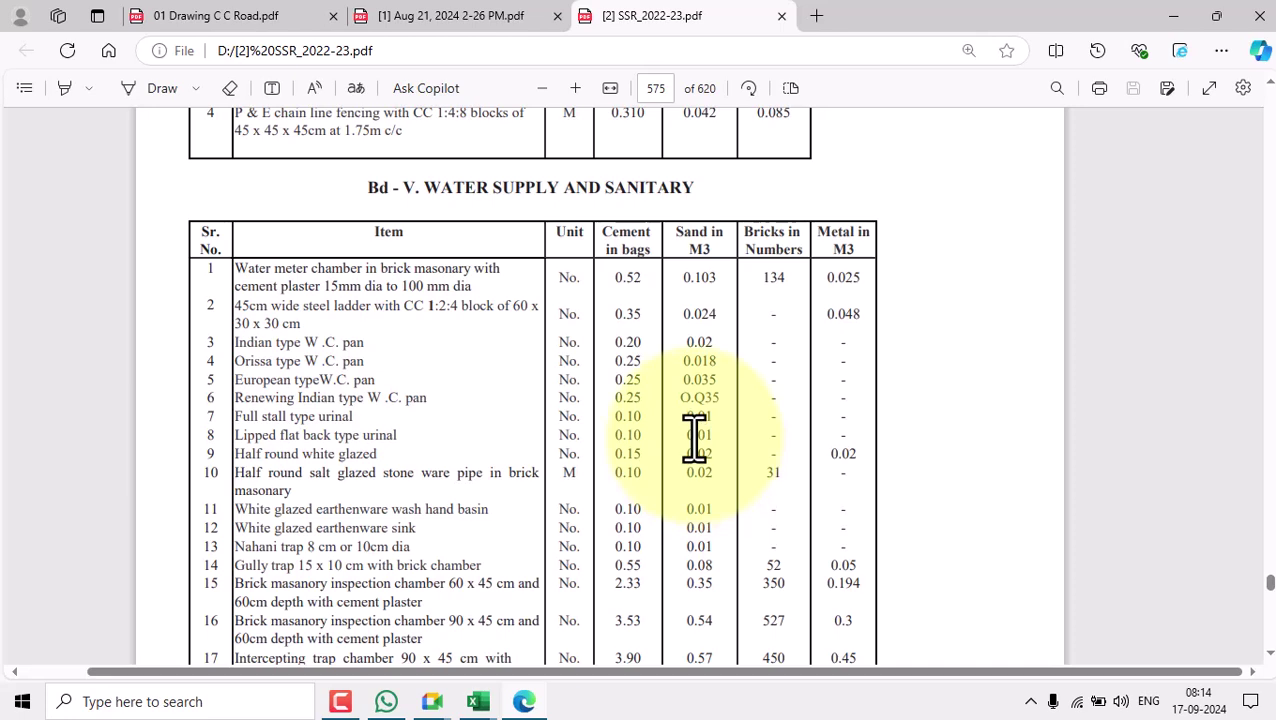
pyautogui.scroll(-10, 694, 436)
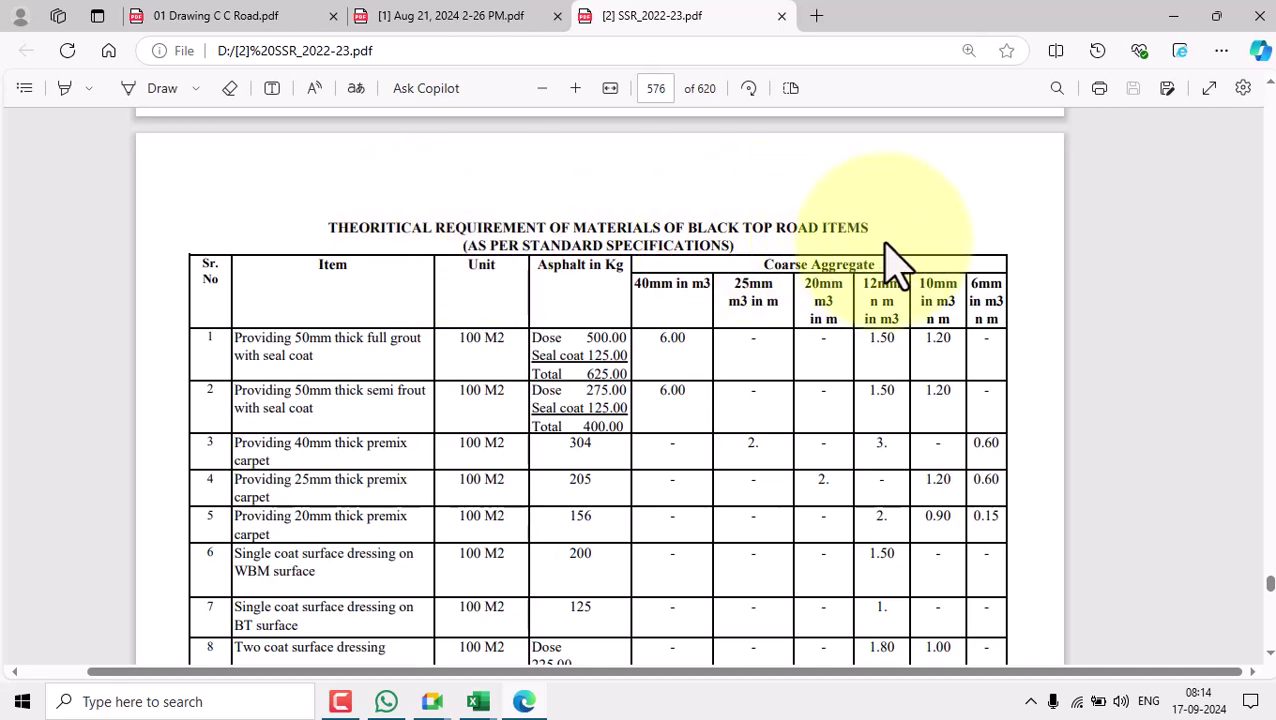
# - Go to the Bridge and C.D. Works material table on PDF page 577, select its heading text and clear the selection
pyautogui.scroll(-2, 565, 458)
pyautogui.scroll(-15, 565, 458)
pyautogui.moveTo(403, 345); pyautogui.dragTo(668, 315)
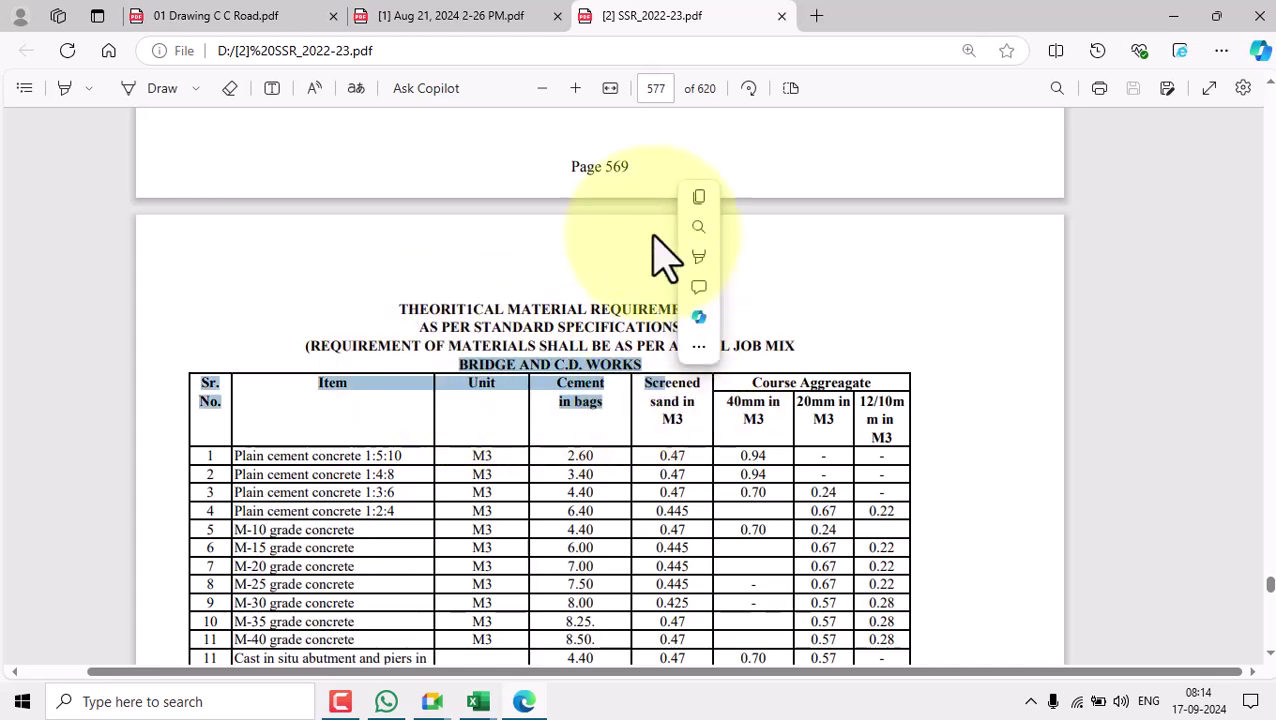
pyautogui.click(489, 398)
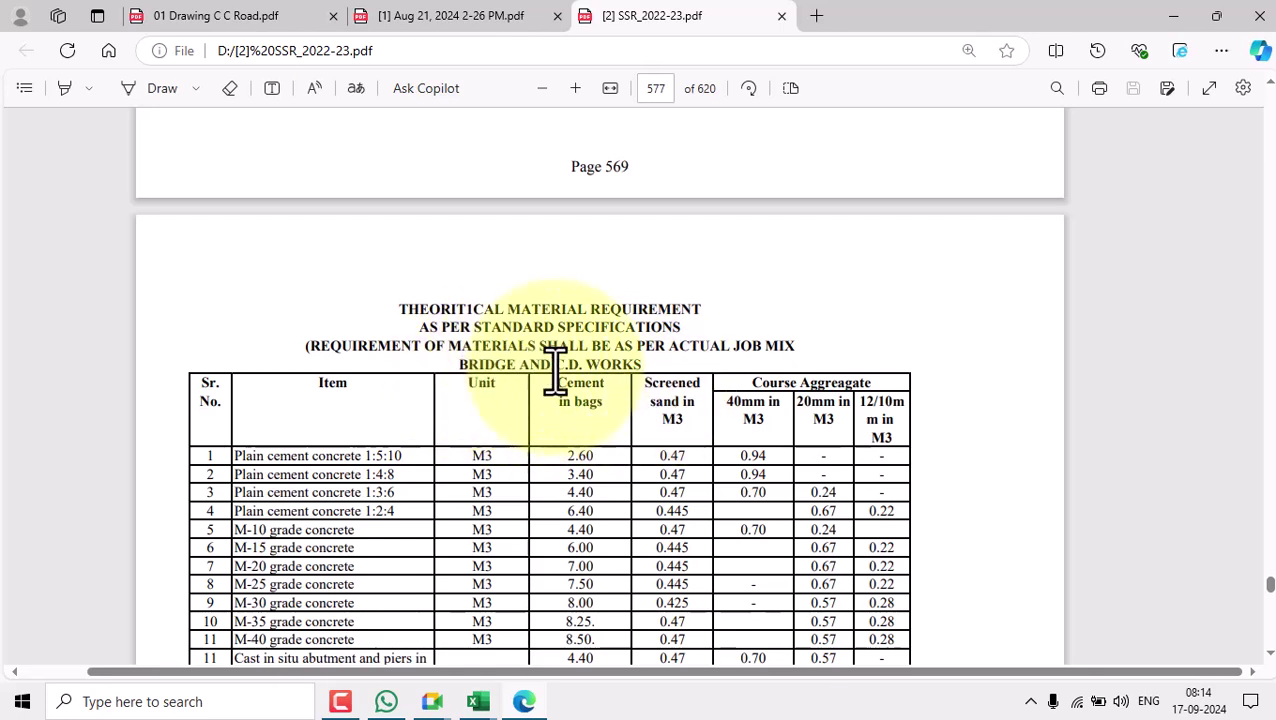
# - Examine the Bridge and C.D. Works concrete, abutment and masonry rows, looking briefly at the RCC pipes table on page 578
pyautogui.scroll(-2, 668, 372)
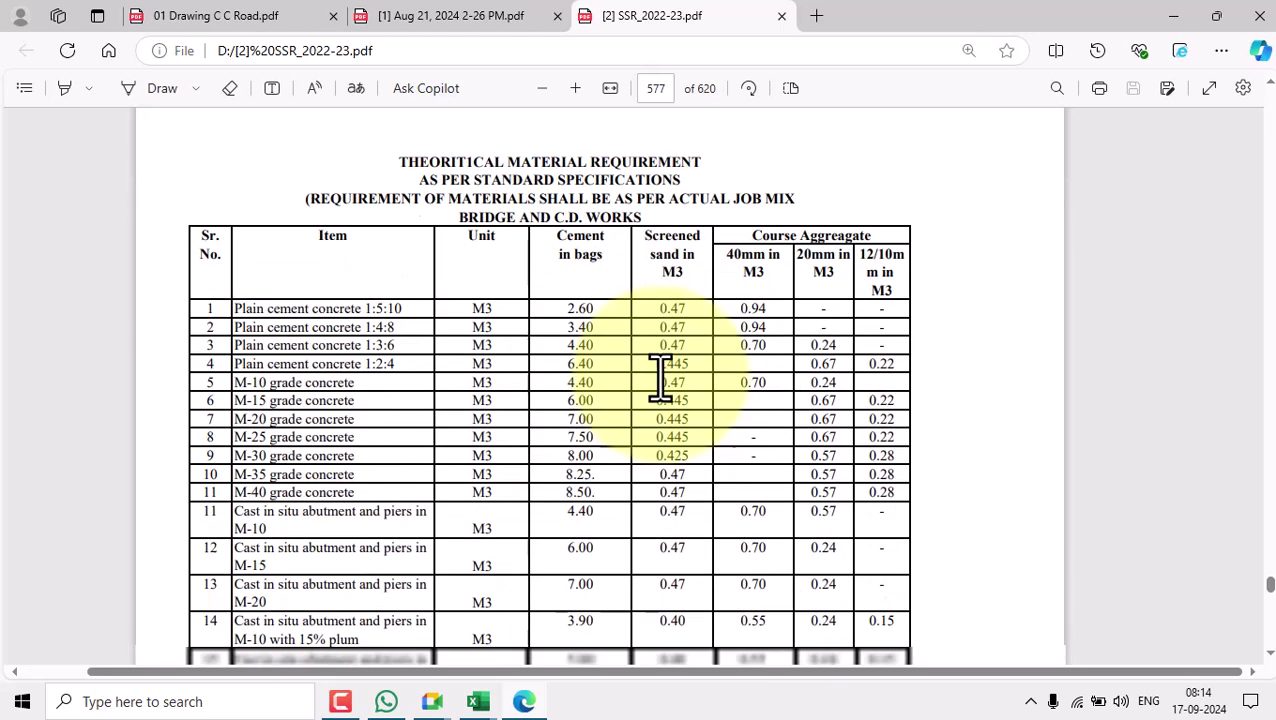
pyautogui.scroll(-3, 668, 345)
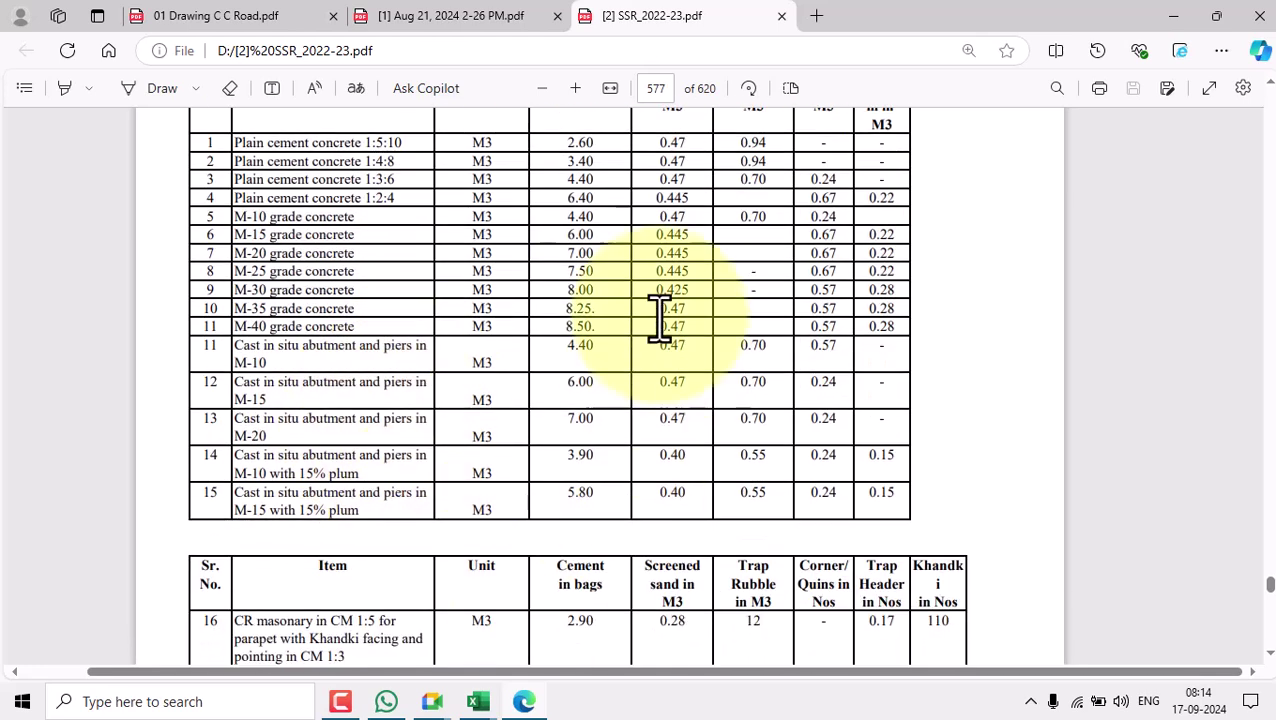
pyautogui.scroll(1, 708, 428)
pyautogui.scroll(2, 708, 428)
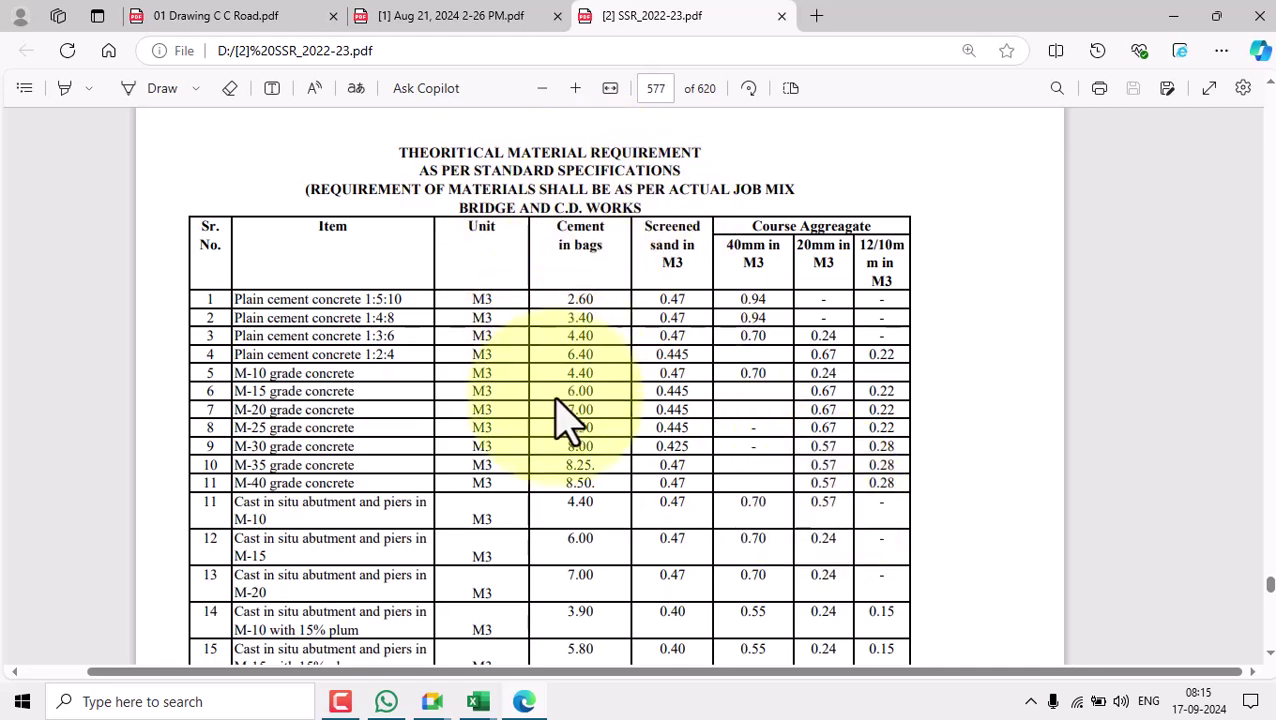
pyautogui.scroll(-3, 490, 360)
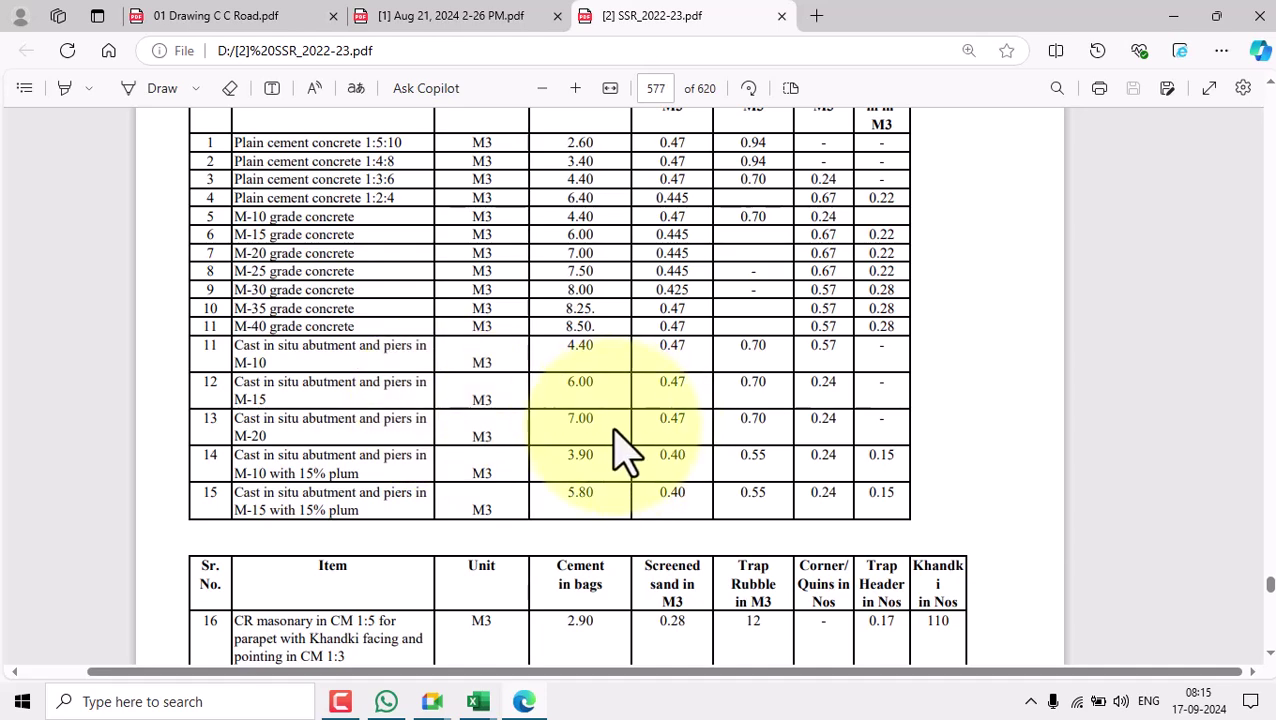
pyautogui.scroll(-3, 630, 456)
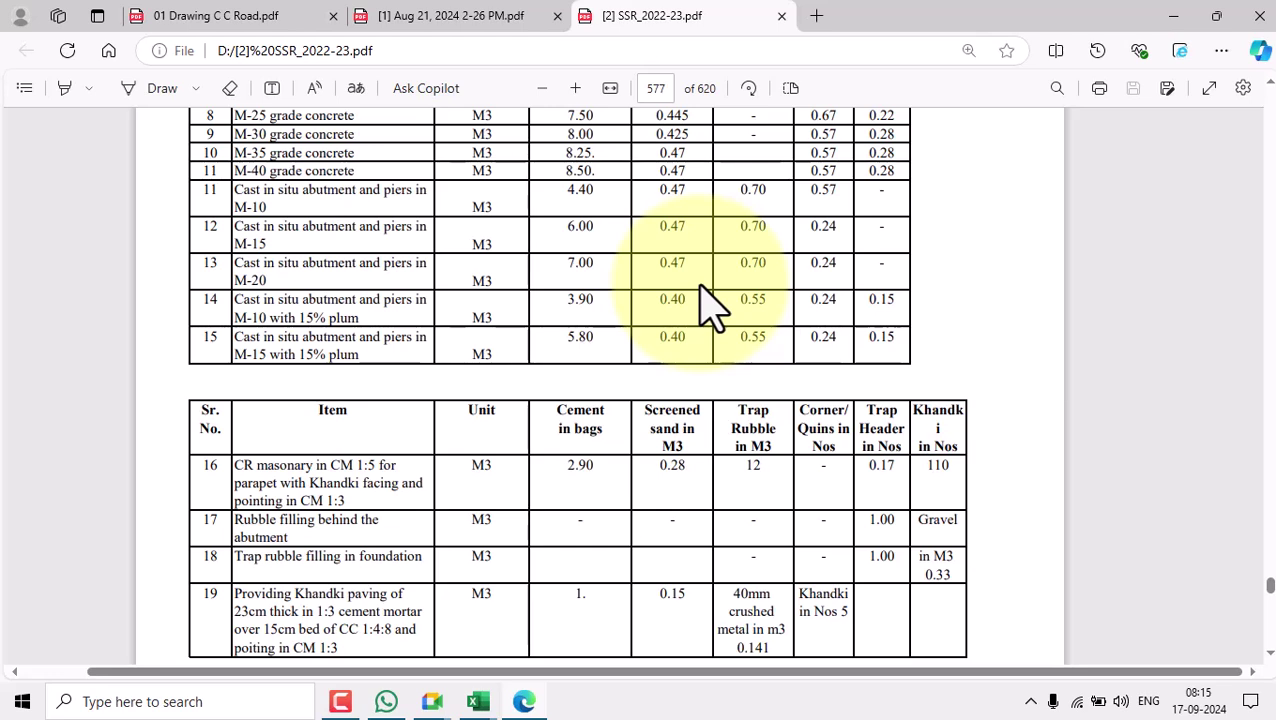
pyautogui.scroll(-15, 660, 410)
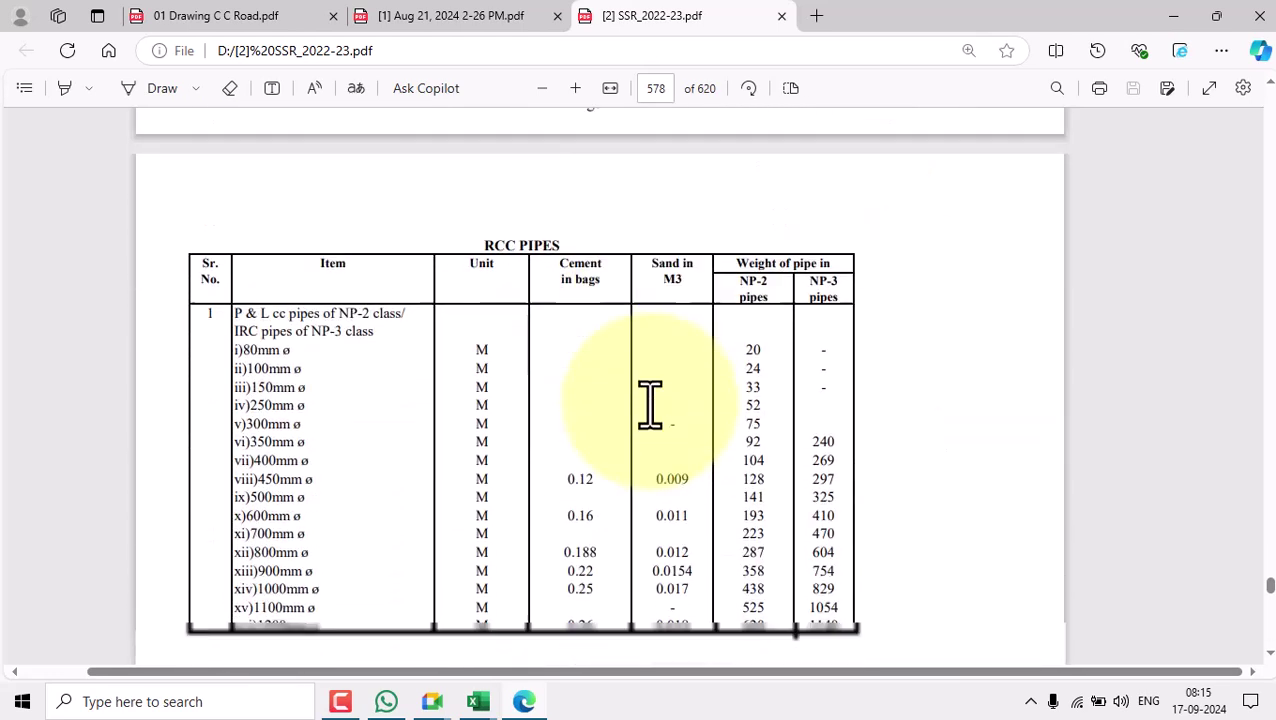
pyautogui.scroll(10, 655, 410)
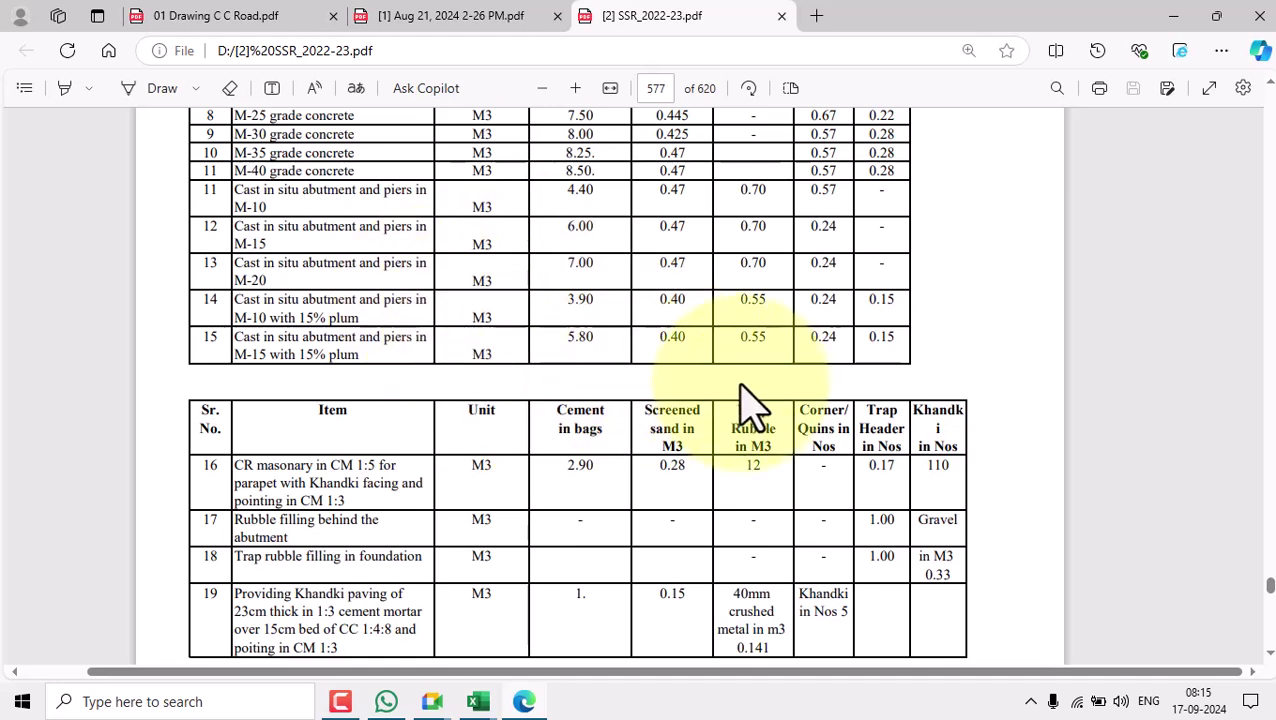
pyautogui.scroll(2, 752, 405)
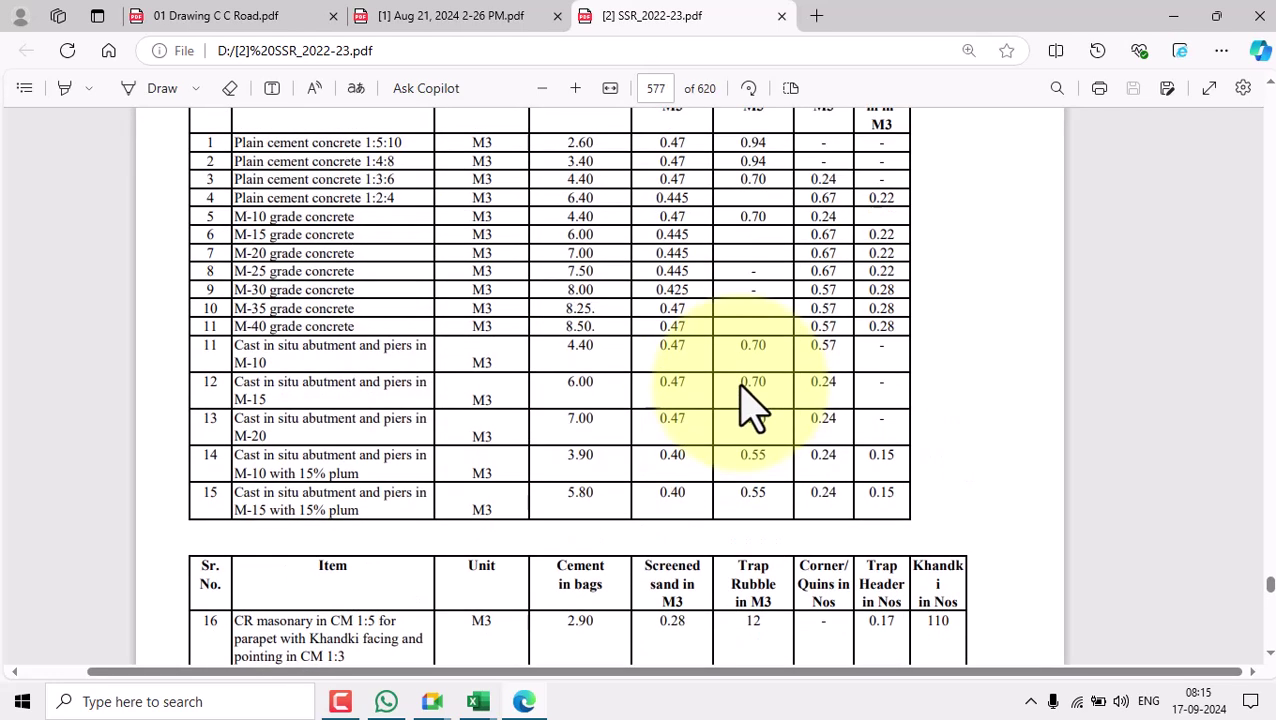
# - Read the Bridge and C.D. Works material requirements for M-10 and M-20 grade concrete, selecting each row in turn
pyautogui.tripleClick(263, 216)
pyautogui.scroll(2, 770, 310)
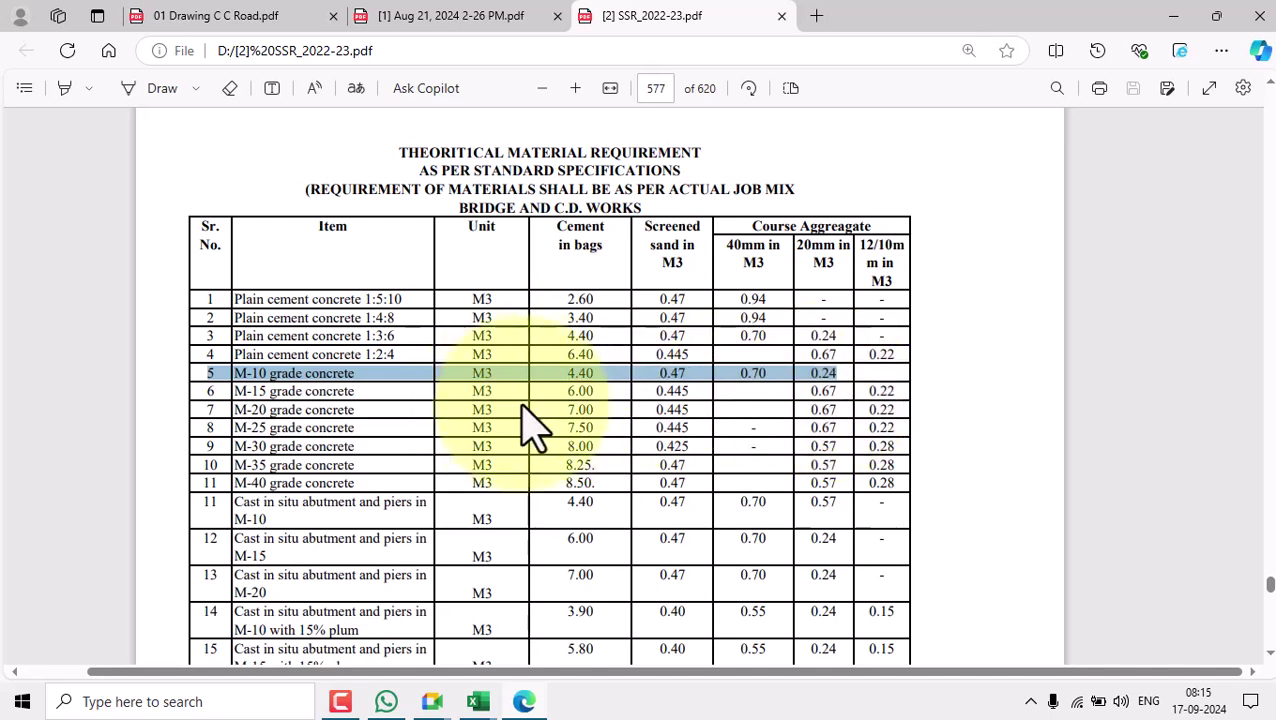
pyautogui.tripleClick(297, 410)
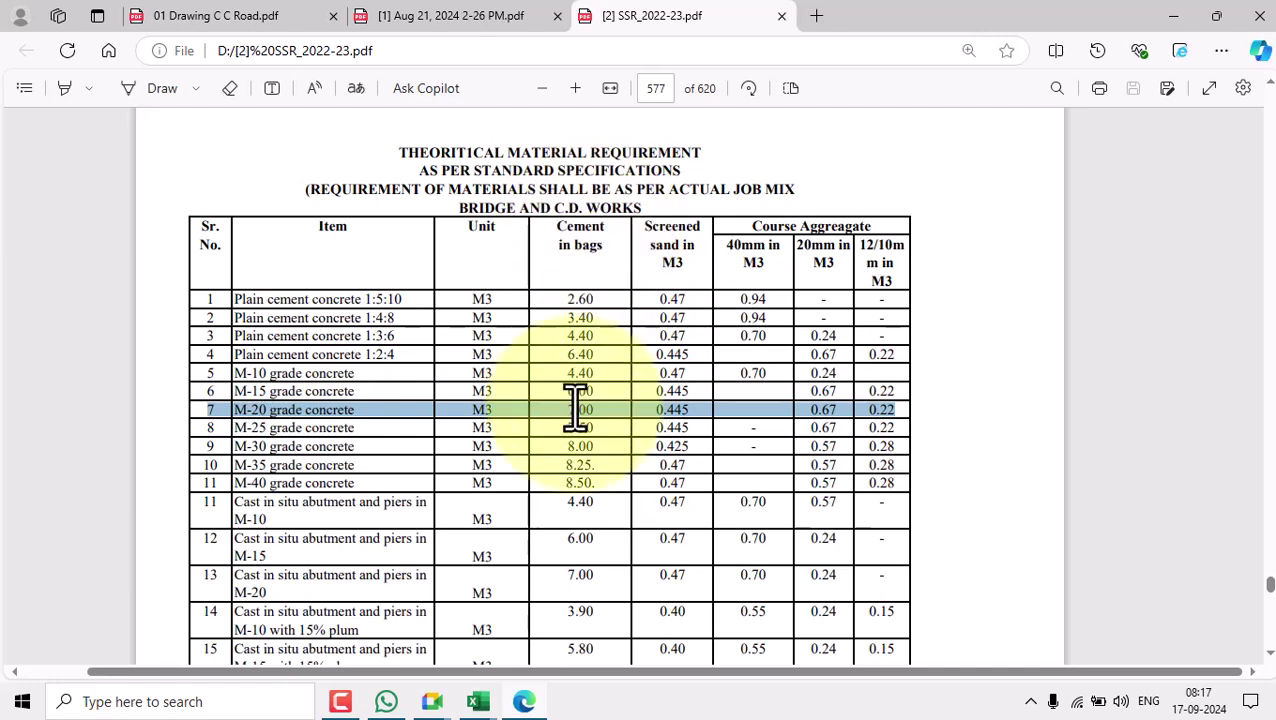
pyautogui.scroll(-3, 690, 465)
pyautogui.scroll(5, 697, 487)
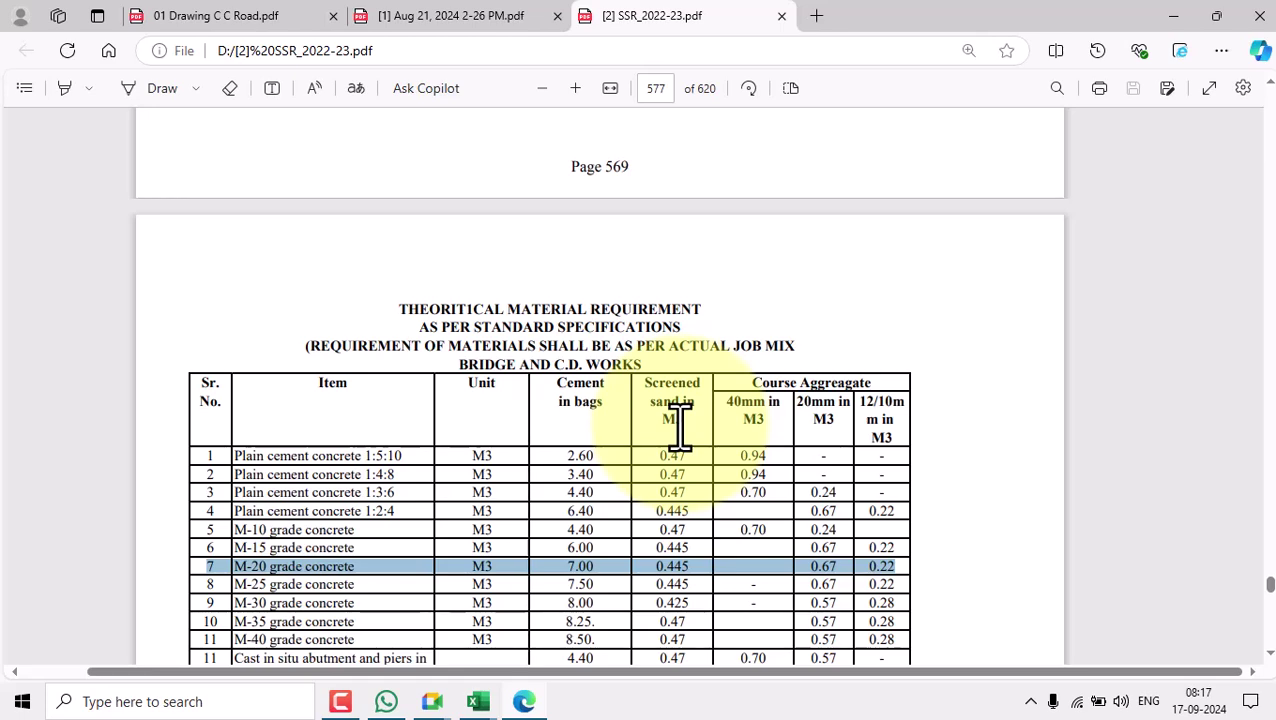
# - Return to page 1 of the SSR PDF and switch to the 01 C C Road Pusad 2022-2023 workbook in Excel
pyautogui.moveTo(1270, 588); pyautogui.dragTo(1270, 563)
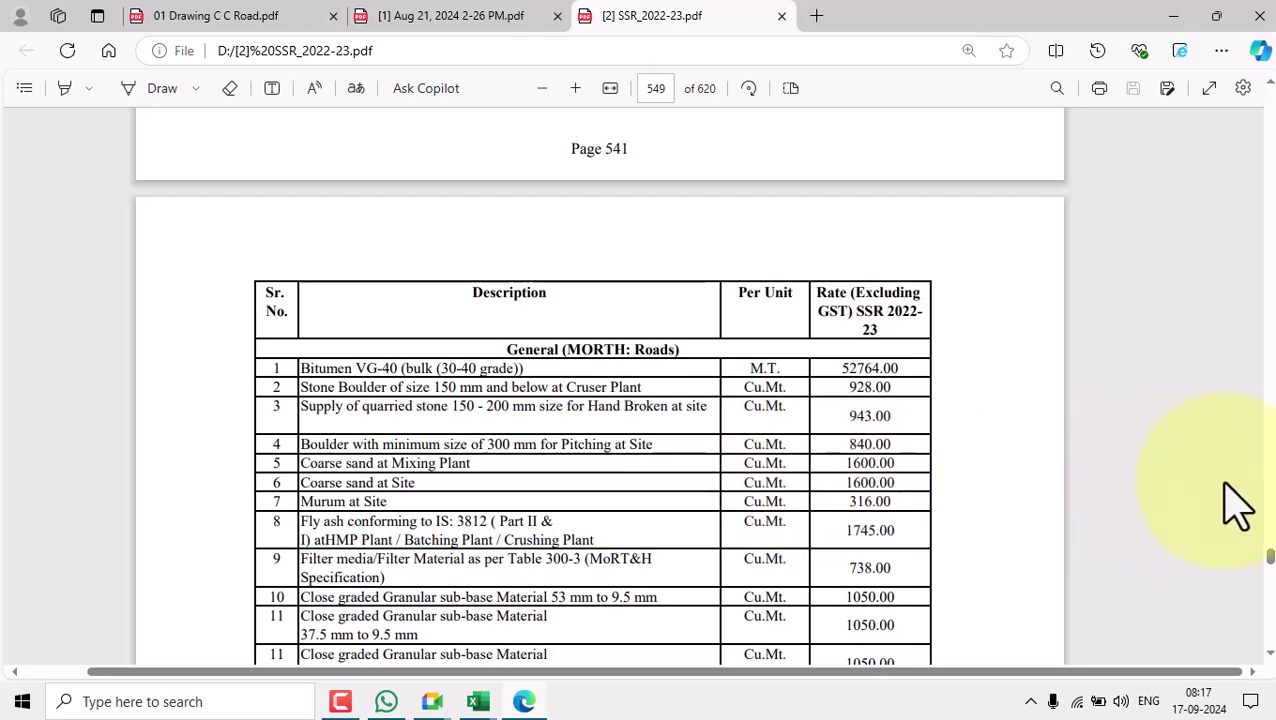
pyautogui.moveTo(1268, 585); pyautogui.dragTo(1262, 60)
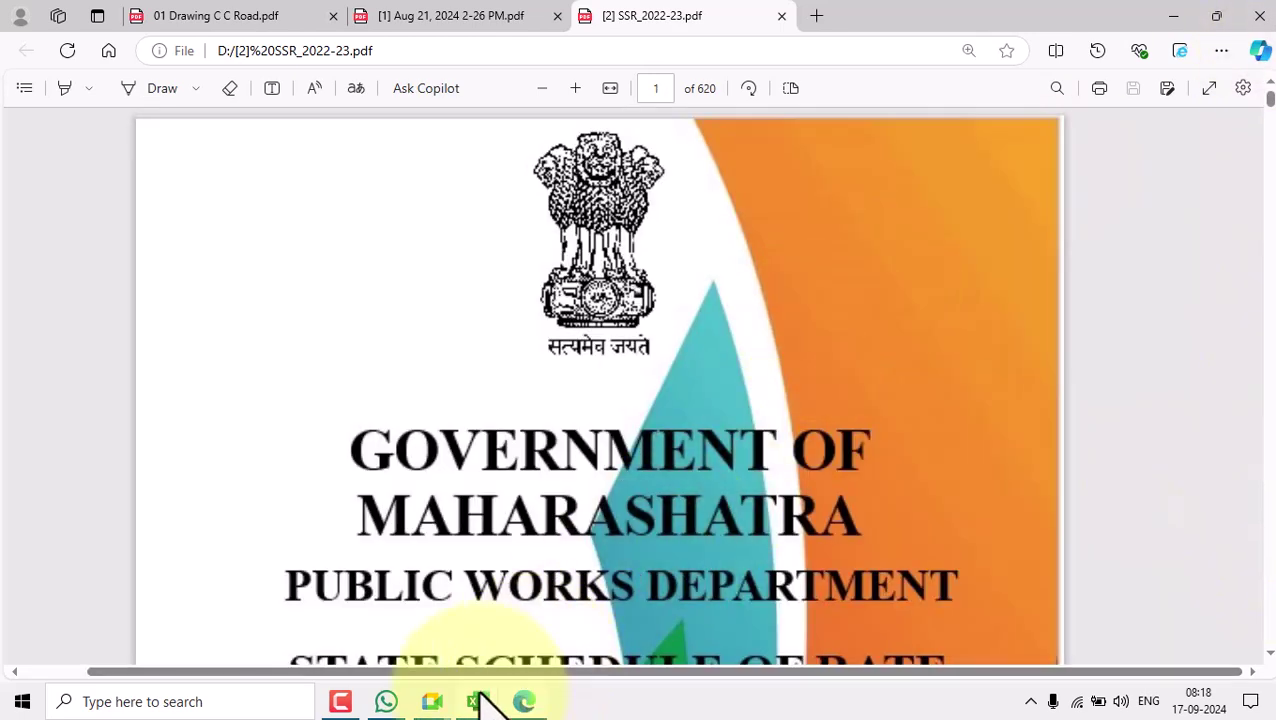
pyautogui.moveTo(478, 700)
pyautogui.click(407, 652)
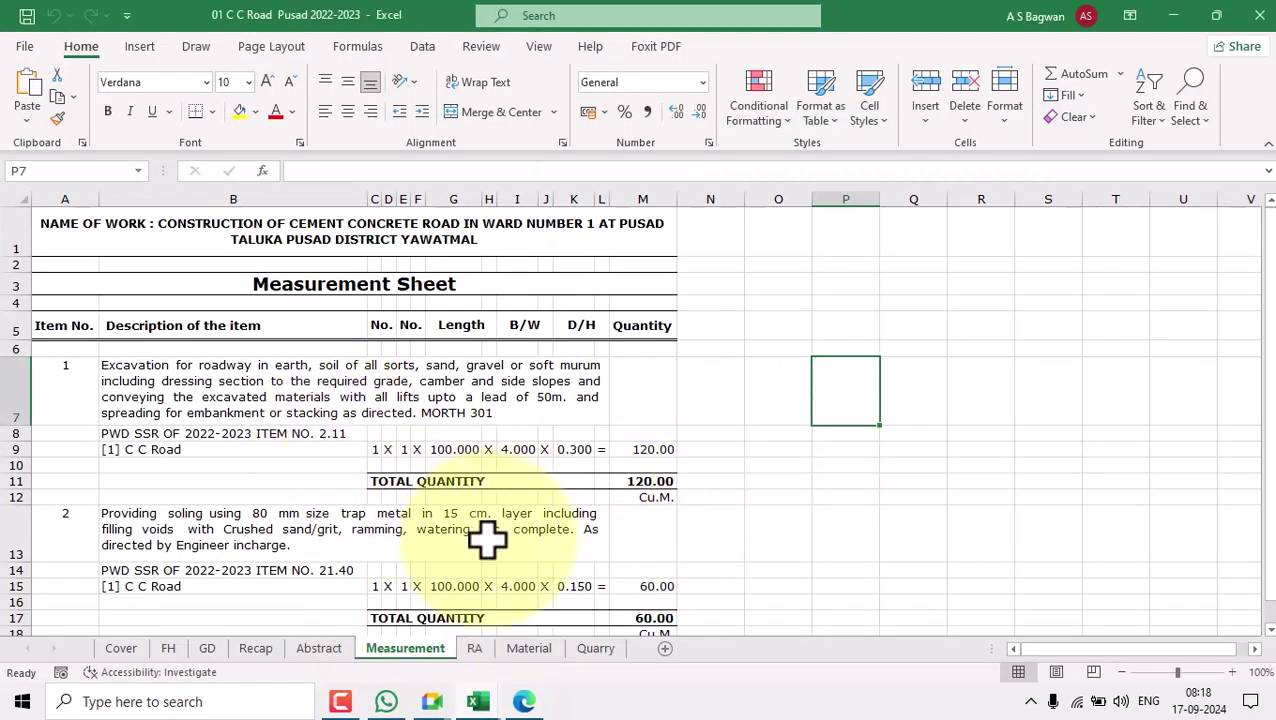
# - View the workbook's Cover, FH, GD, Recap, Abstract, Measurement, RA, Material and Quarry sheets in order
pyautogui.click(123, 649)
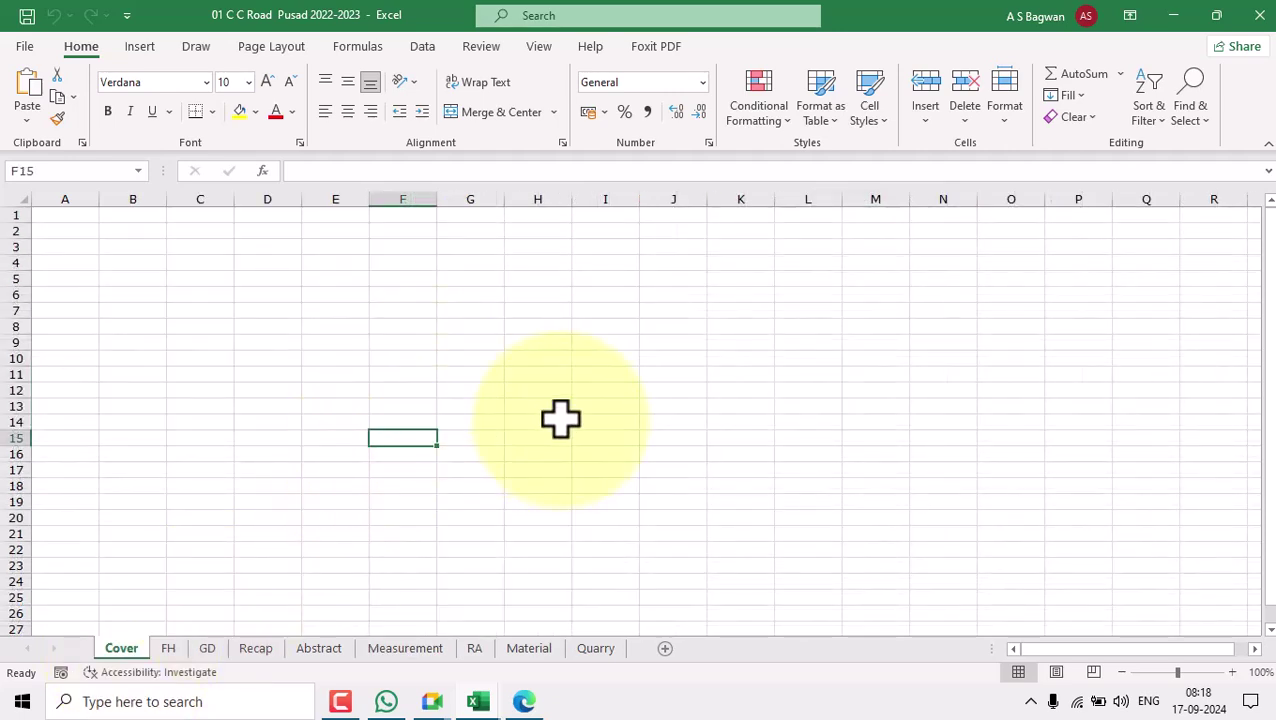
pyautogui.click(169, 650)
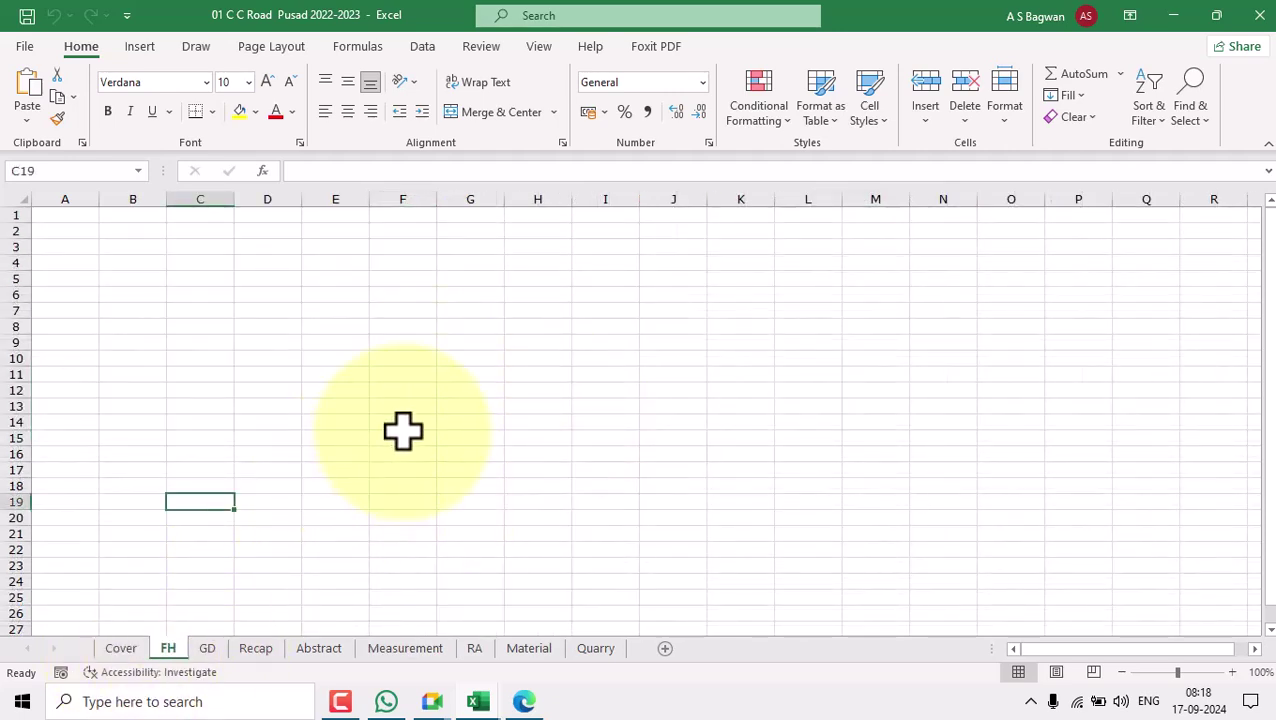
pyautogui.click(207, 650)
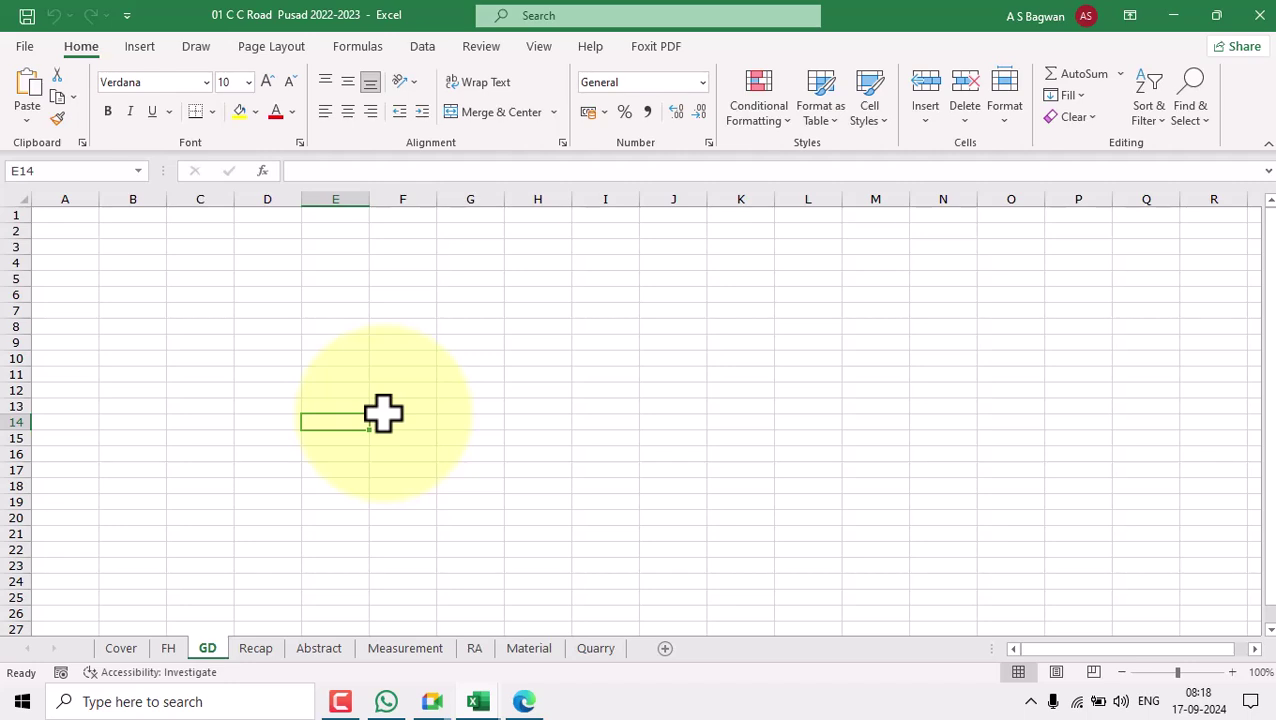
pyautogui.click(256, 650)
pyautogui.click(319, 650)
pyautogui.click(404, 650)
pyautogui.click(474, 650)
pyautogui.click(530, 650)
pyautogui.click(596, 650)
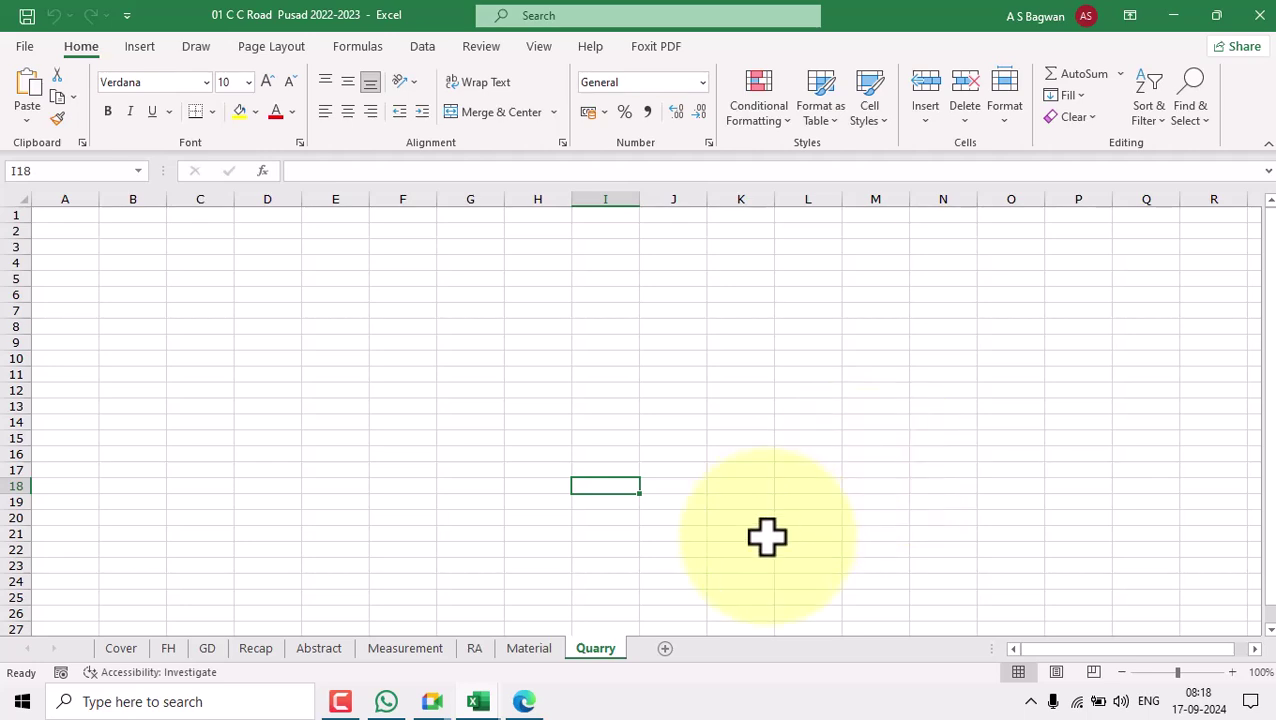
# - Return to the Measurement sheet, then switch to the SSR_2022-23 PDF in Edge and view its cover page
pyautogui.click(395, 650)
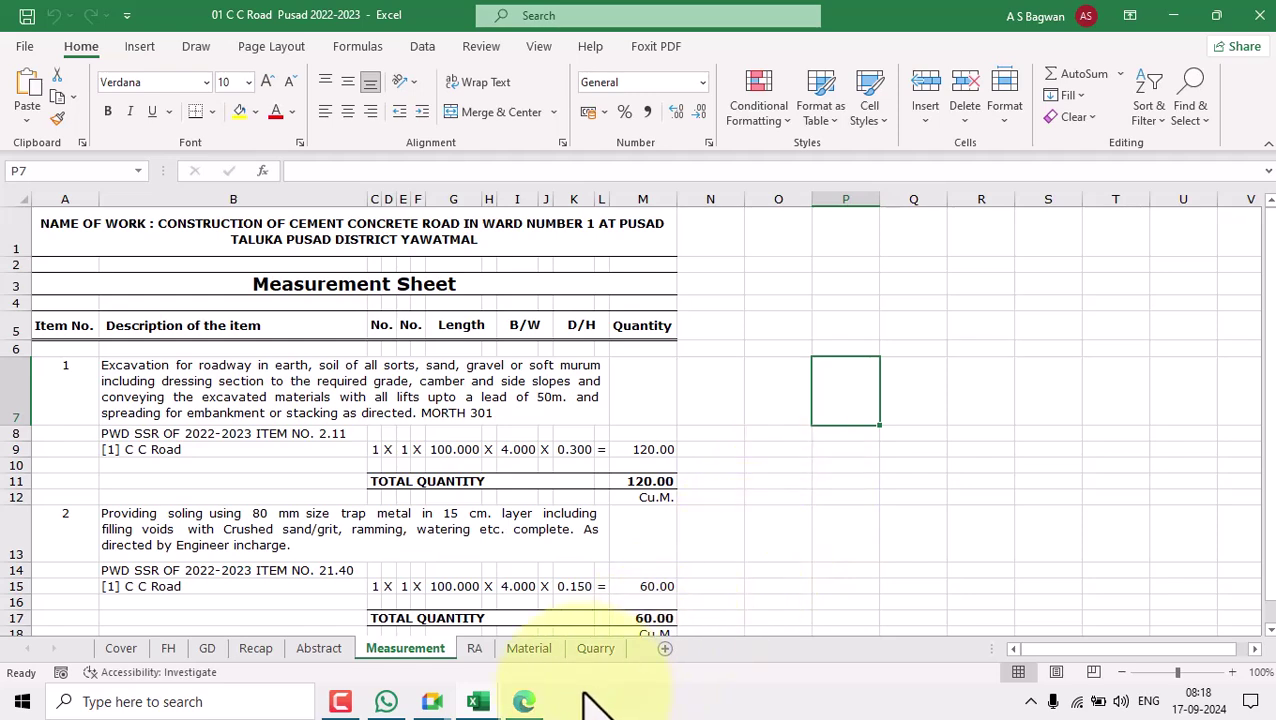
pyautogui.moveTo(524, 703)
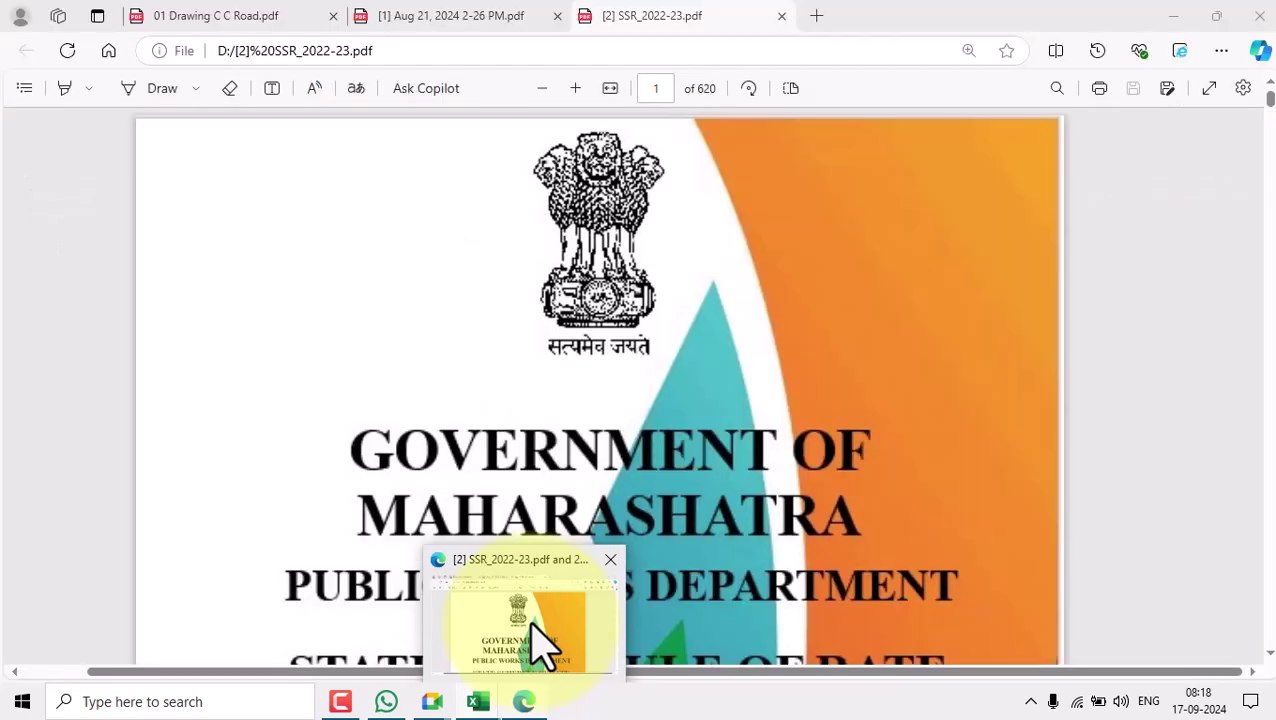
pyautogui.click(535, 641)
pyautogui.scroll(-3, 712, 355)
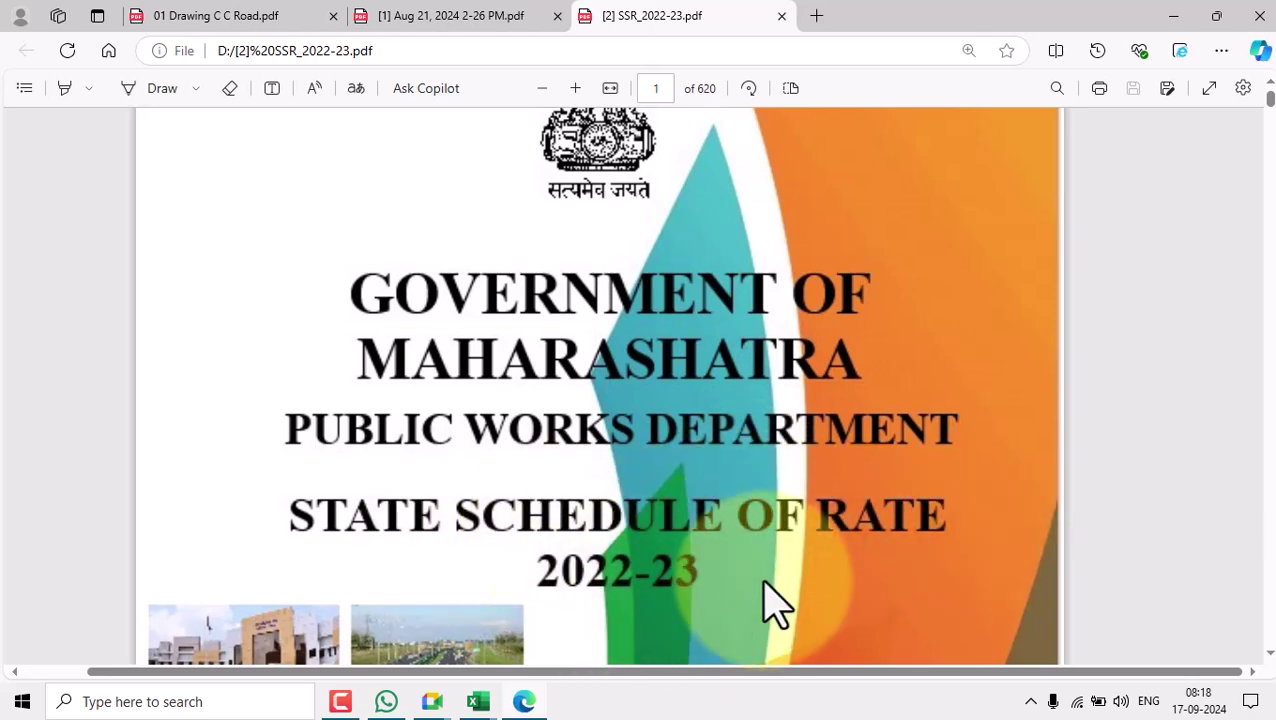
pyautogui.scroll(-3, 760, 555)
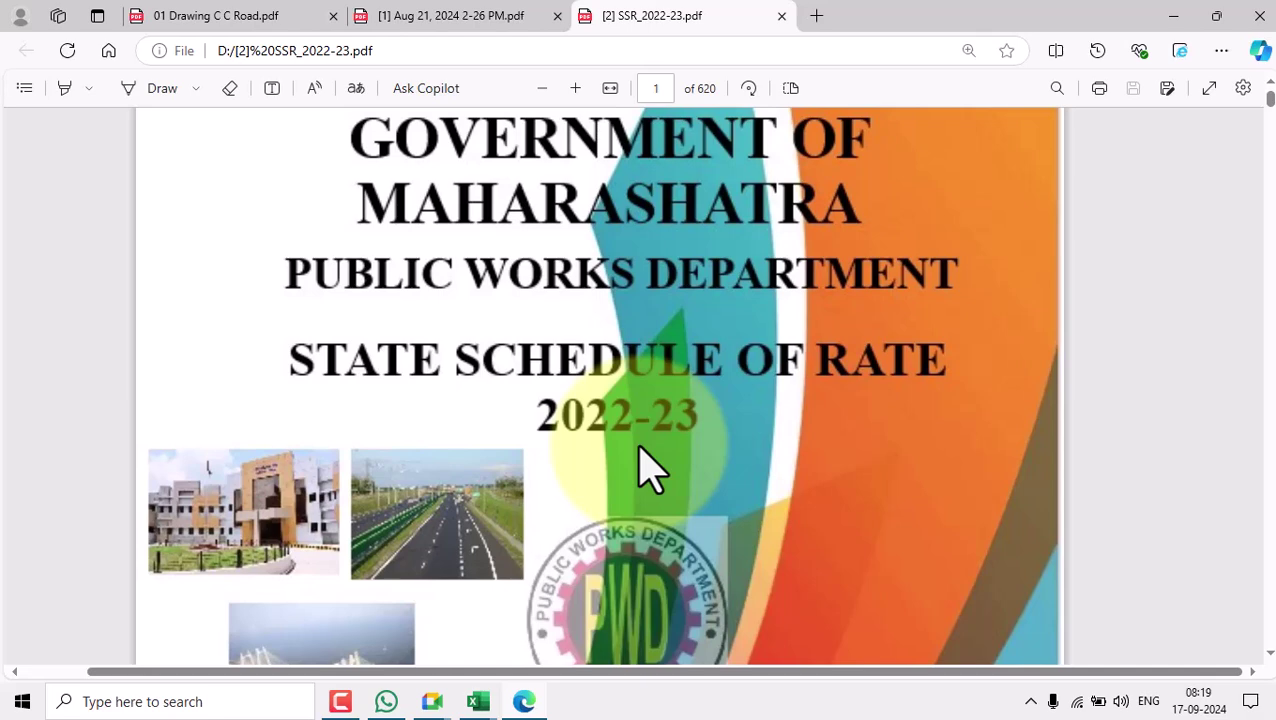
# - Switch back to the Excel Measurement sheet and review the excavation and soling items, selecting each description in turn
pyautogui.moveTo(482, 704)
pyautogui.click(420, 665)
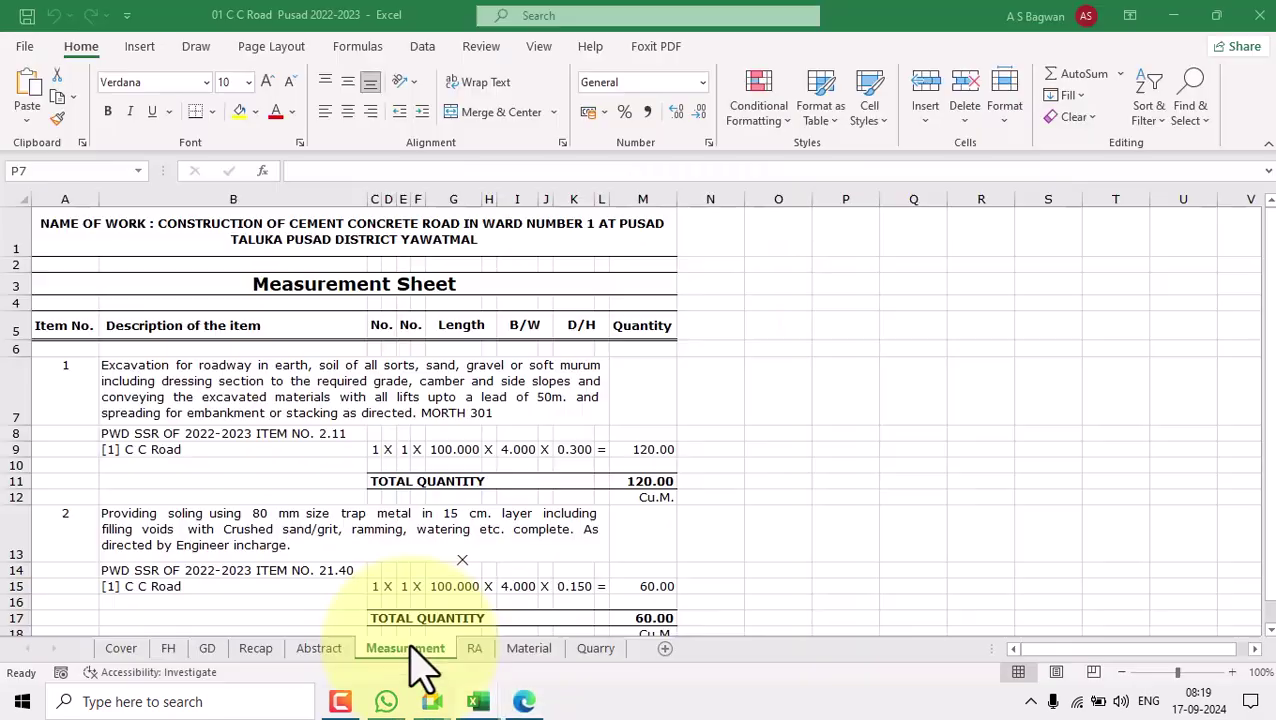
pyautogui.click(275, 375)
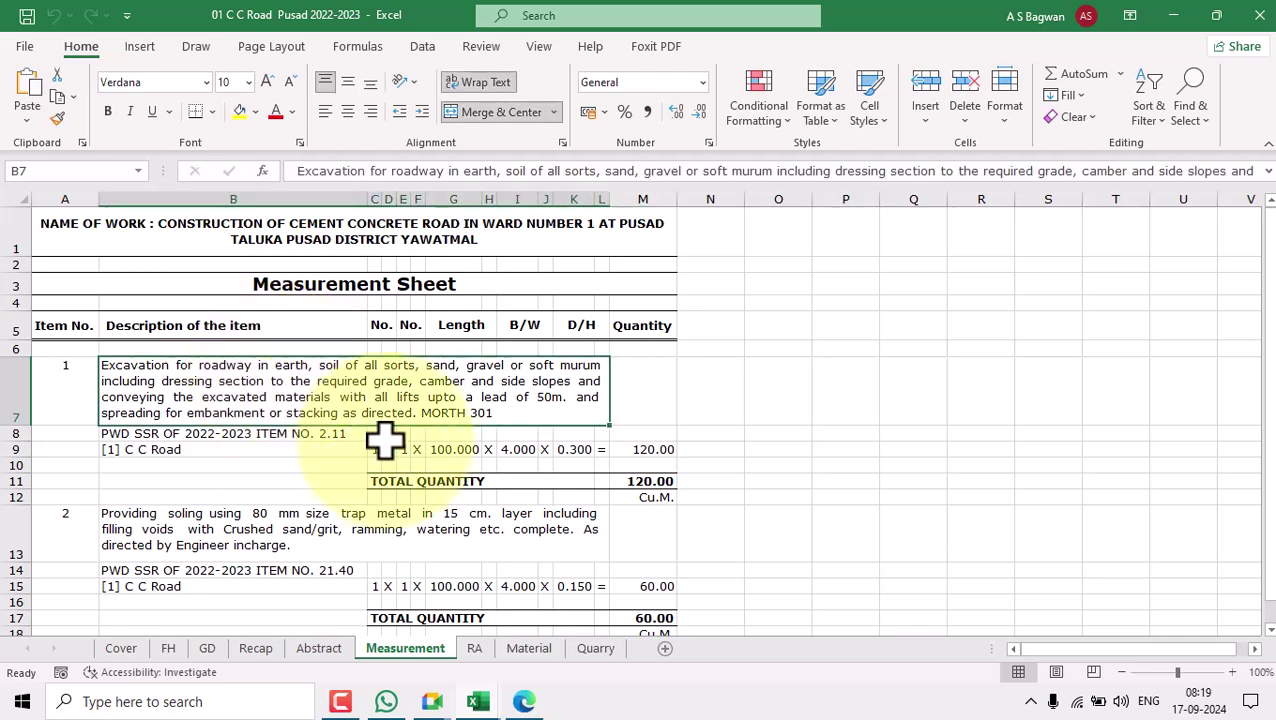
pyautogui.click(393, 528)
pyautogui.scroll(-2, 616, 480)
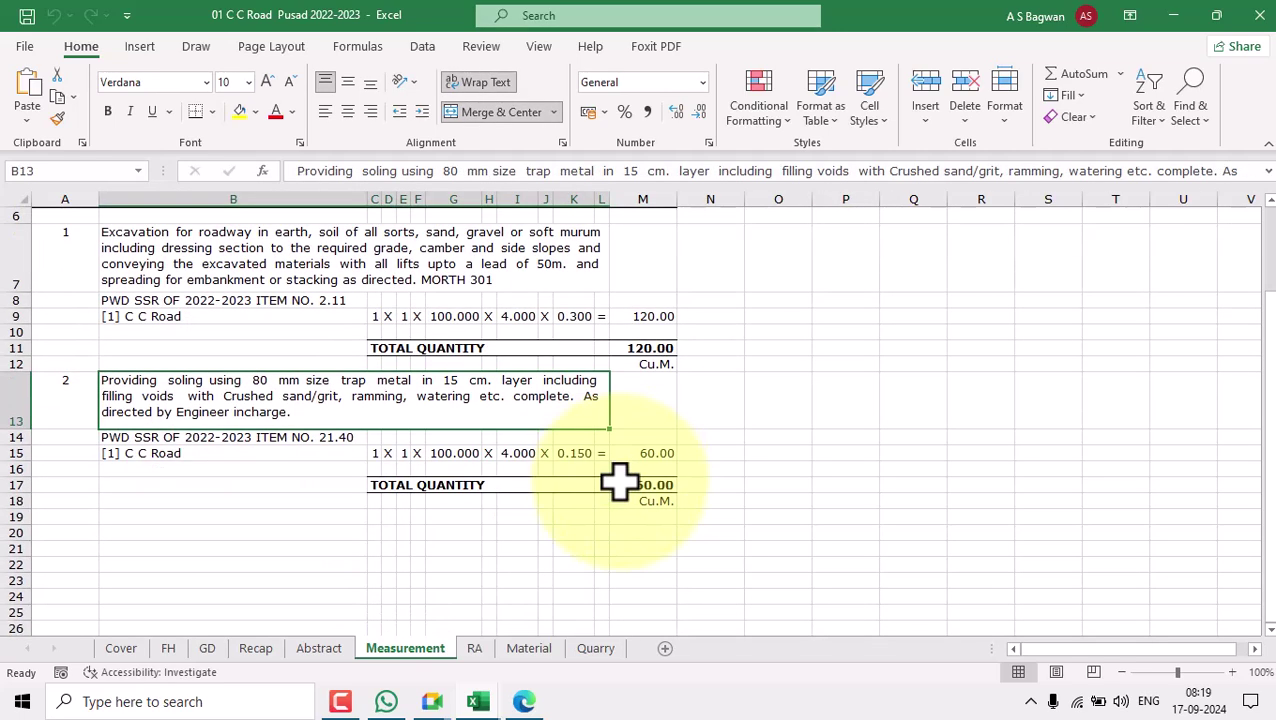
# - Switch to Edge and bring up the 01 Drawing C C Road PDF
pyautogui.click(524, 701)
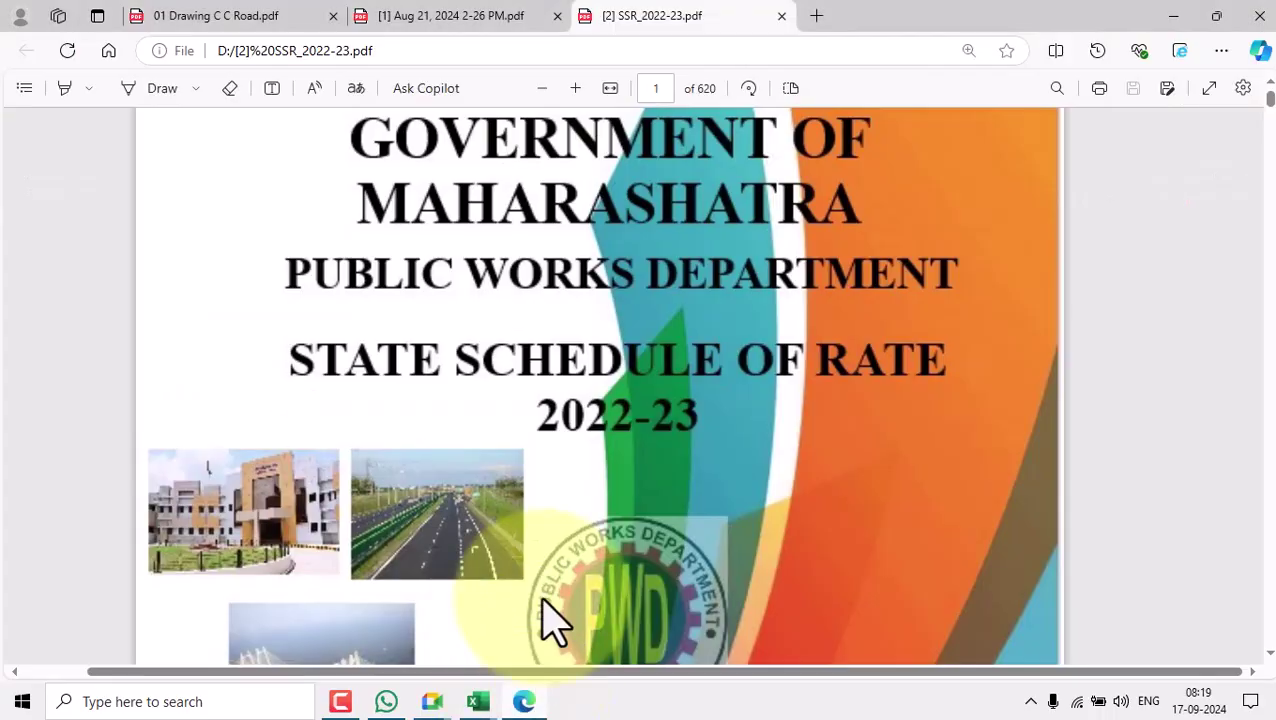
pyautogui.click(268, 24)
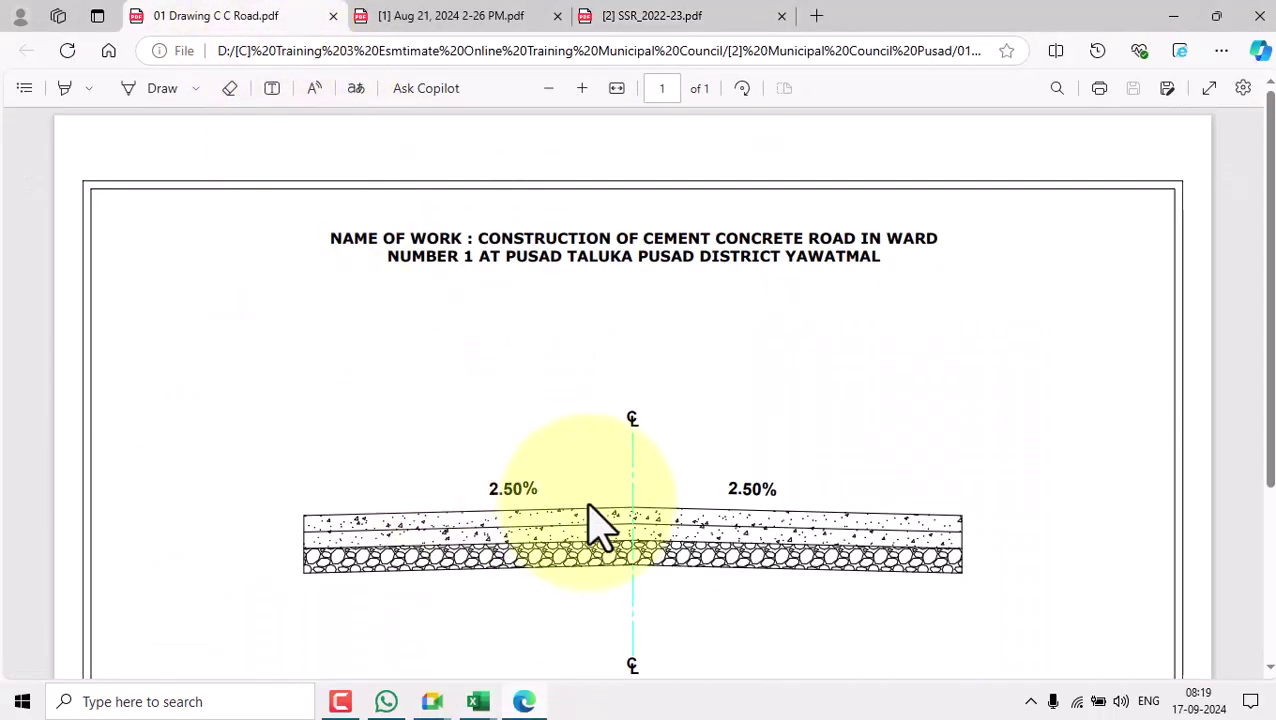
# - Examine the road cross-section in the drawing PDF, then switch back to the Excel Measurement sheet and review its two items
pyautogui.scroll(-2, 598, 527)
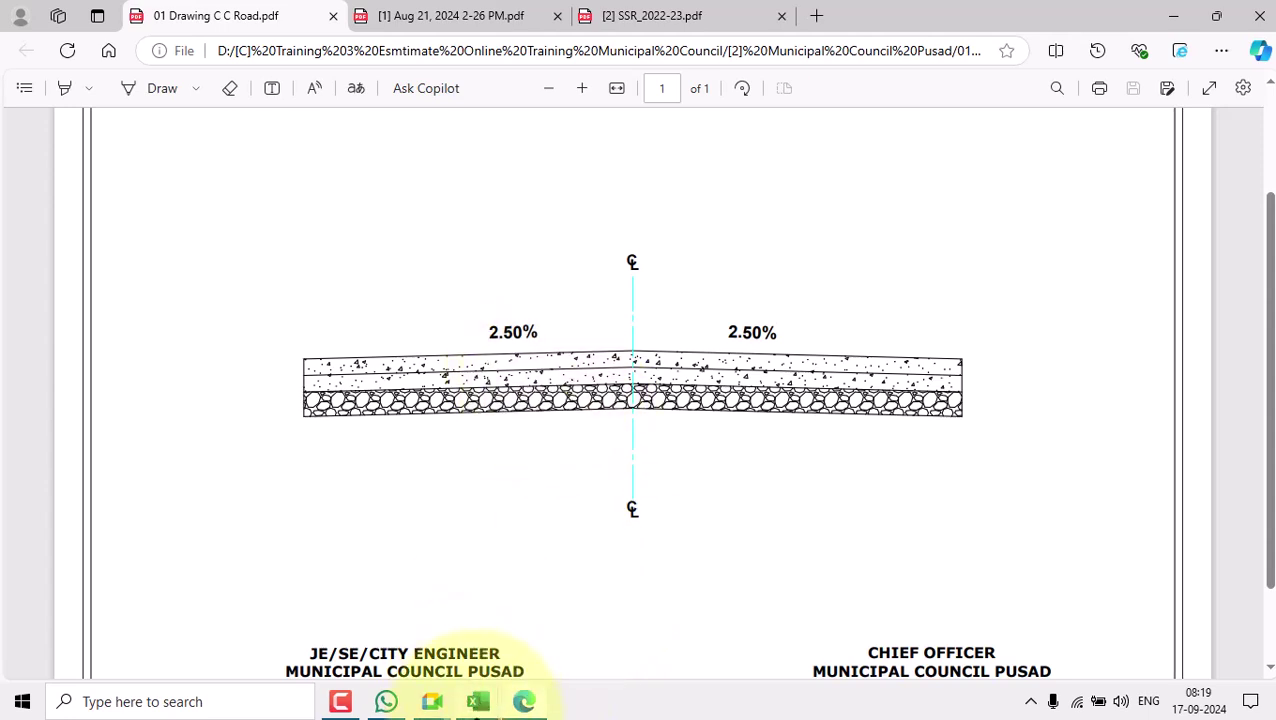
pyautogui.moveTo(490, 704)
pyautogui.click(421, 648)
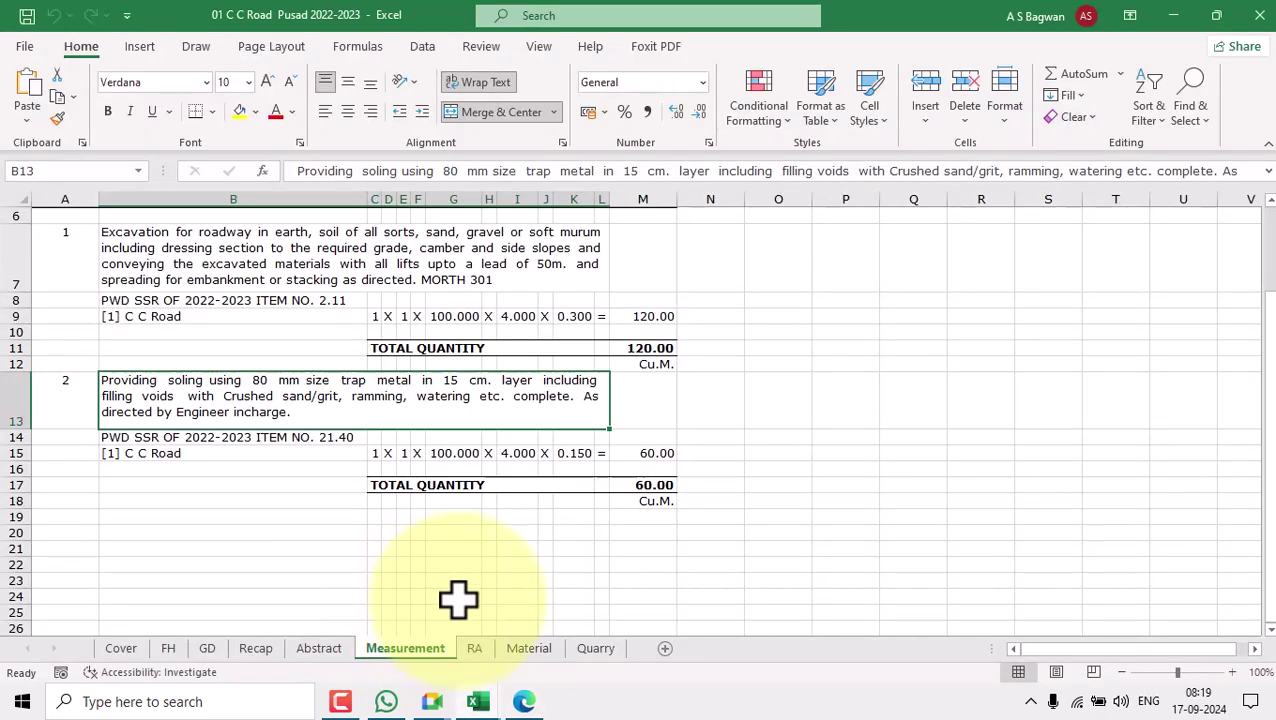
pyautogui.scroll(2, 772, 420)
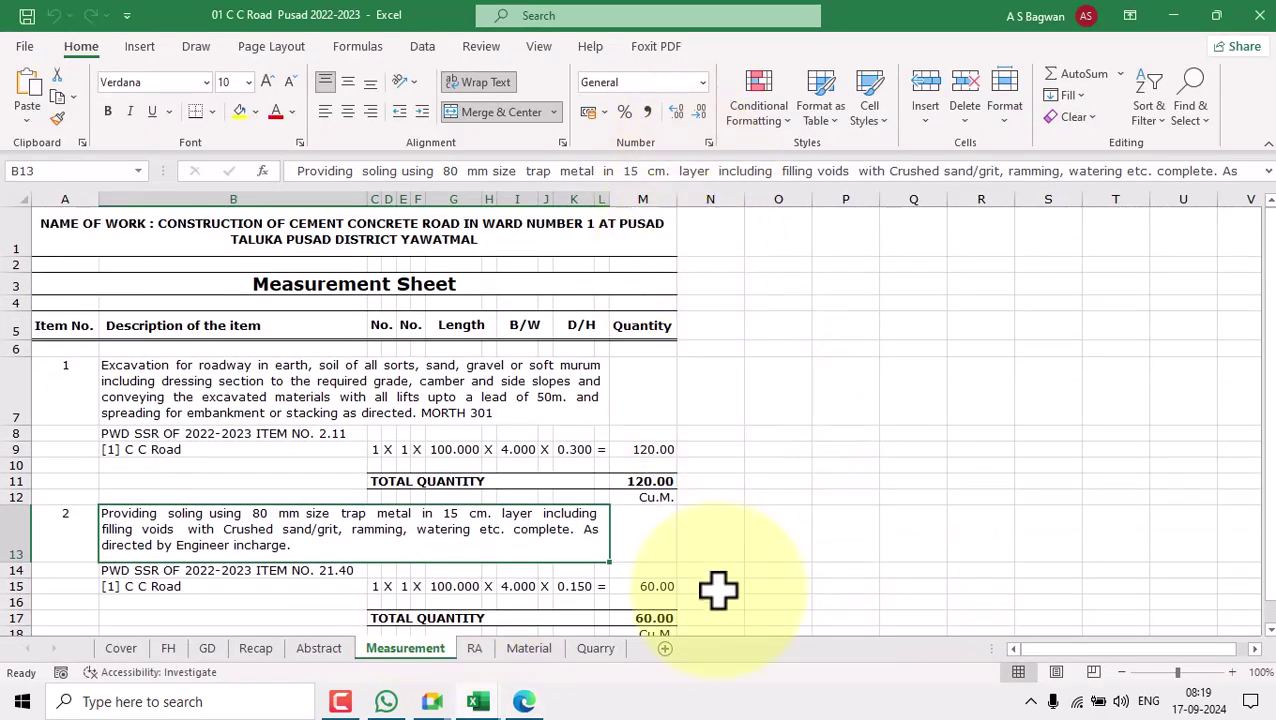
pyautogui.scroll(-2, 766, 525)
pyautogui.scroll(2, 770, 518)
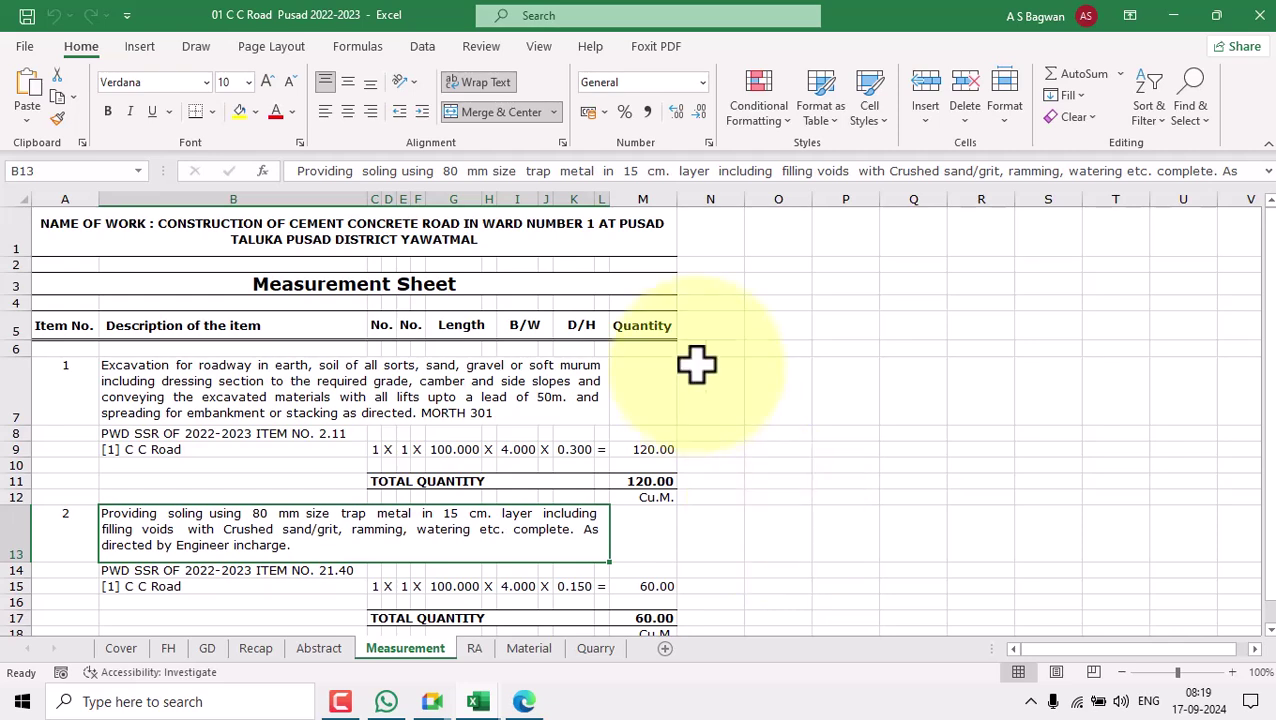
# - Show the Measurement sheet in Page Layout view, return it to Normal view and look over the items
pyautogui.click(1058, 672)
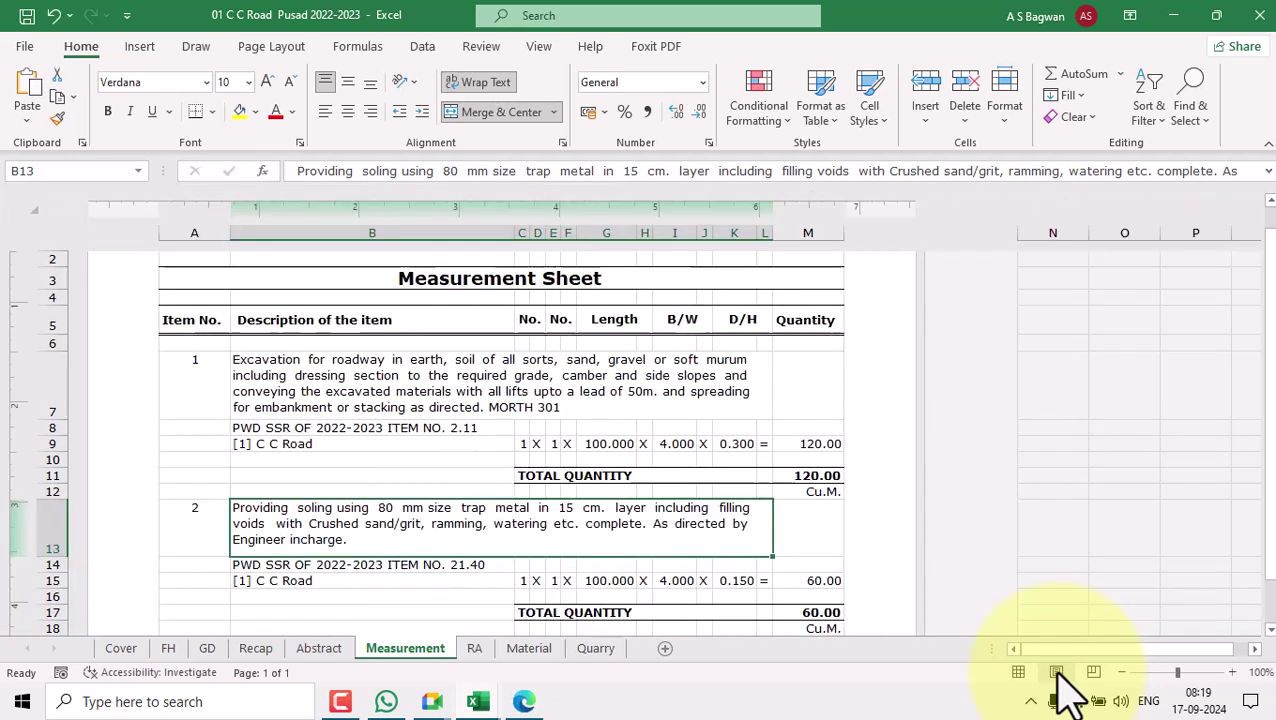
pyautogui.click(1018, 673)
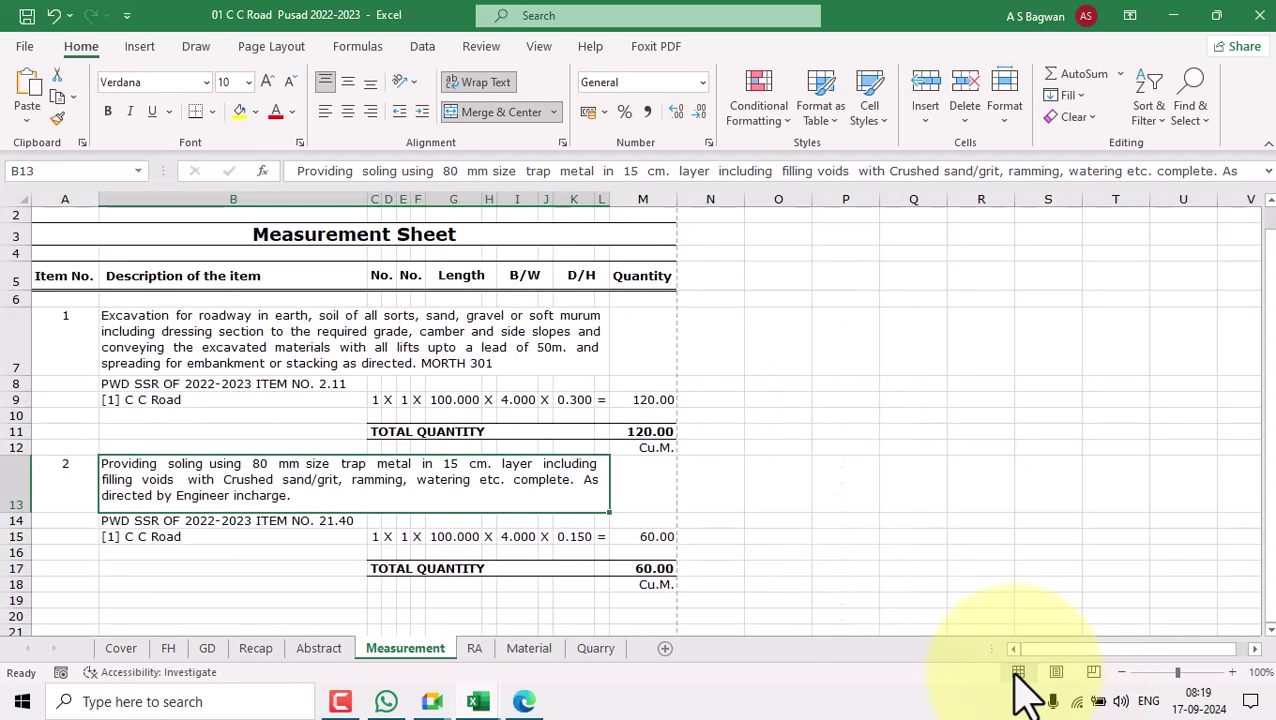
pyautogui.scroll(-3, 738, 538)
pyautogui.scroll(3, 738, 538)
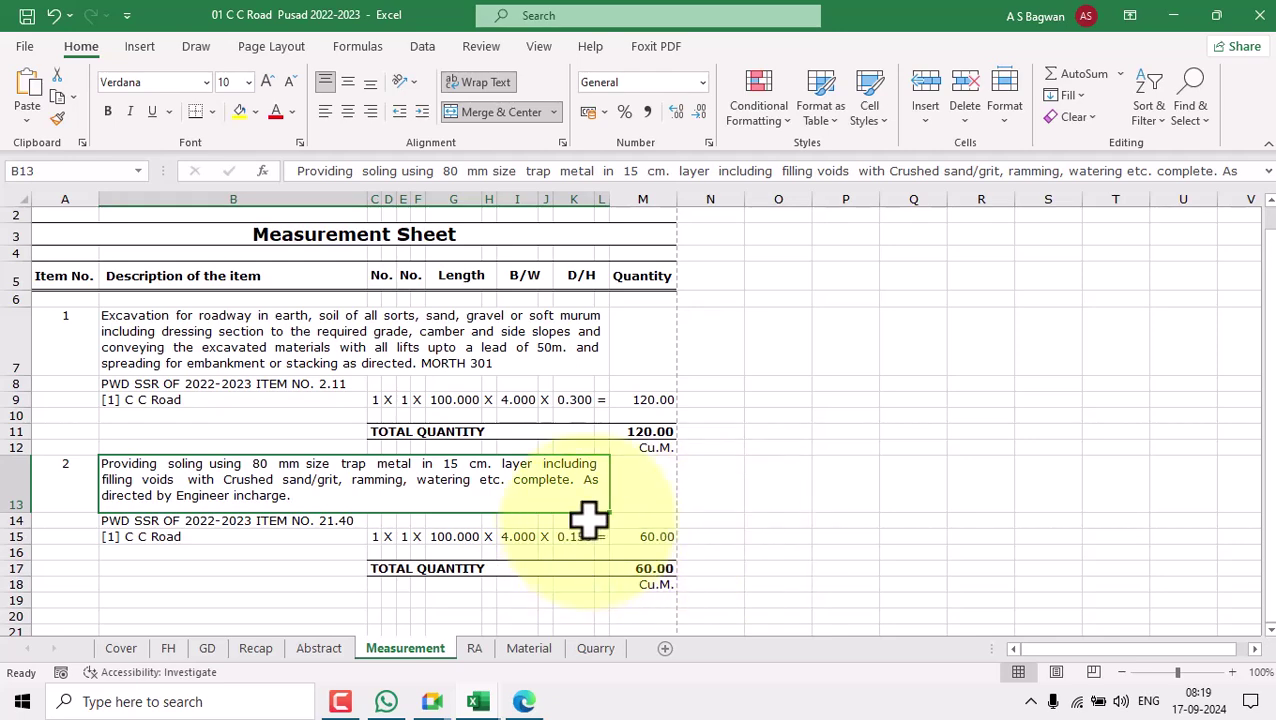
# - Select the full excavation block in rows 7 to 12 and the soling block in rows 13 to 18, going through both twice
pyautogui.moveTo(74, 336)
pyautogui.mouseDown()
pyautogui.moveTo(545, 405)
pyautogui.moveTo(655, 441)
pyautogui.mouseUp()
pyautogui.moveTo(71, 489); pyautogui.dragTo(661, 590)
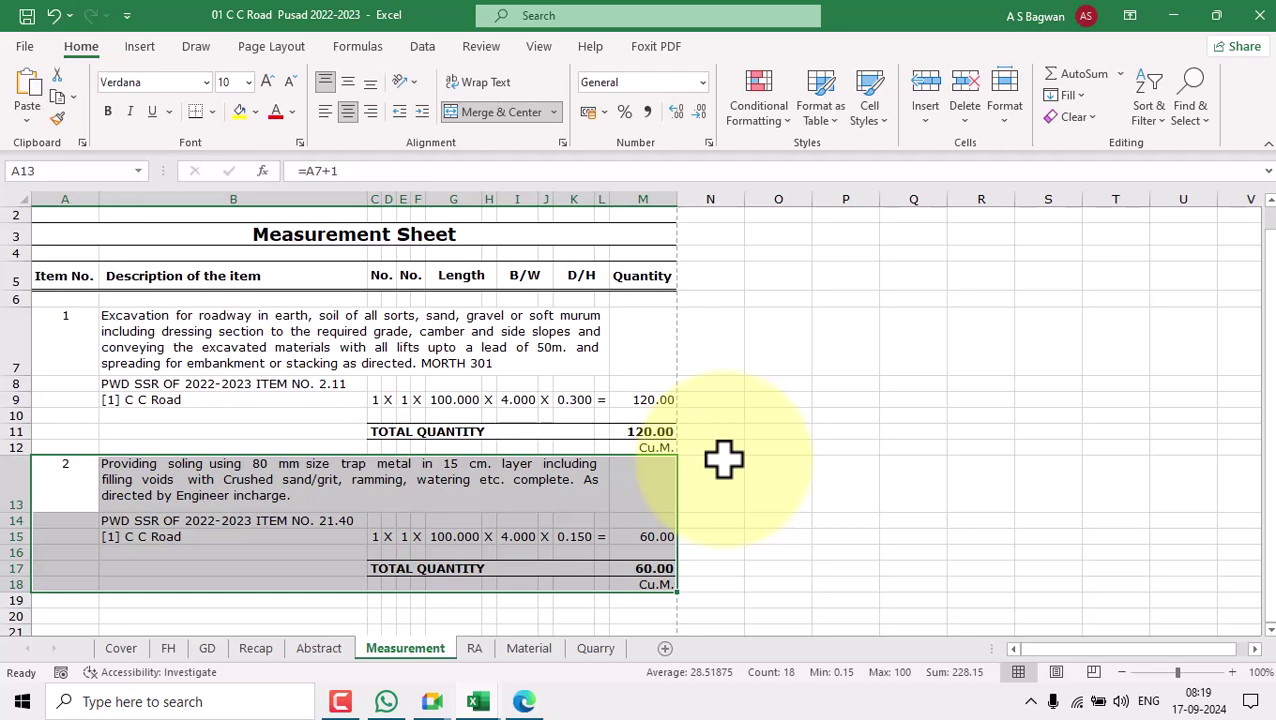
pyautogui.moveTo(83, 339); pyautogui.dragTo(655, 447)
pyautogui.moveTo(80, 490); pyautogui.dragTo(664, 578)
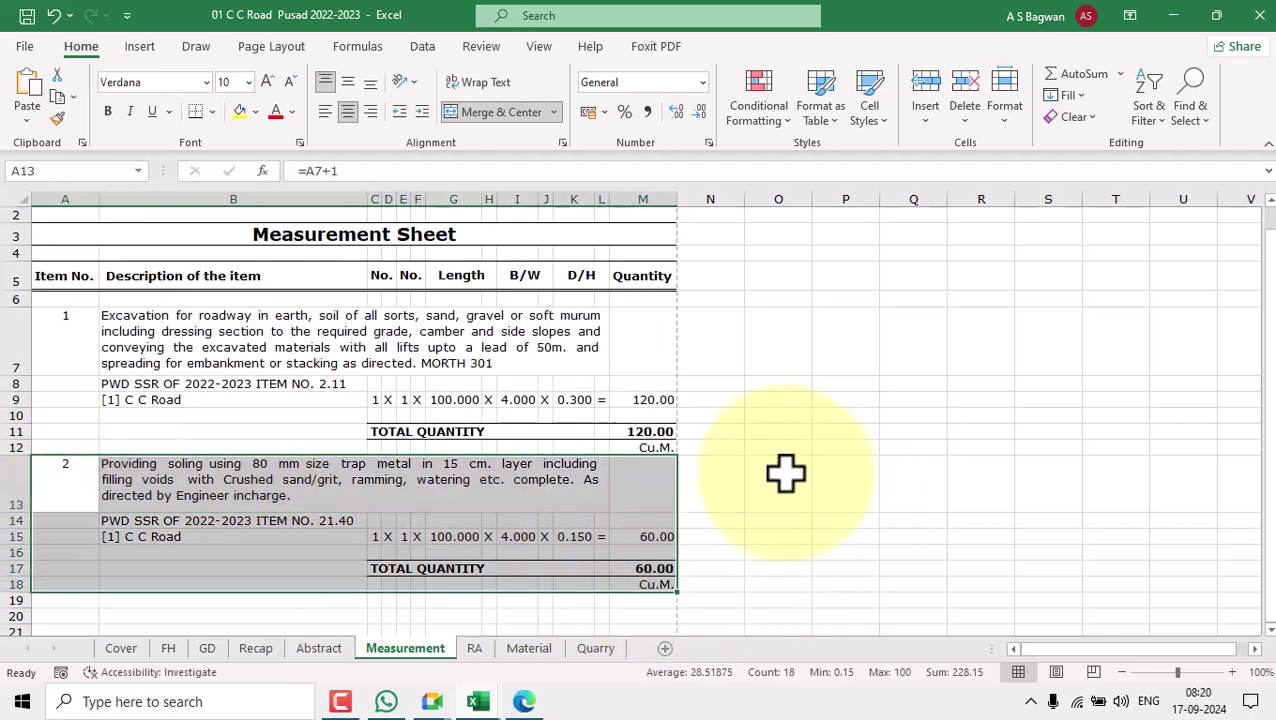
# - Copy the soling item block A13:M18 to A19 and increase row 19's height to fit its full description
pyautogui.scroll(-2, 782, 465)
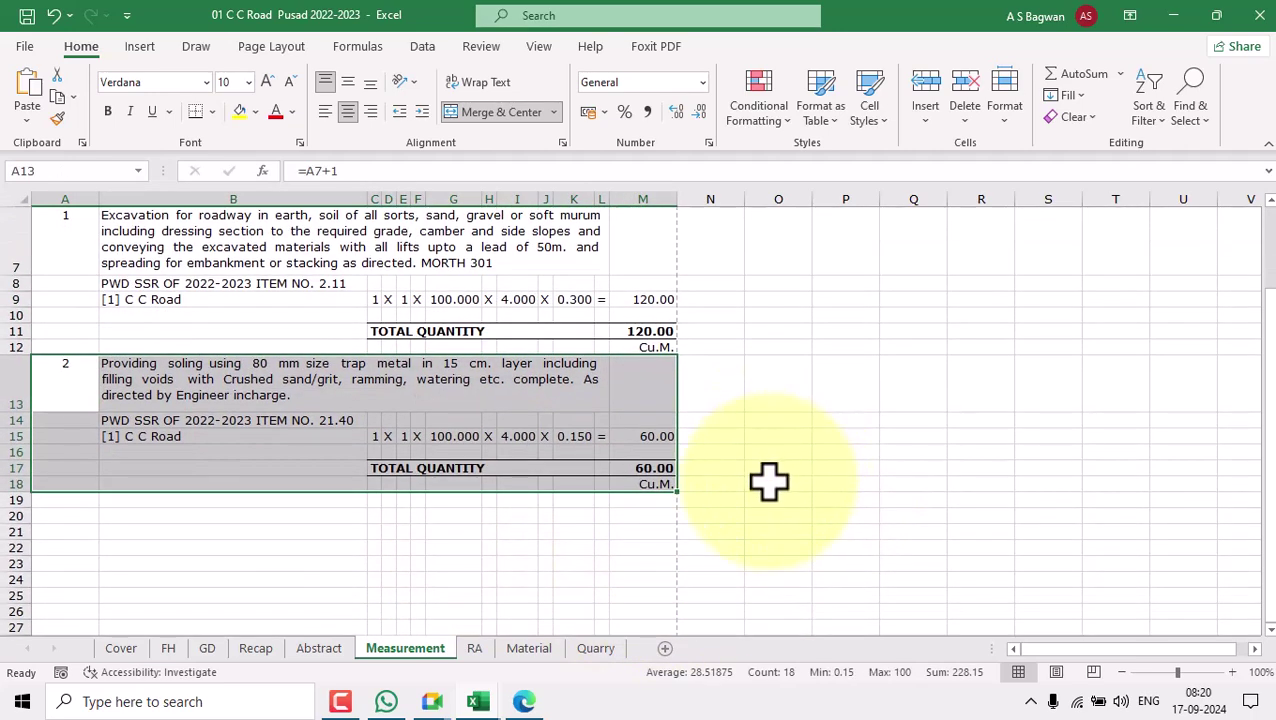
pyautogui.click(766, 482)
pyautogui.moveTo(68, 378); pyautogui.dragTo(648, 483)
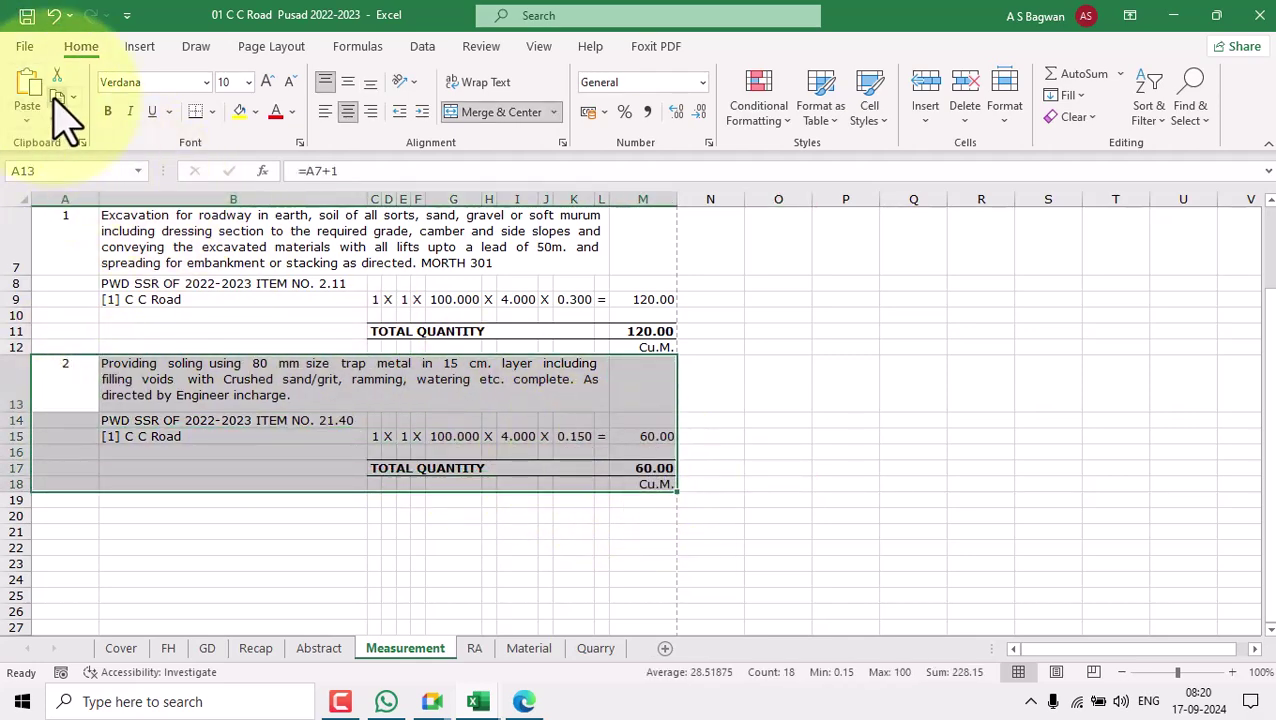
pyautogui.click(57, 97)
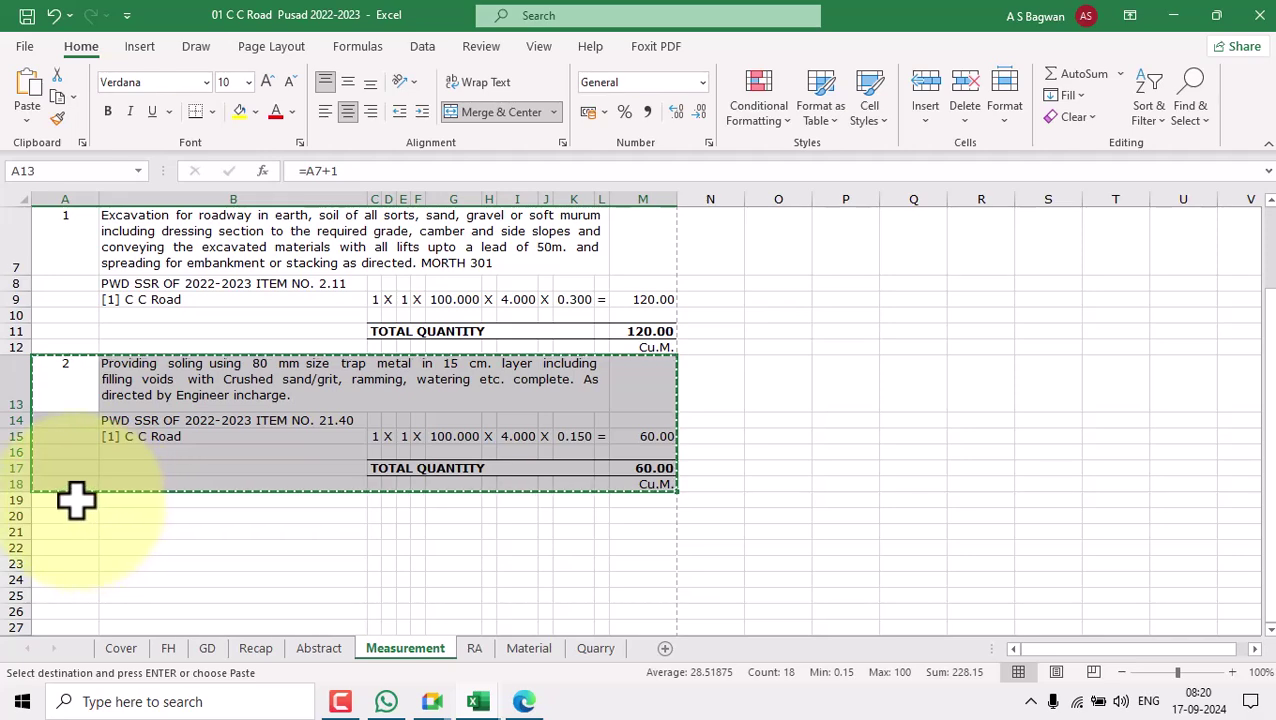
pyautogui.click(76, 500)
pyautogui.click(27, 97)
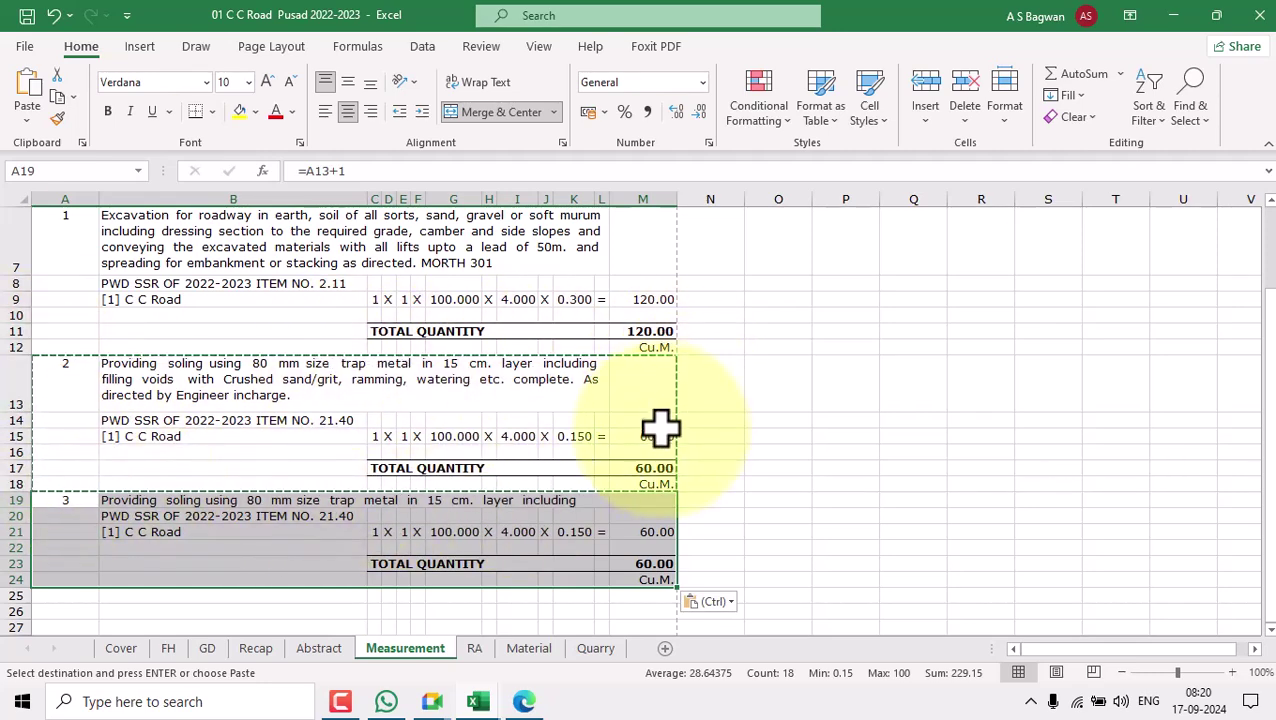
pyautogui.press('Escape')
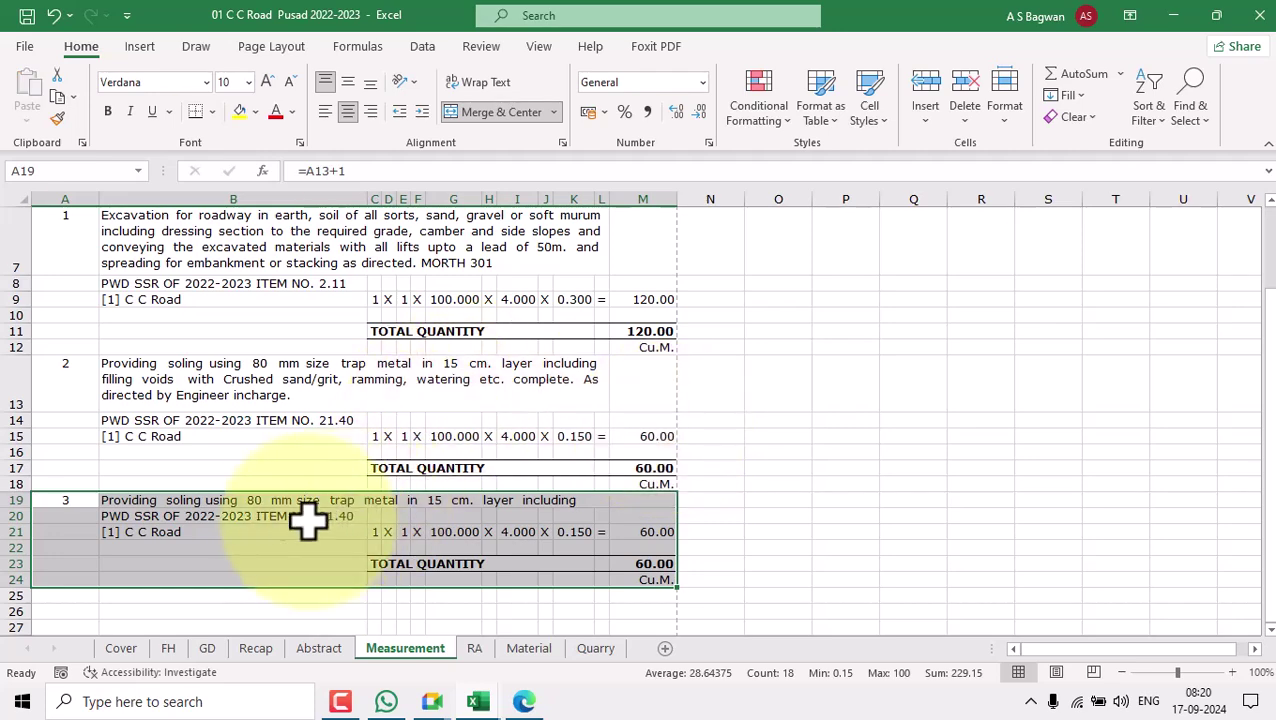
pyautogui.click(185, 502)
pyautogui.moveTo(22, 508); pyautogui.dragTo(22, 565)
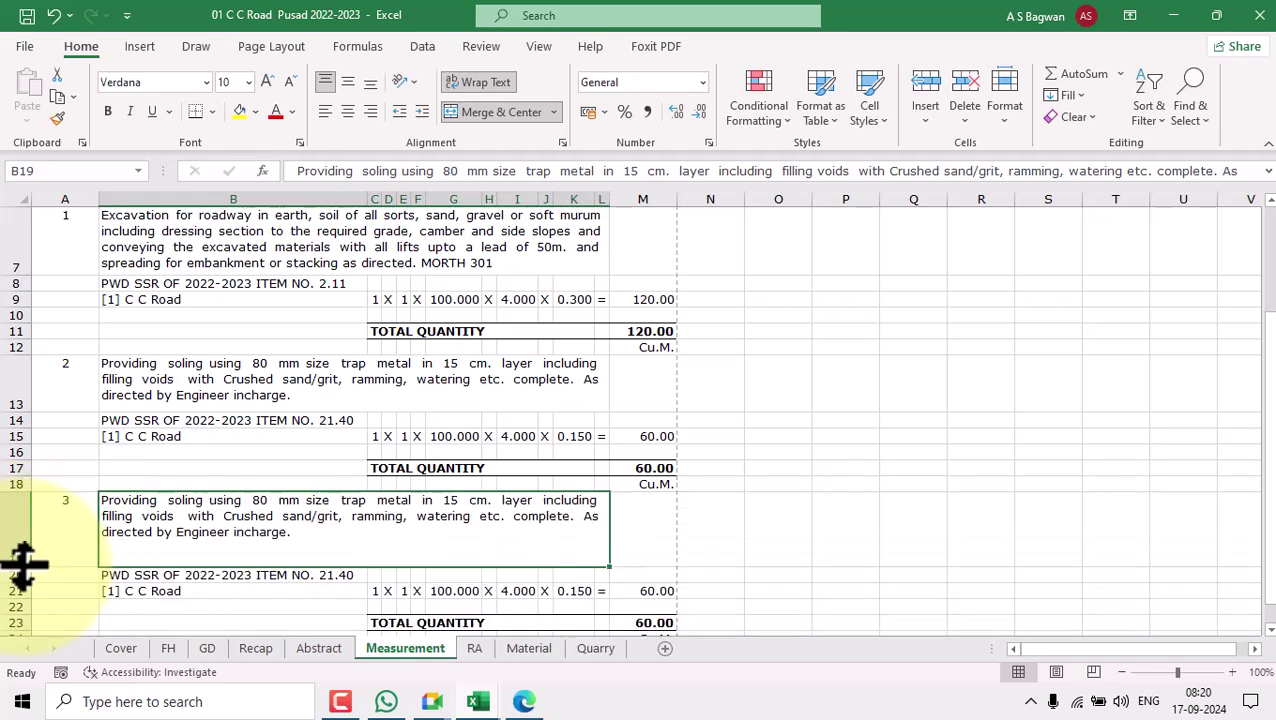
# - Compare the item numbers in A13 and A19, then enter the formula =A13+1 in A19 for the new item
pyautogui.click(70, 395)
pyautogui.click(70, 505)
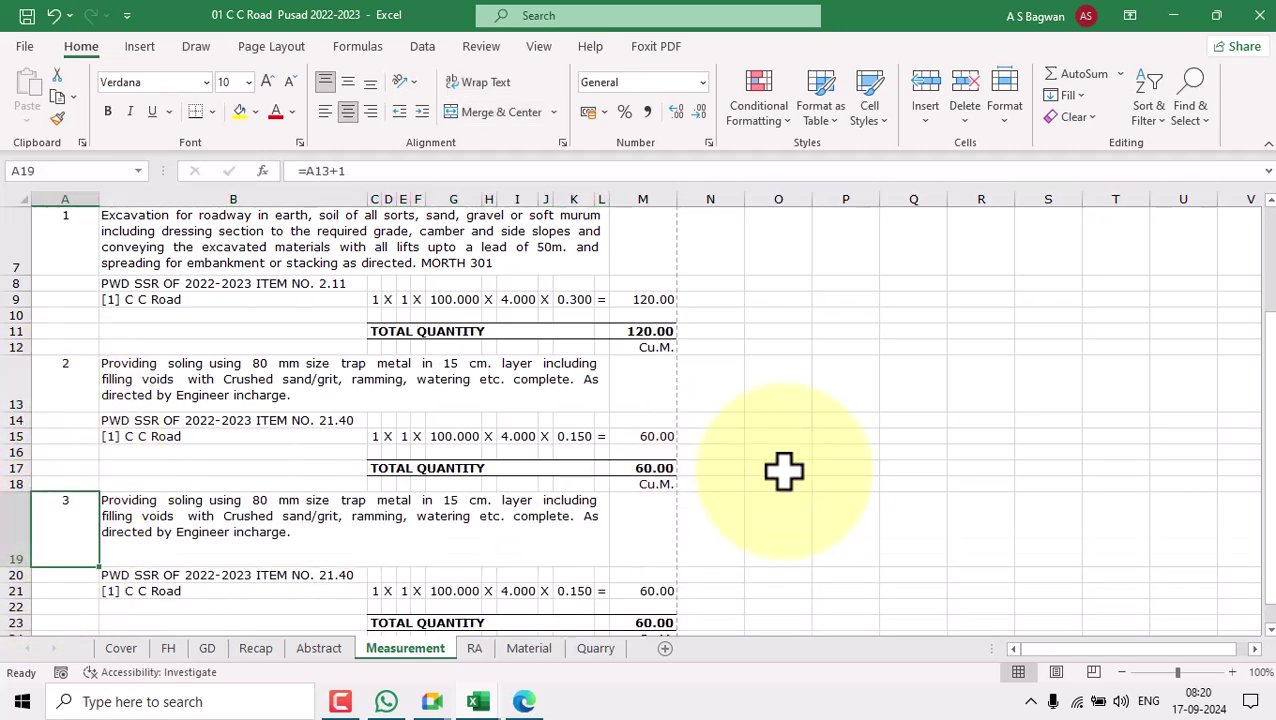
pyautogui.click(872, 507)
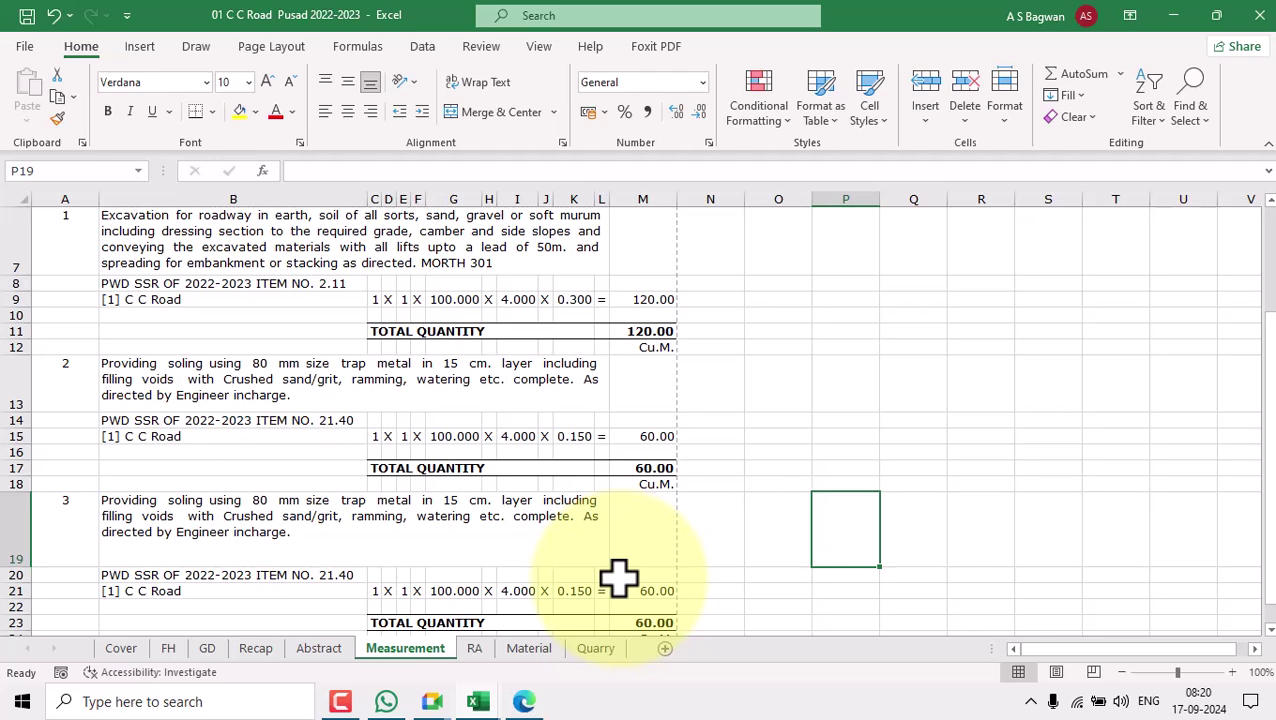
pyautogui.click(82, 543)
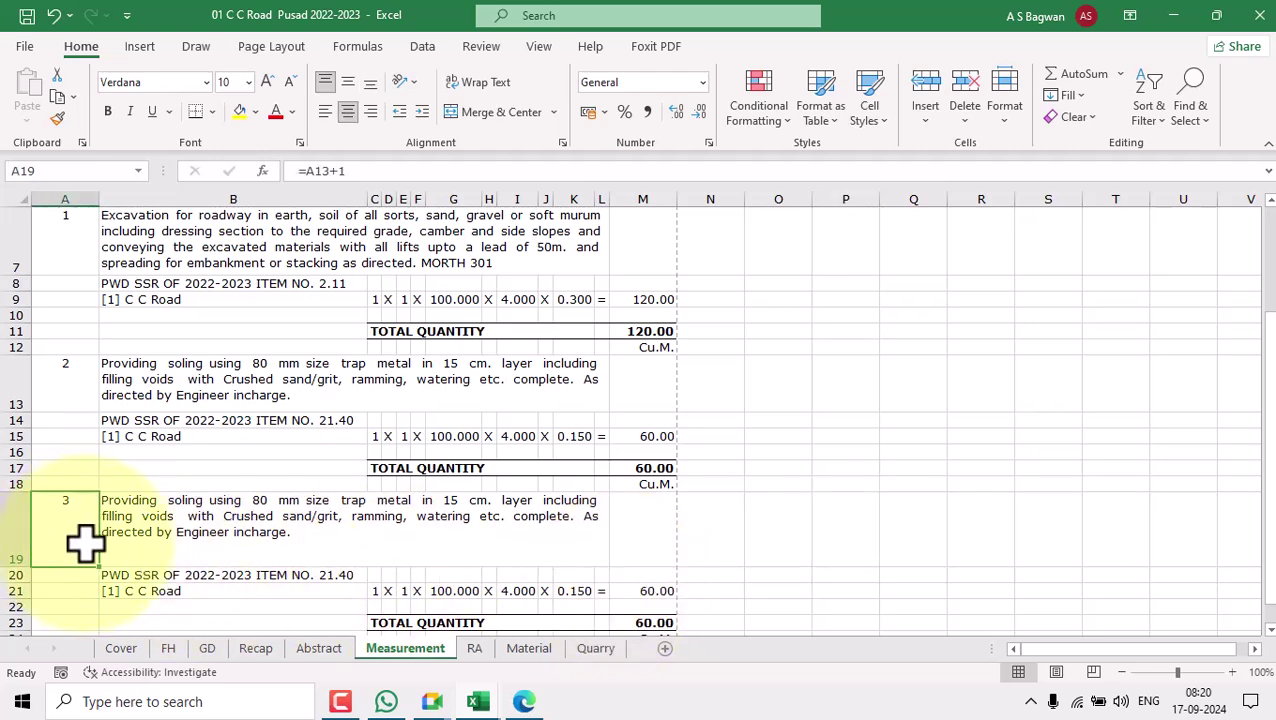
pyautogui.write('=')
pyautogui.click(78, 373)
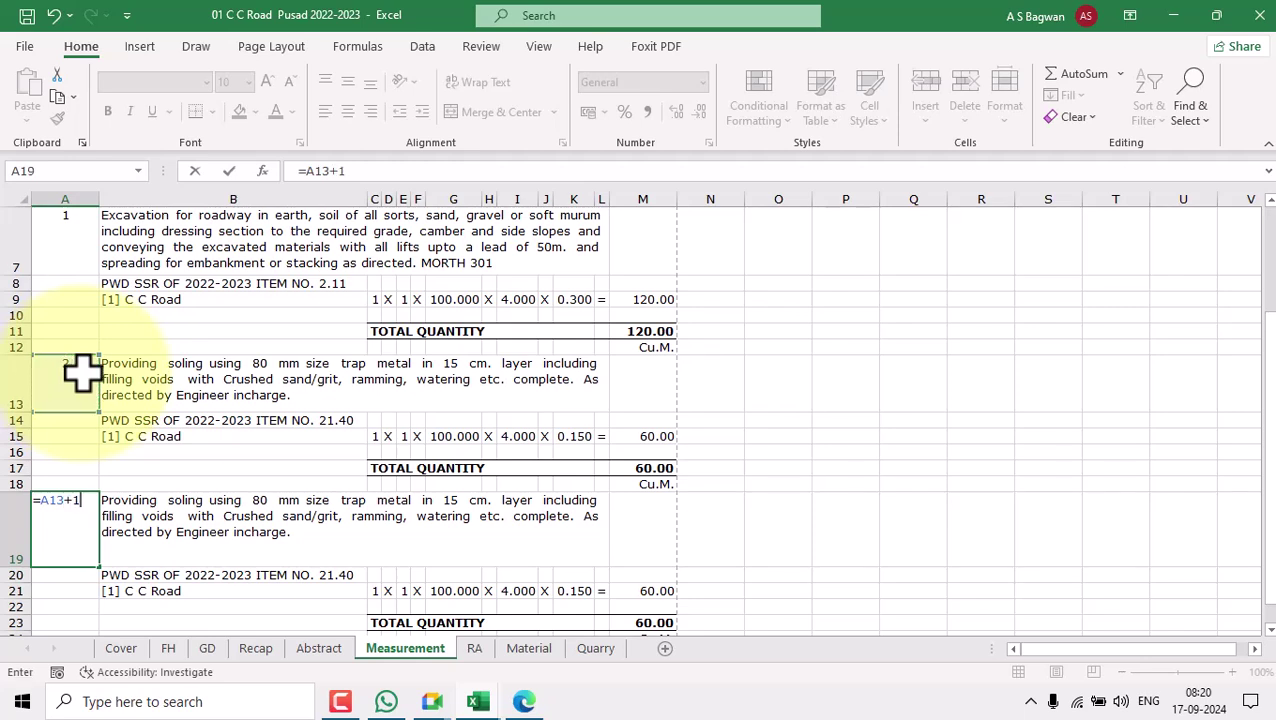
pyautogui.write('+1')
pyautogui.press('Return')
pyautogui.click(71, 543)
# - Select the new item's description in B19, then check the road drawing PDF in Edge and return to the estimate workbook
pyautogui.scroll(-2, 392, 483)
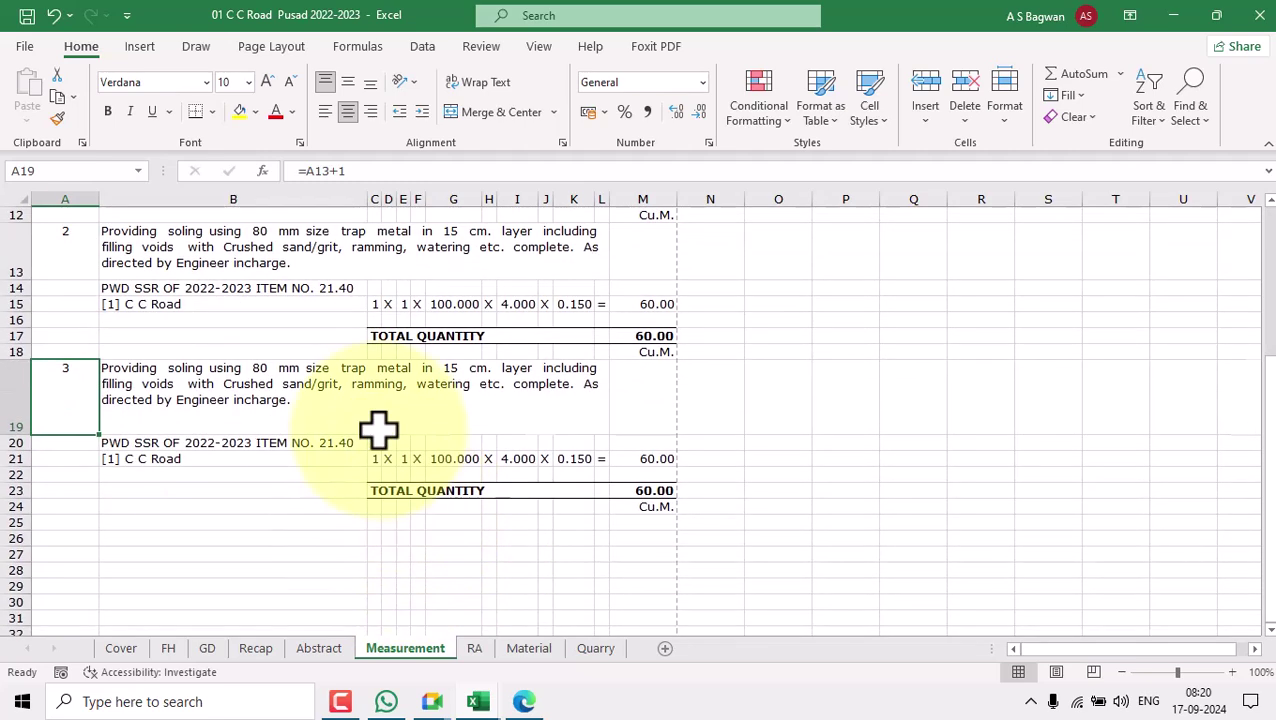
pyautogui.press('Right')
pyautogui.moveTo(524, 704)
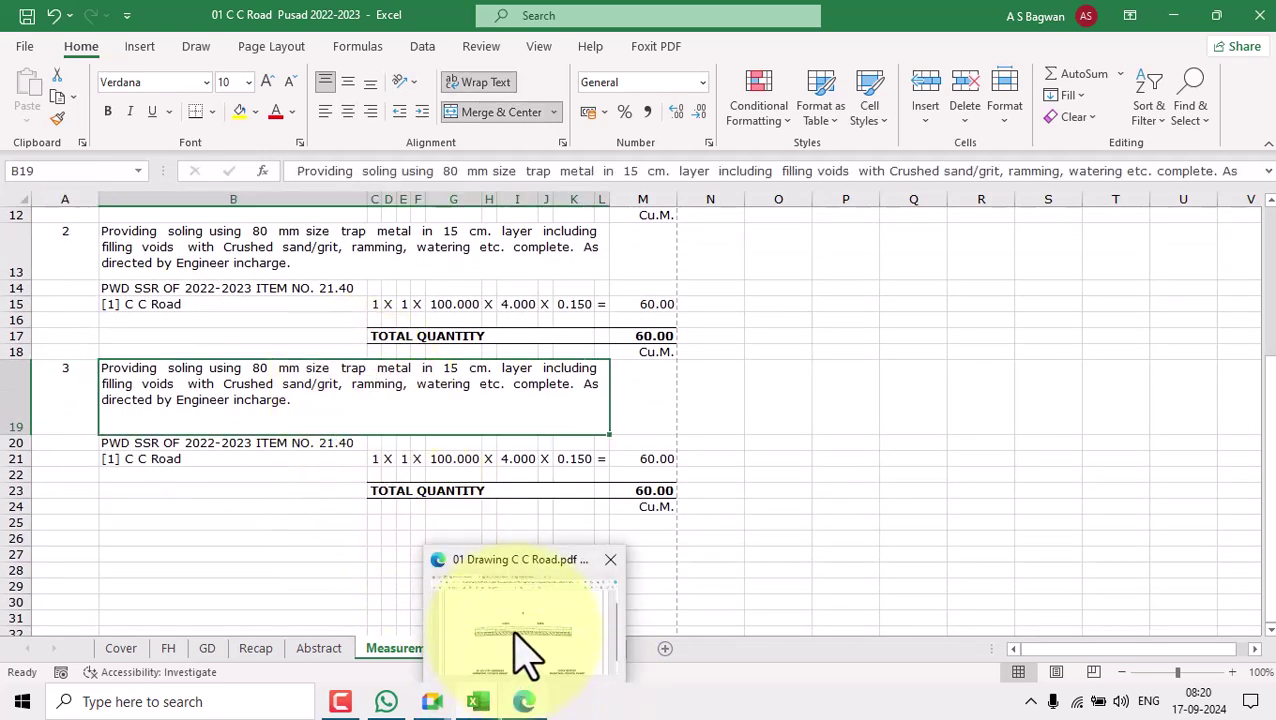
pyautogui.click(521, 649)
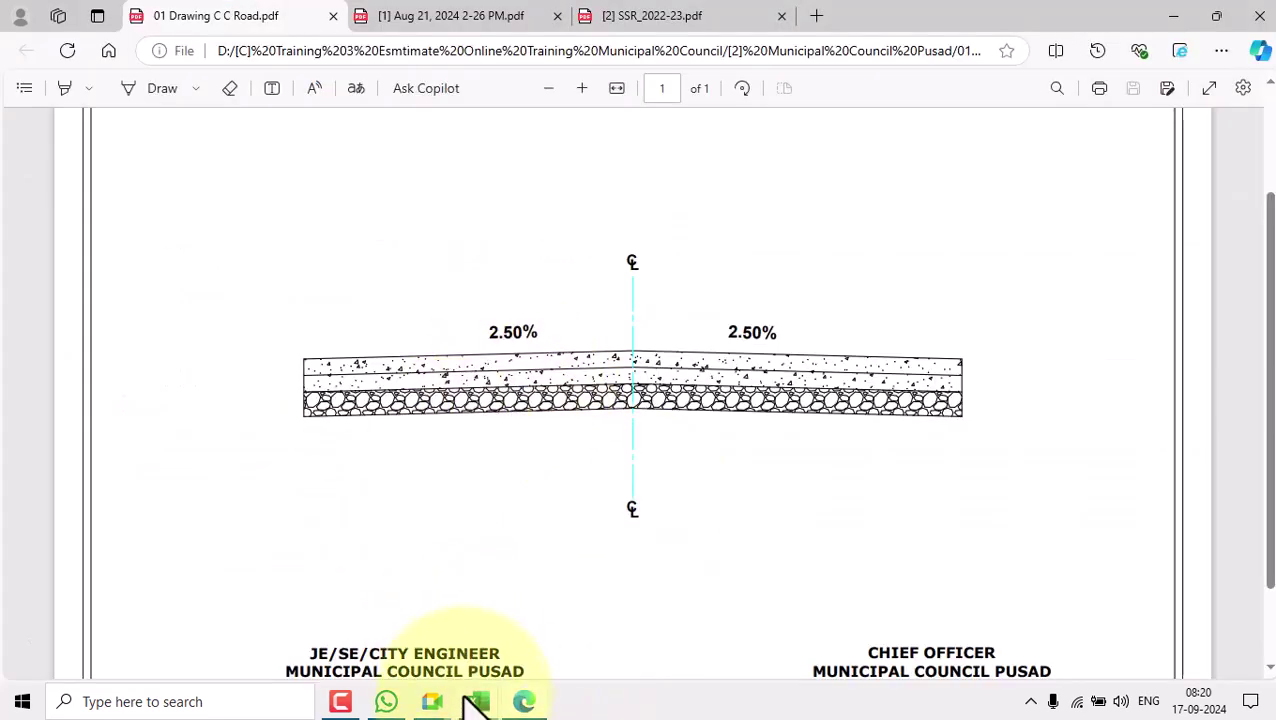
pyautogui.moveTo(478, 705)
pyautogui.click(380, 620)
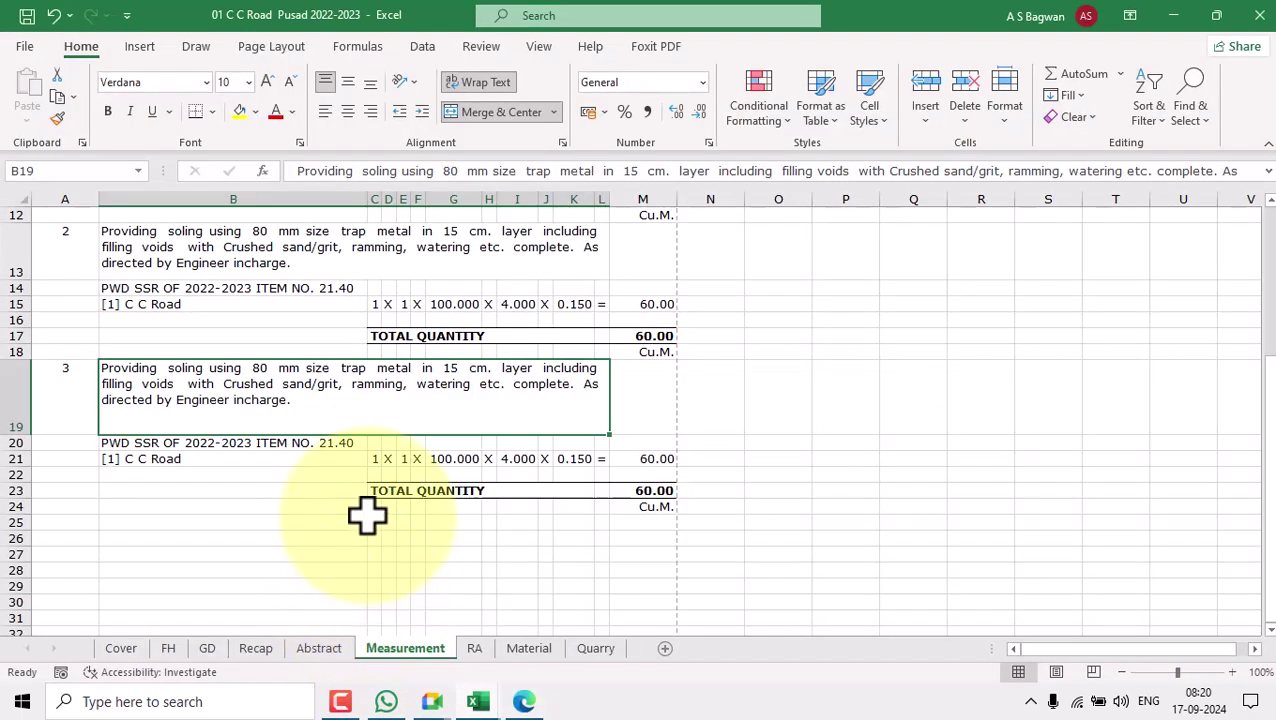
# - Change the new item's reference in B20 to PWD SSR OF 2022-2023 ITEM NO. 24.01
pyautogui.click(350, 443)
pyautogui.doubleClick(318, 443)
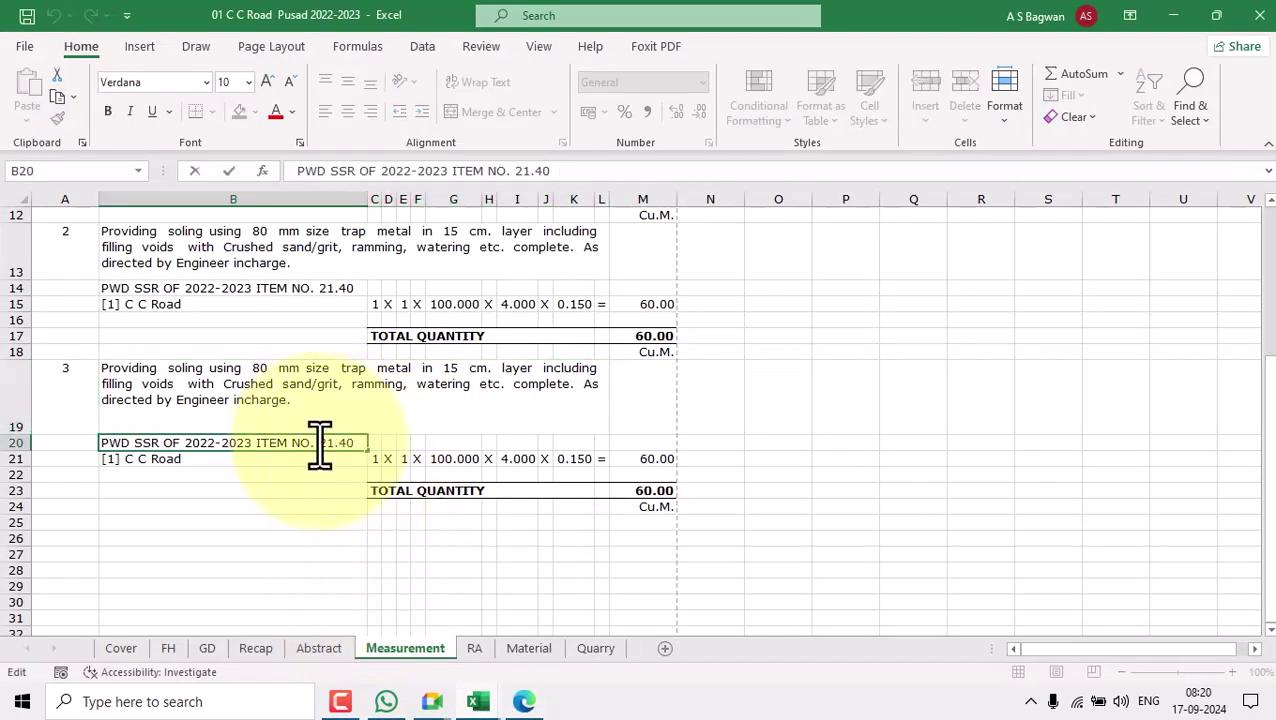
pyautogui.moveTo(322, 443); pyautogui.dragTo(354, 446)
pyautogui.write('2')
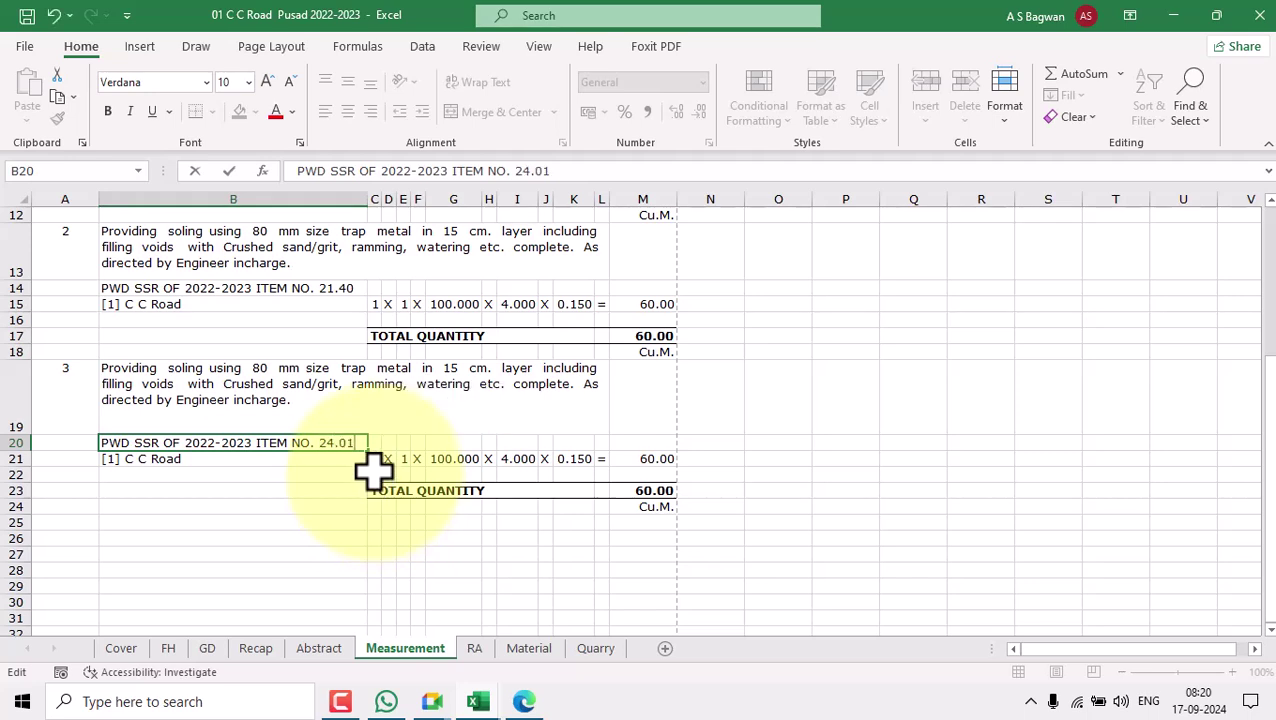
pyautogui.click(730, 490)
pyautogui.click(350, 442)
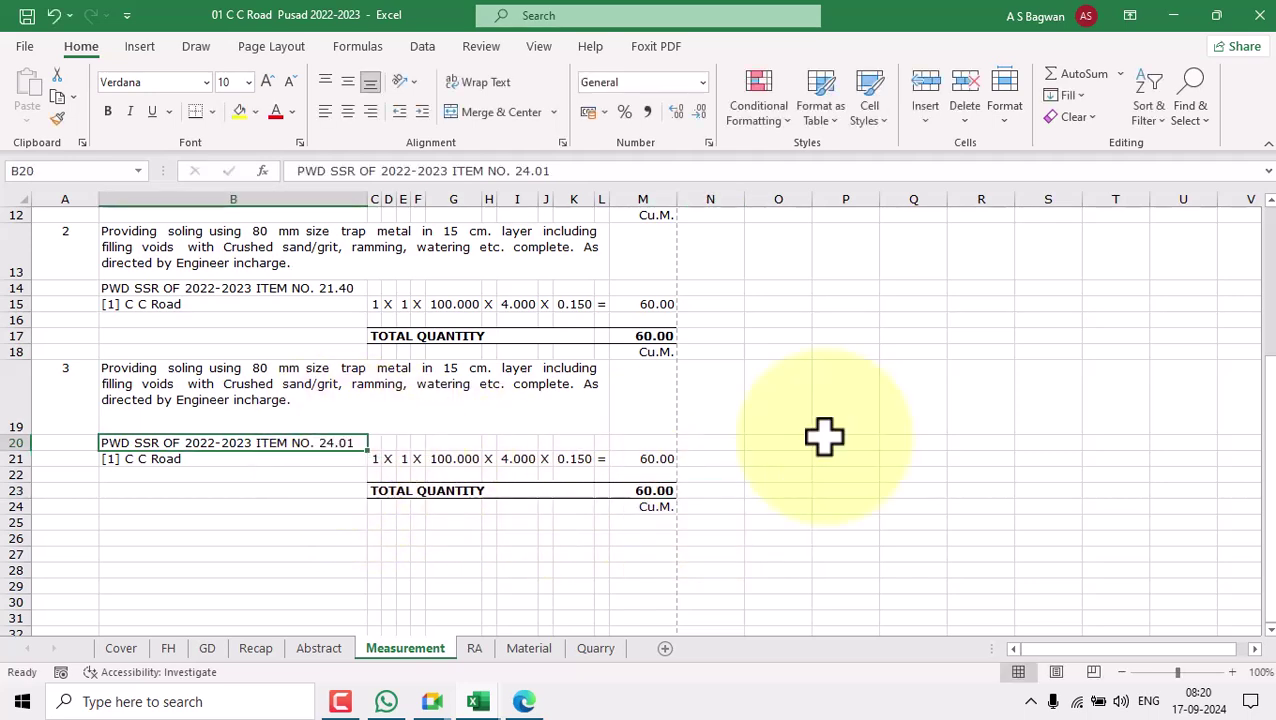
# - Select the new item's description in B19, then switch to the [2] SSR_2022-23 workbook and select the row of SSR item 24.01
pyautogui.click(370, 381)
pyautogui.moveTo(492, 712)
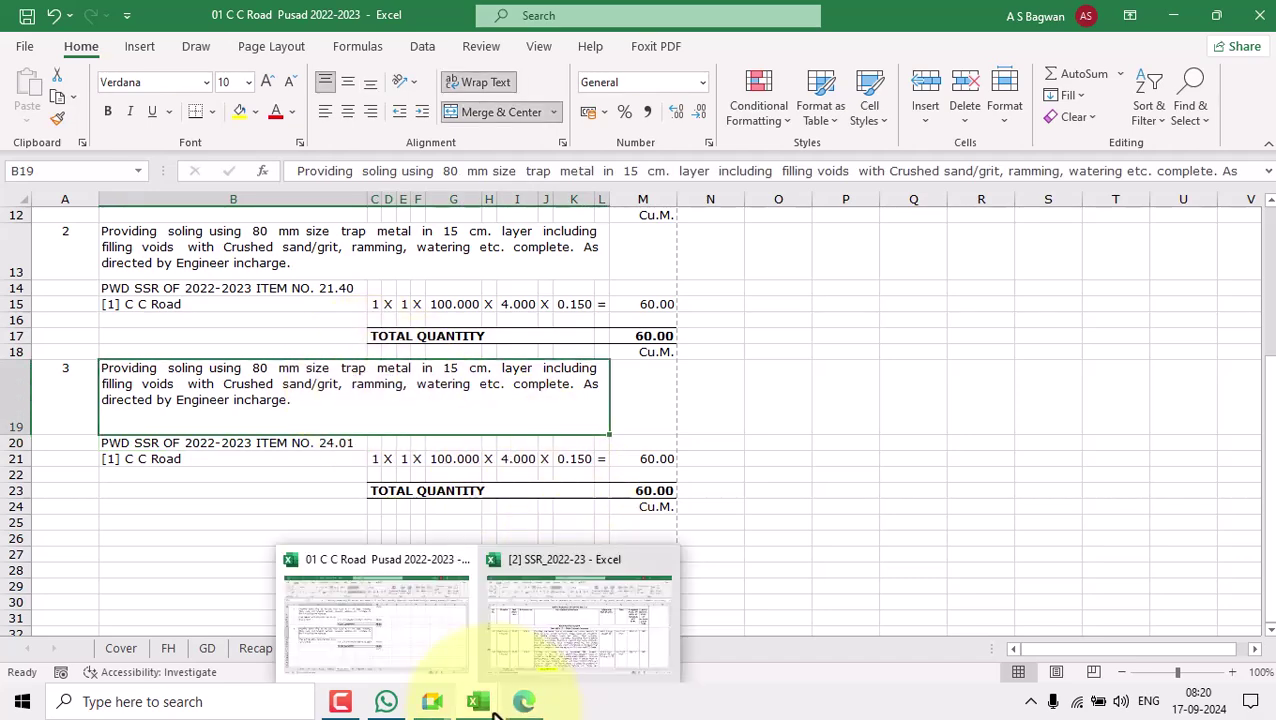
pyautogui.click(570, 650)
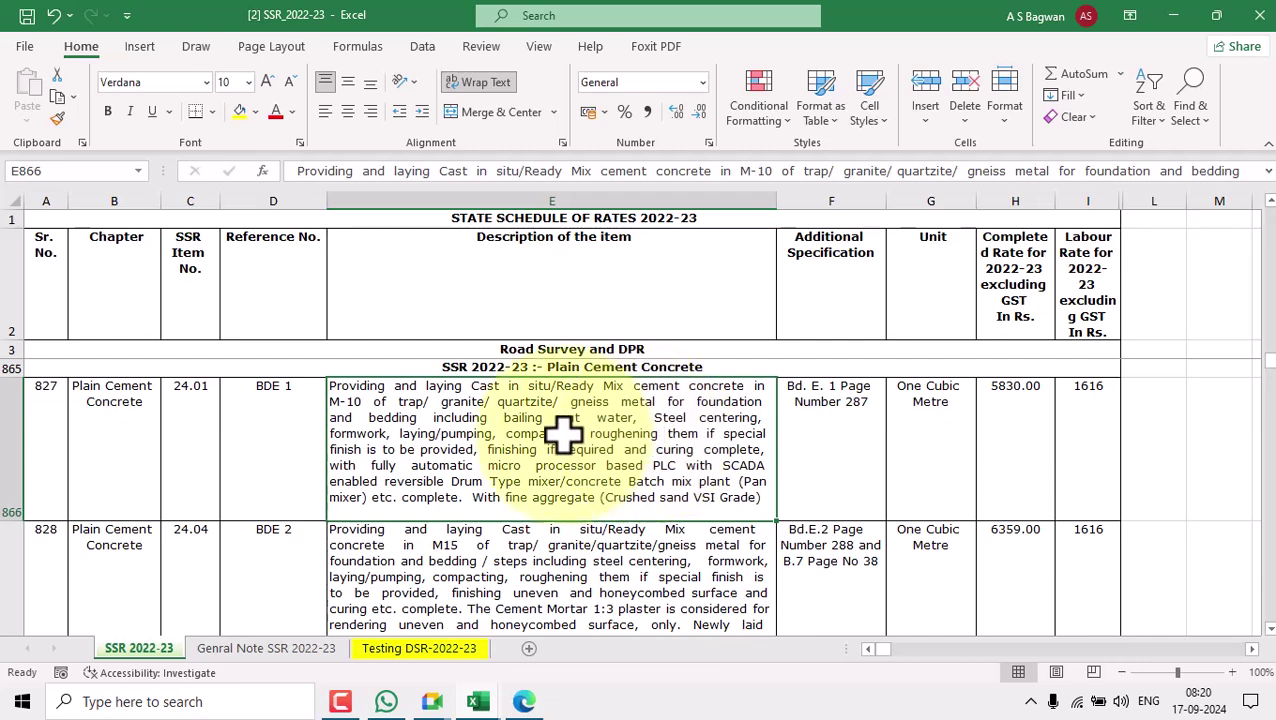
pyautogui.click(9, 421)
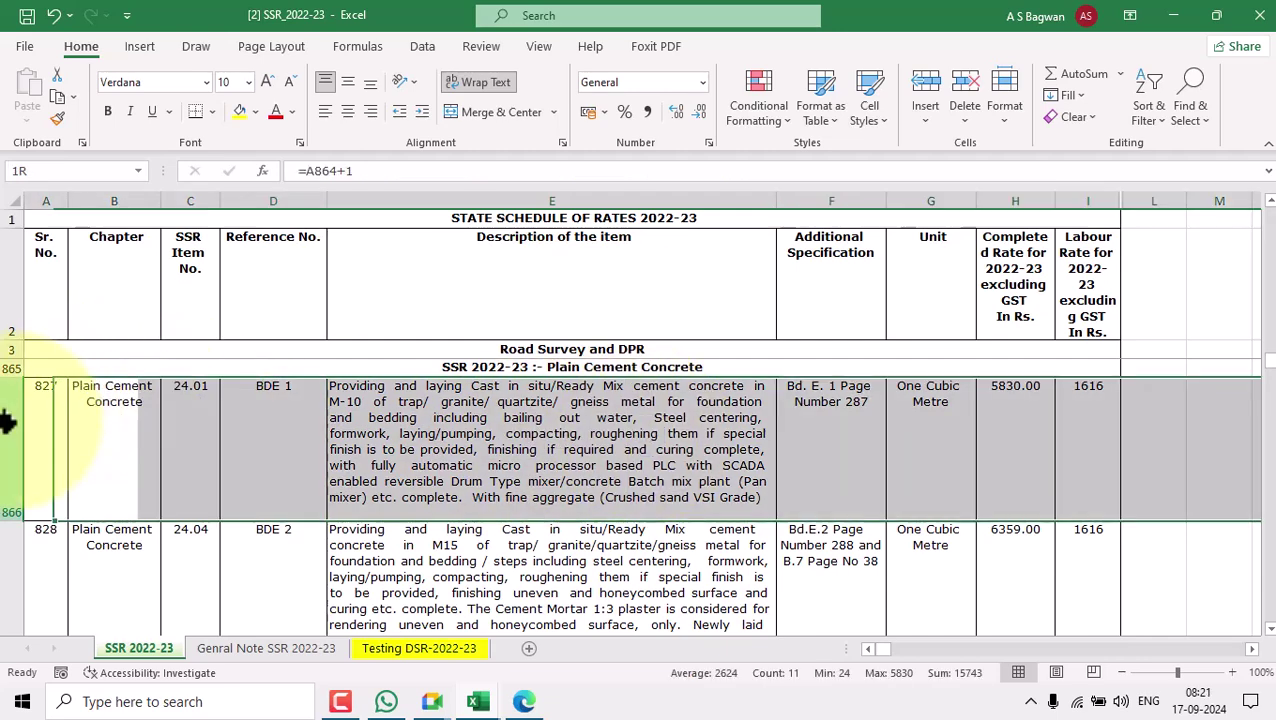
# - Browse the SSR 2022-23 sheet's Water Supply and Sanitary Fitting rates and item descriptions
pyautogui.moveTo(1266, 362); pyautogui.dragTo(1266, 478)
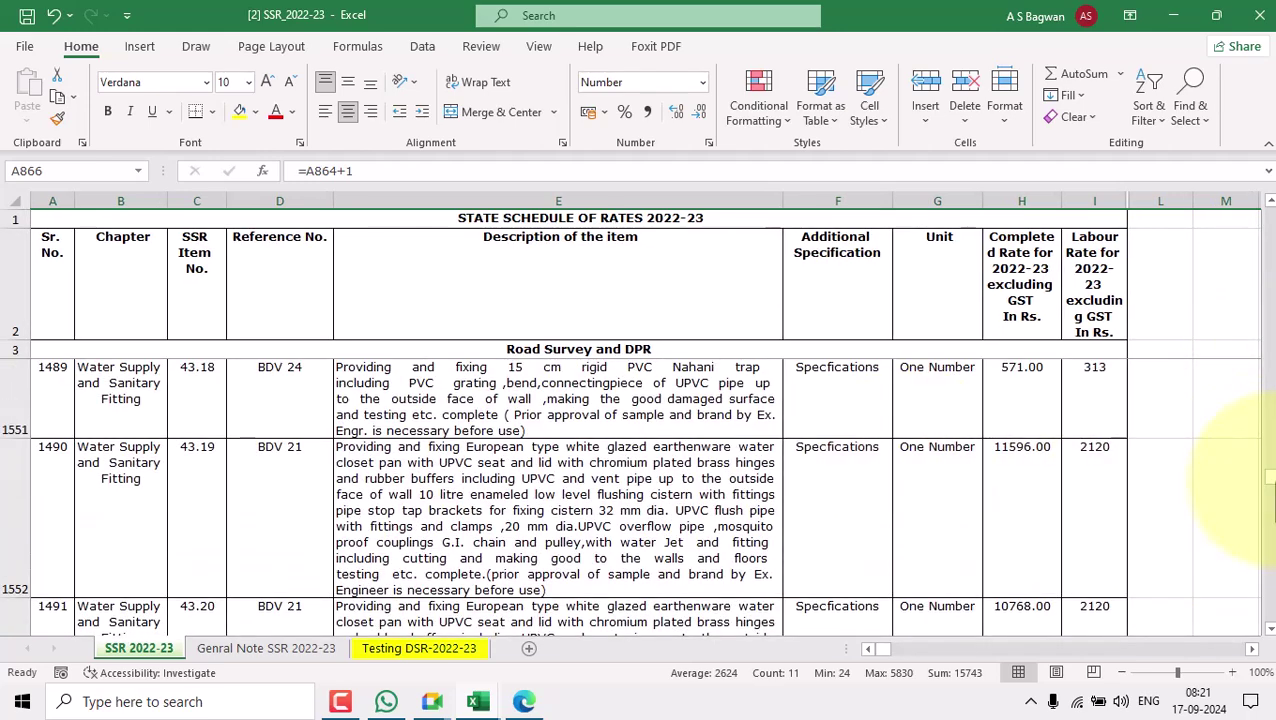
pyautogui.scroll(-5, 522, 488)
pyautogui.scroll(11, 527, 495)
pyautogui.scroll(-6, 530, 497)
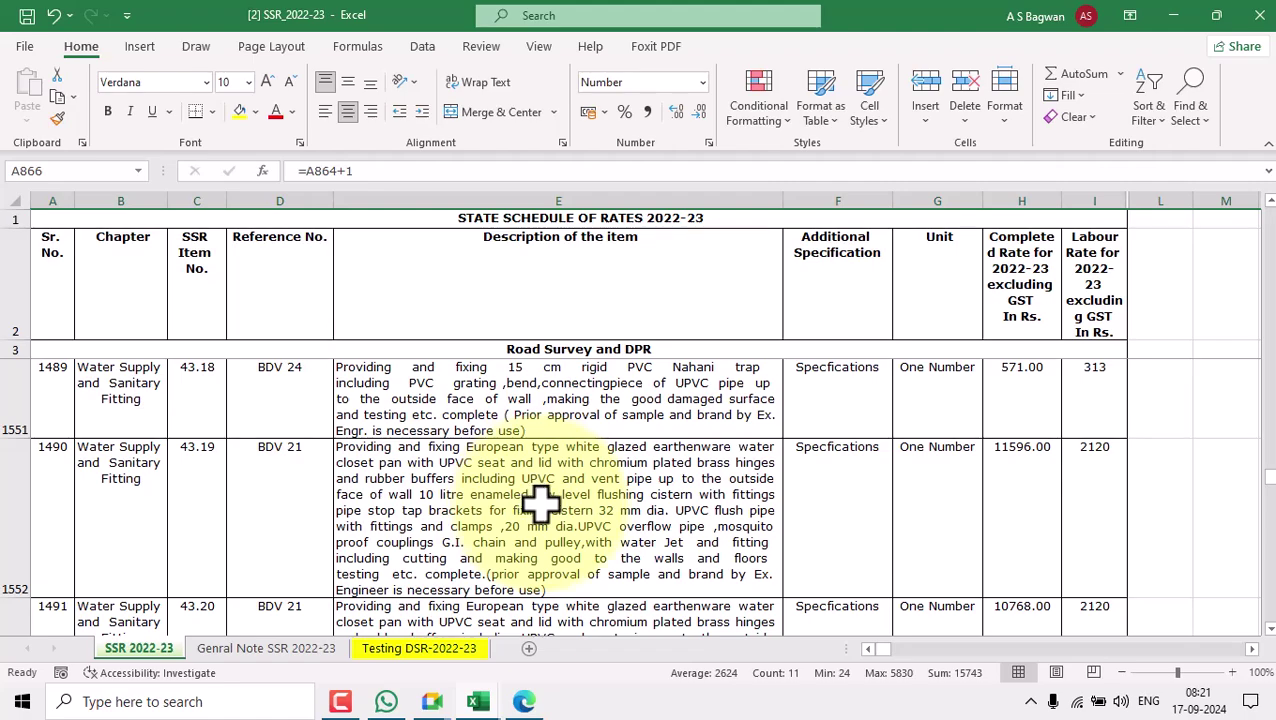
pyautogui.scroll(-5, 570, 490)
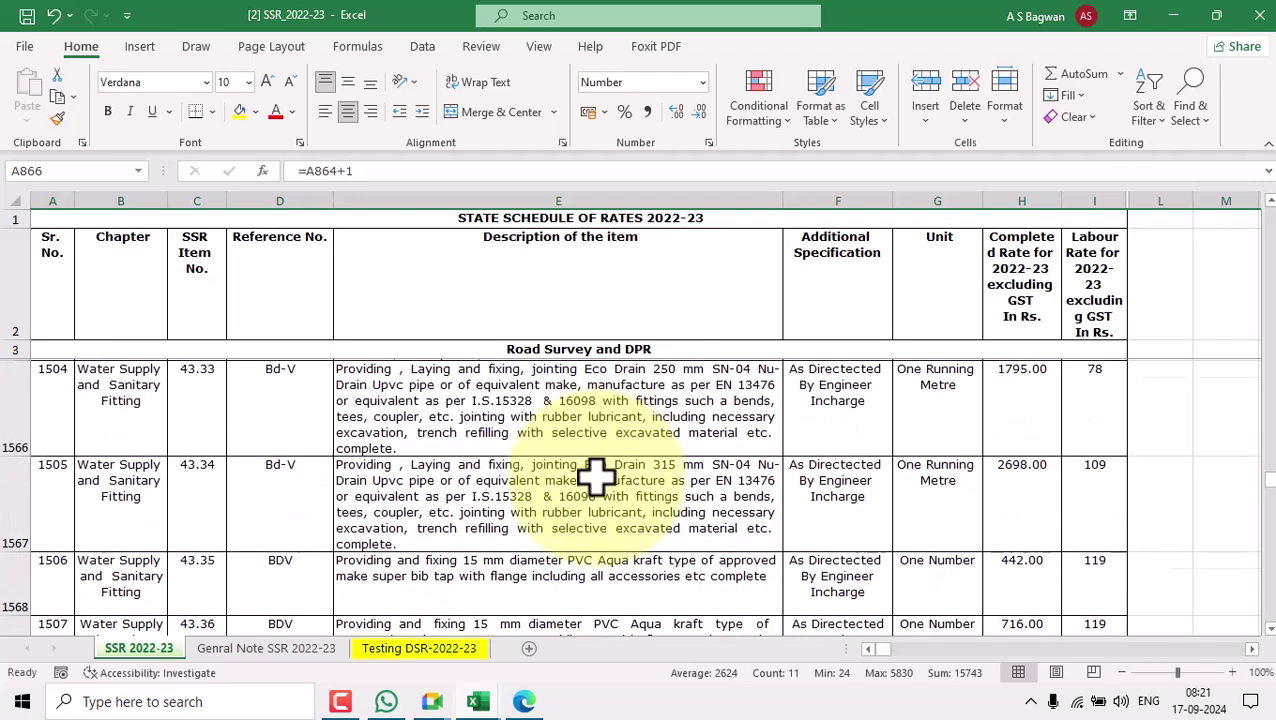
pyautogui.scroll(8, 590, 450)
pyautogui.scroll(16, 581, 422)
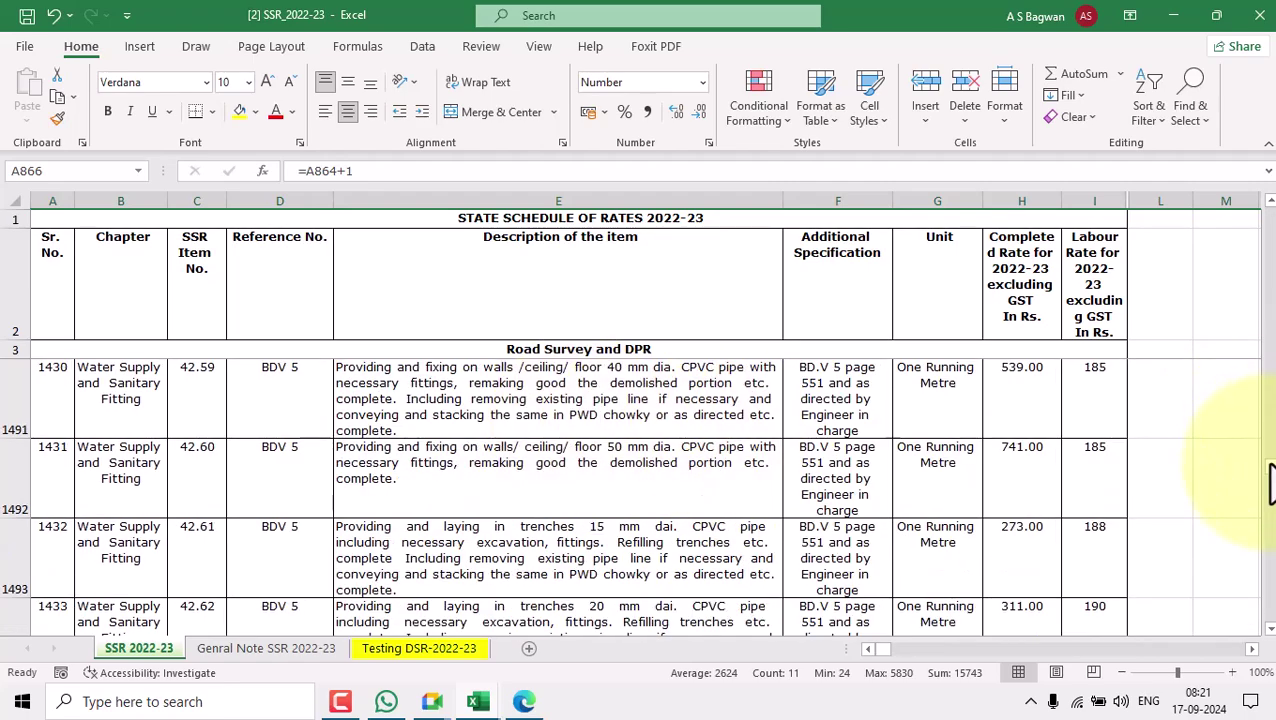
pyautogui.moveTo(1270, 487); pyautogui.dragTo(1268, 455)
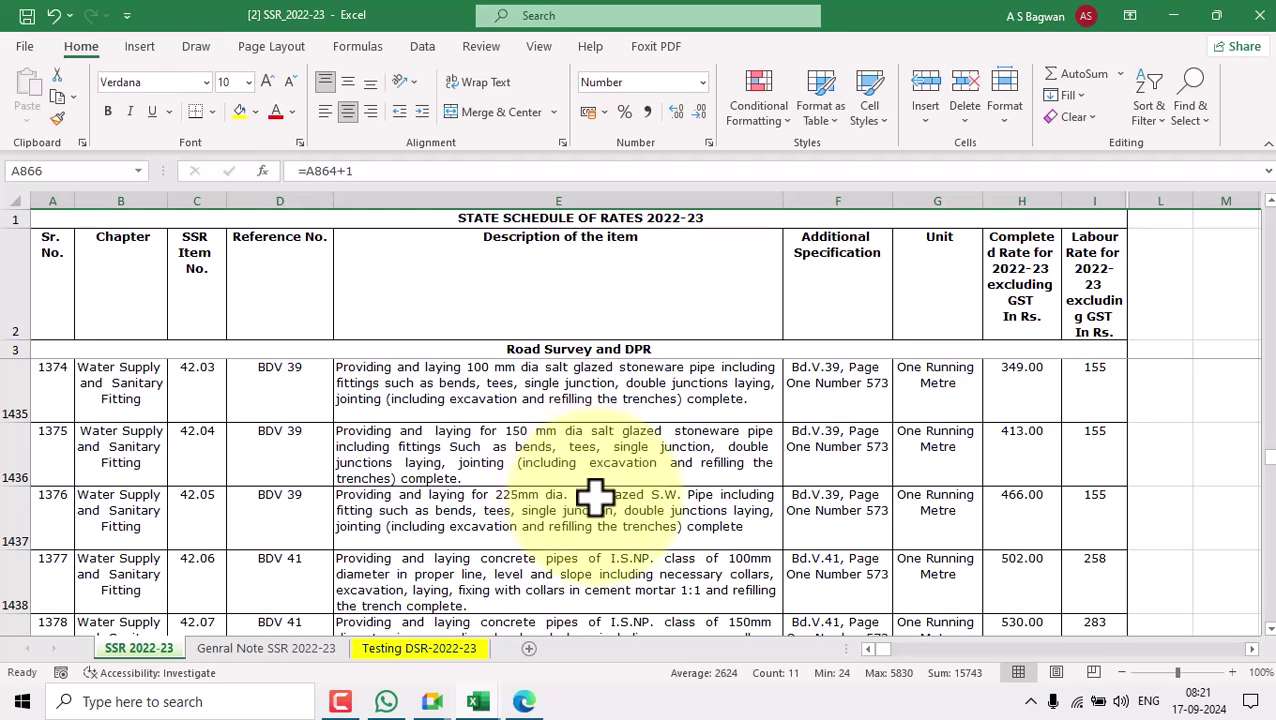
# - Find item 24.01 in the SSR 2022-23 sheet and select its row
pyautogui.hotkey('ctrl', 'f')
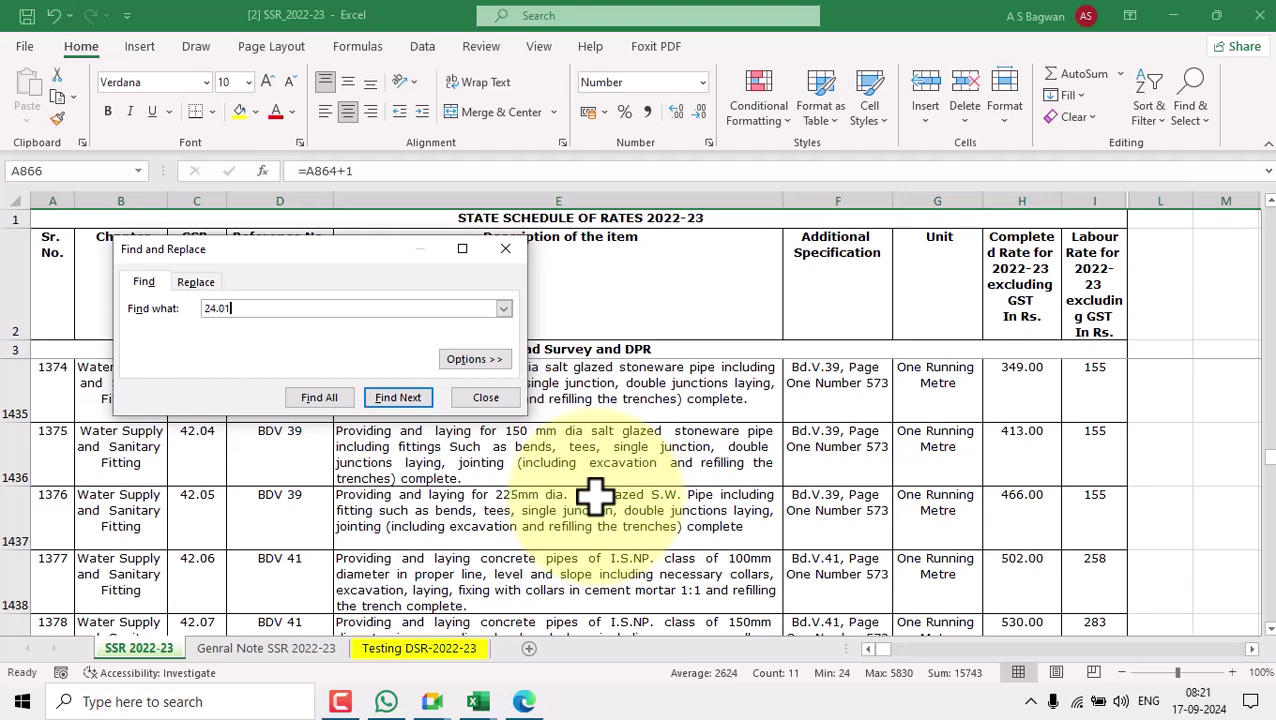
pyautogui.press('Return')
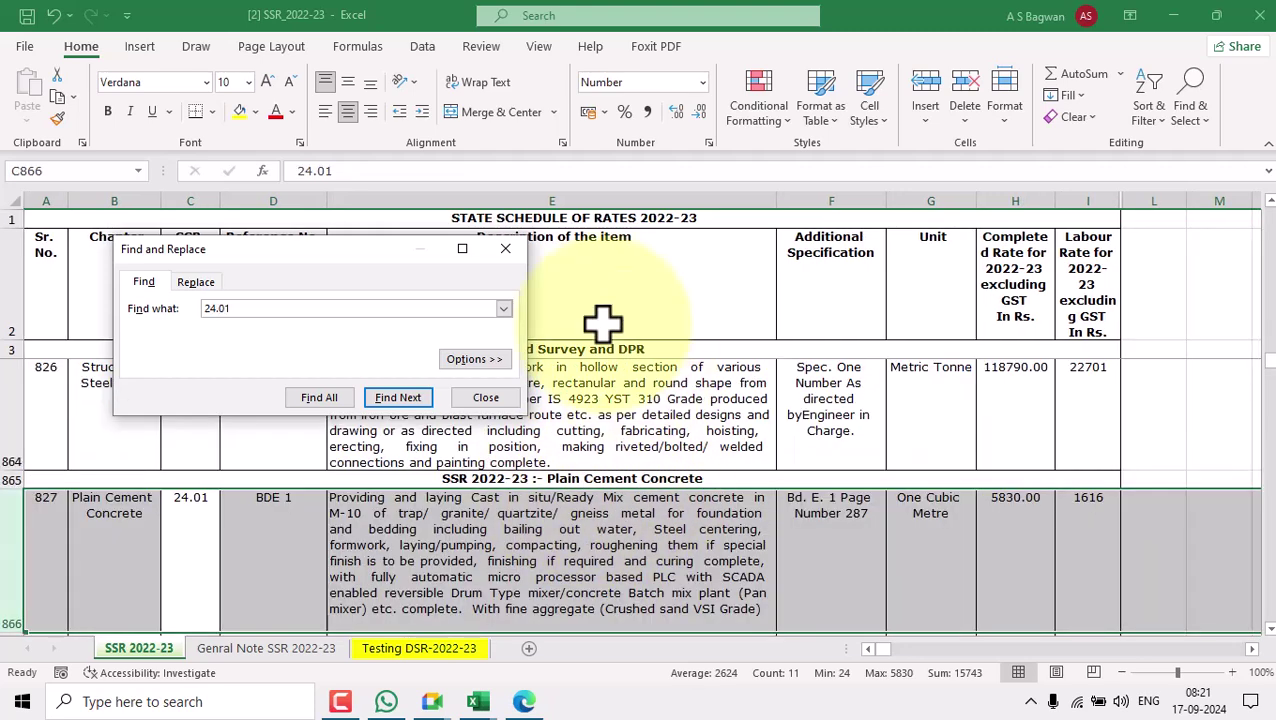
pyautogui.click(512, 250)
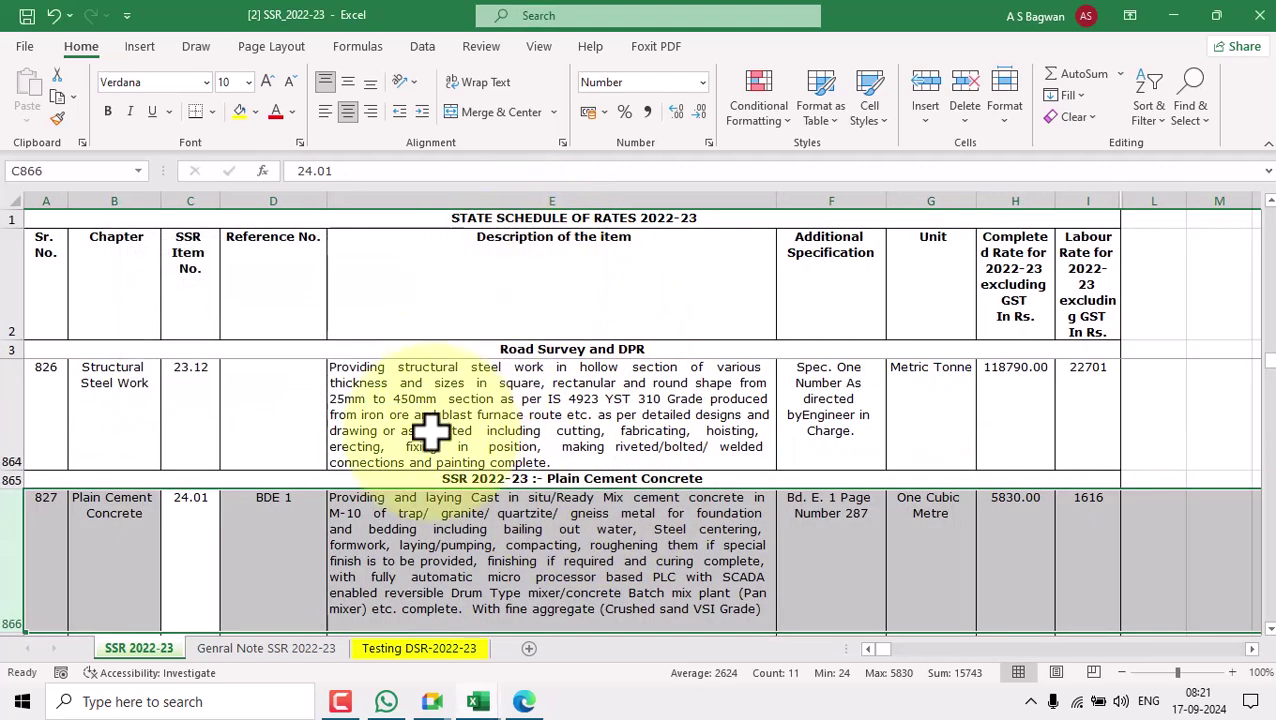
pyautogui.click(188, 541)
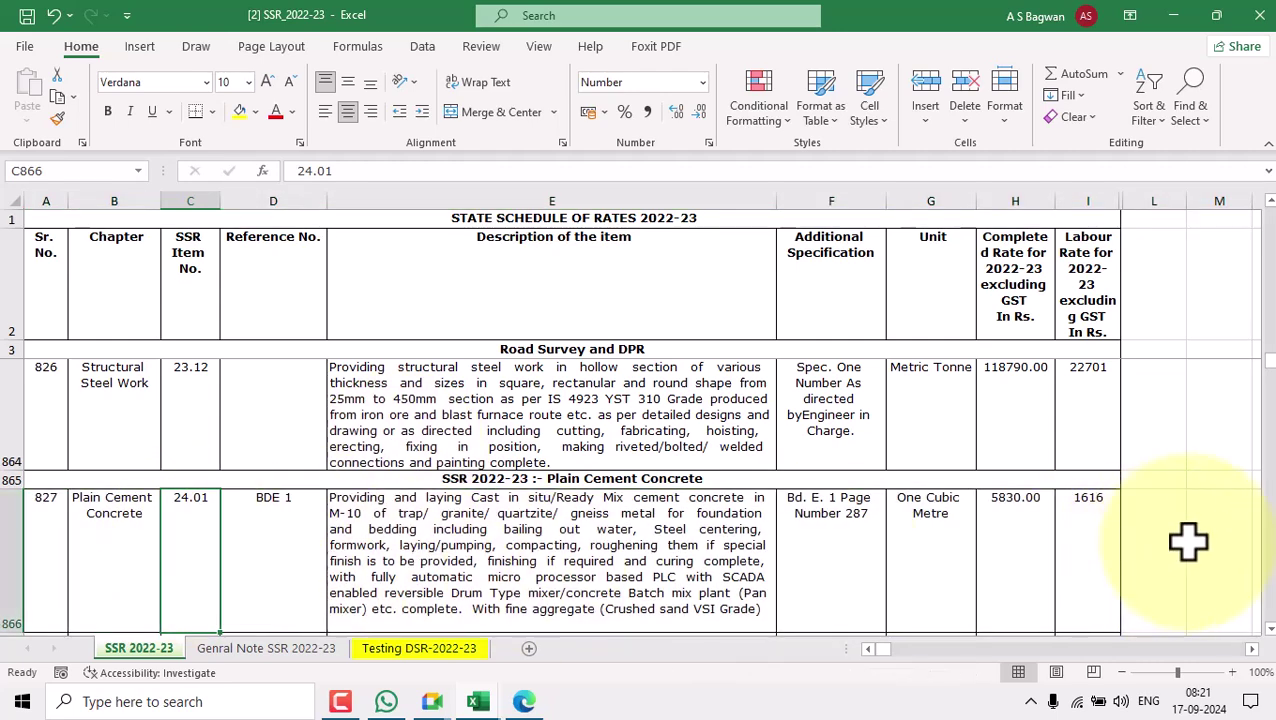
pyautogui.click(1269, 630)
pyautogui.click(10, 418)
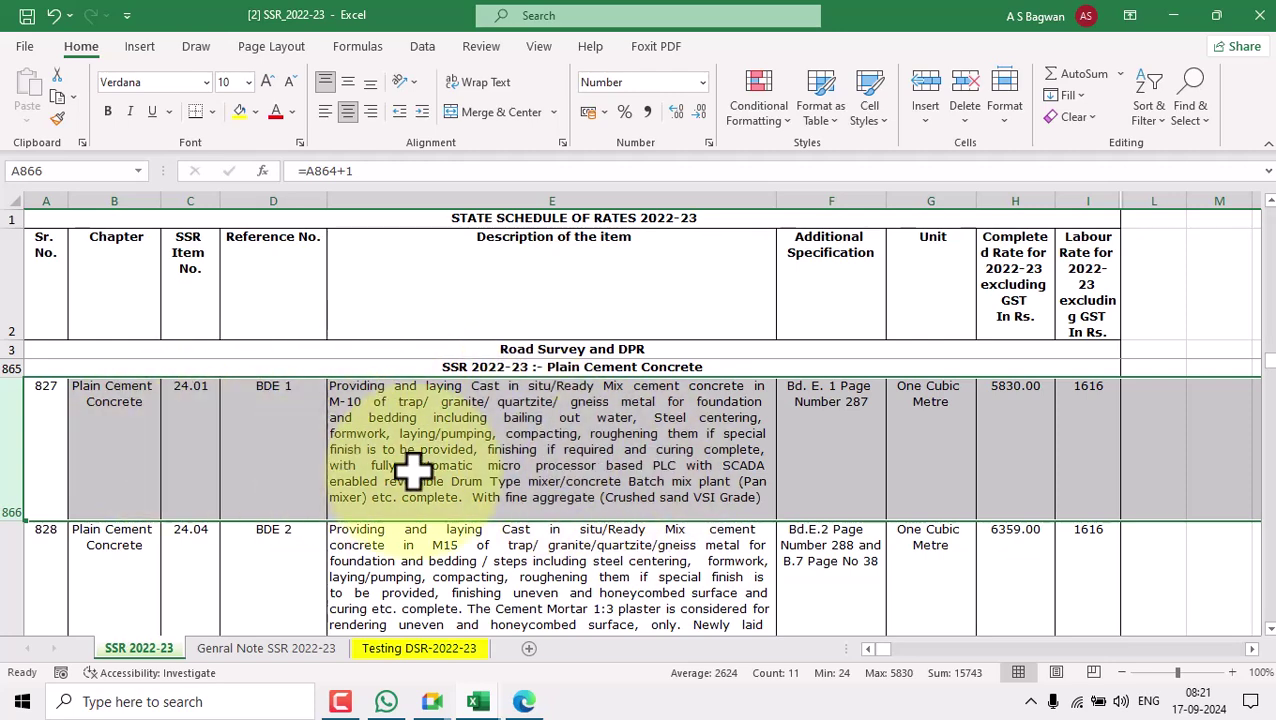
# - Copy the M-10 concrete description text from E866 and replace item 3's description in B19 of the estimate's Measurement sheet with it
pyautogui.doubleClick(768, 497)
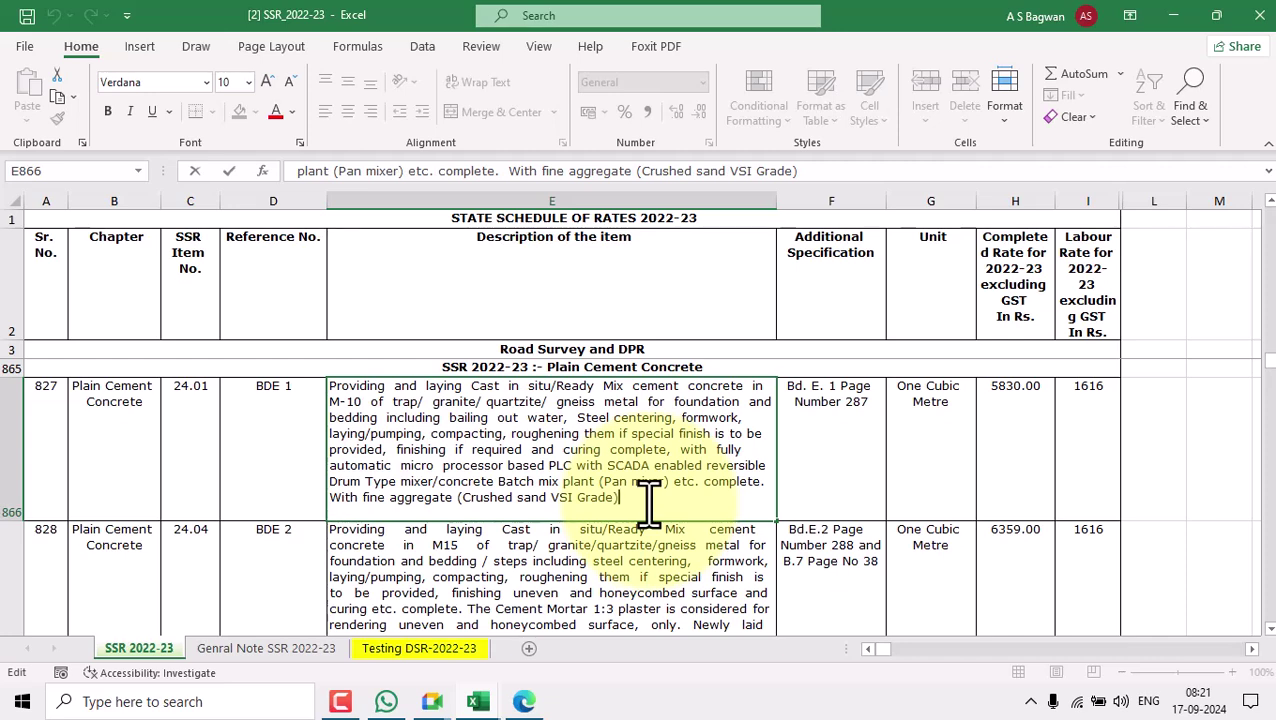
pyautogui.hotkey('ctrl', 'a')
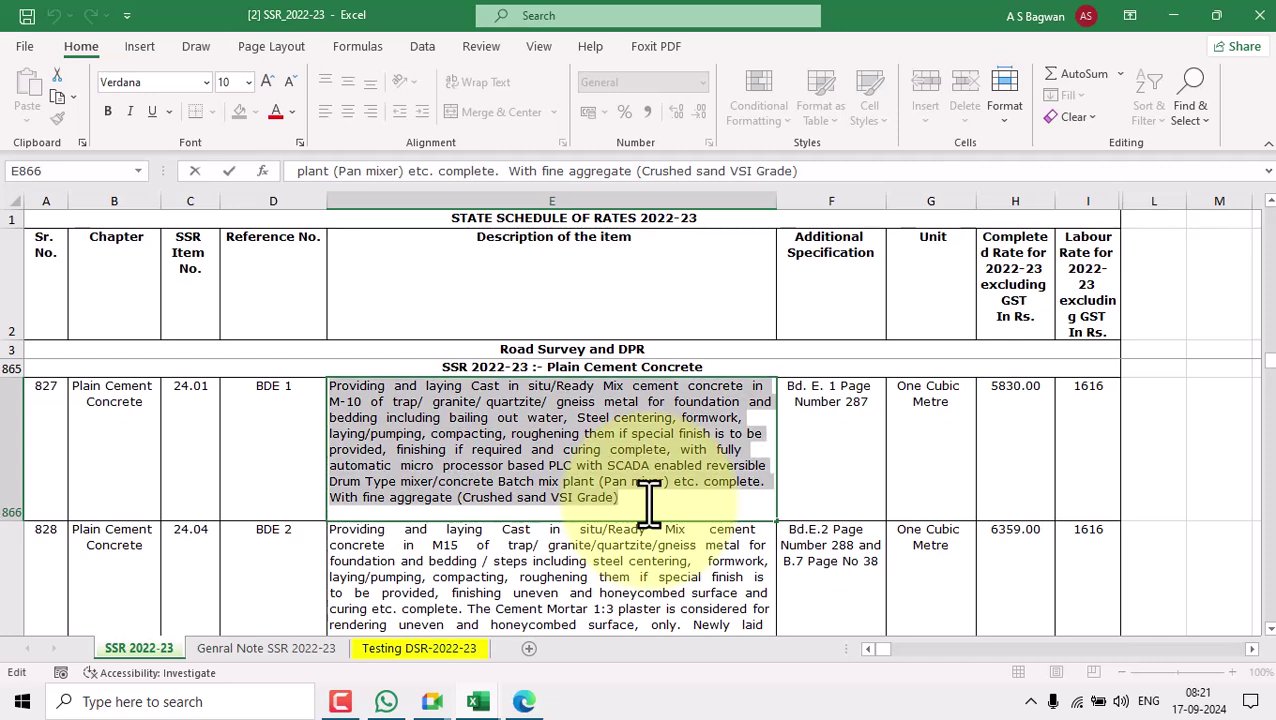
pyautogui.hotkey('ctrl', 'c')
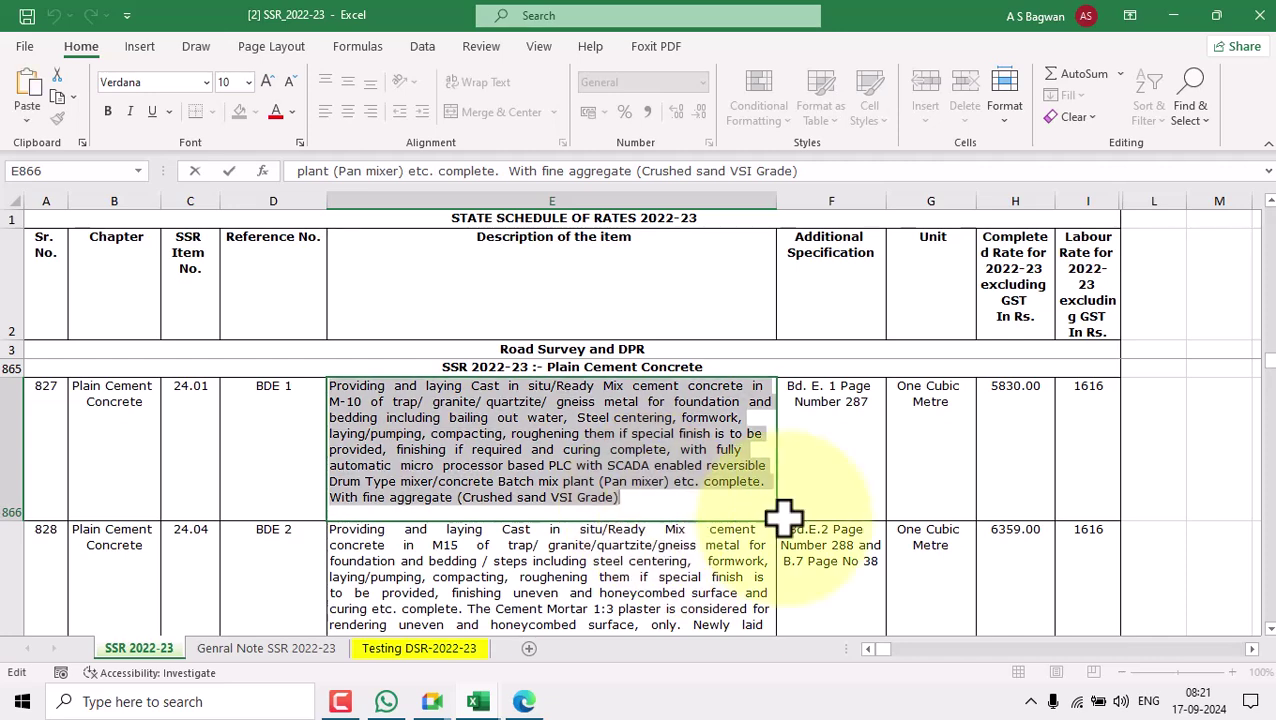
pyautogui.moveTo(460, 695)
pyautogui.click(385, 646)
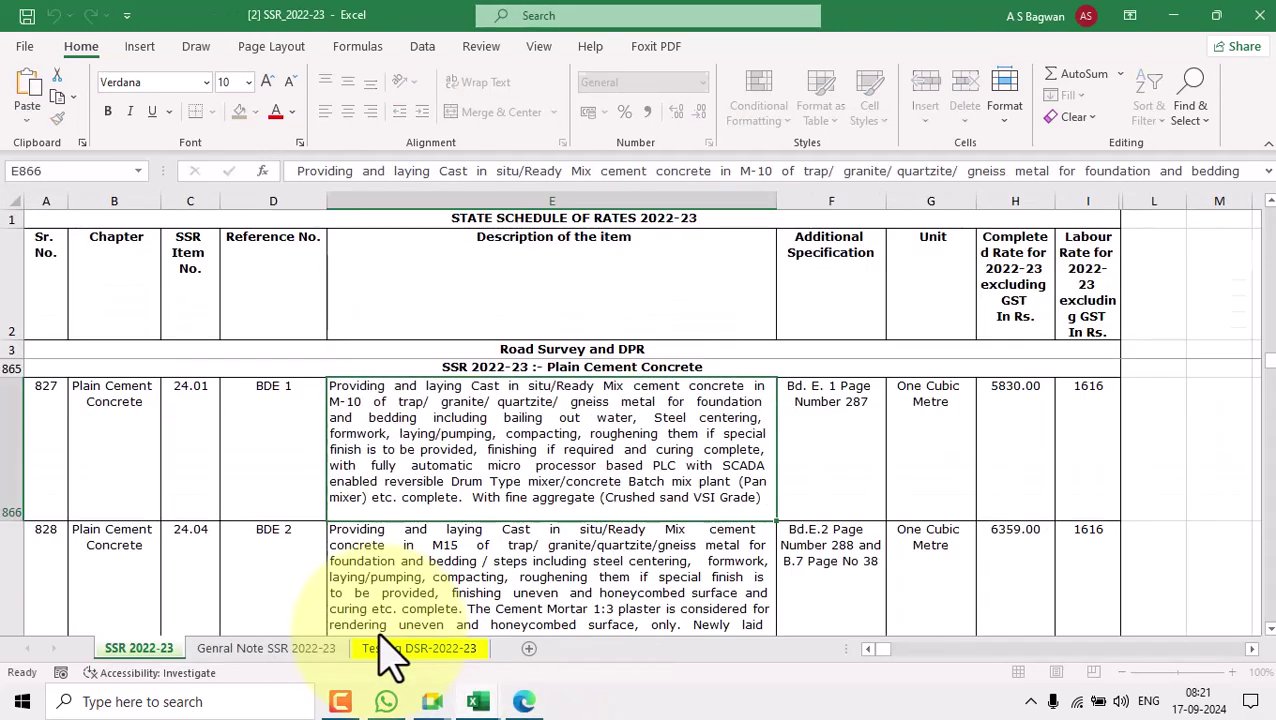
pyautogui.doubleClick(316, 403)
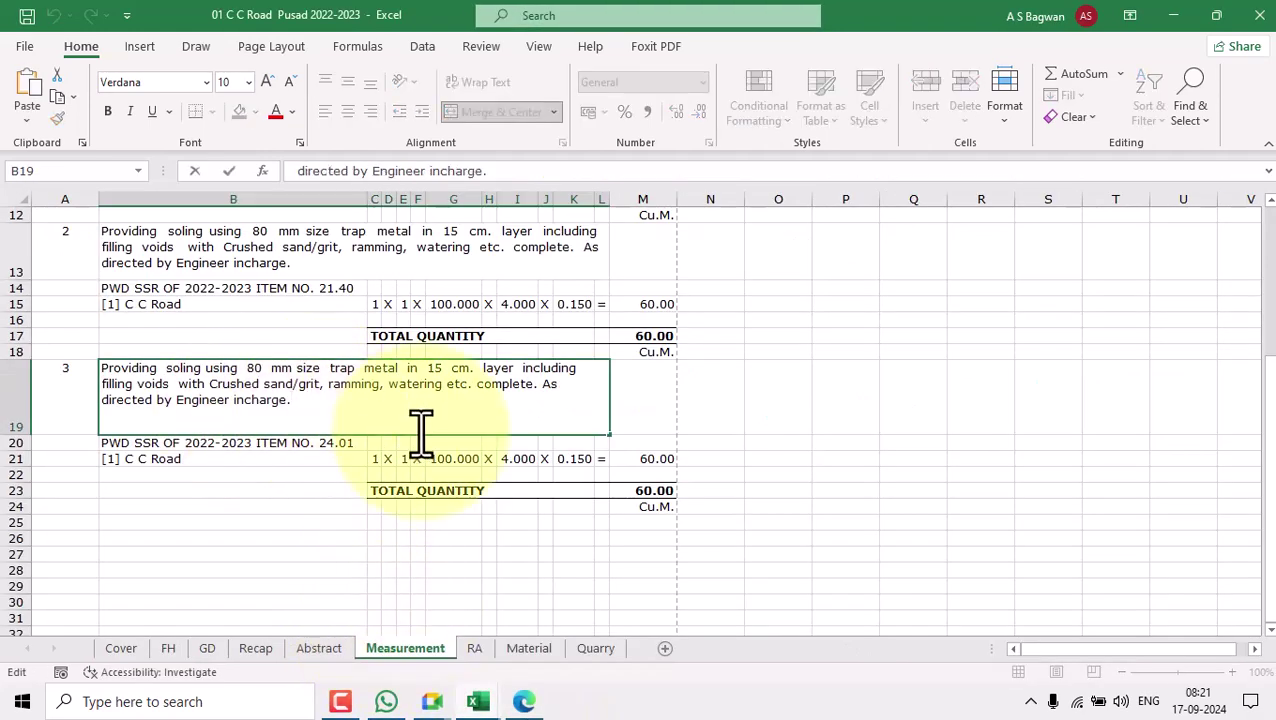
pyautogui.hotkey('ctrl', 'shift', 'Home')
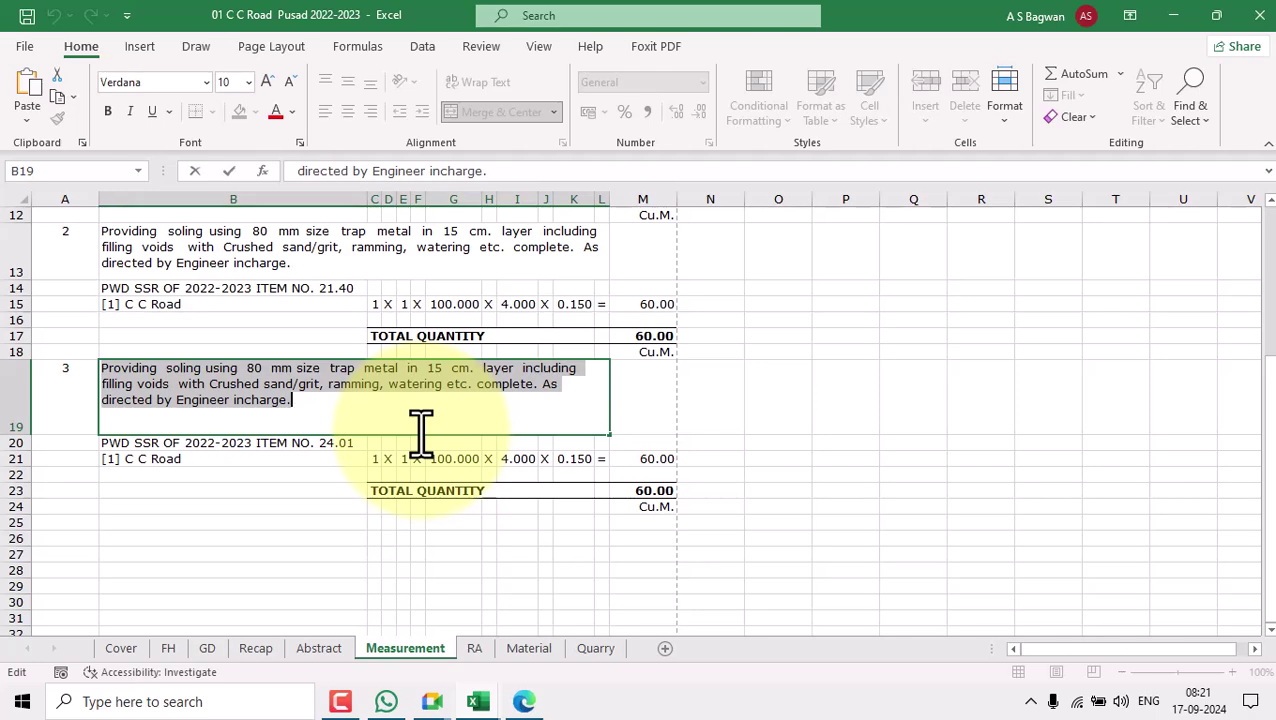
pyautogui.hotkey('ctrl', 'v')
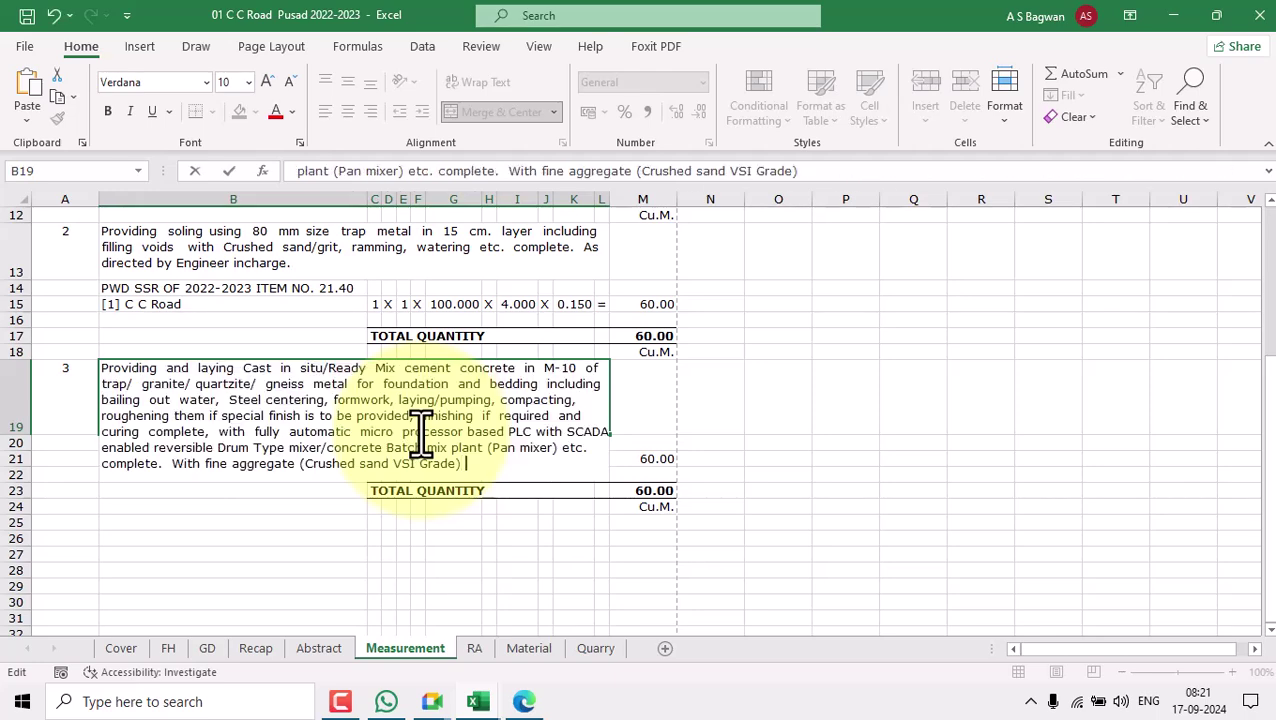
# - Copy the additional specification in F866 of the SSR workbook and append "Bd. E. 1 Page Number 287 [NON SCADA]" to the description in B19
pyautogui.moveTo(480, 702)
pyautogui.click(632, 620)
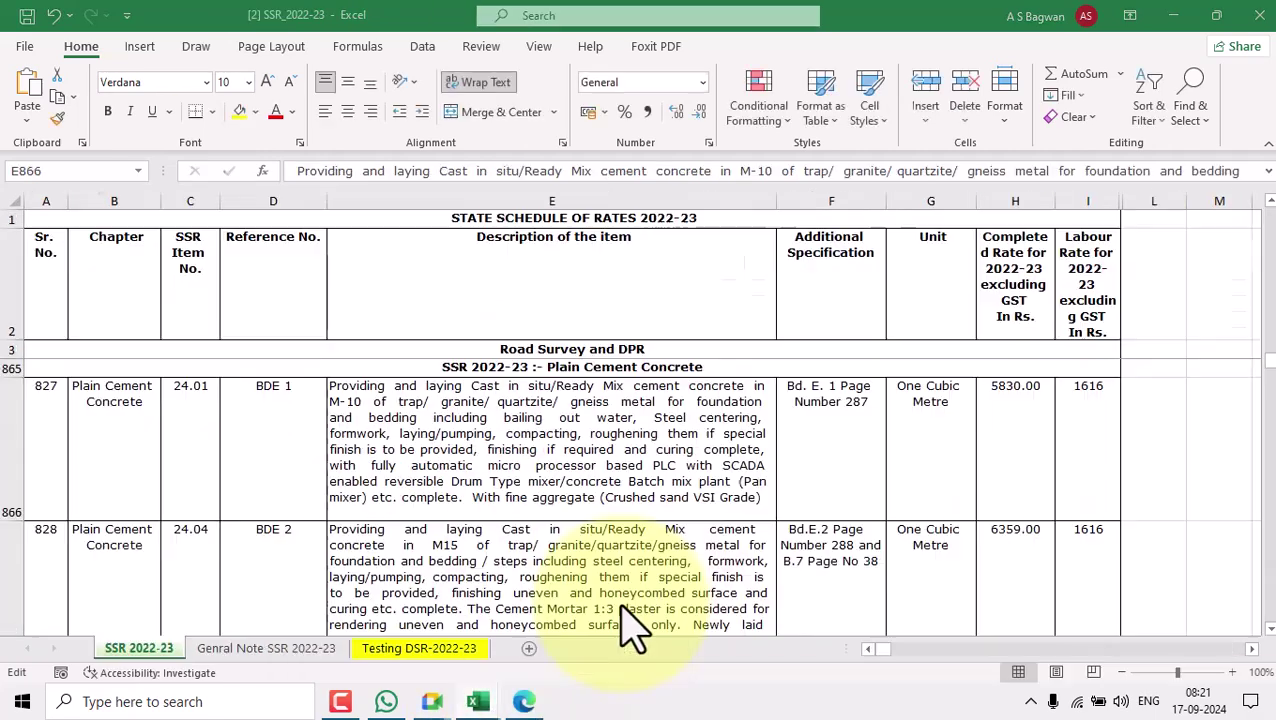
pyautogui.click(826, 421)
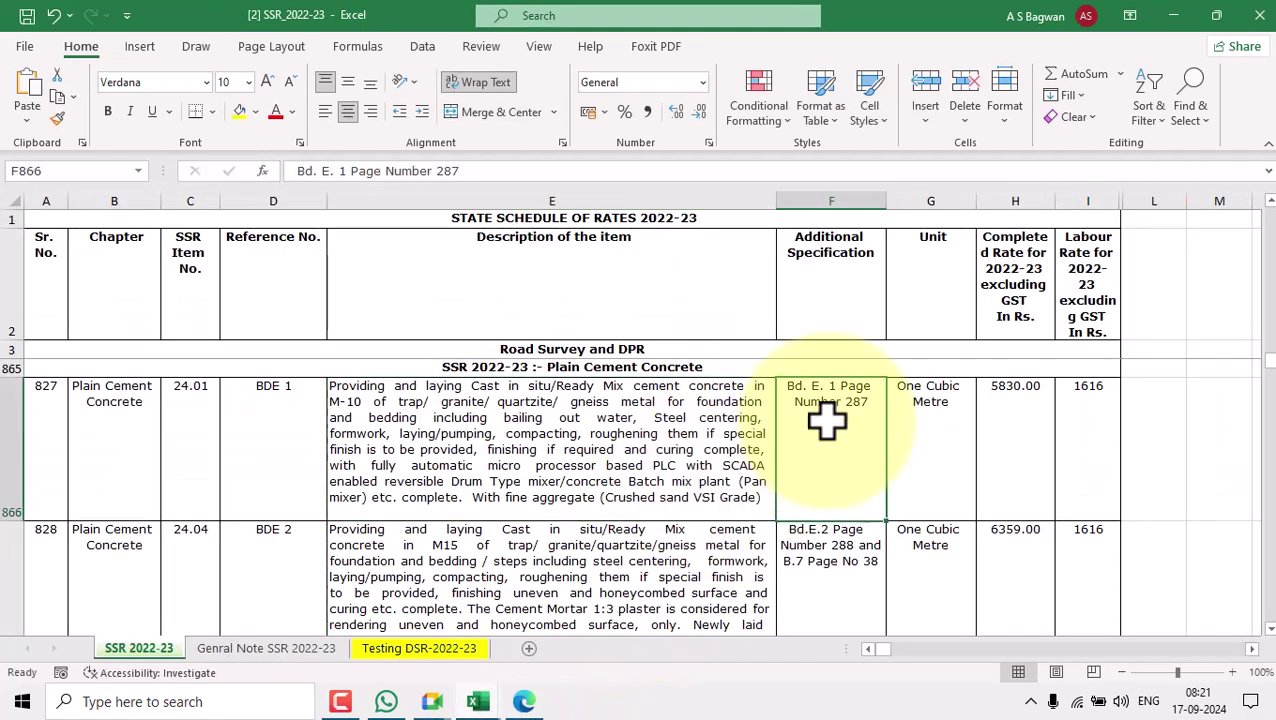
pyautogui.doubleClick(873, 400)
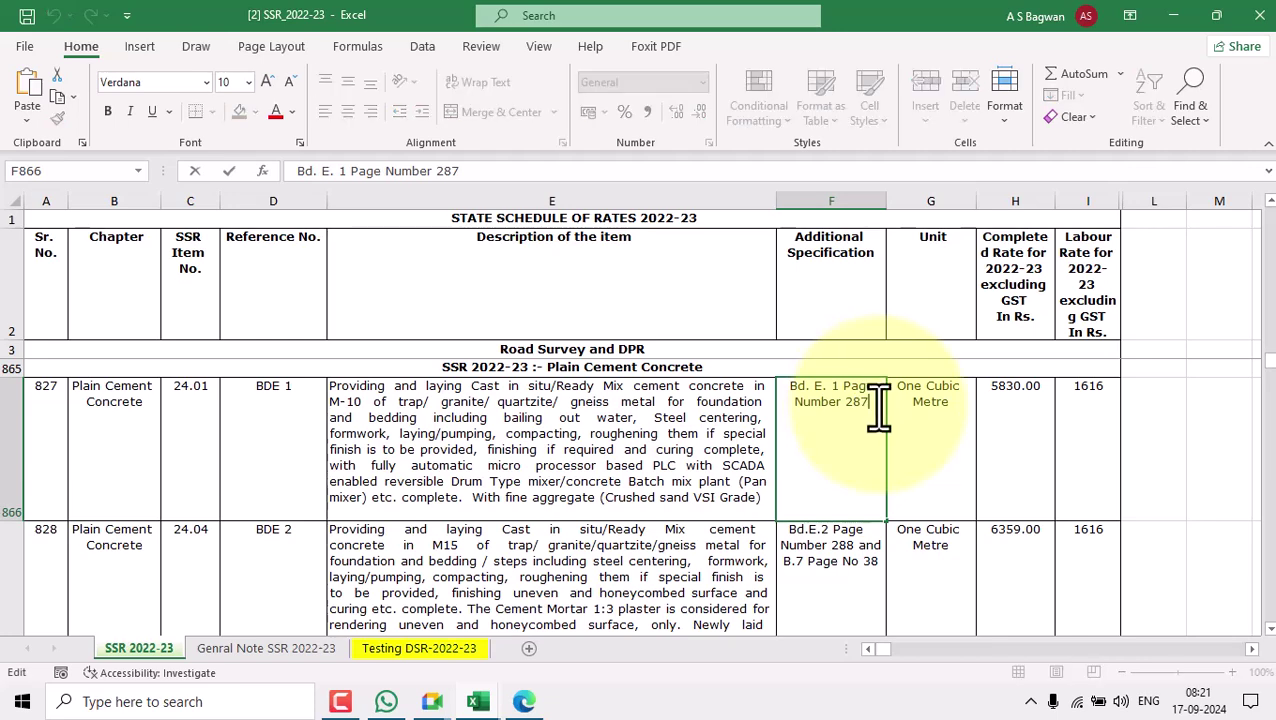
pyautogui.moveTo(878, 405); pyautogui.dragTo(792, 390)
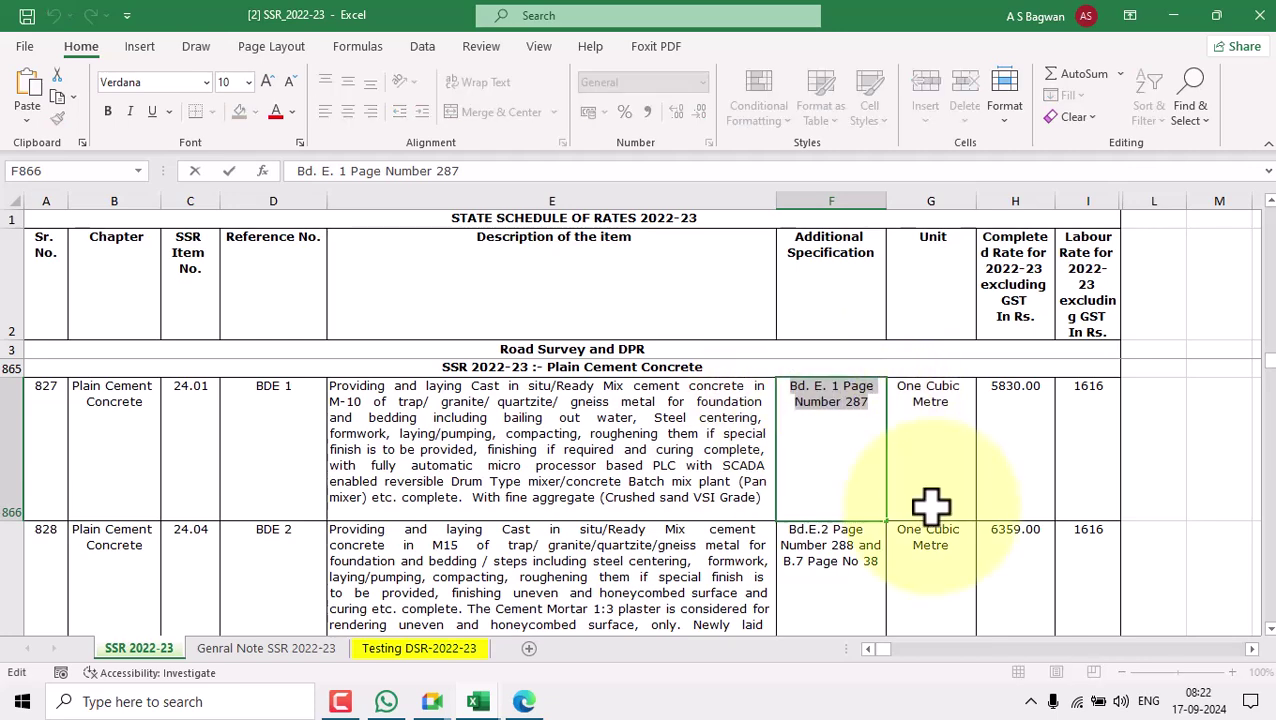
pyautogui.moveTo(480, 705)
pyautogui.click(456, 567)
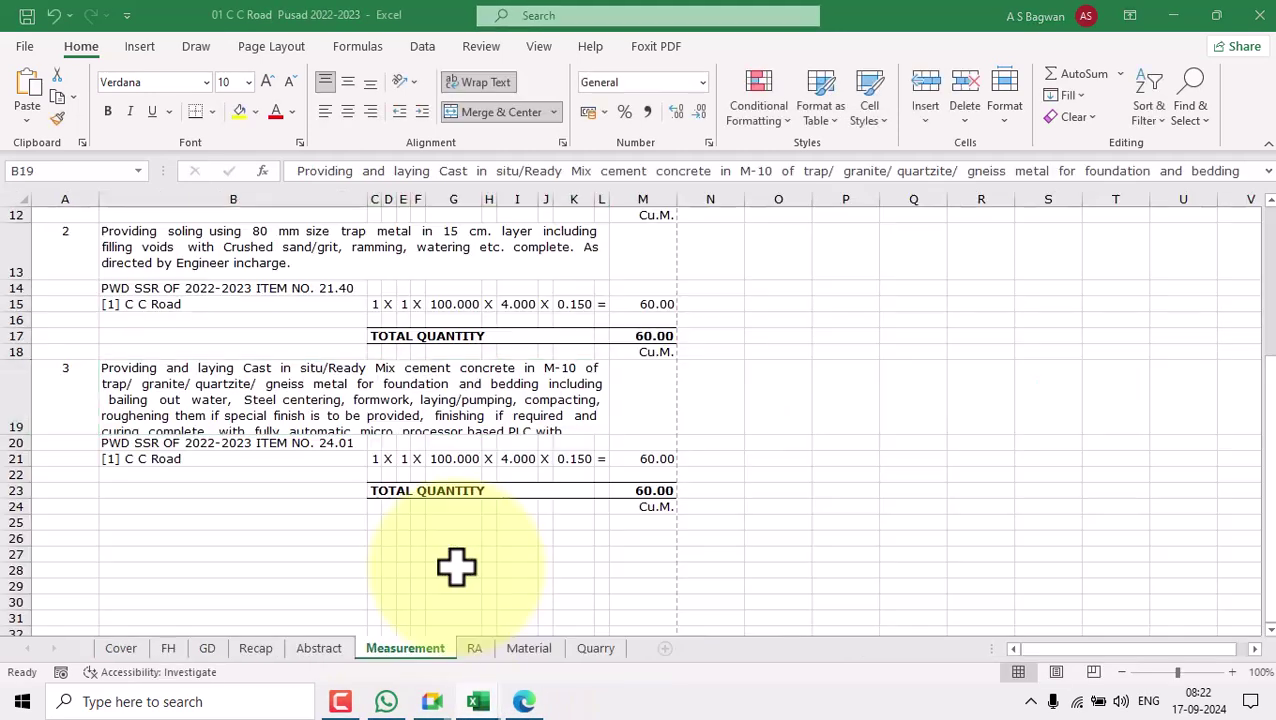
pyautogui.doubleClick(490, 393)
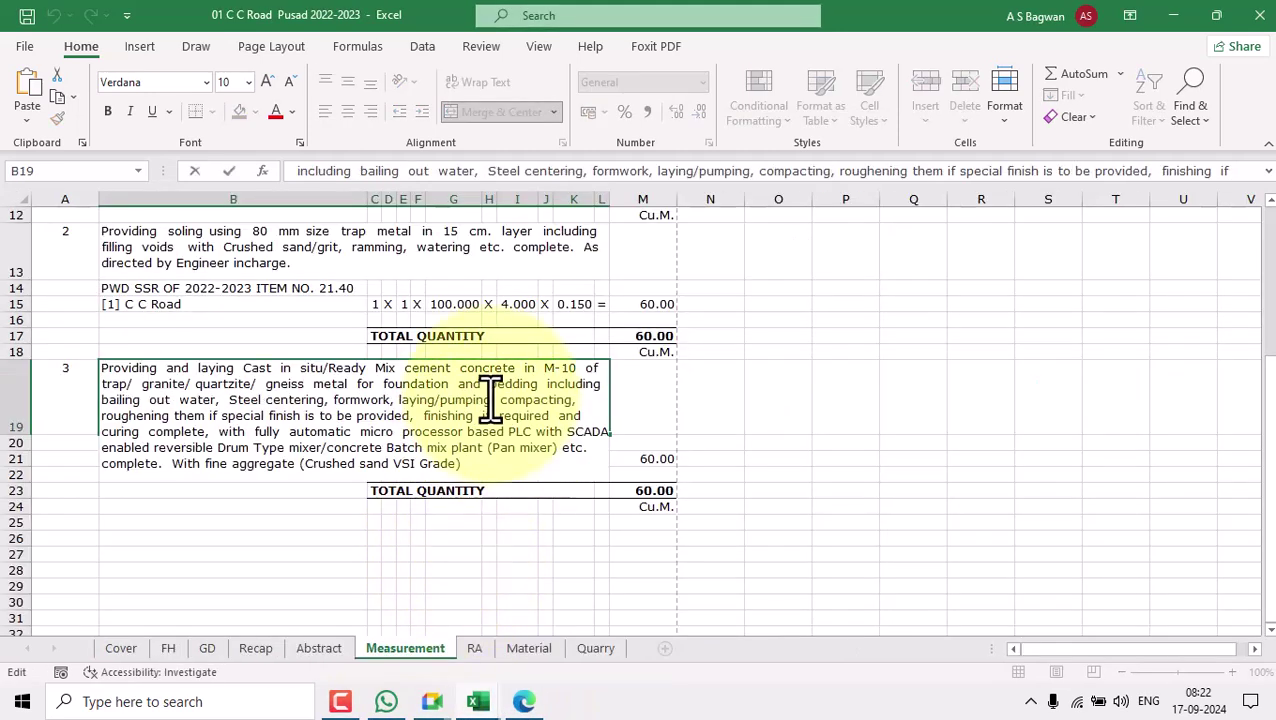
pyautogui.click(466, 464)
pyautogui.hotkey('ctrl', 'v')
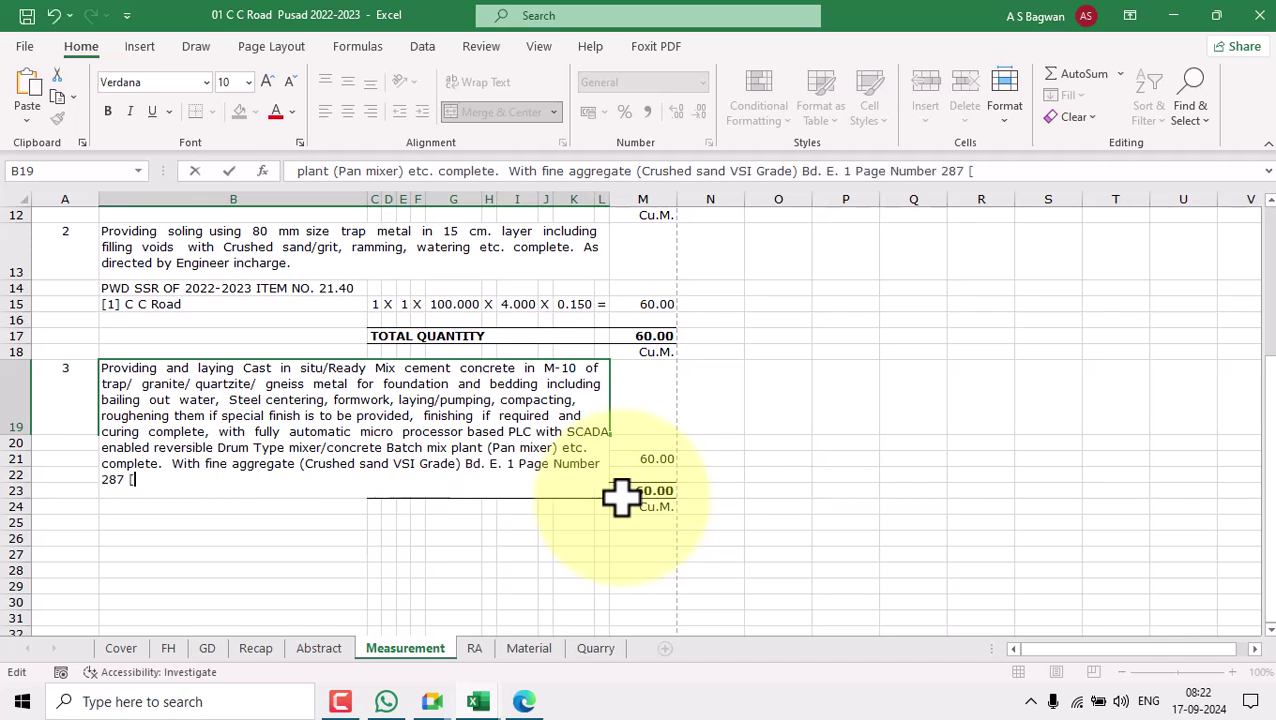
pyautogui.press('capslock')
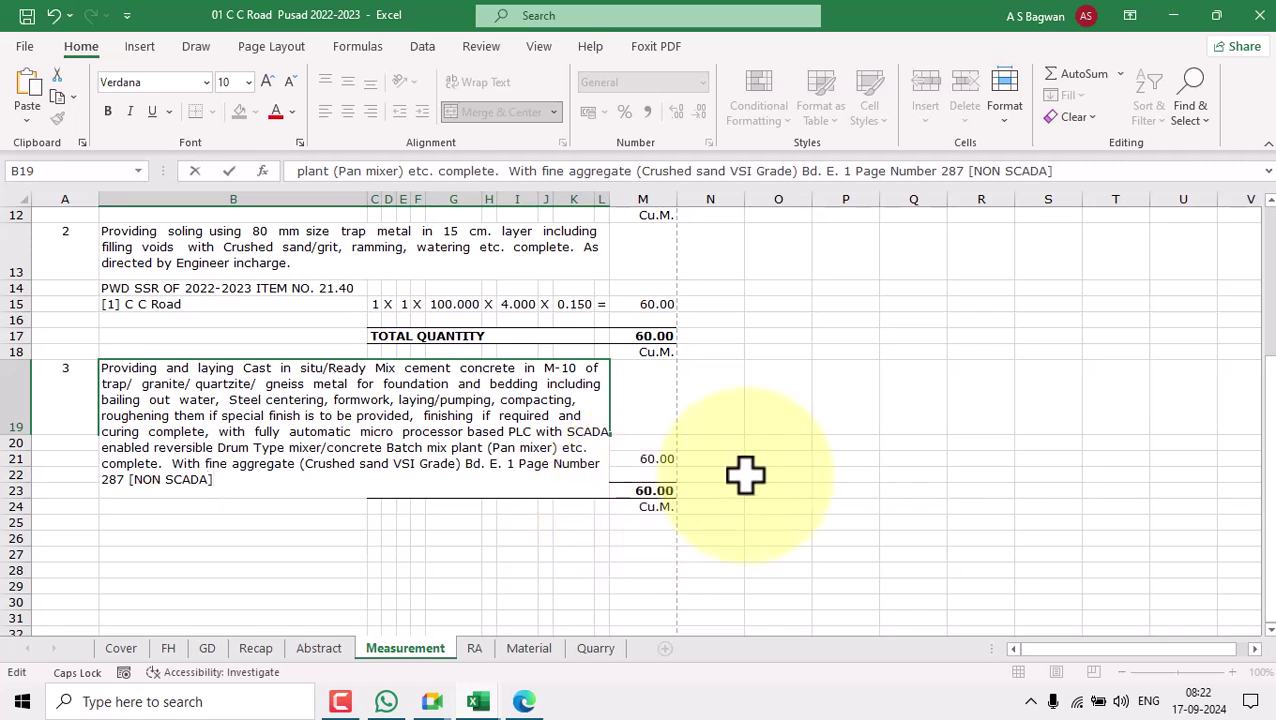
pyautogui.click(816, 430)
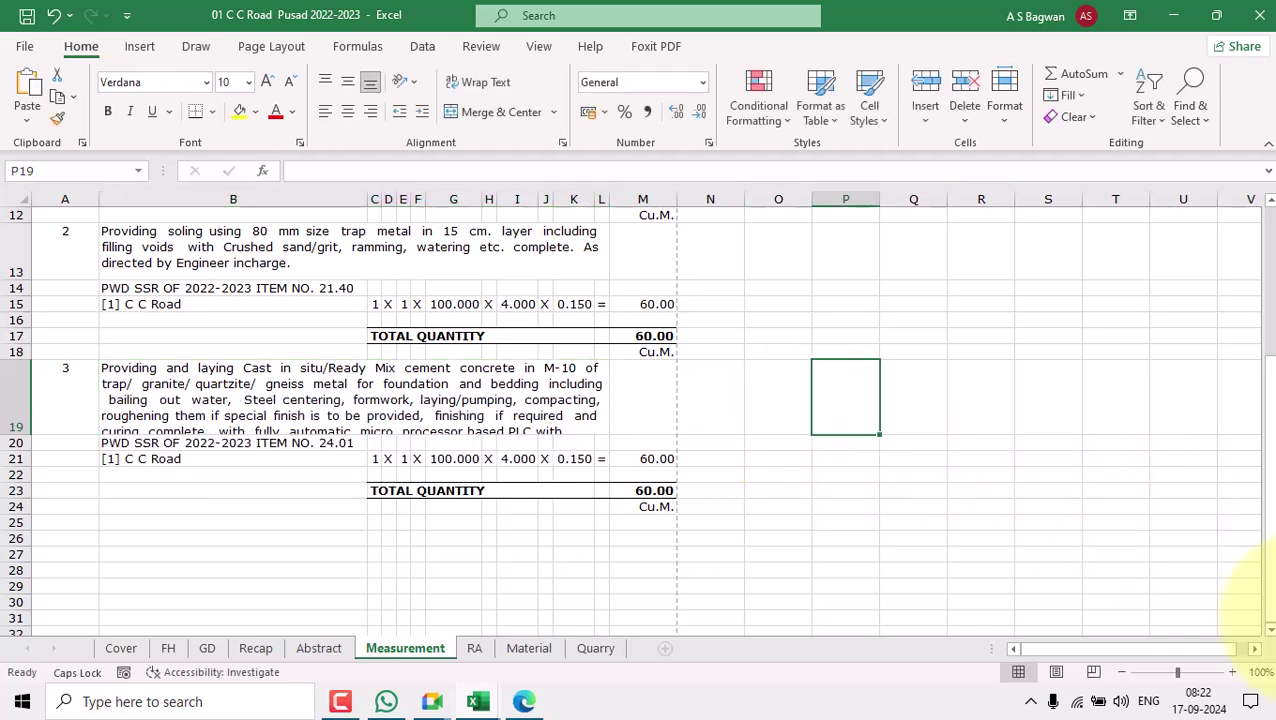
# - Increase the height of row 19 to fit item 3's full description
pyautogui.click(295, 410)
pyautogui.moveTo(16, 432); pyautogui.dragTo(29, 494)
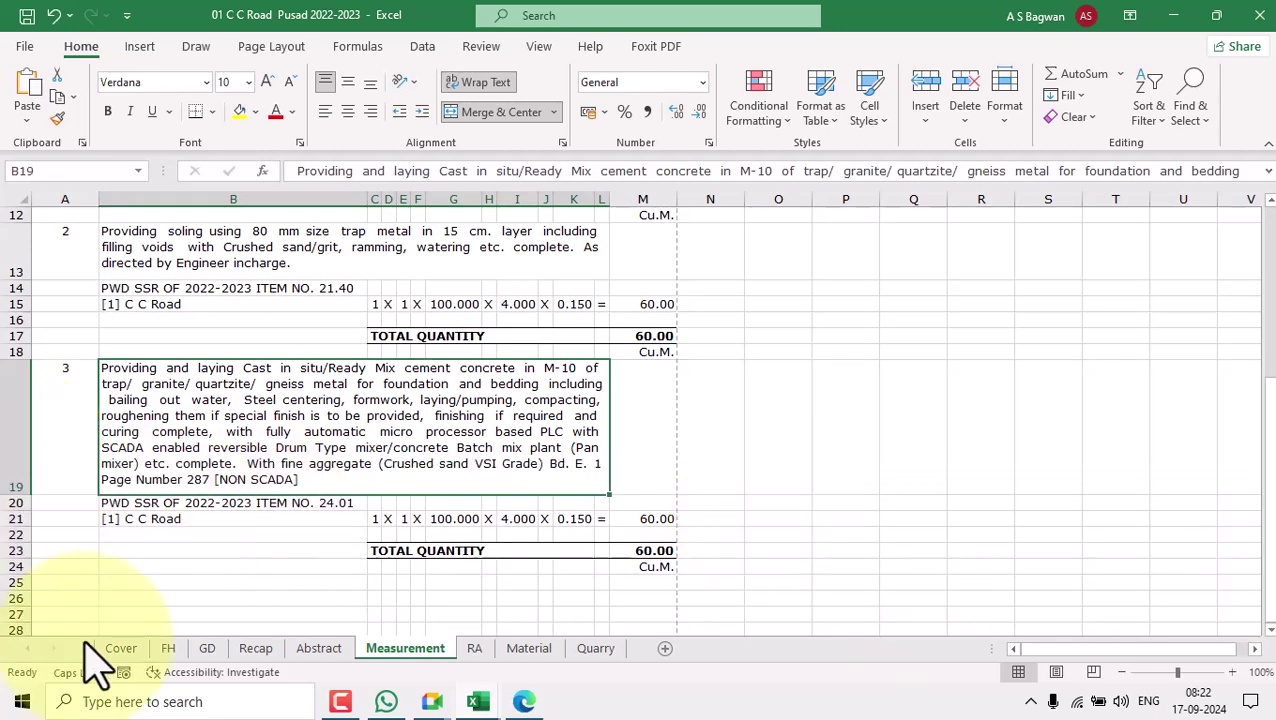
pyautogui.click(60, 410)
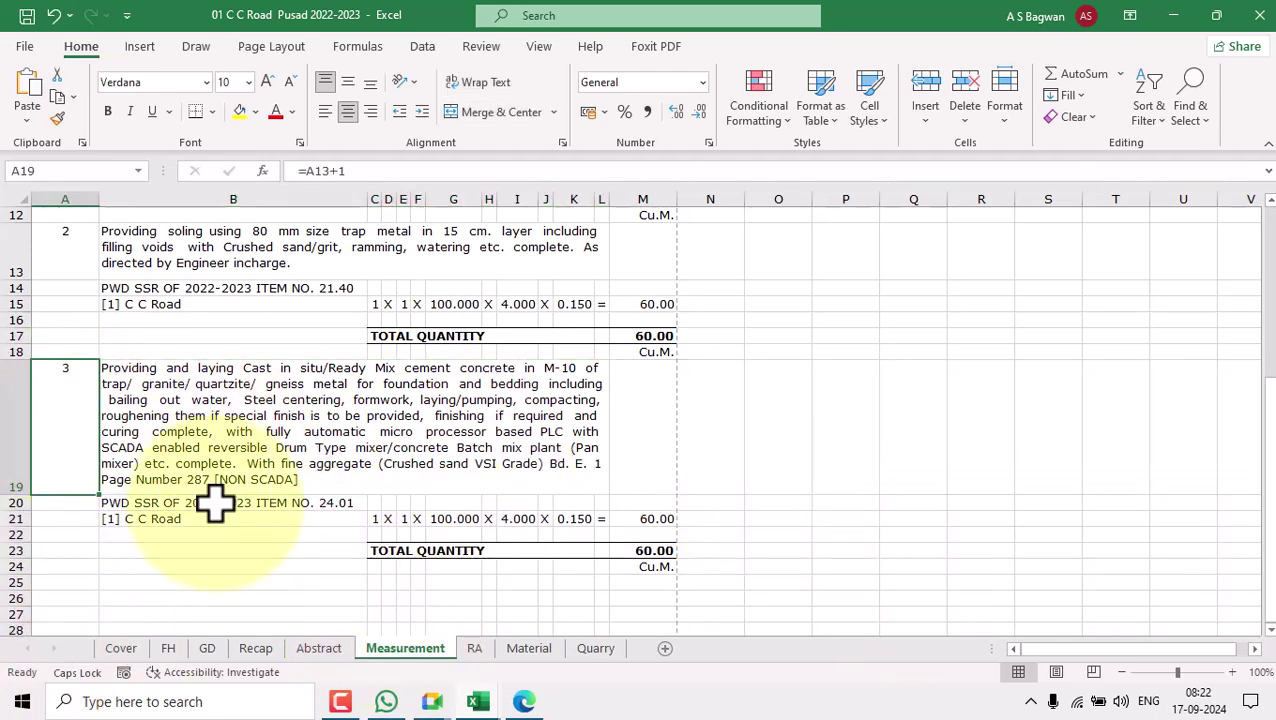
pyautogui.click(258, 462)
pyautogui.click(330, 504)
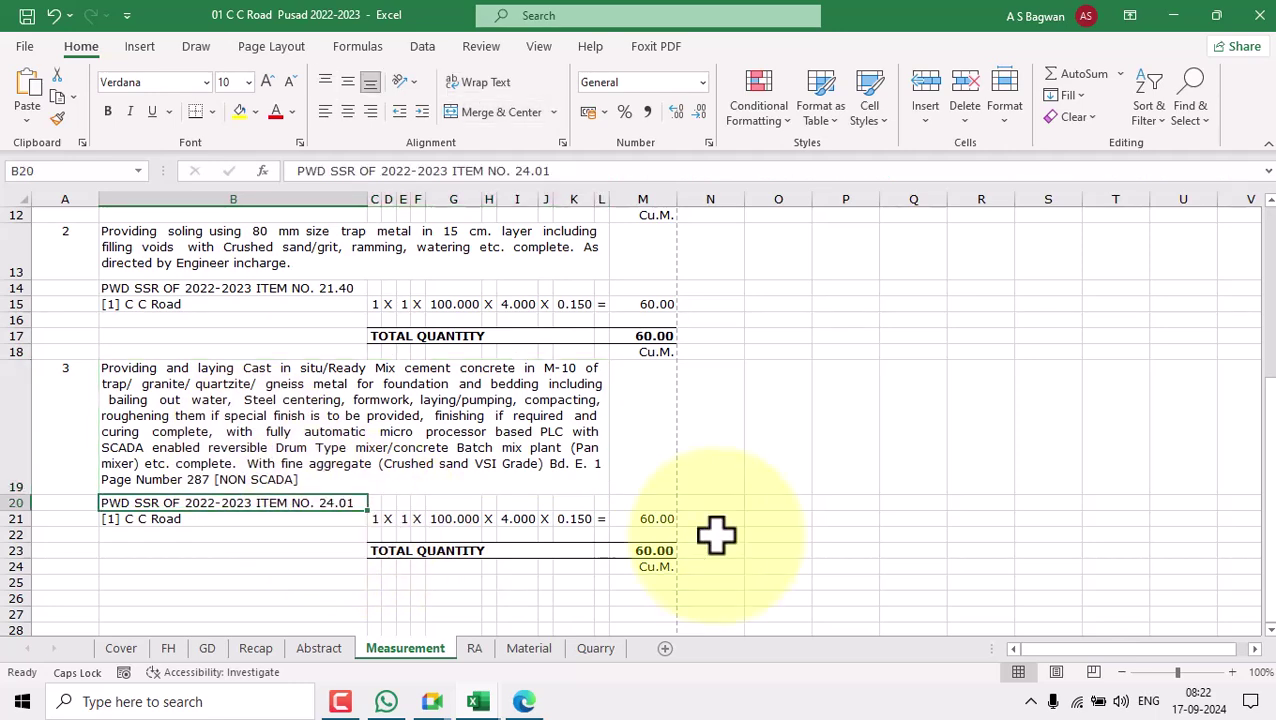
# - Check the road section in the drawing PDF in Edge, return to the estimate in Excel and set item 3's depth in K21 to 0.075
pyautogui.scroll(-2, 726, 513)
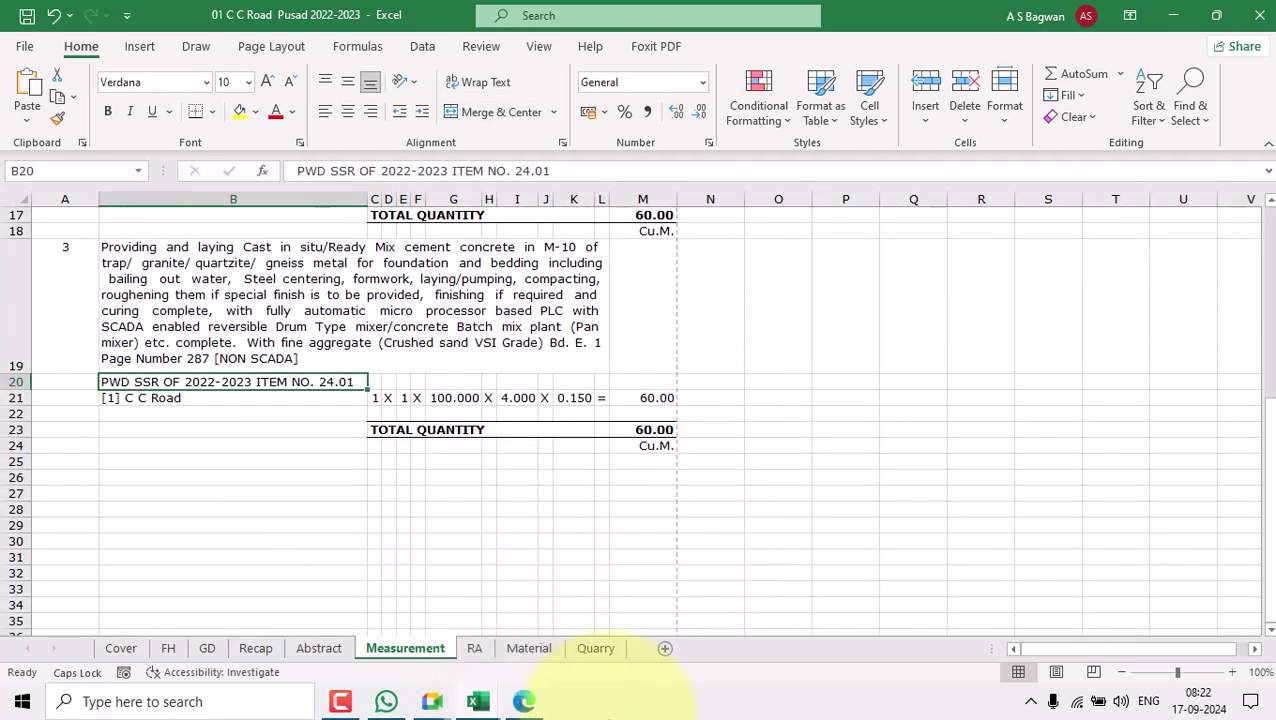
pyautogui.click(524, 701)
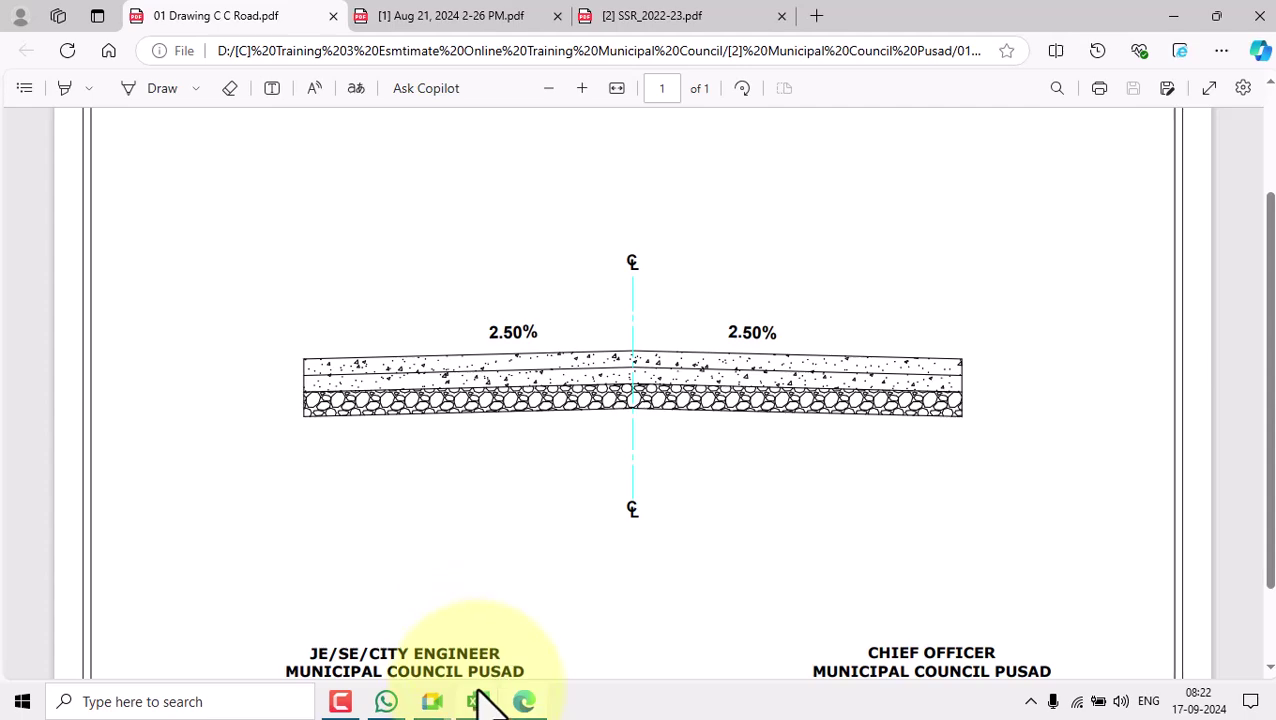
pyautogui.moveTo(478, 701)
pyautogui.click(441, 669)
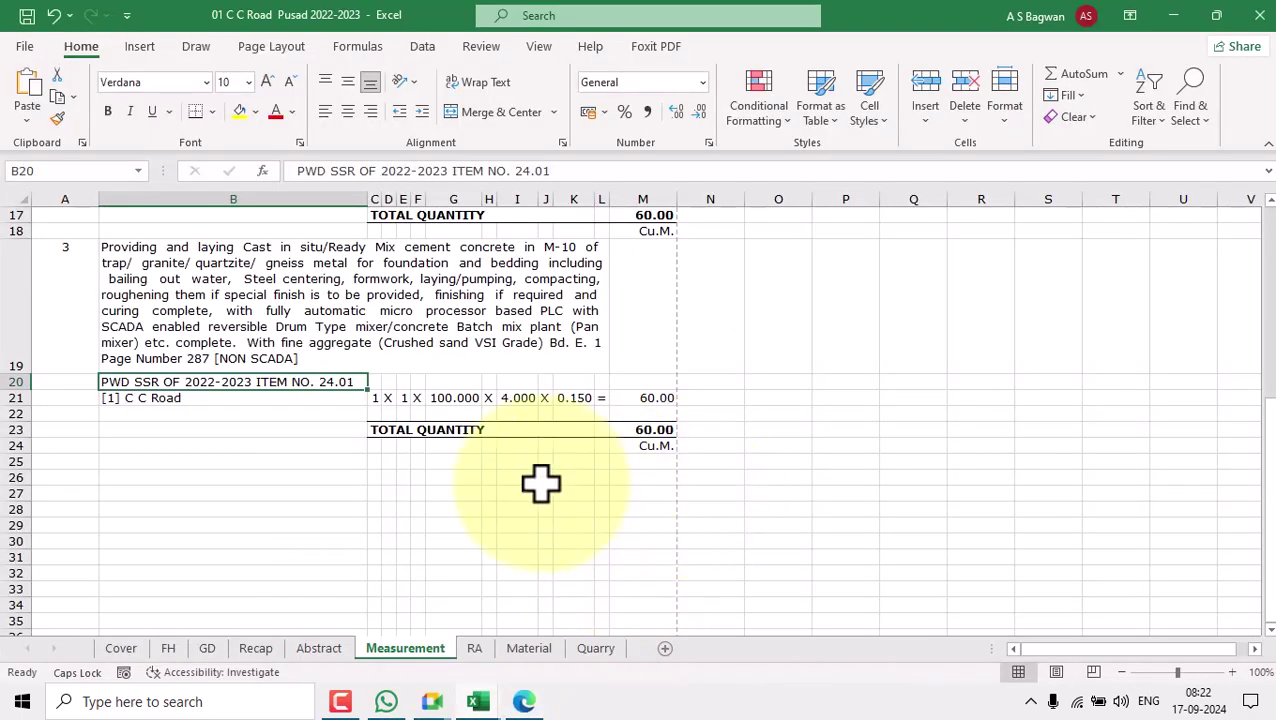
pyautogui.click(573, 397)
pyautogui.write('0.075')
pyautogui.press('Return')
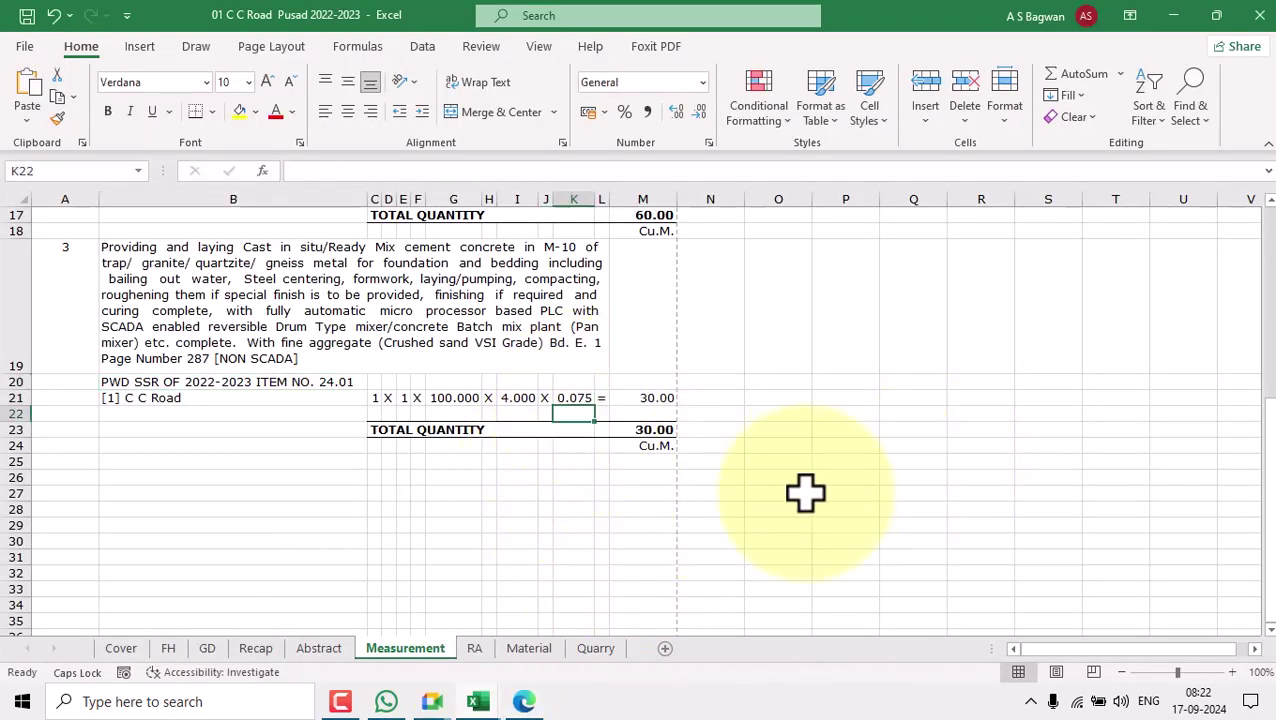
# - Try depths of 0.1 and 0.125 for the C C Road measurement in K21
pyautogui.click(573, 397)
pyautogui.click(780, 413)
pyautogui.click(570, 398)
pyautogui.write('.1')
pyautogui.press('Return')
pyautogui.click(570, 397)
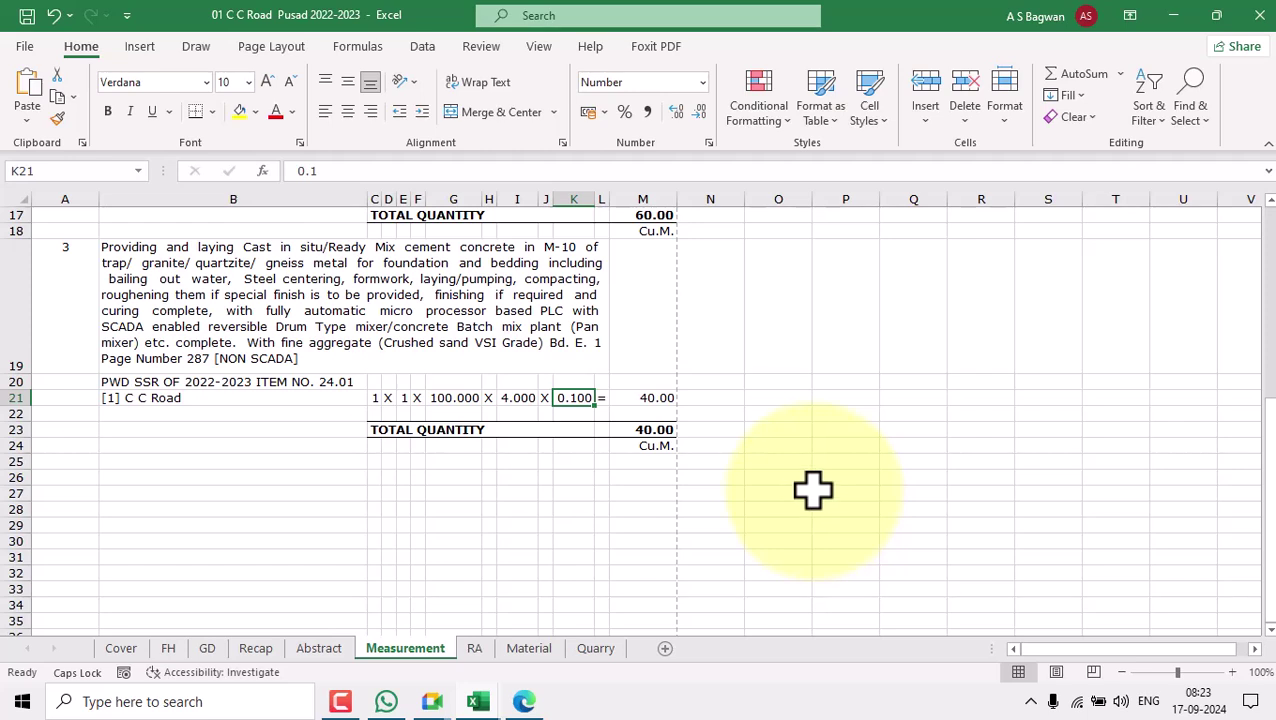
pyautogui.write('.125')
pyautogui.press('Return')
# - Try depths of 0.15 and again 0.1 for the C C Road measurement in K21
pyautogui.click(578, 400)
pyautogui.write('.1')
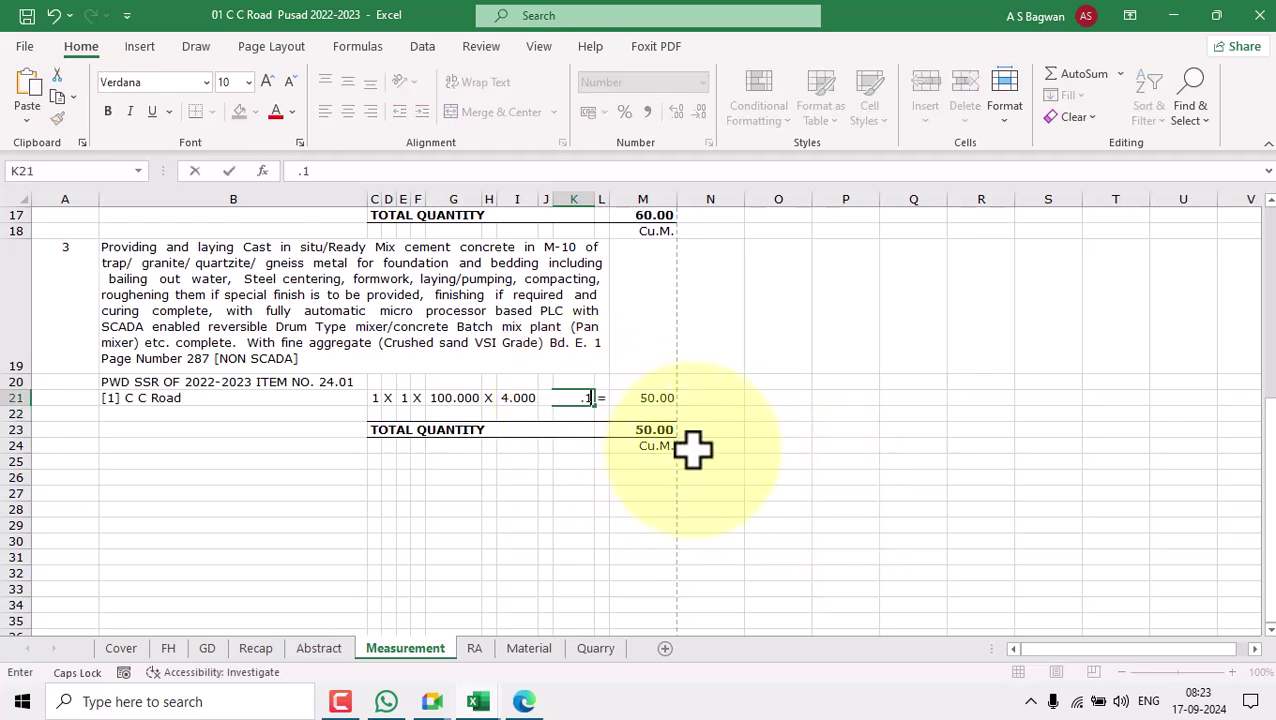
pyautogui.press('Return')
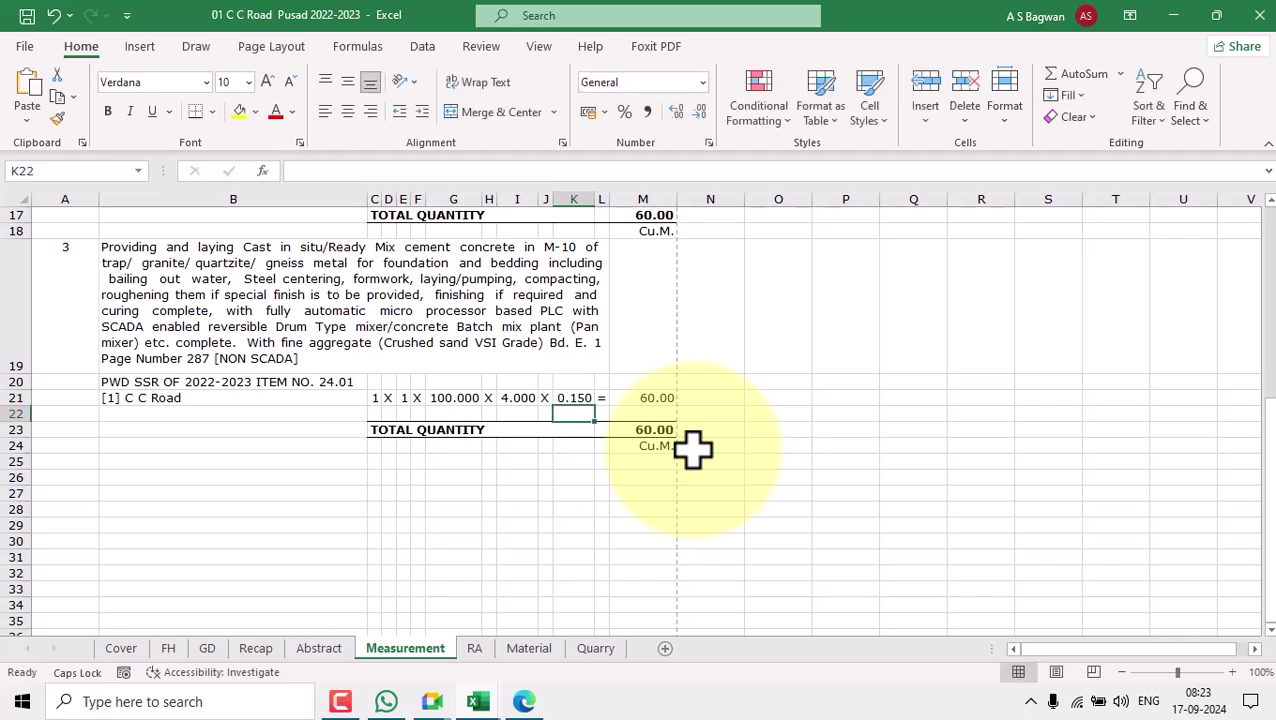
pyautogui.click(575, 398)
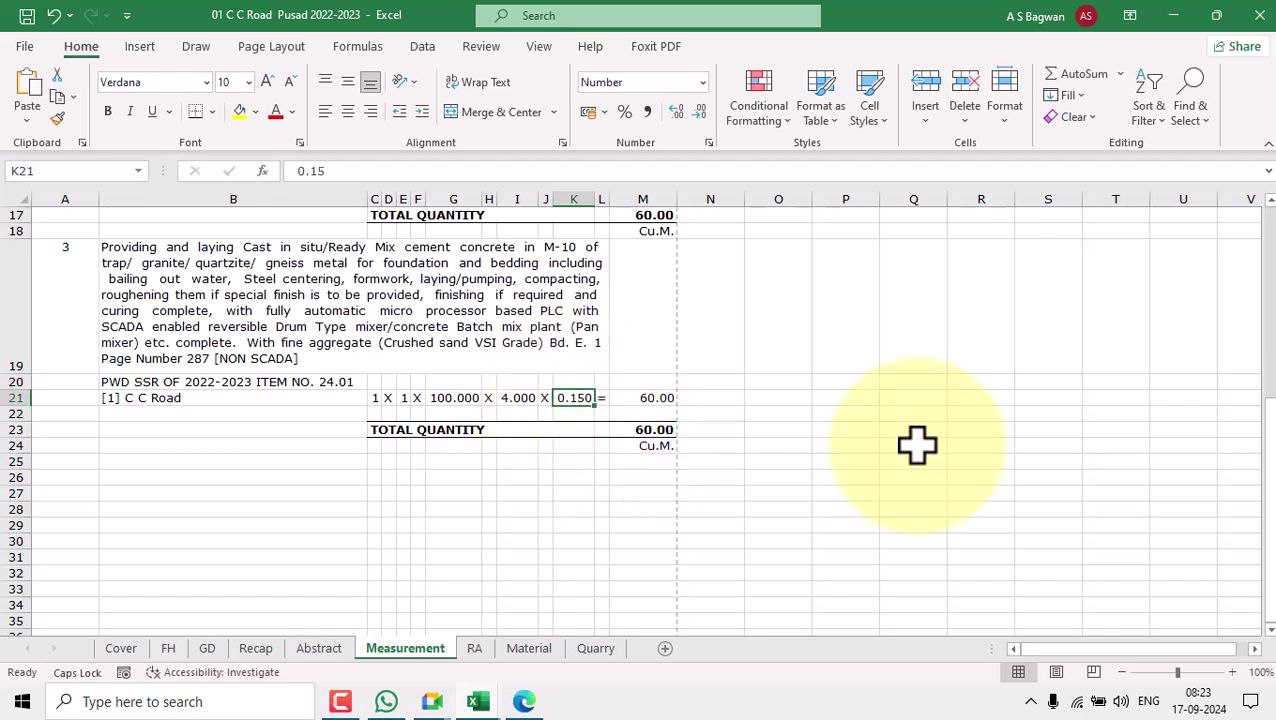
pyautogui.write('.1')
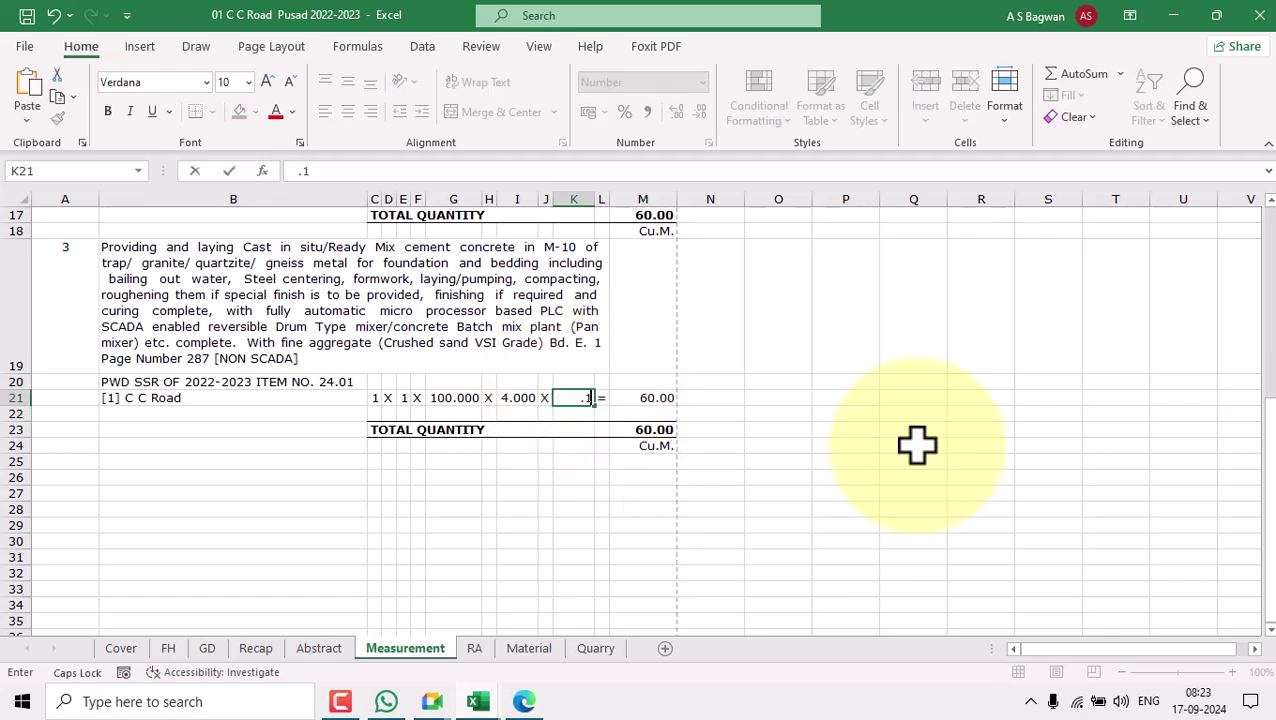
pyautogui.press('Return')
# - Restore the C C Road depth in K21 to 0.075
pyautogui.click(577, 397)
pyautogui.write('0.075')
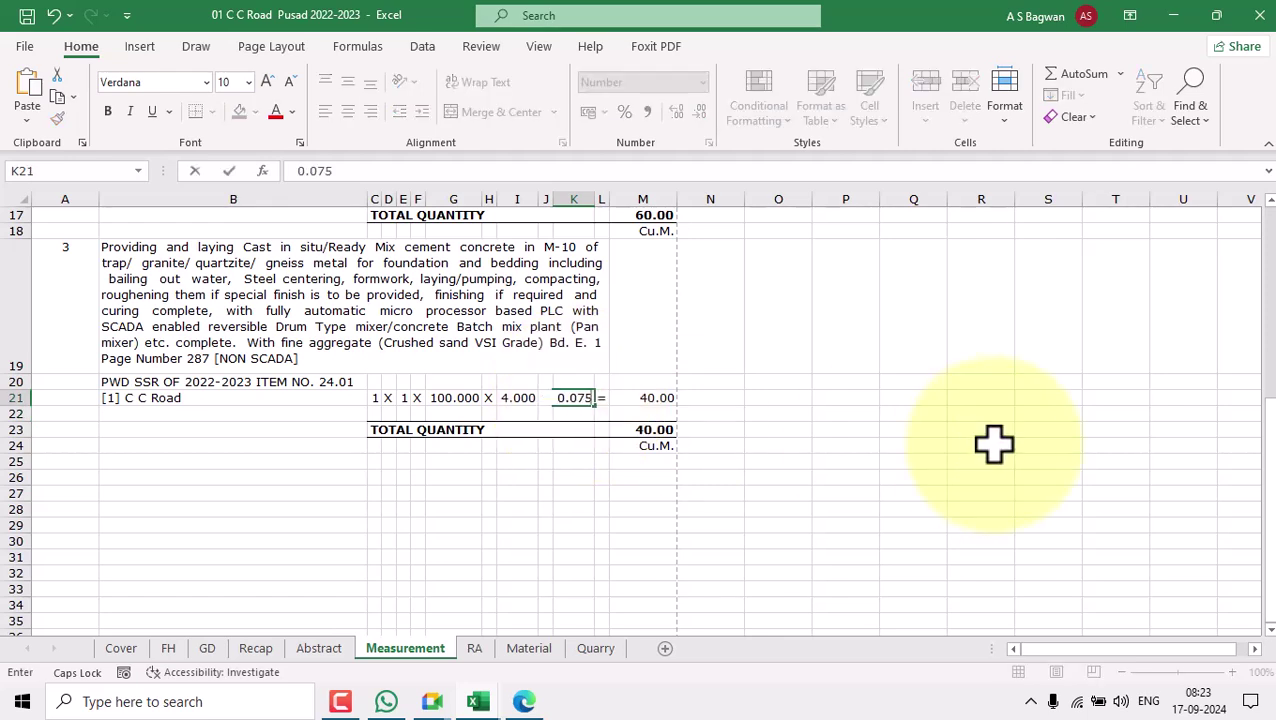
pyautogui.press('Return')
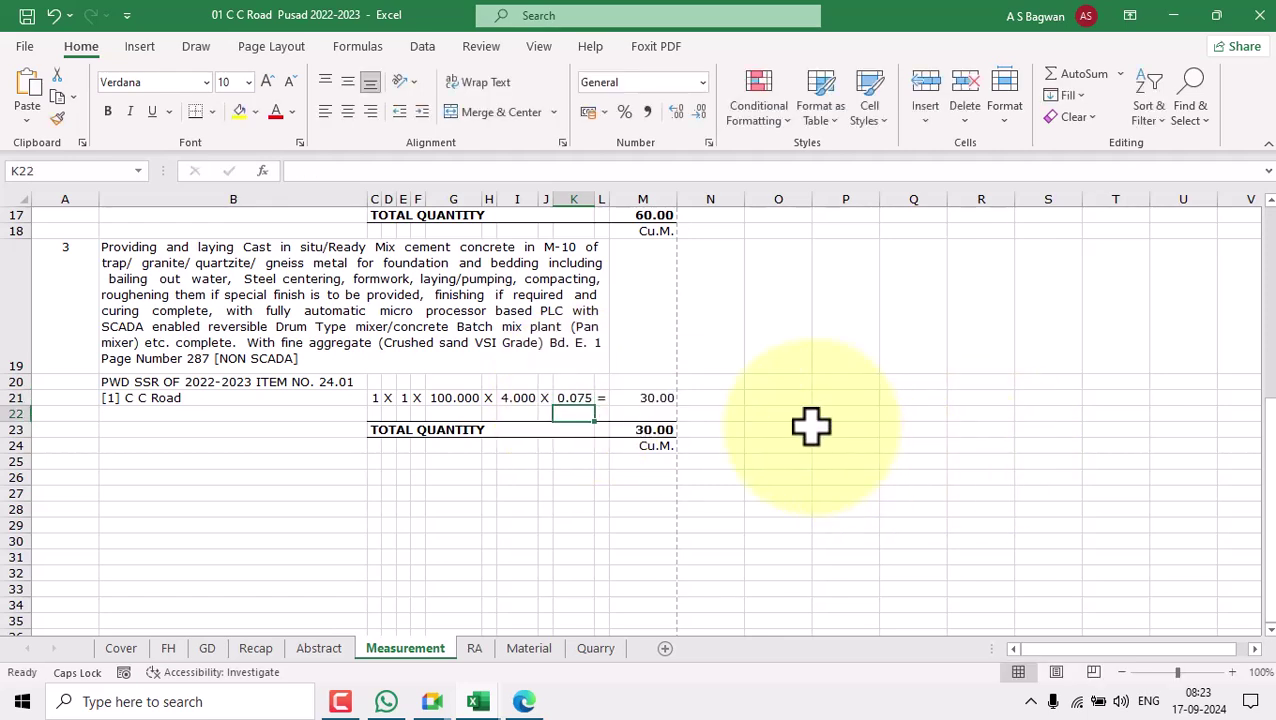
# - Set the C C Road depth of item 3 in K21 to 0.1
pyautogui.click(588, 396)
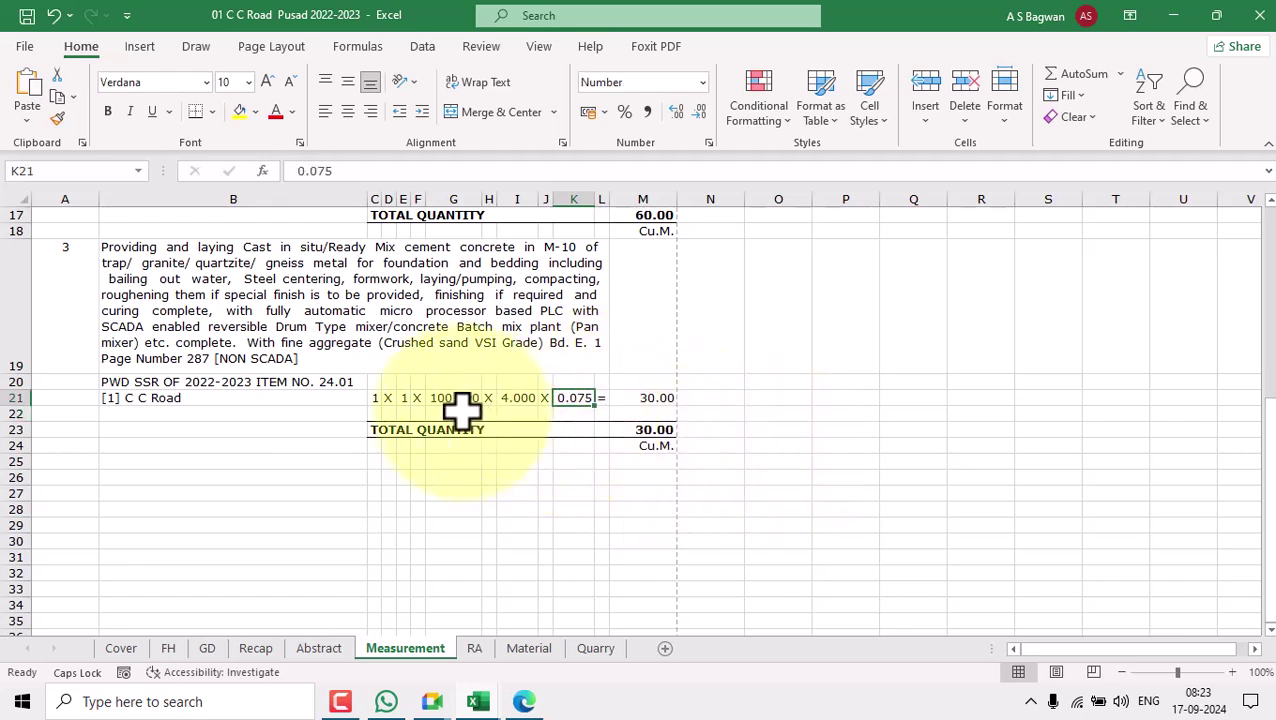
pyautogui.moveTo(376, 398); pyautogui.dragTo(637, 400)
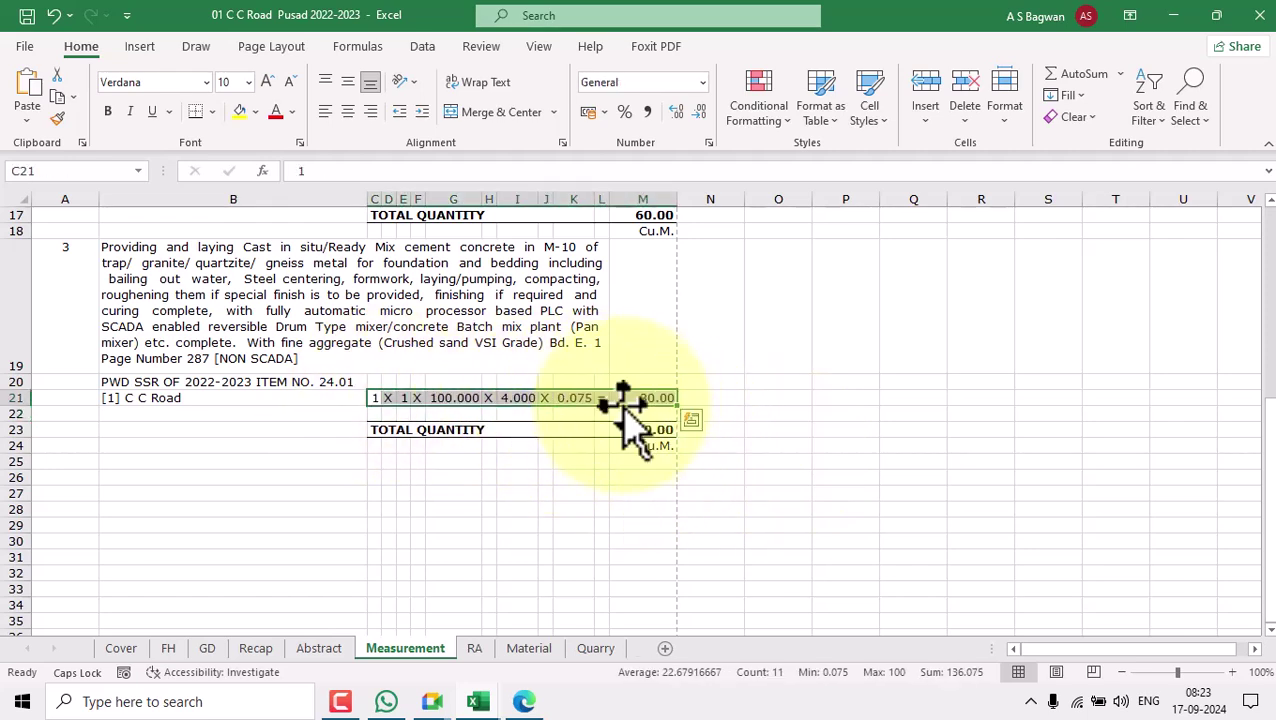
pyautogui.click(404, 398)
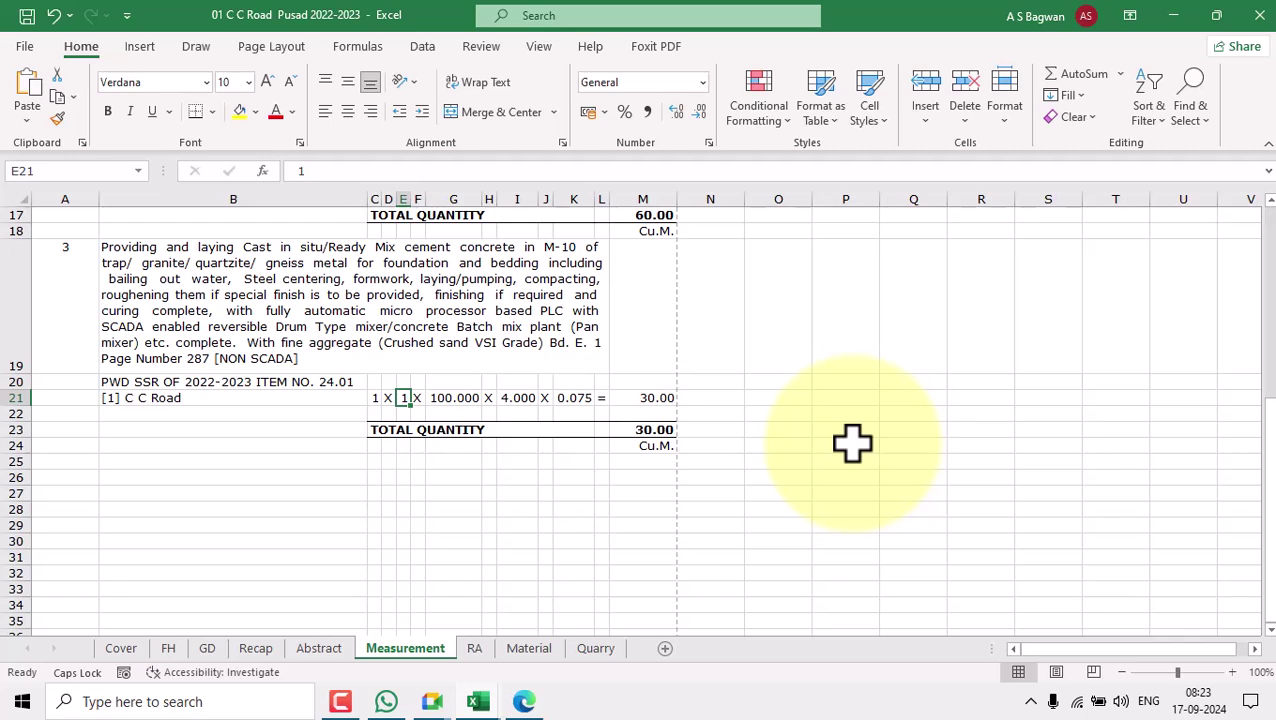
pyautogui.click(852, 443)
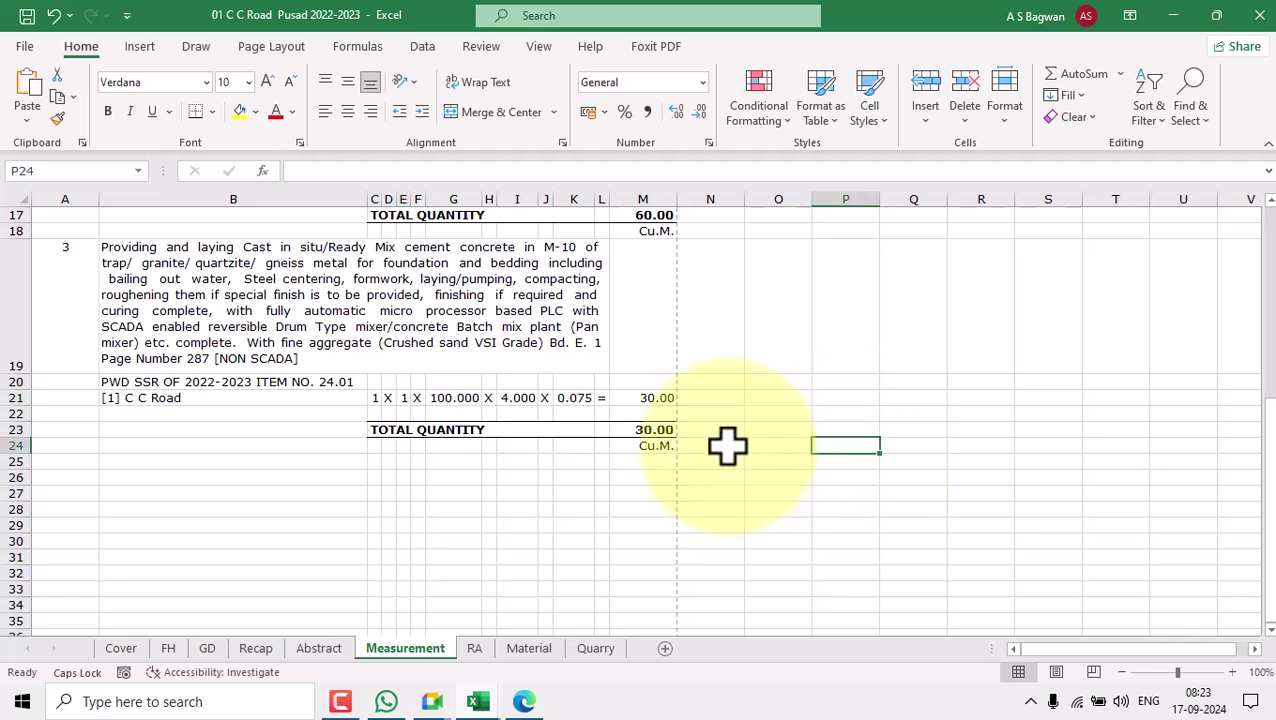
pyautogui.click(578, 401)
pyautogui.press('BackSpace')
pyautogui.press('BackSpace')
pyautogui.press('BackSpace')
pyautogui.write('1')
pyautogui.press('Return')
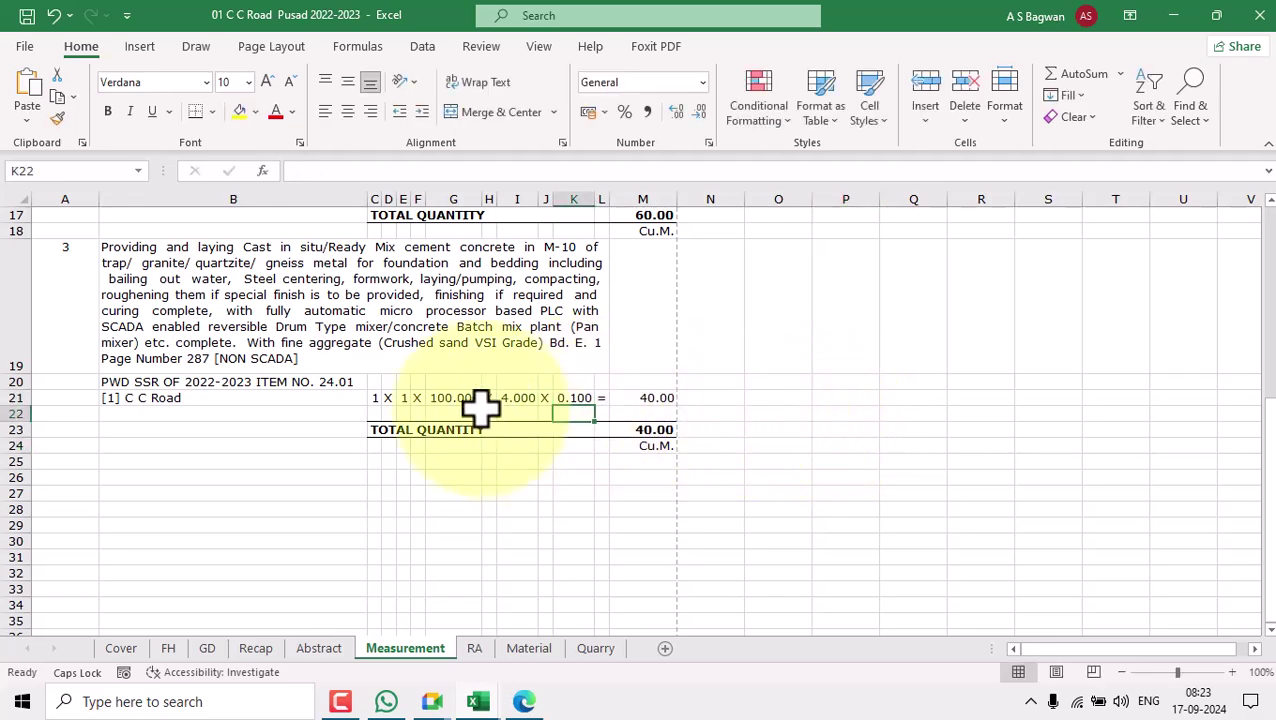
# - Check the dimensions of items 1 and 3 and the formula behind item 3's total quantity in M23
pyautogui.scroll(2, 480, 408)
pyautogui.scroll(2, 456, 425)
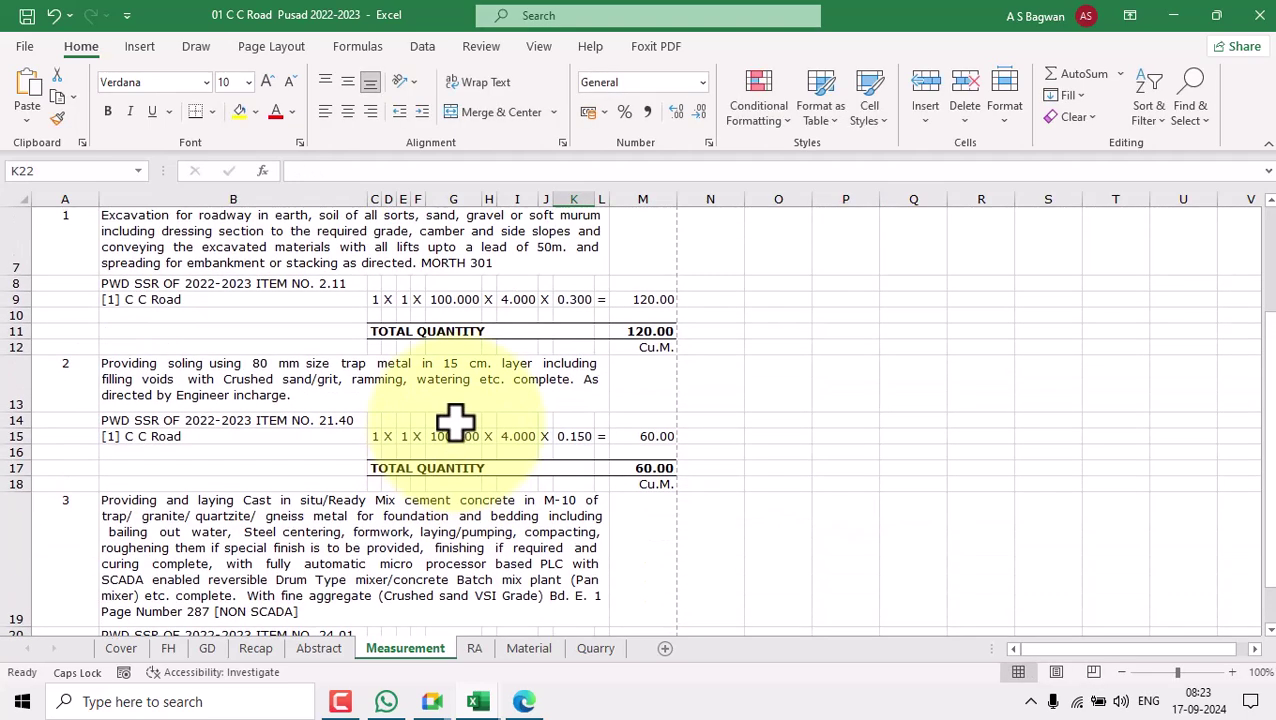
pyautogui.click(403, 299)
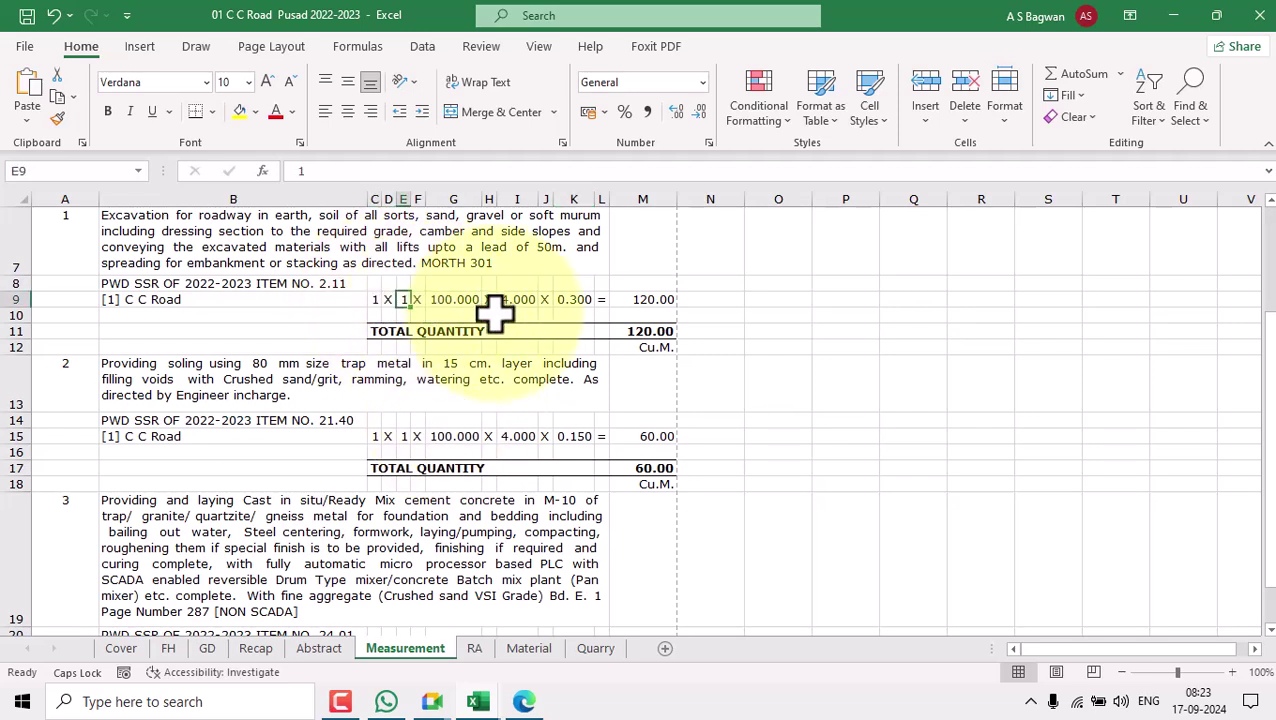
pyautogui.click(441, 300)
pyautogui.click(515, 300)
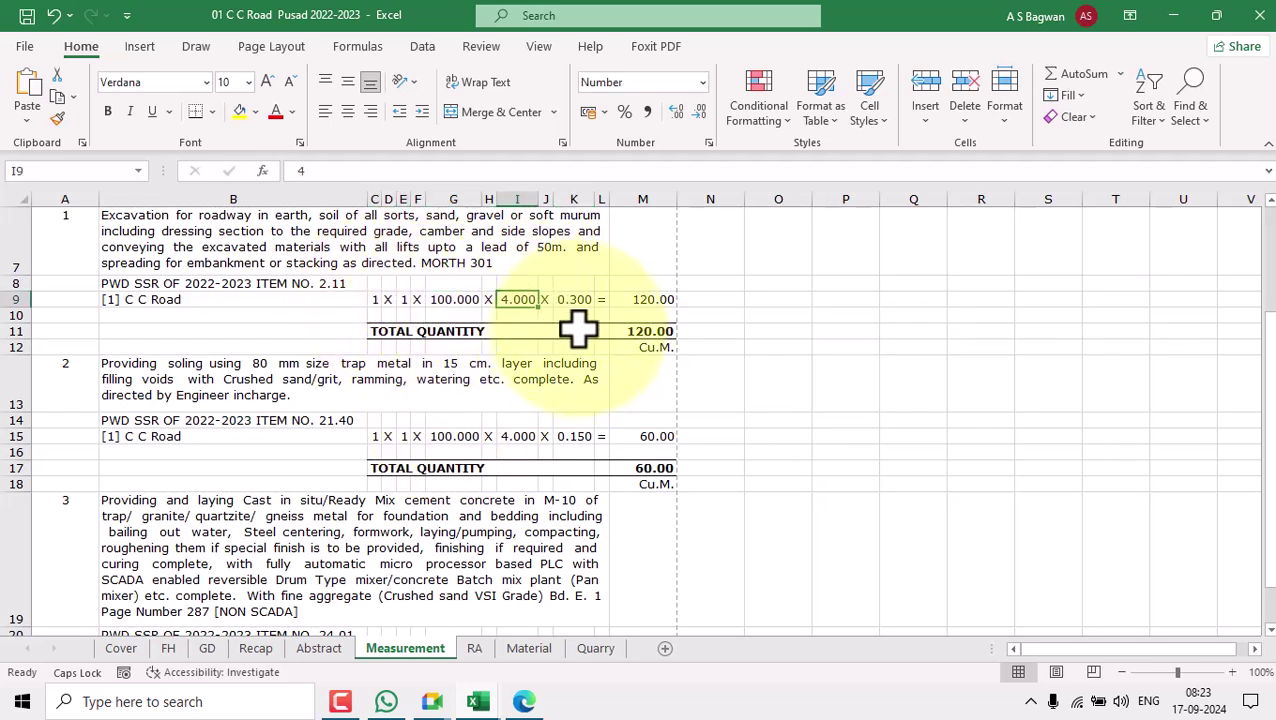
pyautogui.click(574, 299)
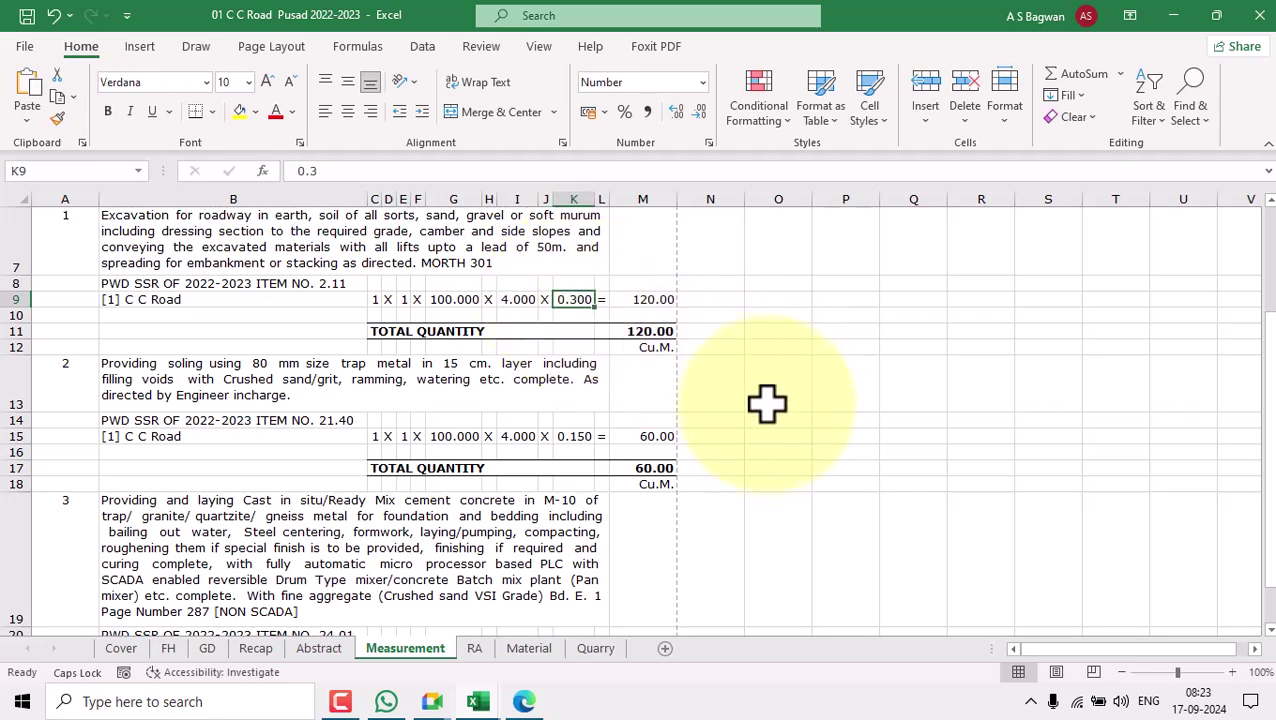
pyautogui.scroll(2, 749, 407)
pyautogui.scroll(-4, 655, 427)
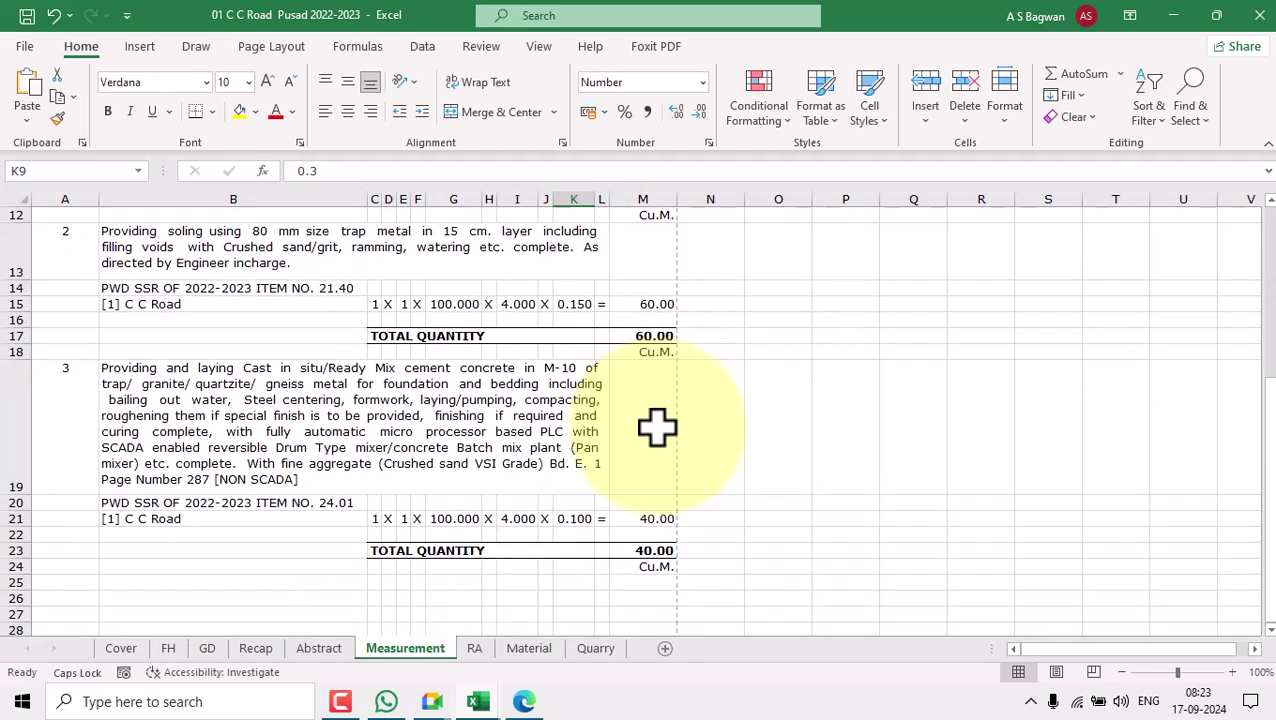
pyautogui.moveTo(362, 518); pyautogui.dragTo(522, 518)
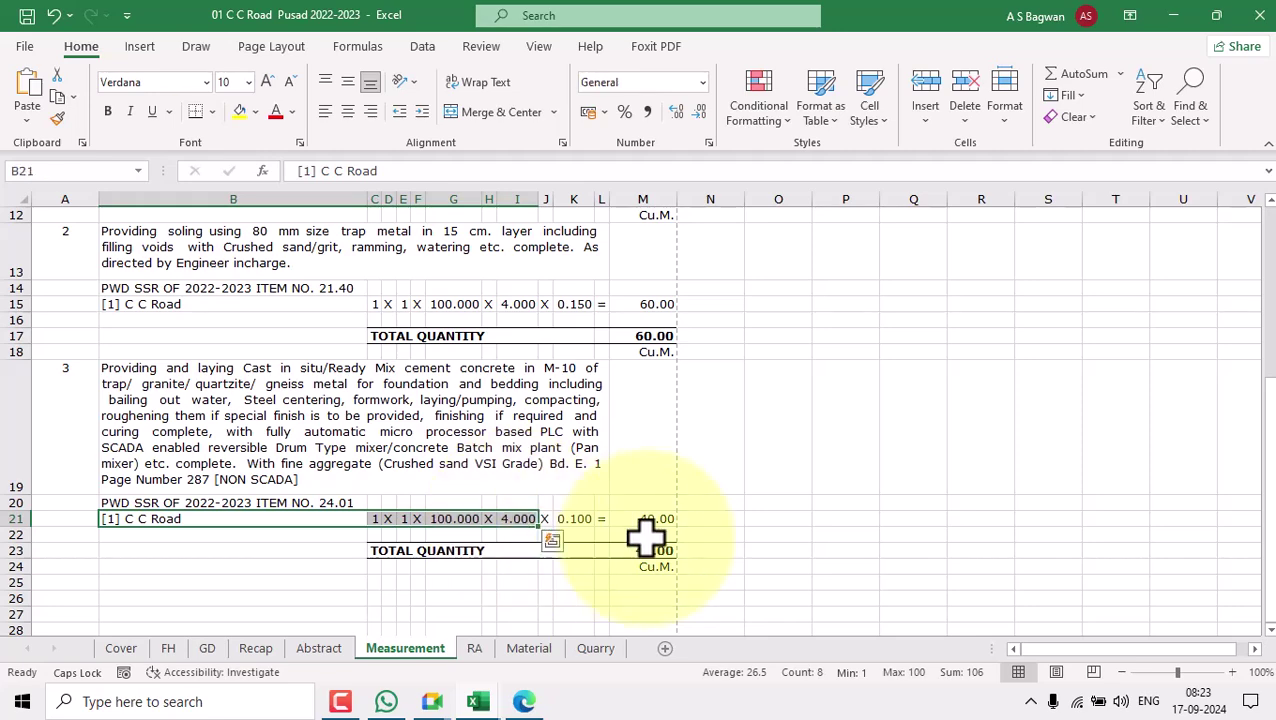
pyautogui.click(580, 519)
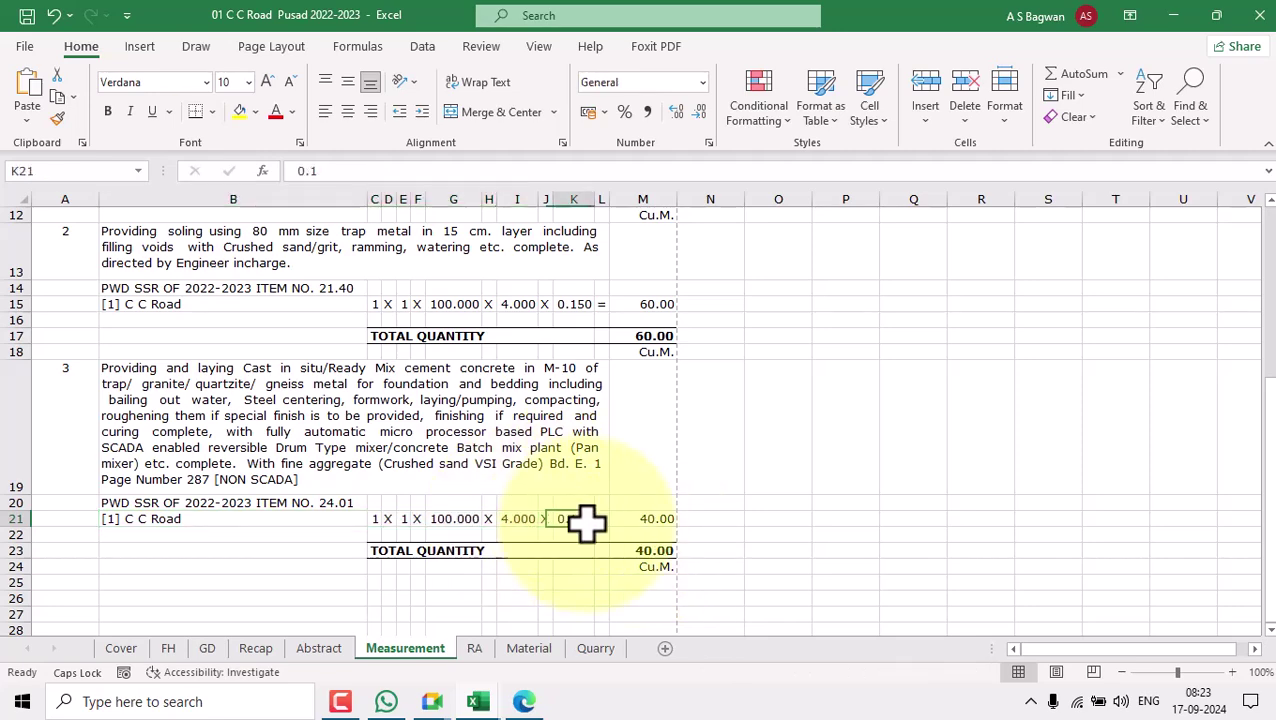
pyautogui.doubleClick(652, 551)
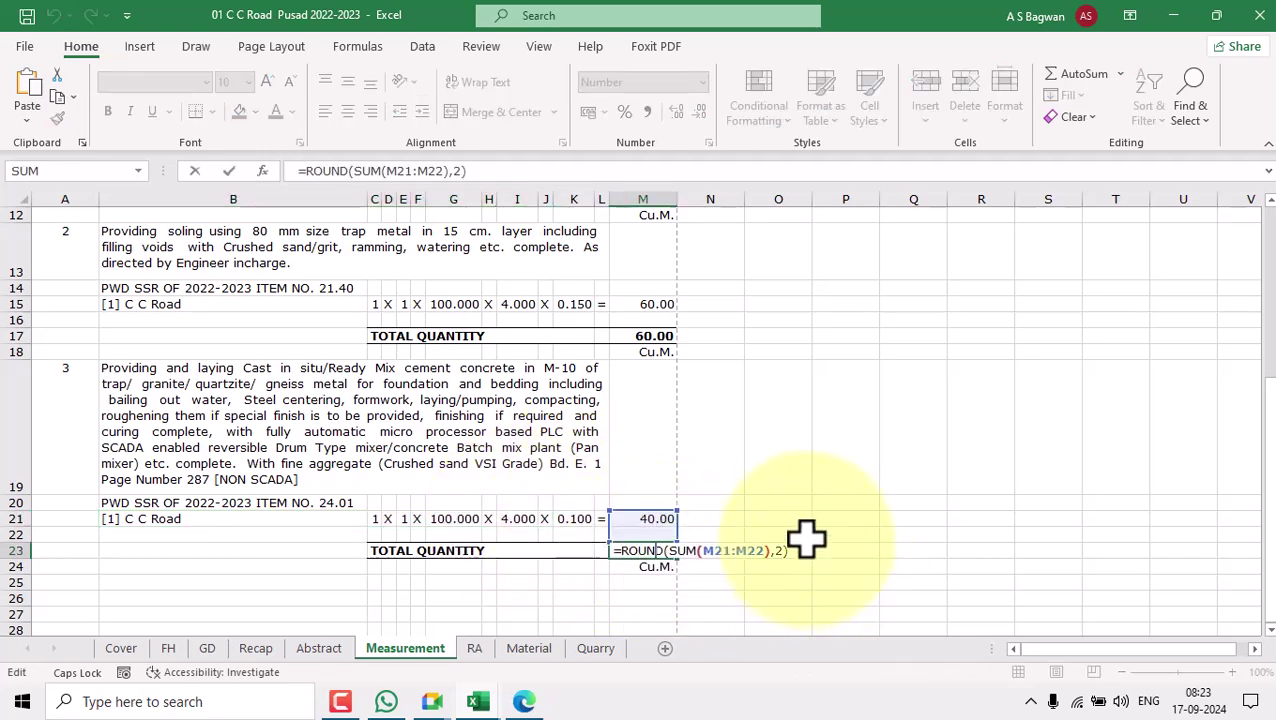
pyautogui.press('Escape')
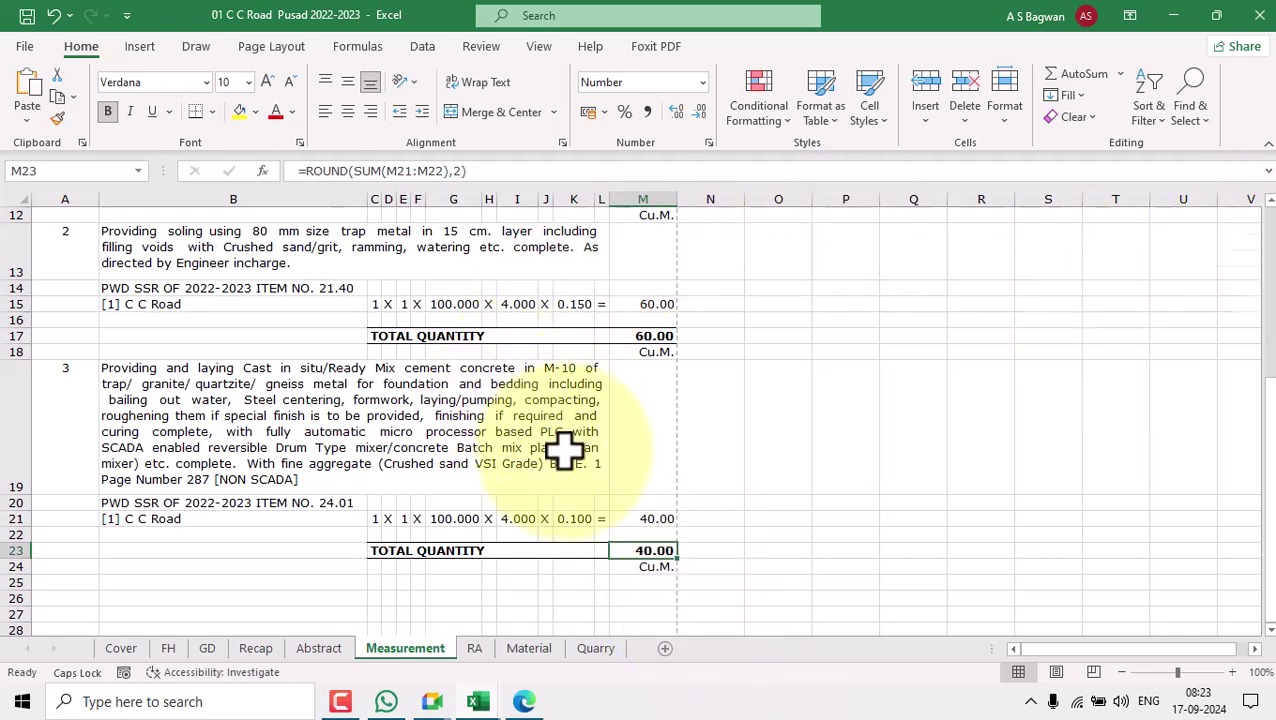
# - Look over the measurement items from the sheet heading down and select item 3's whole block, A19:M24
pyautogui.scroll(4, 565, 450)
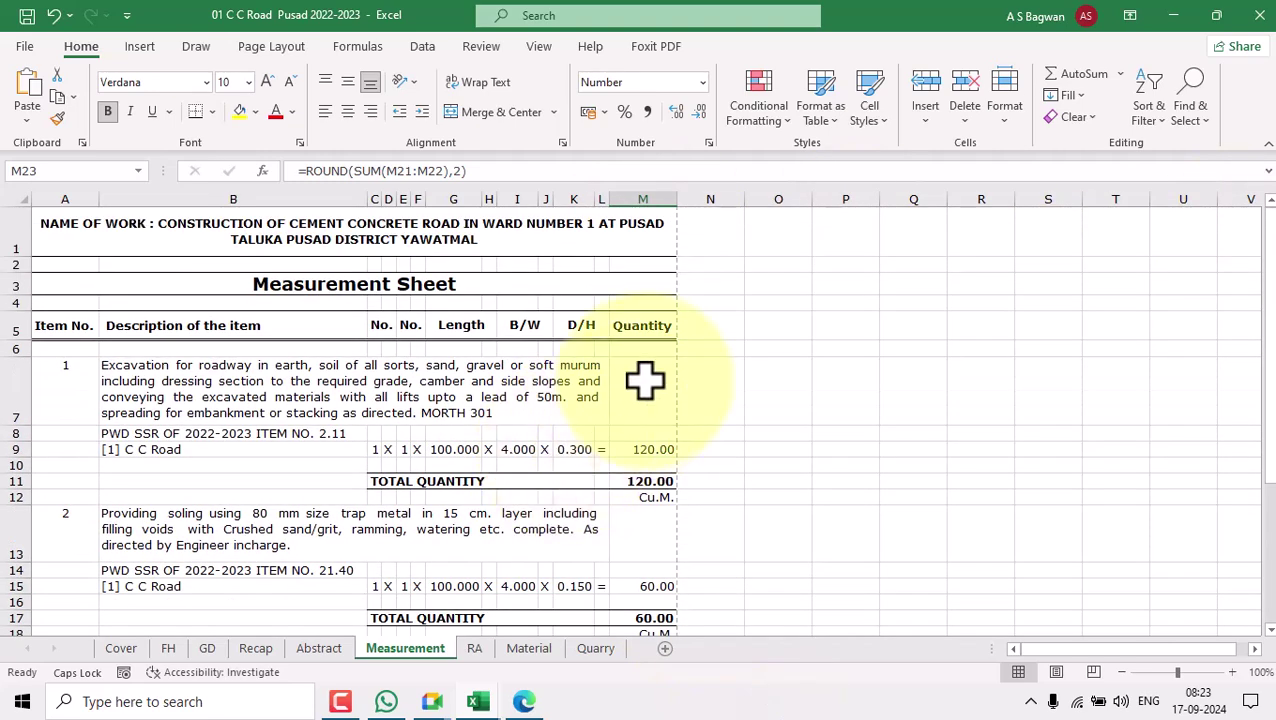
pyautogui.scroll(-3, 645, 378)
pyautogui.moveTo(63, 450); pyautogui.dragTo(588, 594)
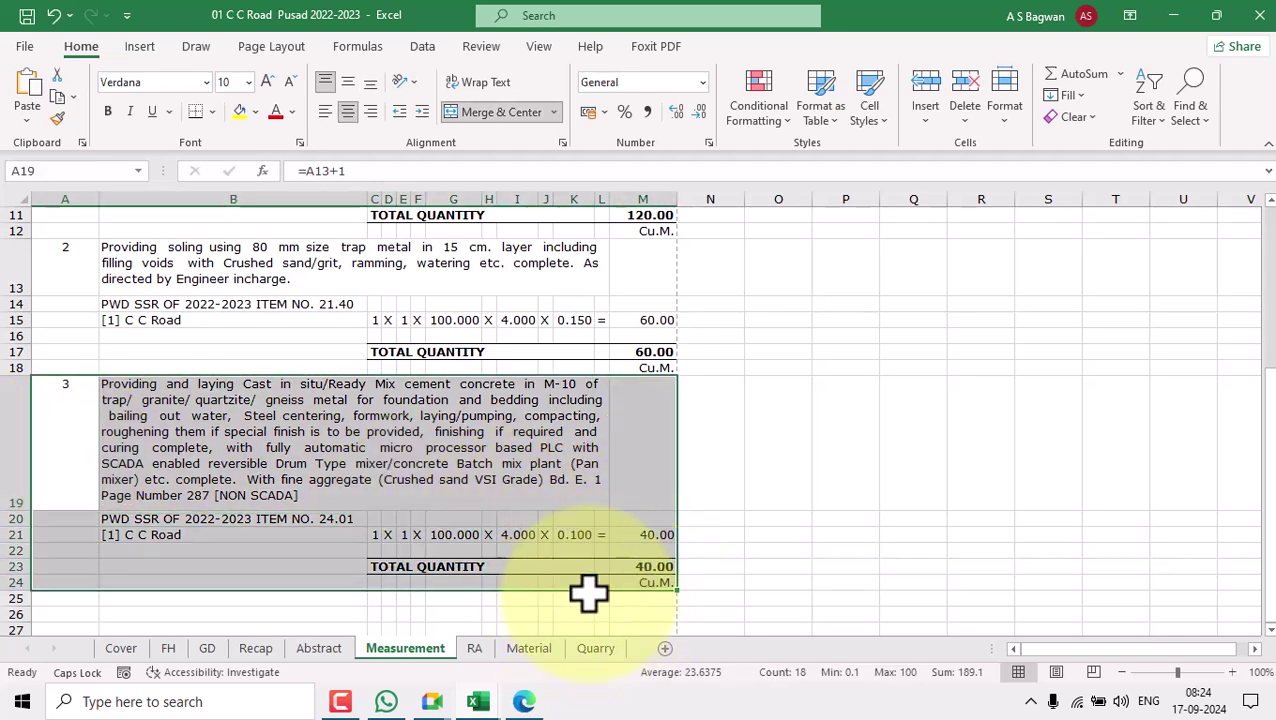
pyautogui.click(735, 410)
pyautogui.moveTo(1268, 470); pyautogui.dragTo(1256, 128)
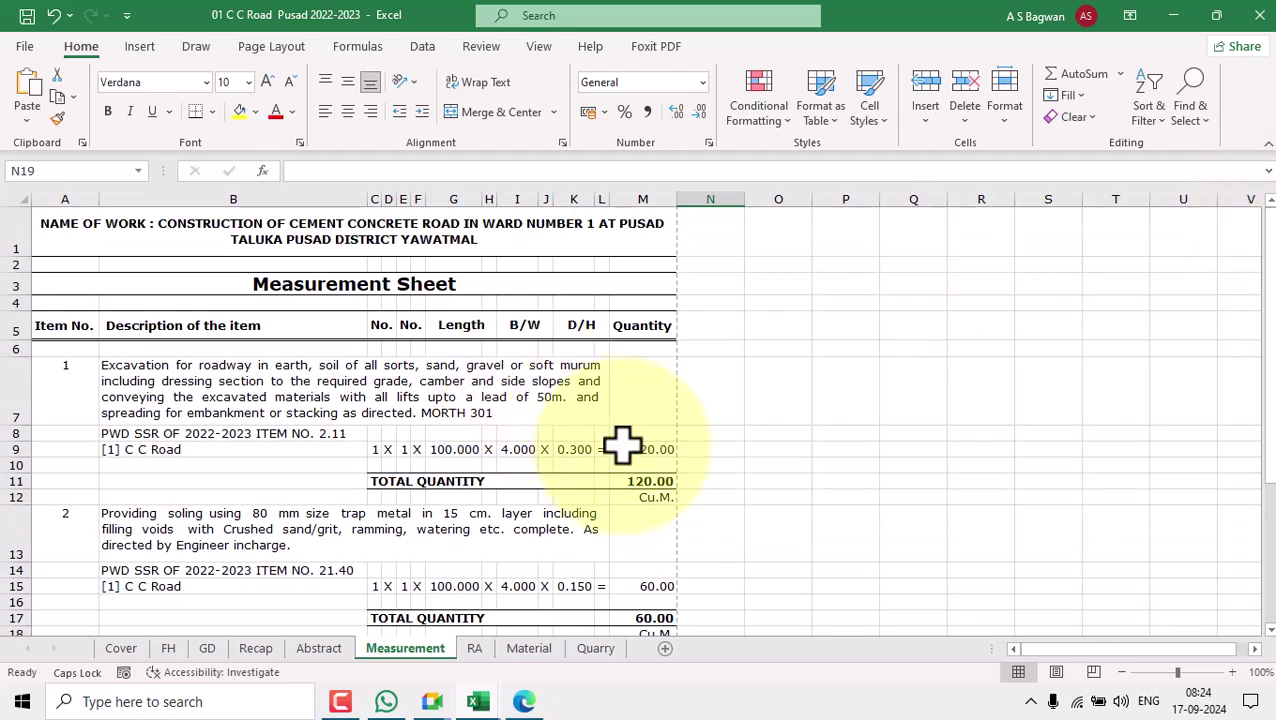
pyautogui.scroll(-3, 621, 455)
pyautogui.moveTo(42, 421); pyautogui.dragTo(675, 578)
# - Examine the RA, Material and Abstract sheets for the items they already contain
pyautogui.click(474, 648)
pyautogui.scroll(11, 461, 390)
pyautogui.scroll(-3, 473, 484)
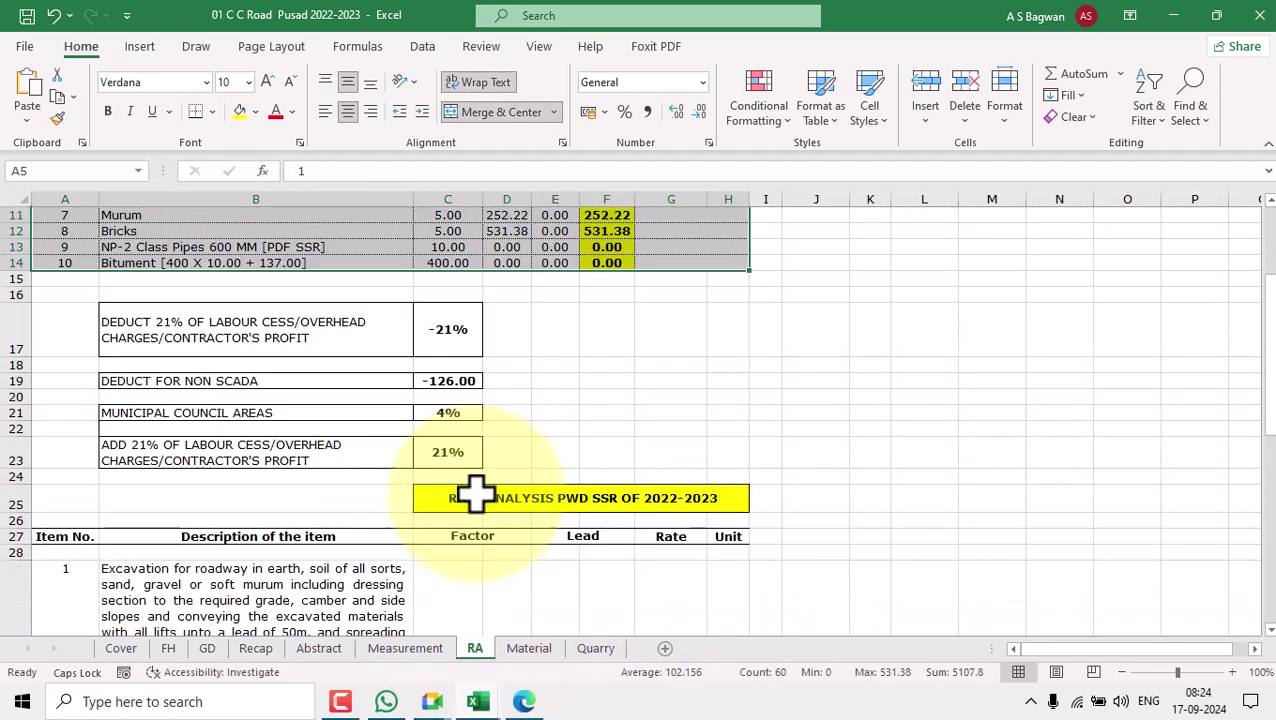
pyautogui.click(529, 648)
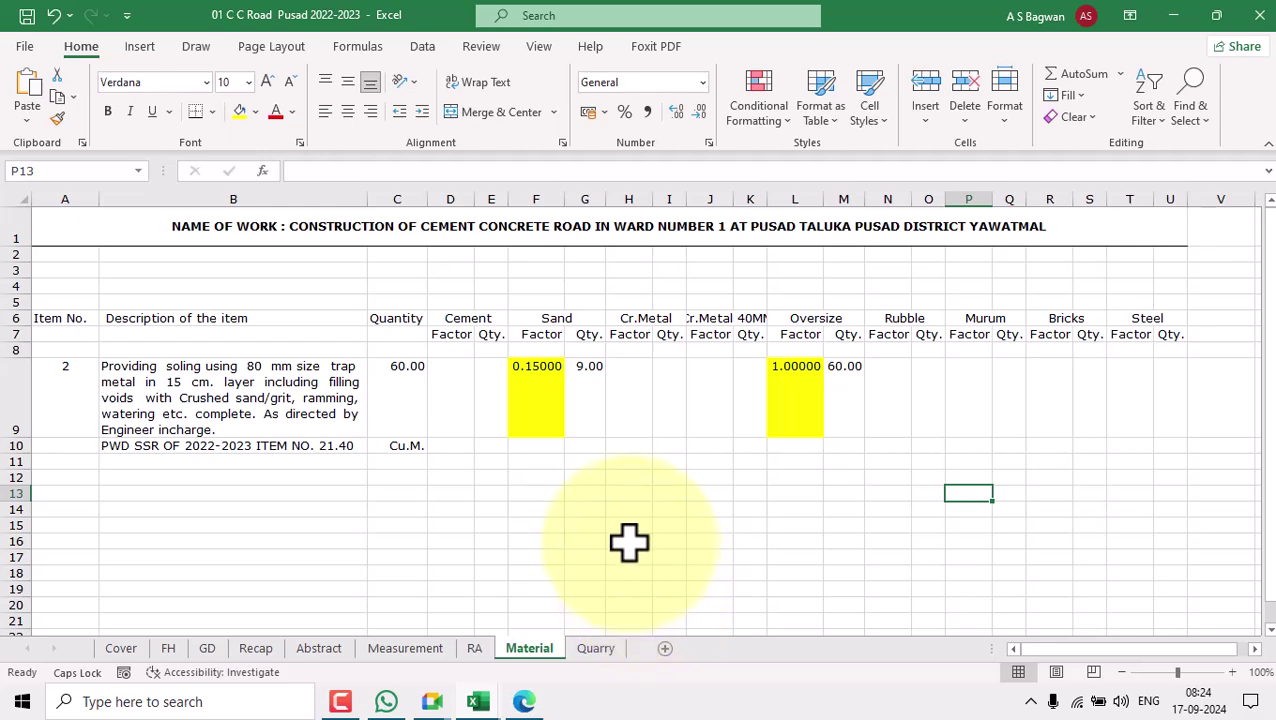
pyautogui.click(319, 648)
pyautogui.scroll(-3, 505, 500)
pyautogui.scroll(3, 480, 560)
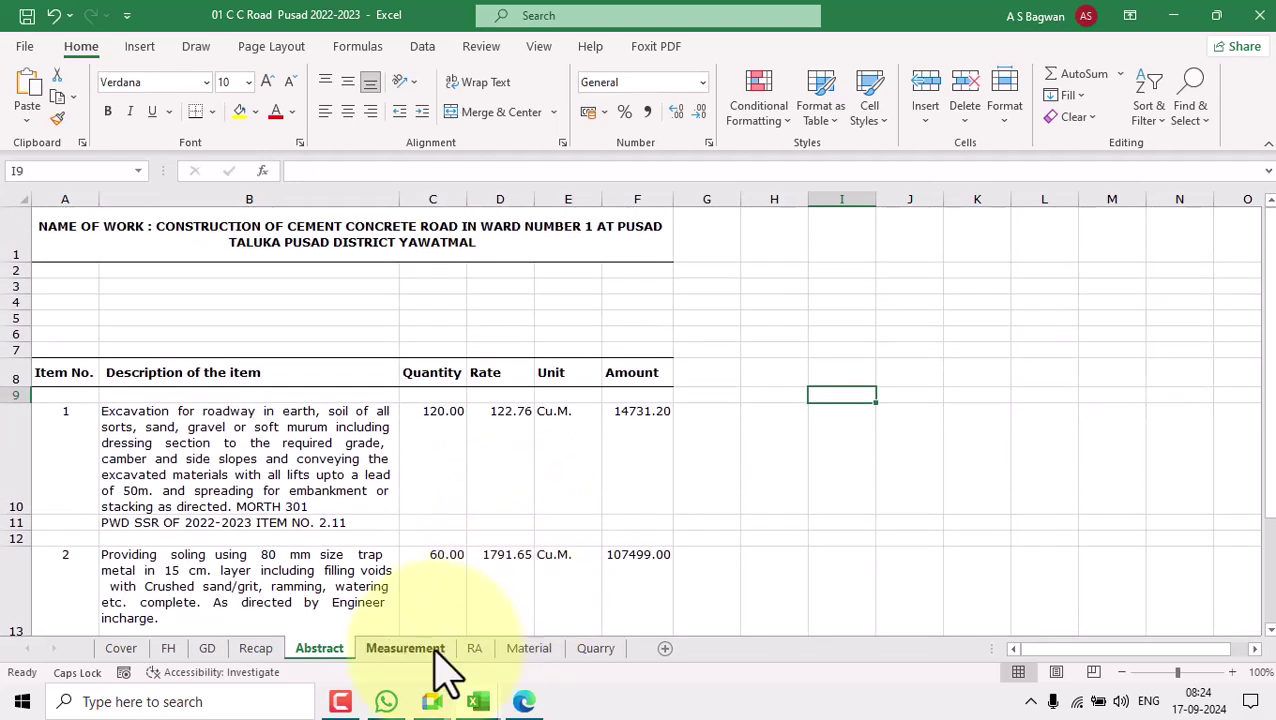
# - Return to the Measurement sheet, compare its three items and select item 3's block in rows 19 to 24
pyautogui.click(405, 648)
pyautogui.click(725, 443)
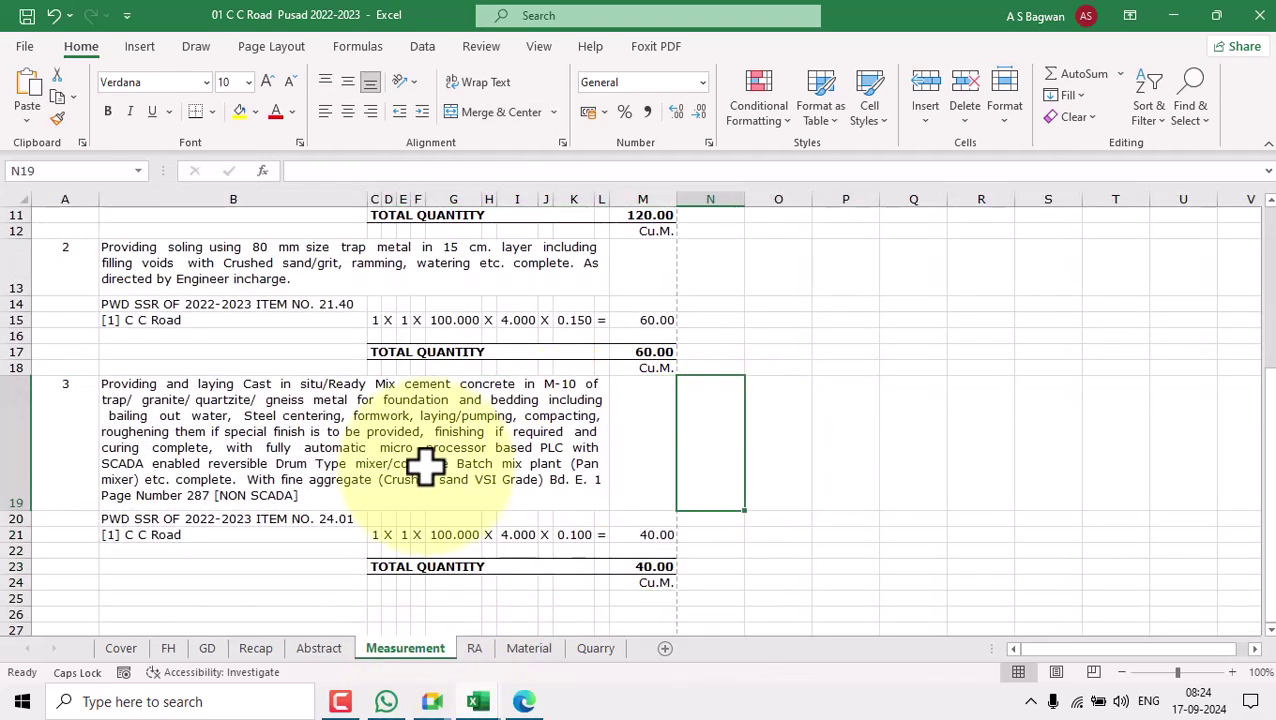
pyautogui.scroll(5, 425, 463)
pyautogui.scroll(-3, 421, 464)
pyautogui.scroll(-1, 440, 487)
pyautogui.moveTo(63, 427); pyautogui.dragTo(628, 584)
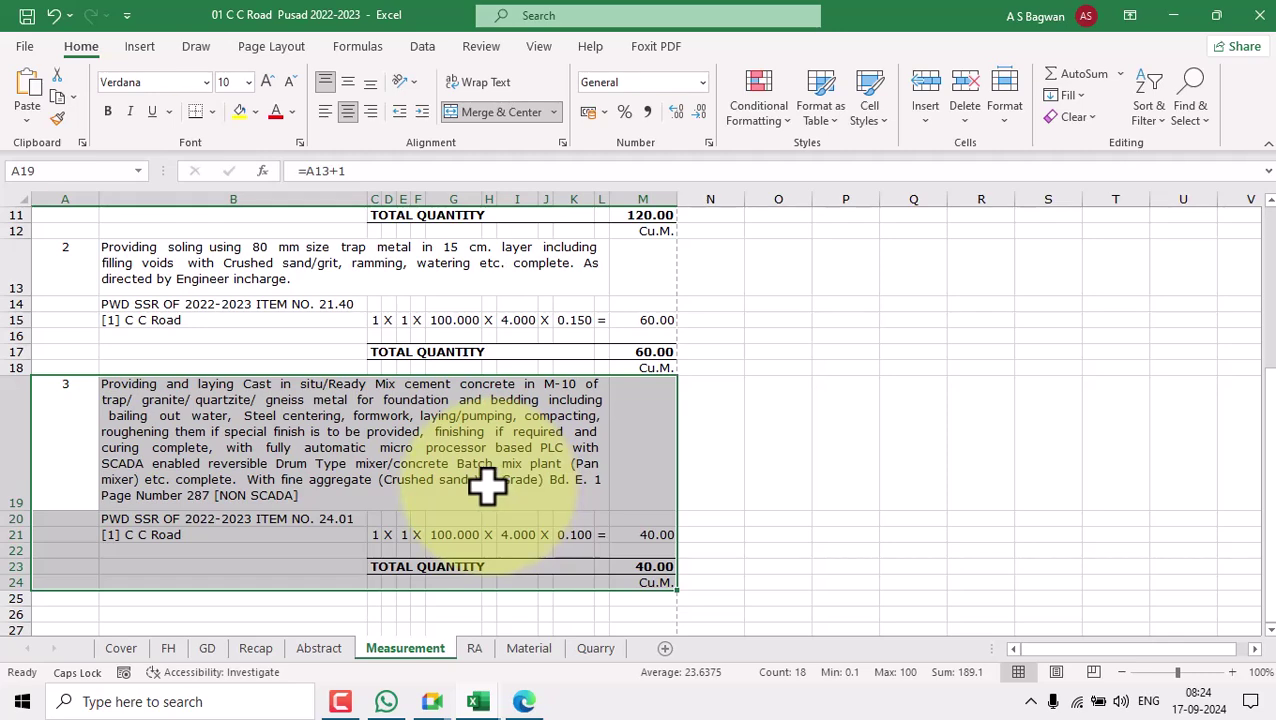
pyautogui.scroll(4, 487, 485)
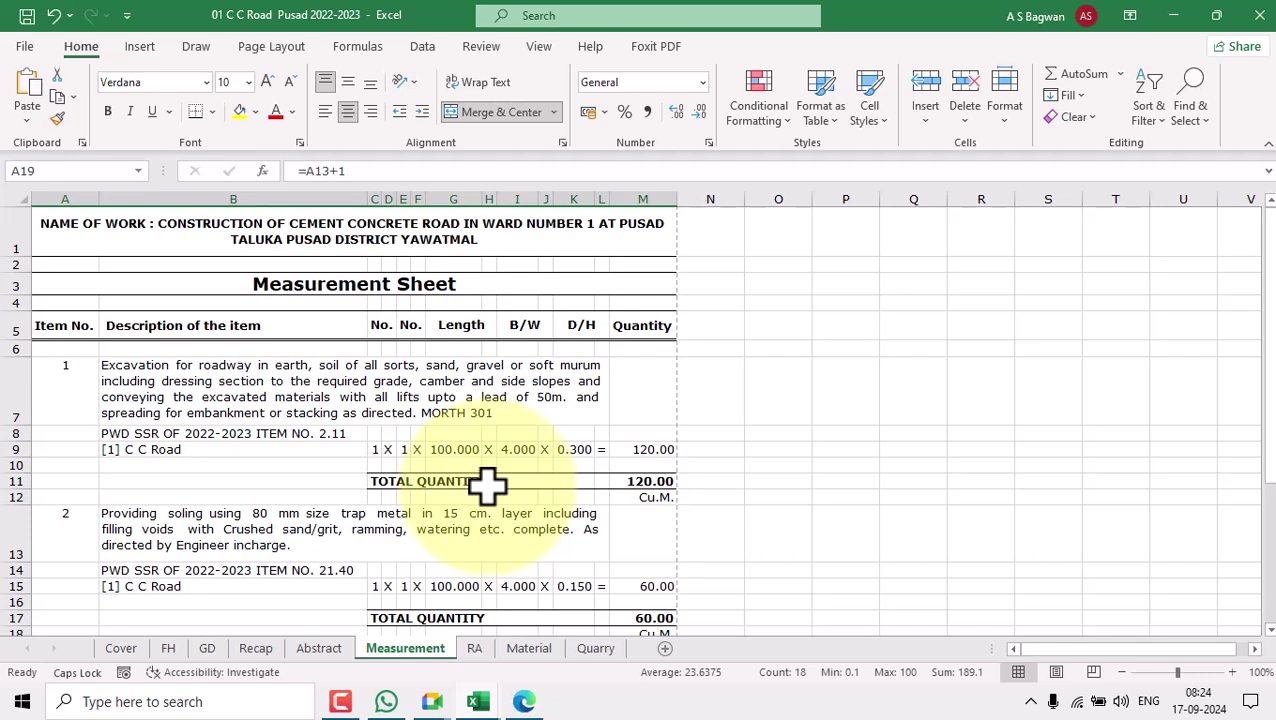
pyautogui.scroll(-4, 520, 420)
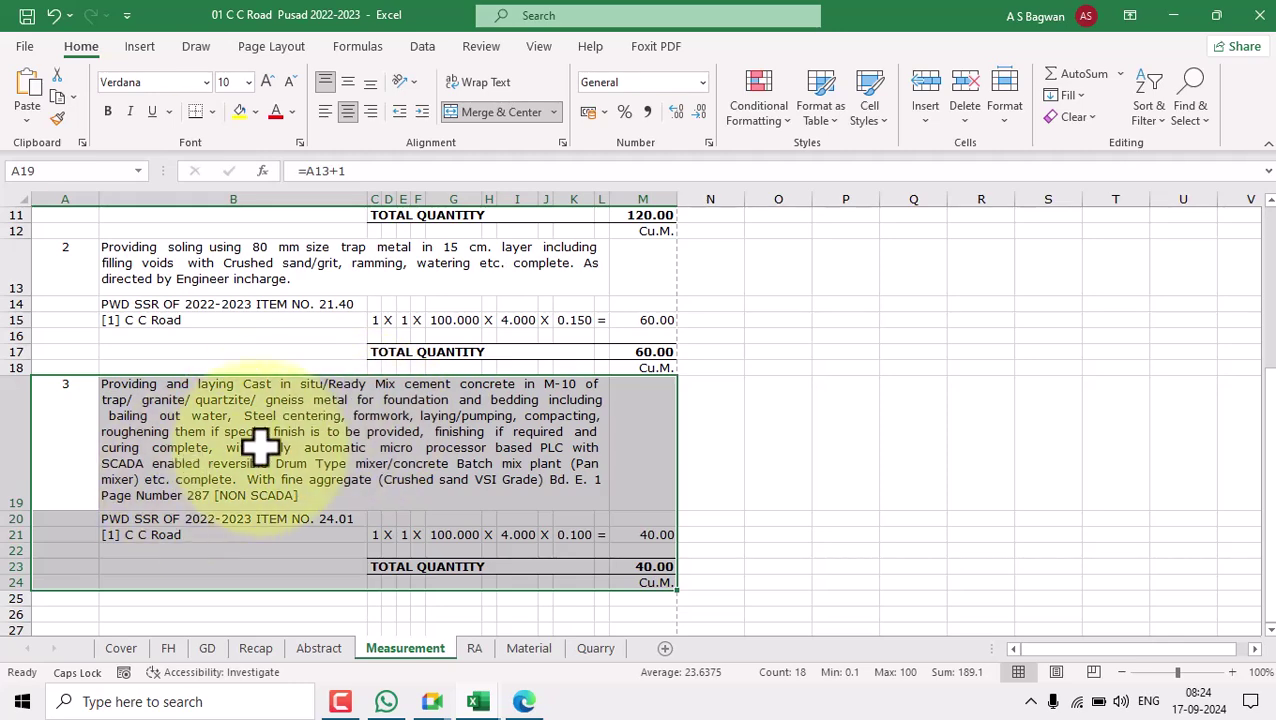
# - Delete the sheet rows covering item 3's block, A19:M24, from the Measurement sheet
pyautogui.click(77, 421)
pyautogui.moveTo(97, 433); pyautogui.dragTo(648, 580)
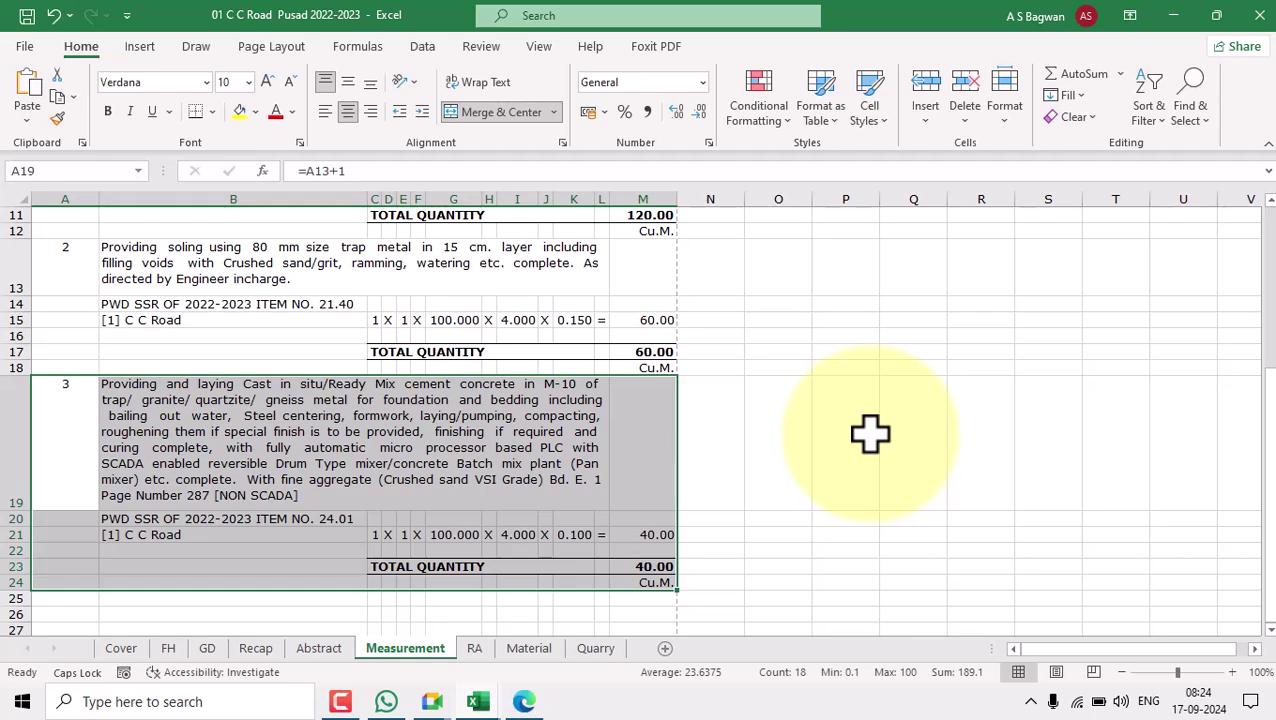
pyautogui.click(911, 404)
pyautogui.moveTo(43, 468); pyautogui.dragTo(660, 582)
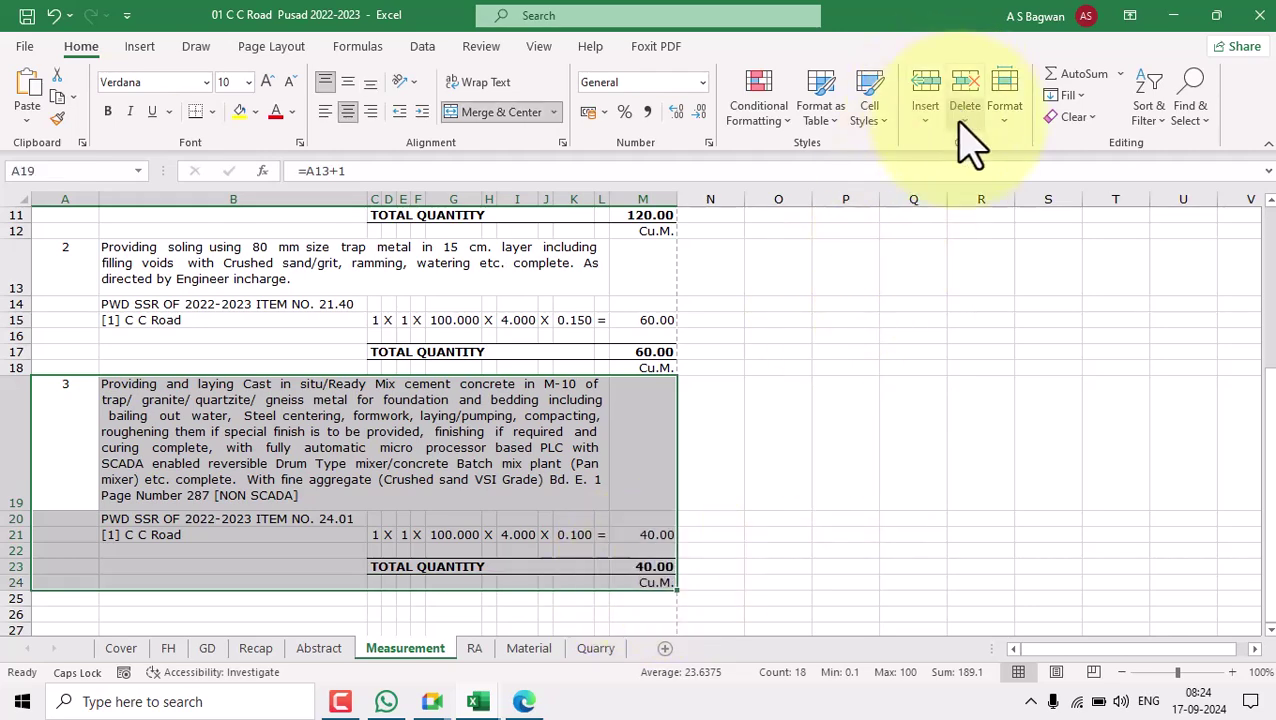
pyautogui.click(964, 119)
pyautogui.click(1040, 180)
pyautogui.click(940, 432)
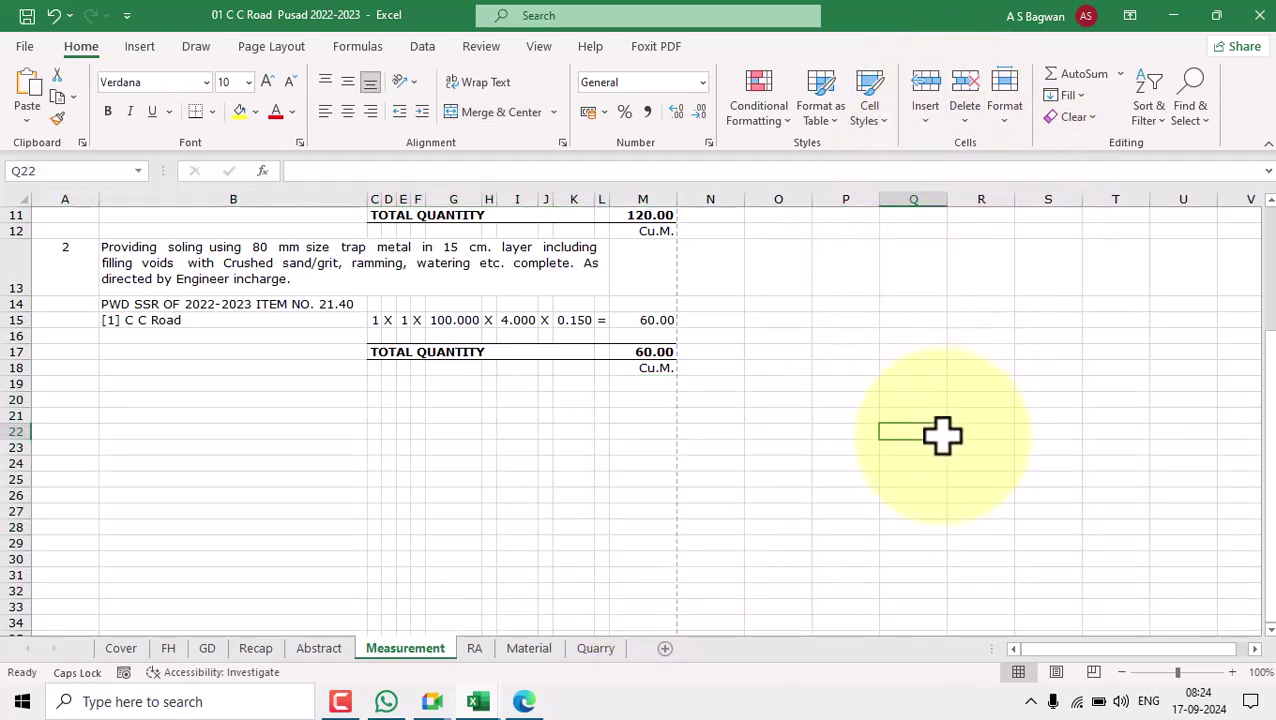
# - Undo the deletion of item 3's rows
pyautogui.scroll(2, 669, 375)
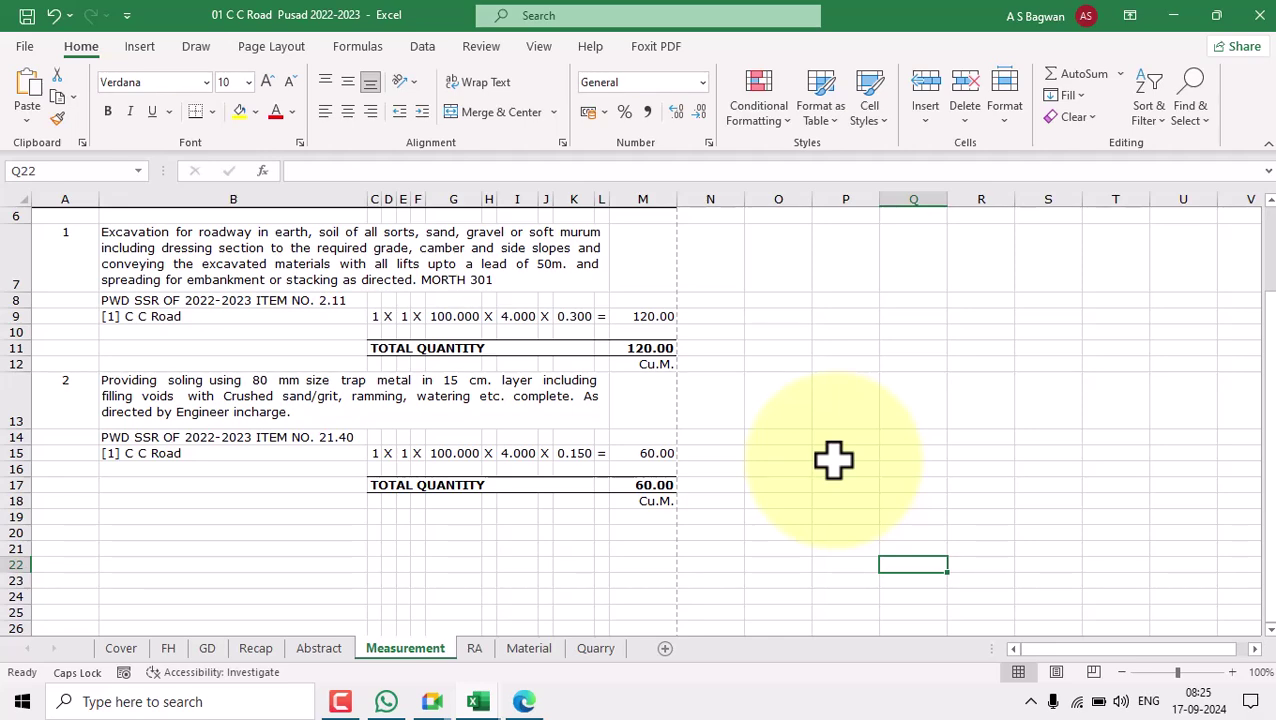
pyautogui.hotkey('ctrl', 'z')
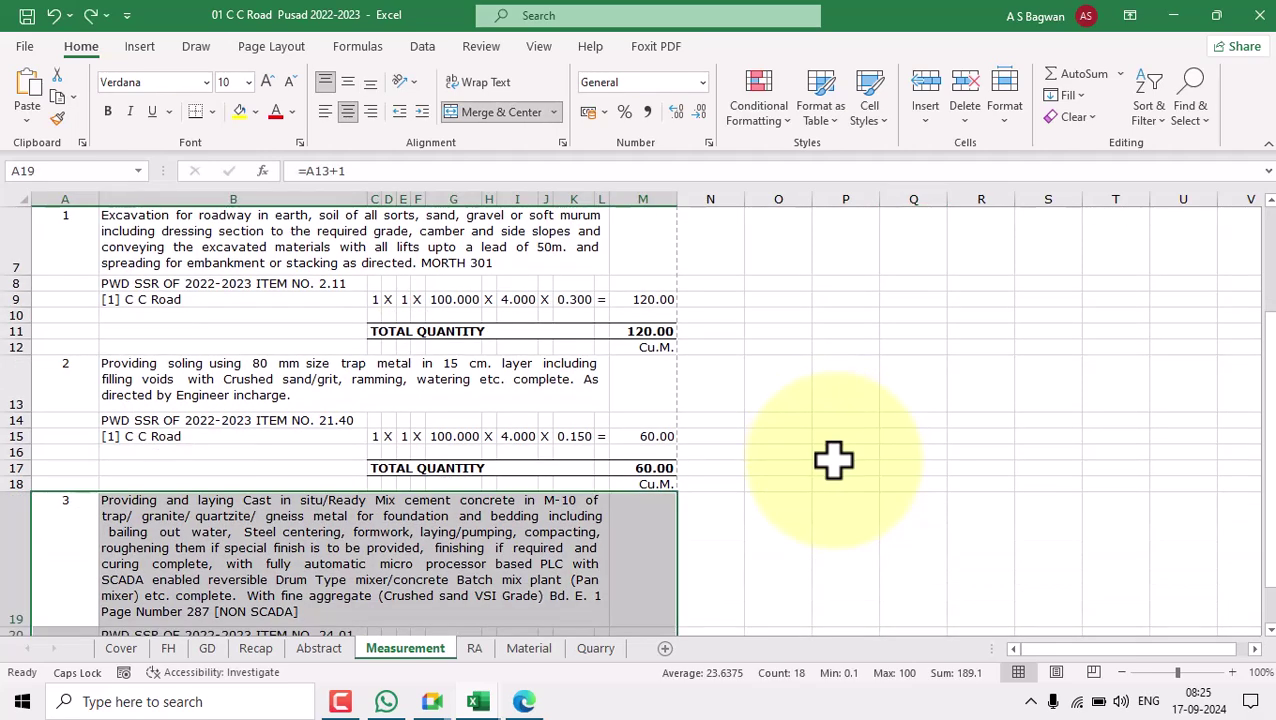
pyautogui.click(840, 466)
# - Remove item 3 from the Measurement sheet by selecting A19:M24 and deleting those sheet rows
pyautogui.scroll(-2, 851, 466)
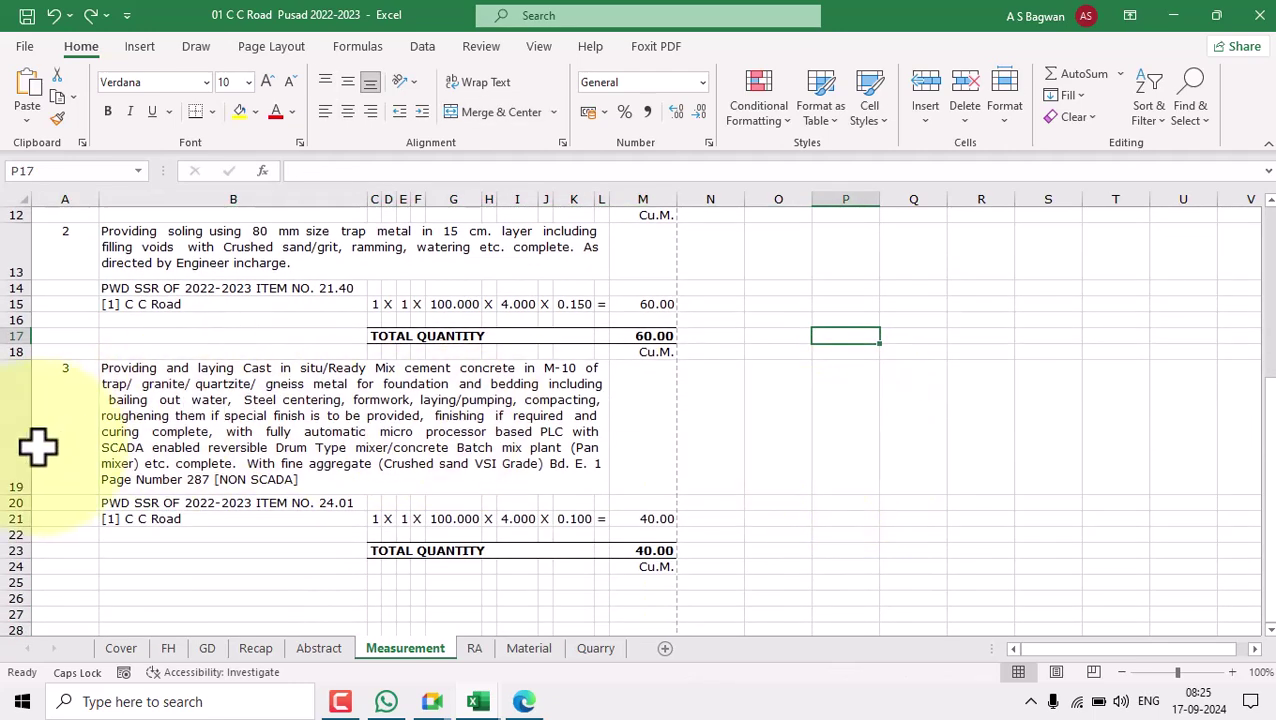
pyautogui.click(63, 413)
pyautogui.moveTo(77, 407); pyautogui.dragTo(668, 570)
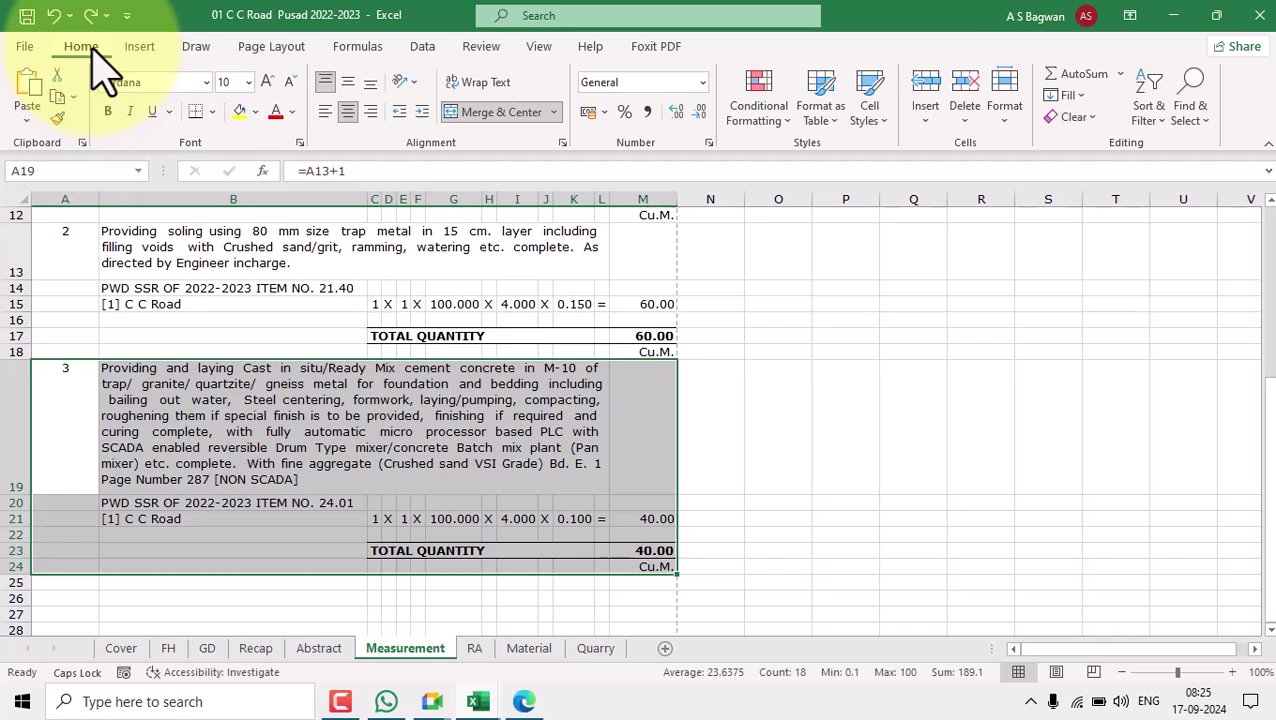
pyautogui.click(964, 127)
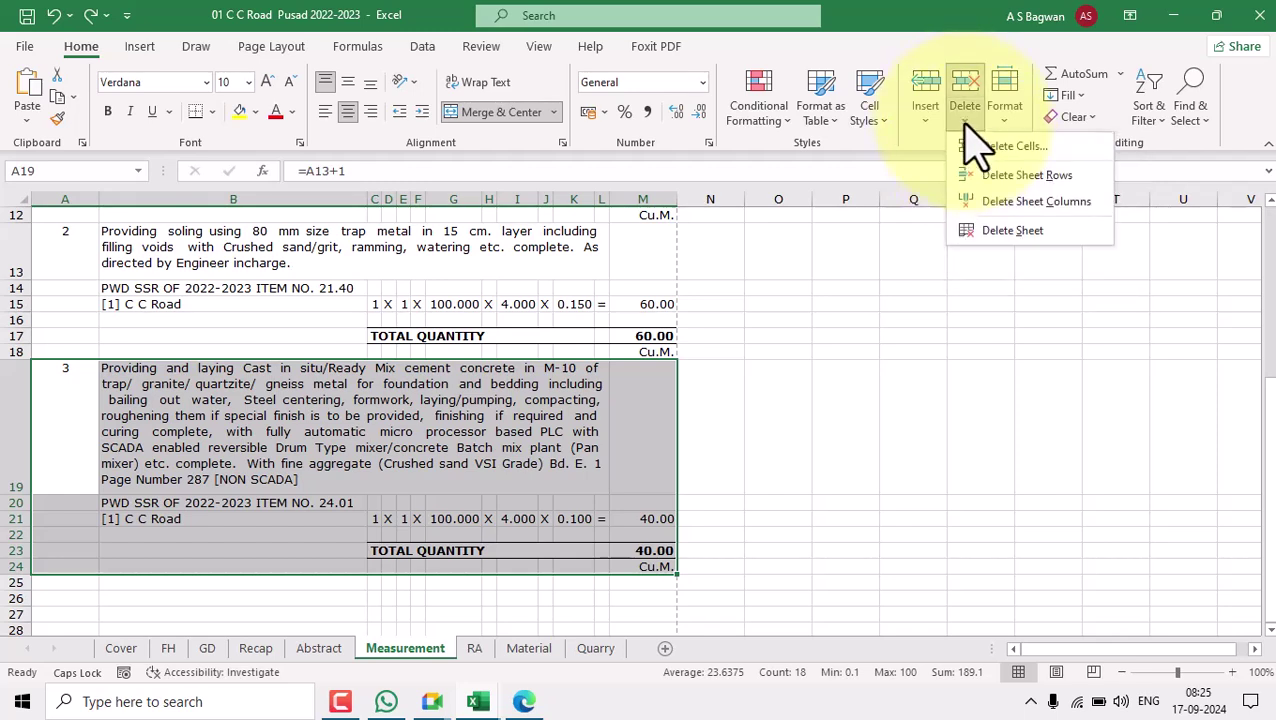
pyautogui.click(1016, 180)
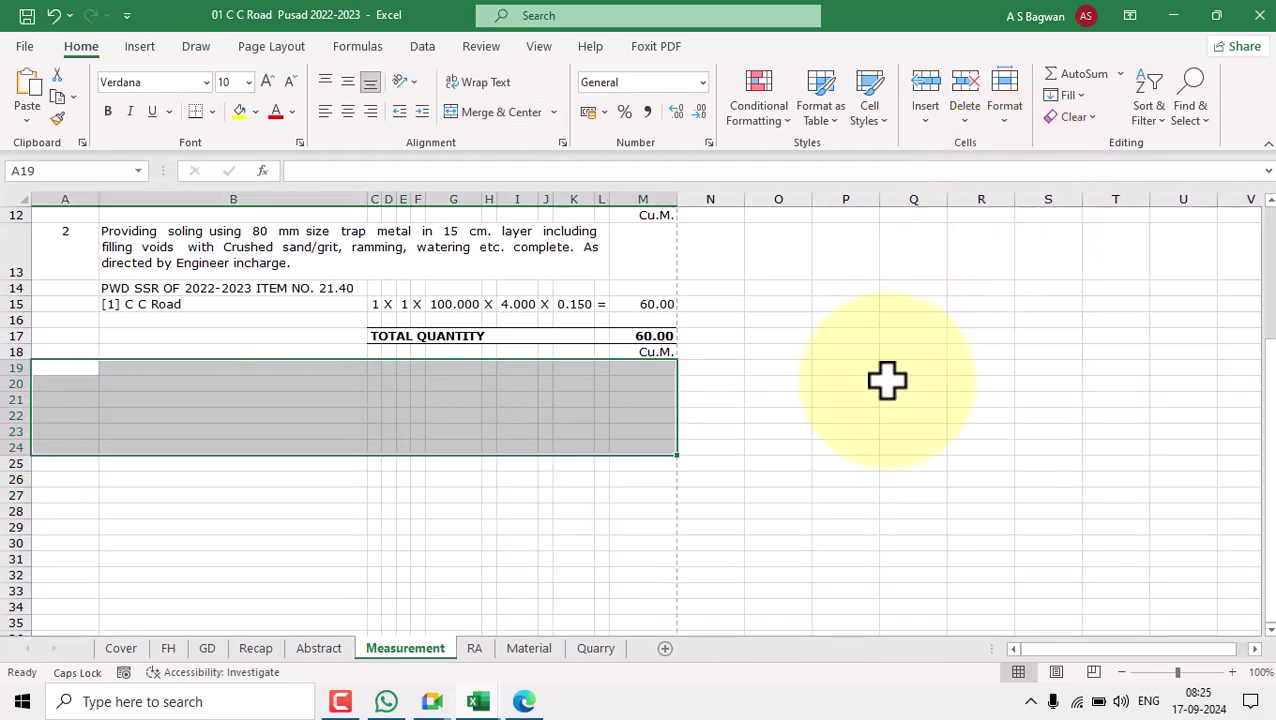
pyautogui.scroll(4, 765, 440)
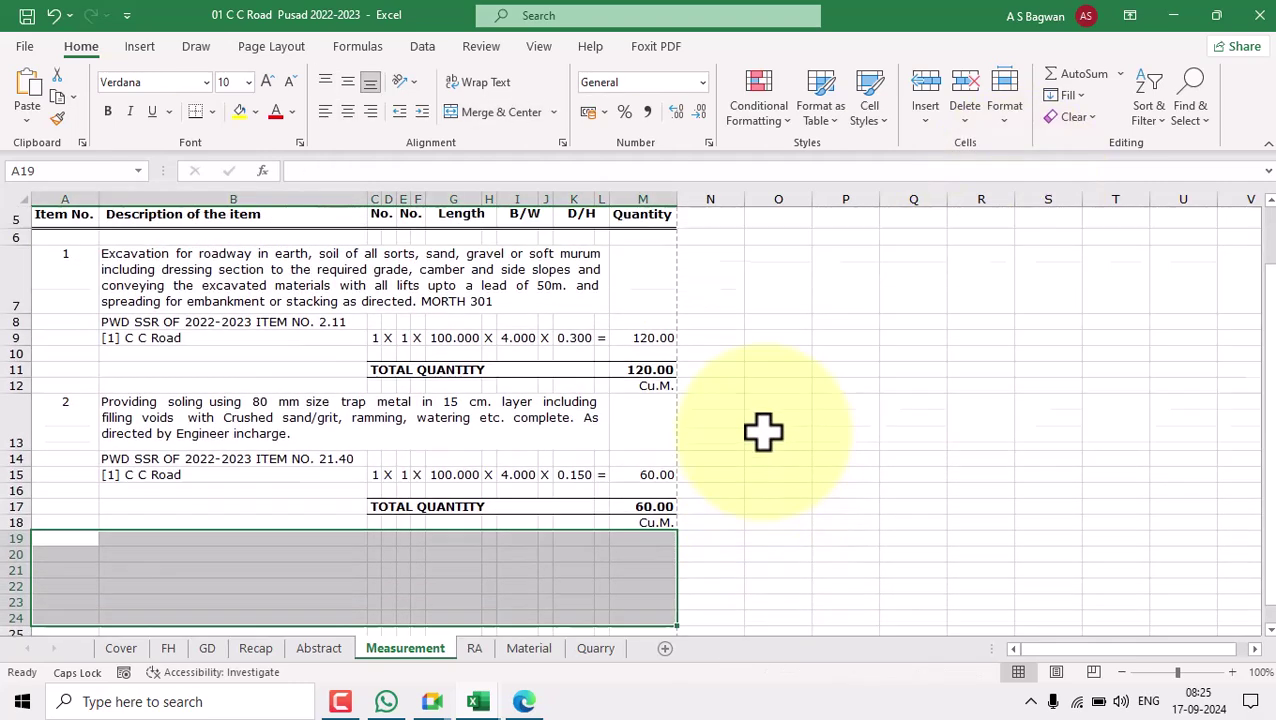
pyautogui.scroll(-2, 767, 453)
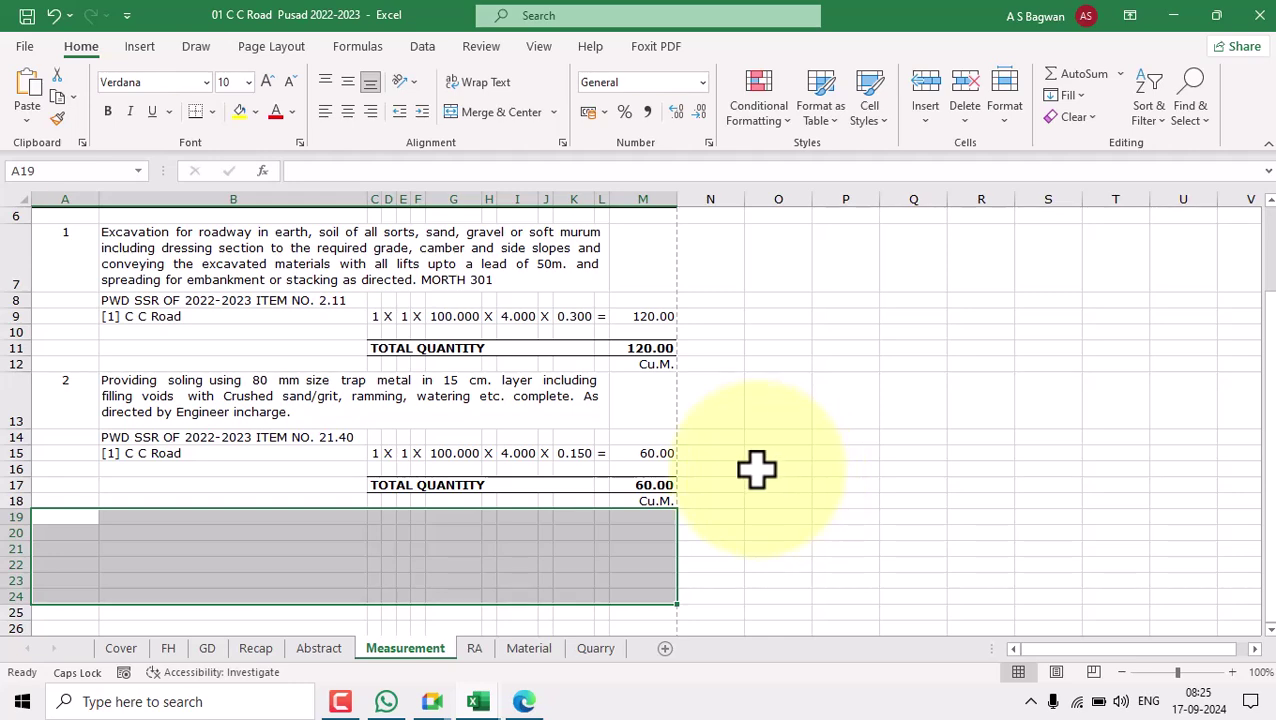
pyautogui.click(781, 467)
pyautogui.scroll(-2, 786, 478)
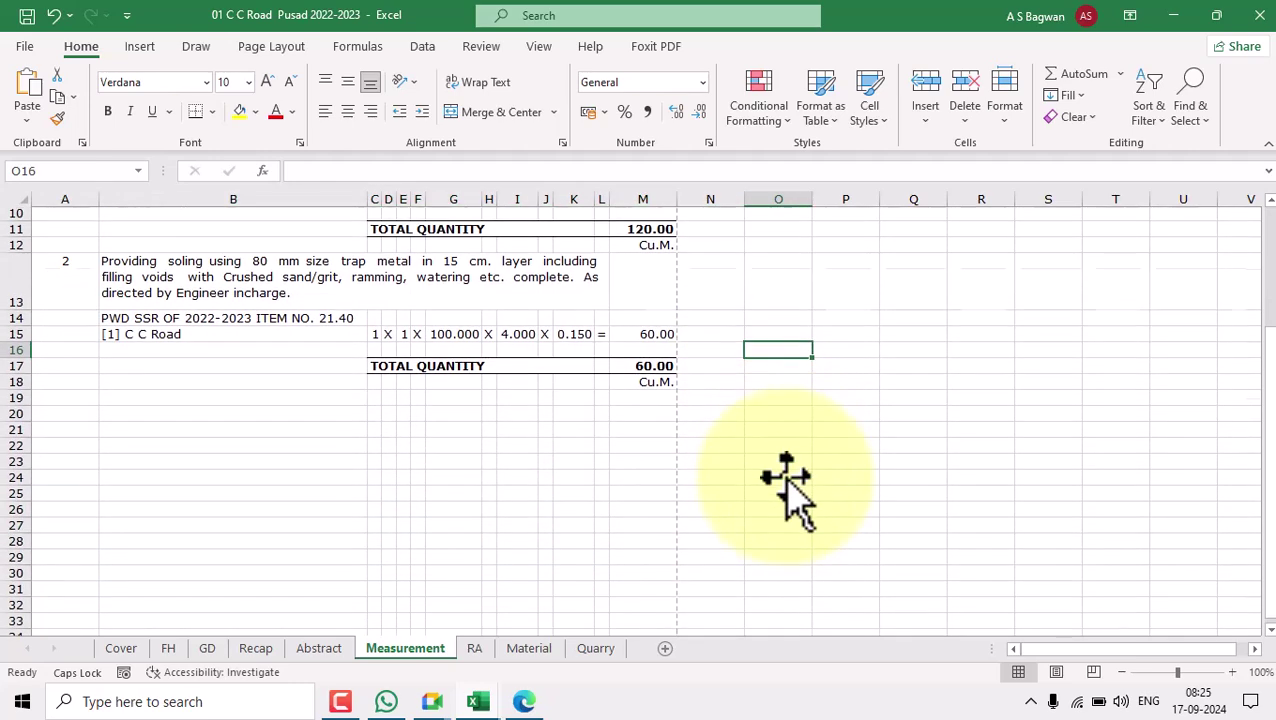
pyautogui.scroll(3, 785, 476)
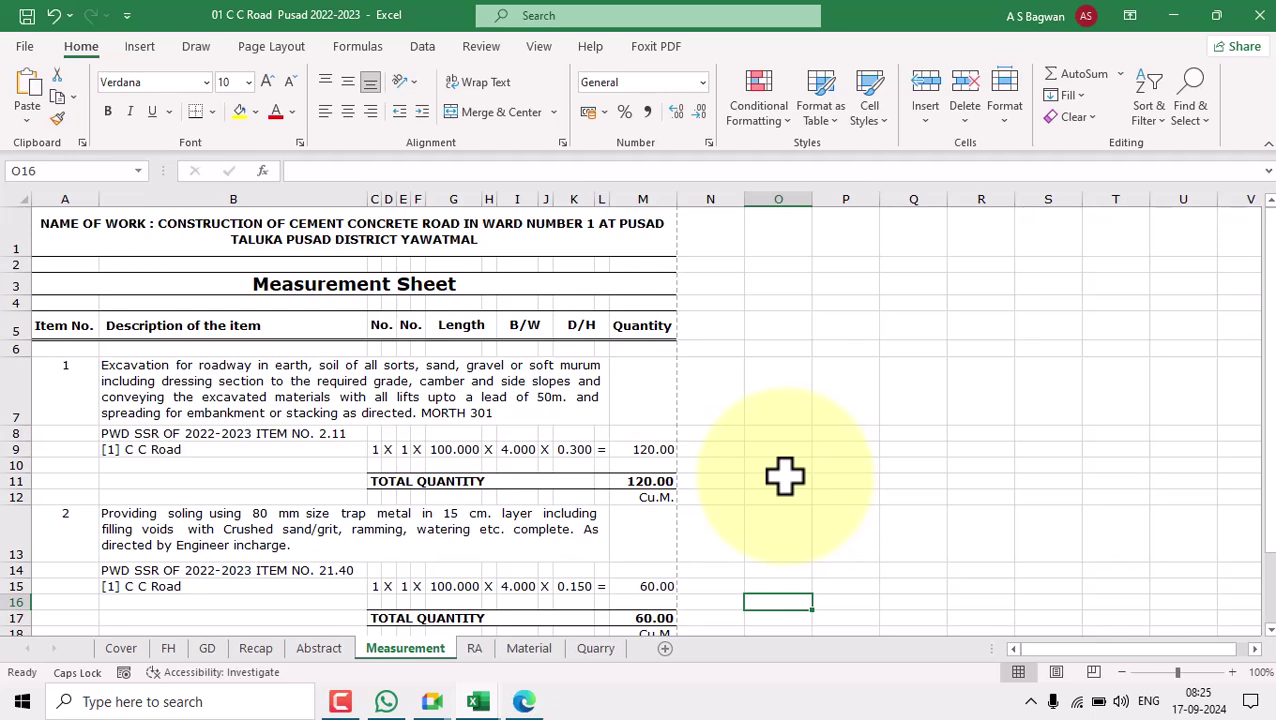
pyautogui.scroll(-3, 785, 476)
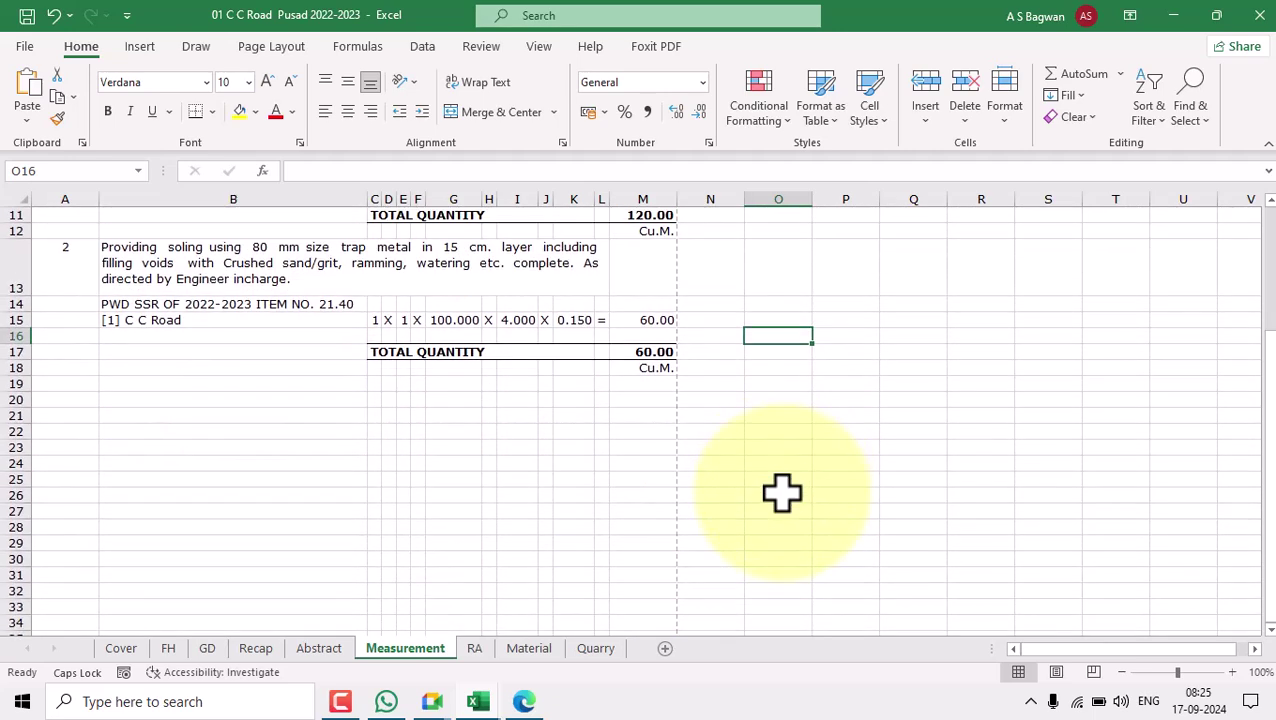
pyautogui.scroll(3, 773, 478)
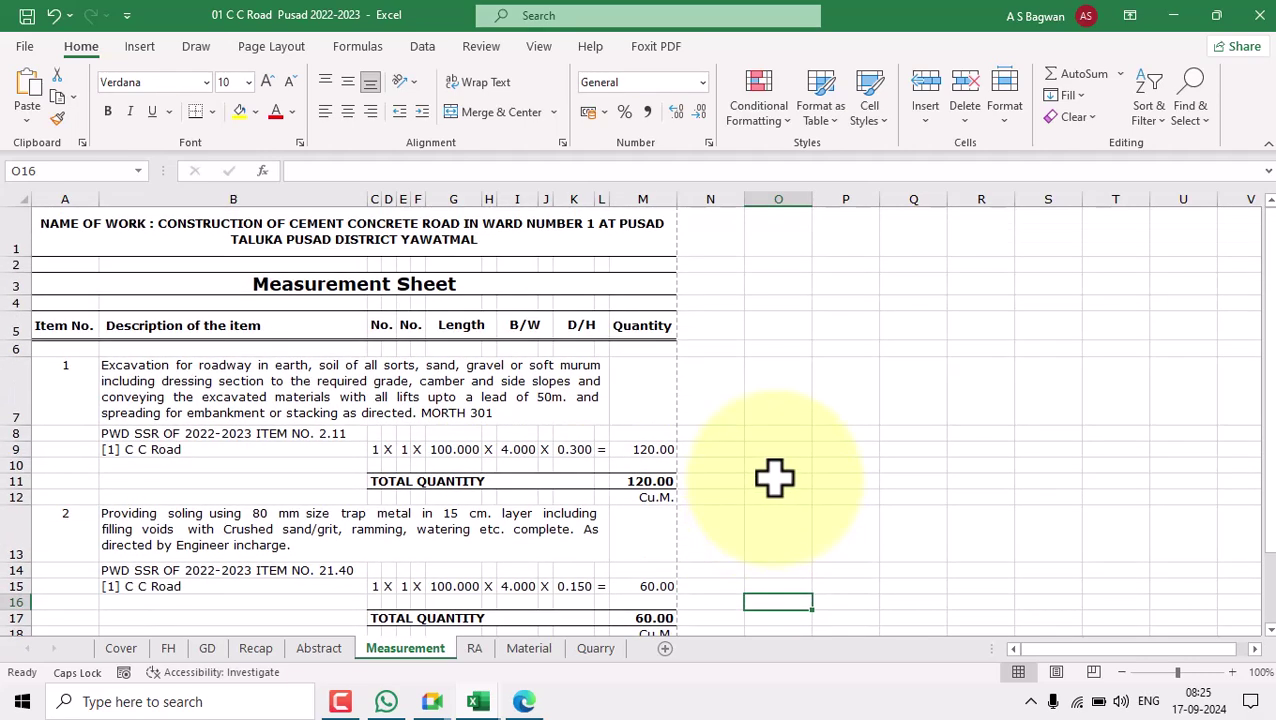
pyautogui.scroll(-2, 775, 480)
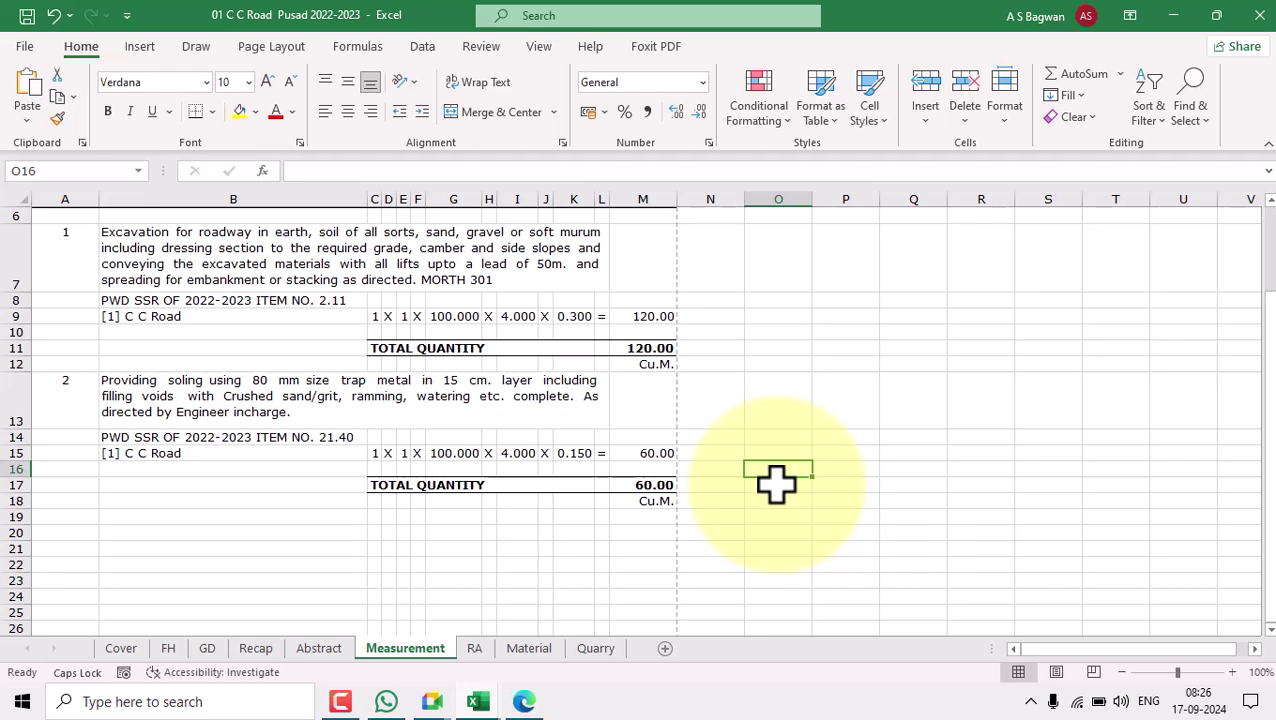
# - Undo the deletion of item 3's rows
pyautogui.hotkey('ctrl', 'shift', 'n')
pyautogui.click(836, 500)
pyautogui.scroll(-1, 836, 471)
pyautogui.scroll(-3, 836, 471)
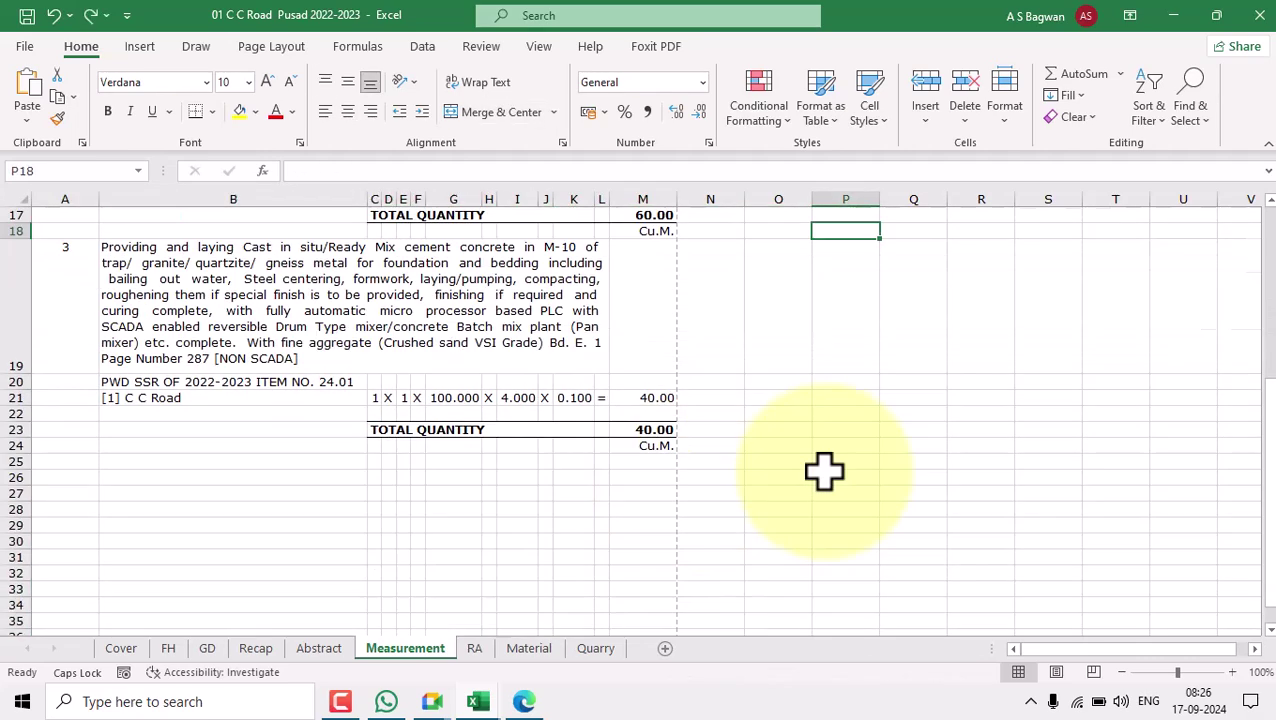
# - Clear the contents of item 3's block, A19:M24, and check the cells for leftover merging and borders
pyautogui.moveTo(85, 290); pyautogui.dragTo(666, 447)
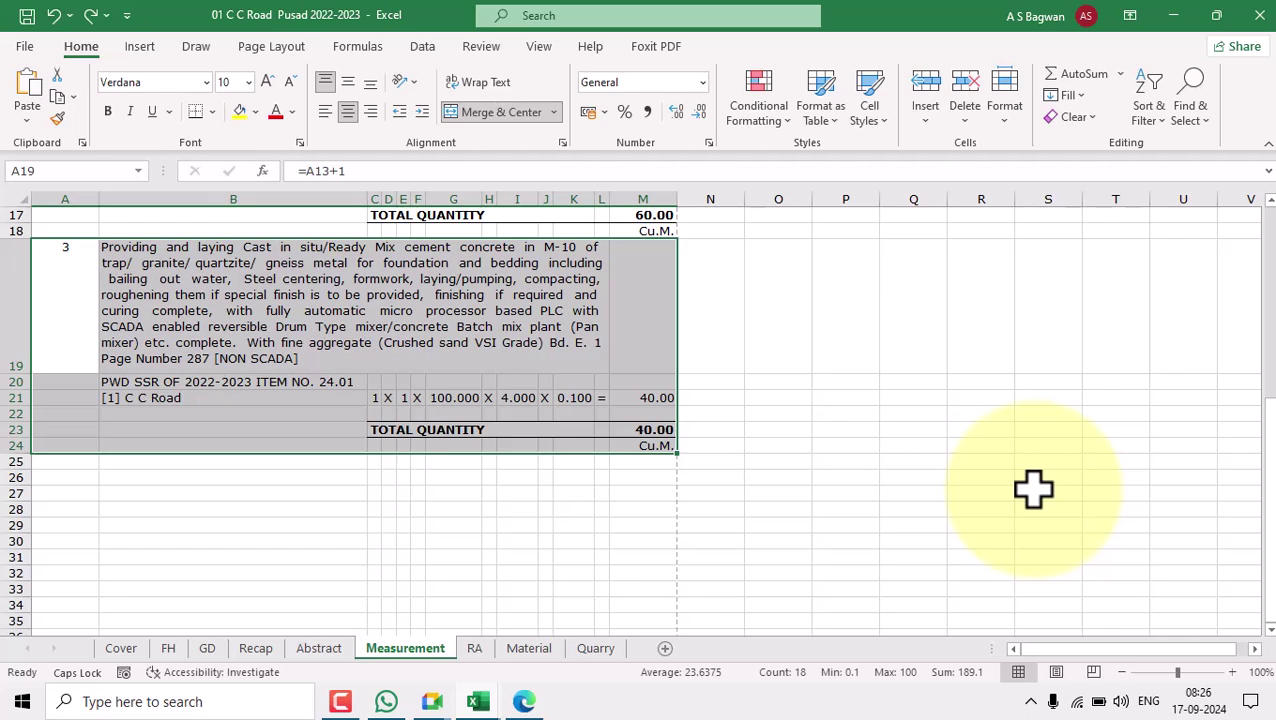
pyautogui.press('Delete')
pyautogui.click(789, 424)
pyautogui.click(399, 305)
pyautogui.click(636, 340)
pyautogui.click(588, 429)
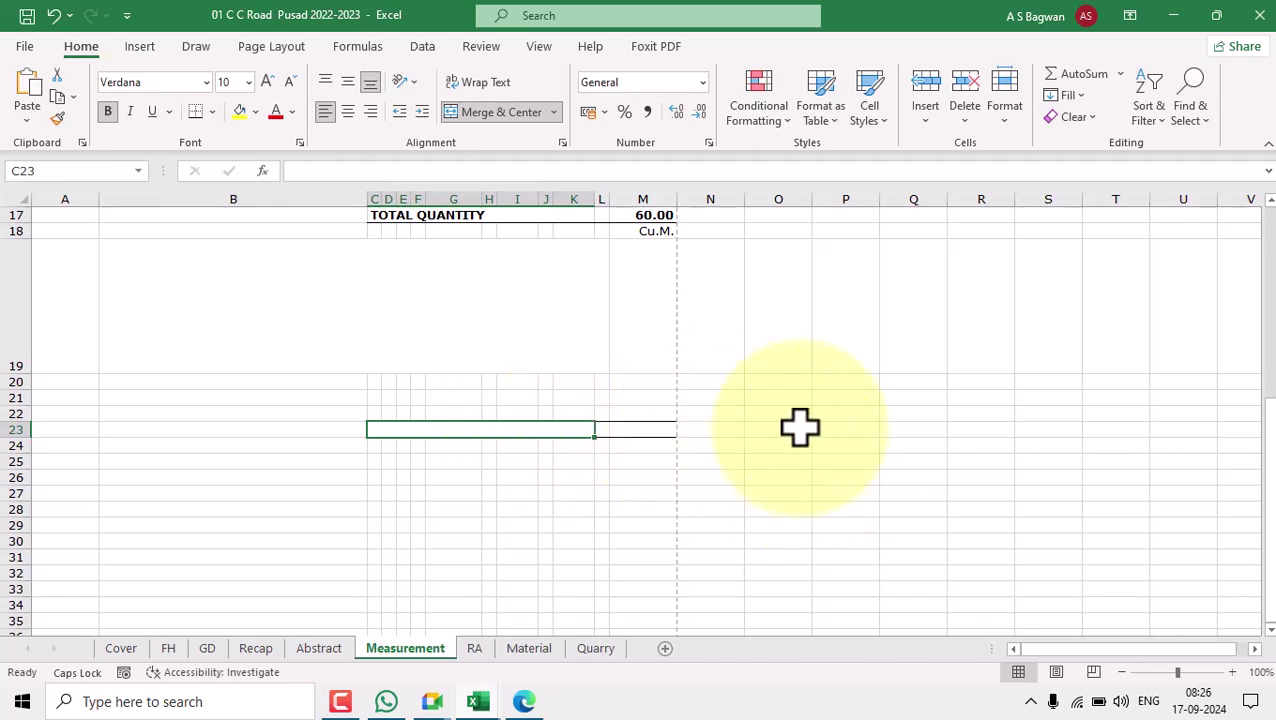
# - Delete the sheet rows covering the emptied item 3 block, A19:M23
pyautogui.moveTo(85, 282); pyautogui.dragTo(654, 430)
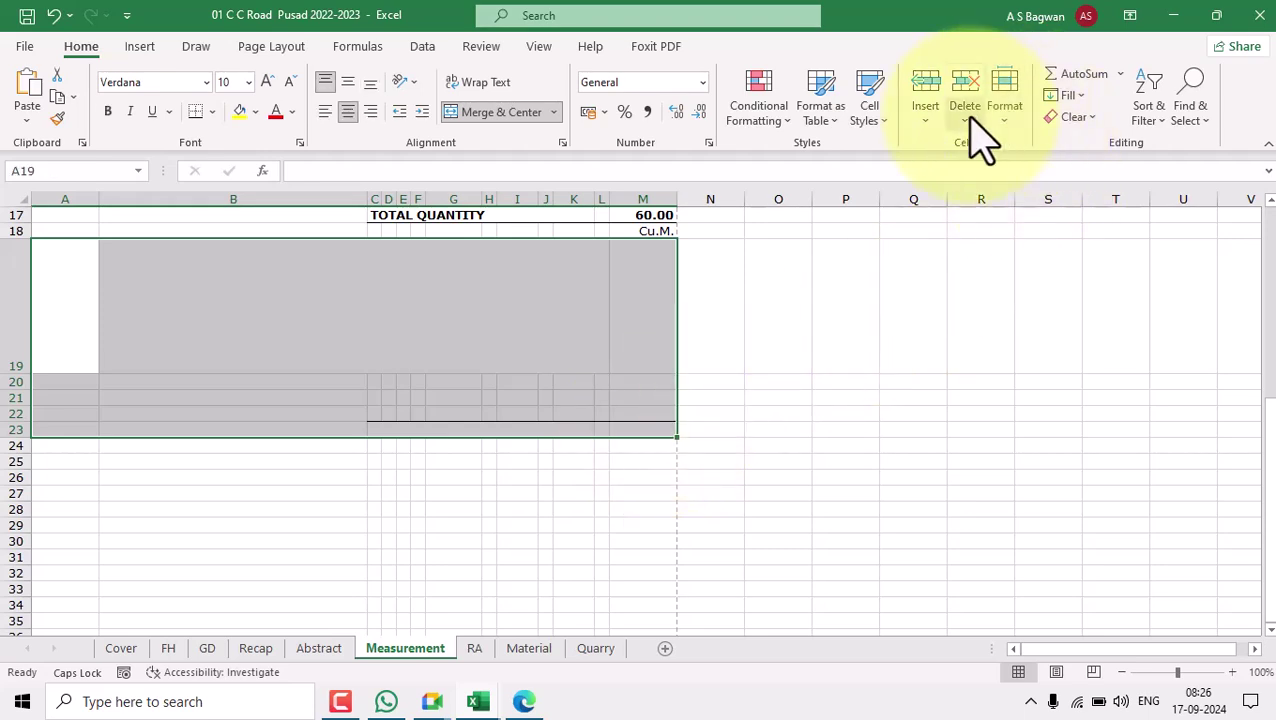
pyautogui.click(964, 122)
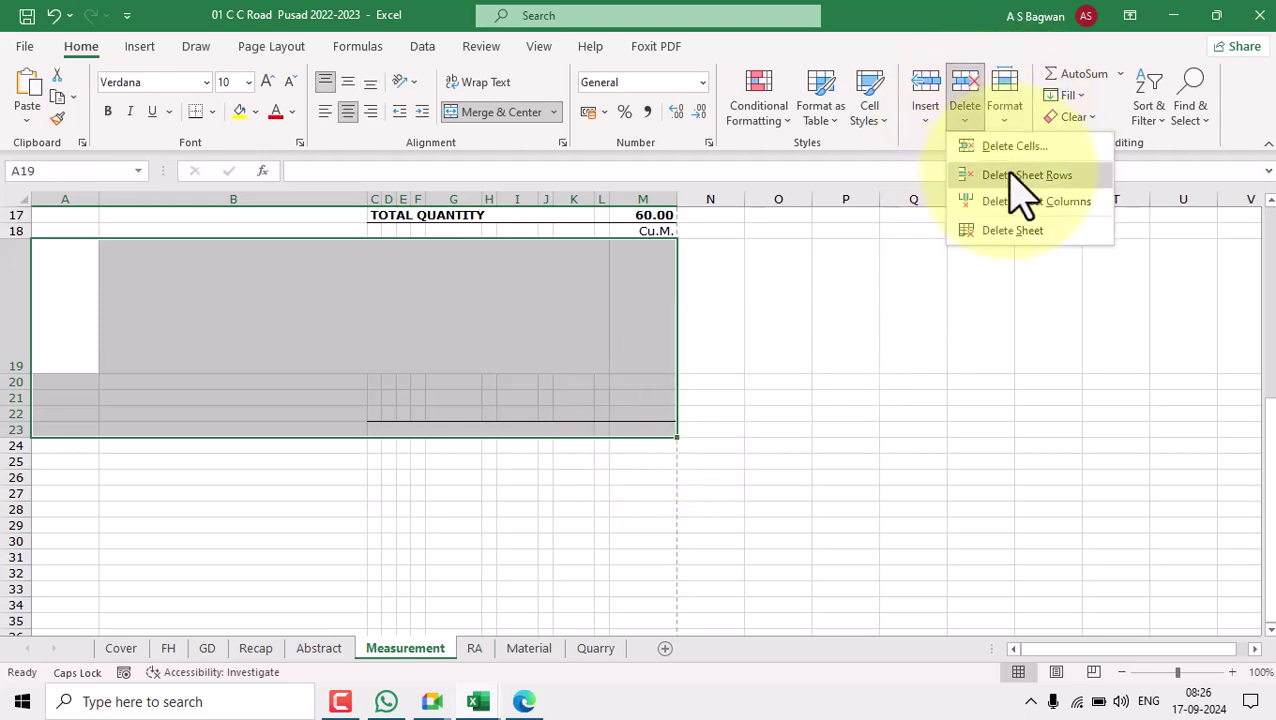
pyautogui.click(1010, 176)
pyautogui.click(826, 490)
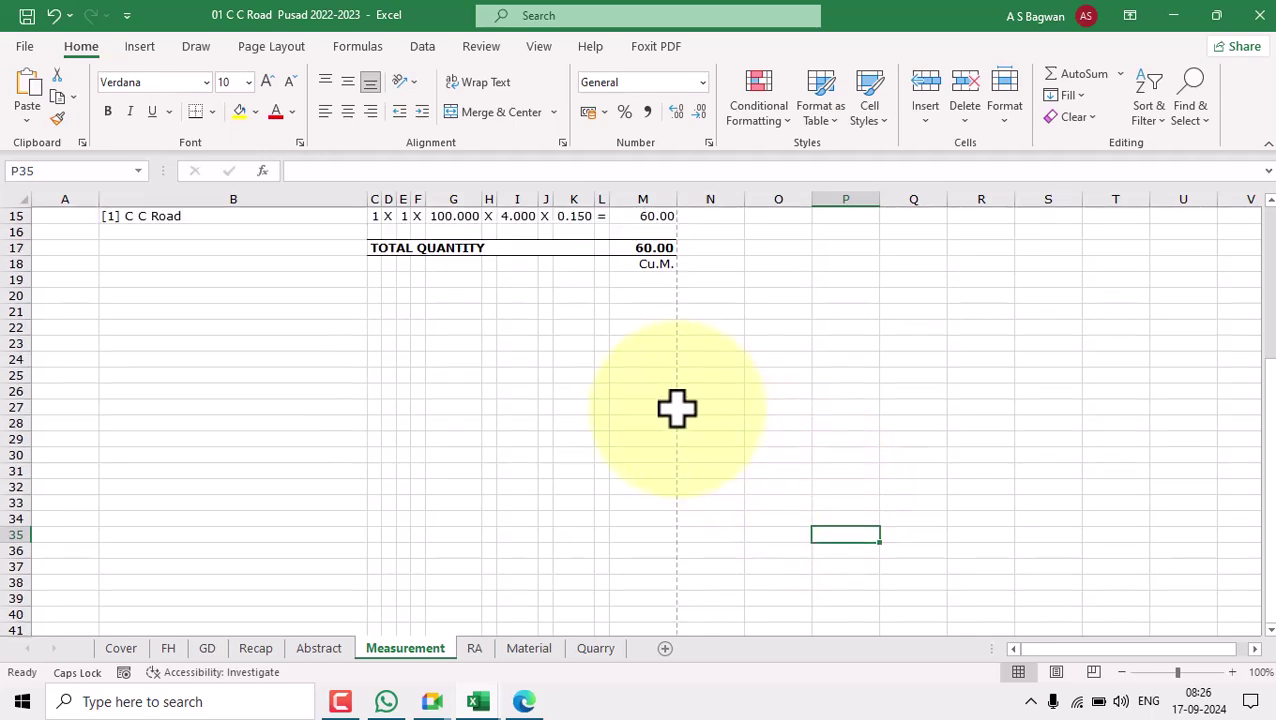
# - Compare the extents of the two remaining item blocks, A7:M12 and A13:M18, on the Measurement sheet
pyautogui.scroll(5, 678, 408)
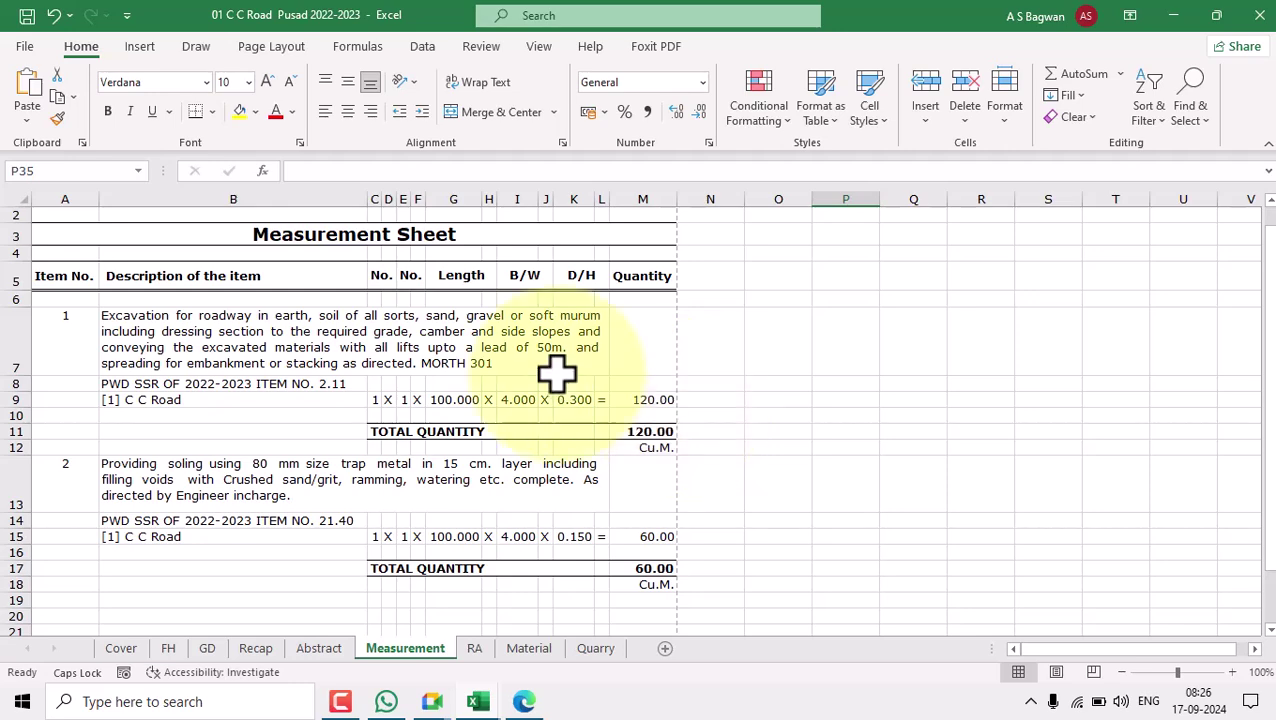
pyautogui.moveTo(74, 340); pyautogui.dragTo(657, 445)
pyautogui.scroll(-1, 515, 428)
pyautogui.moveTo(102, 378); pyautogui.dragTo(625, 481)
pyautogui.scroll(2, 723, 421)
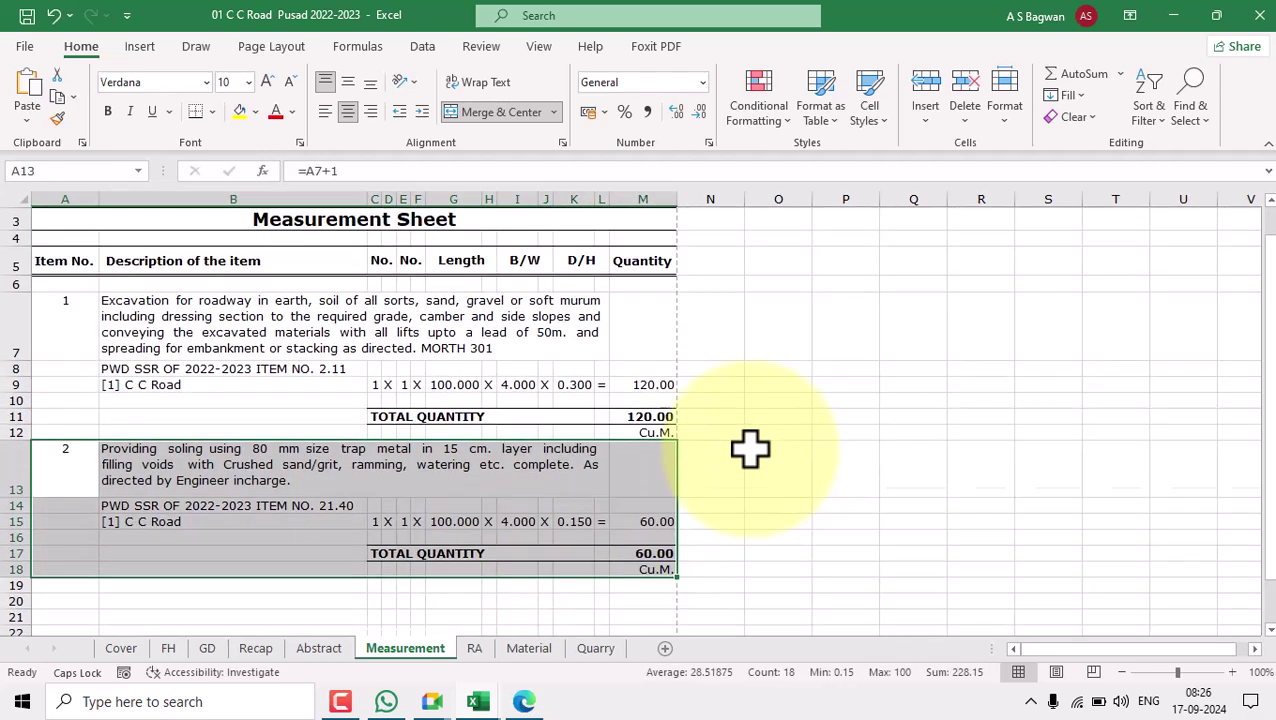
pyautogui.click(877, 508)
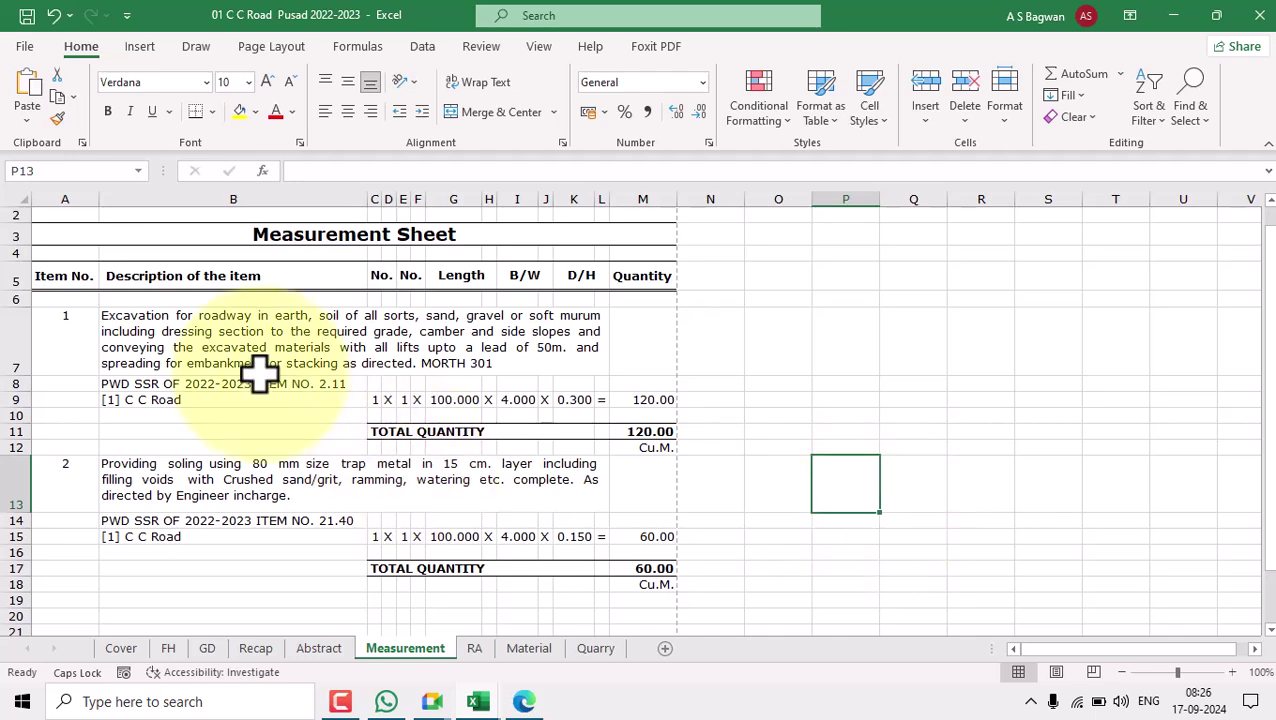
# - Copy item 1's block, A7:M12, and paste it below item 2 starting at A19
pyautogui.moveTo(60, 330); pyautogui.dragTo(664, 448)
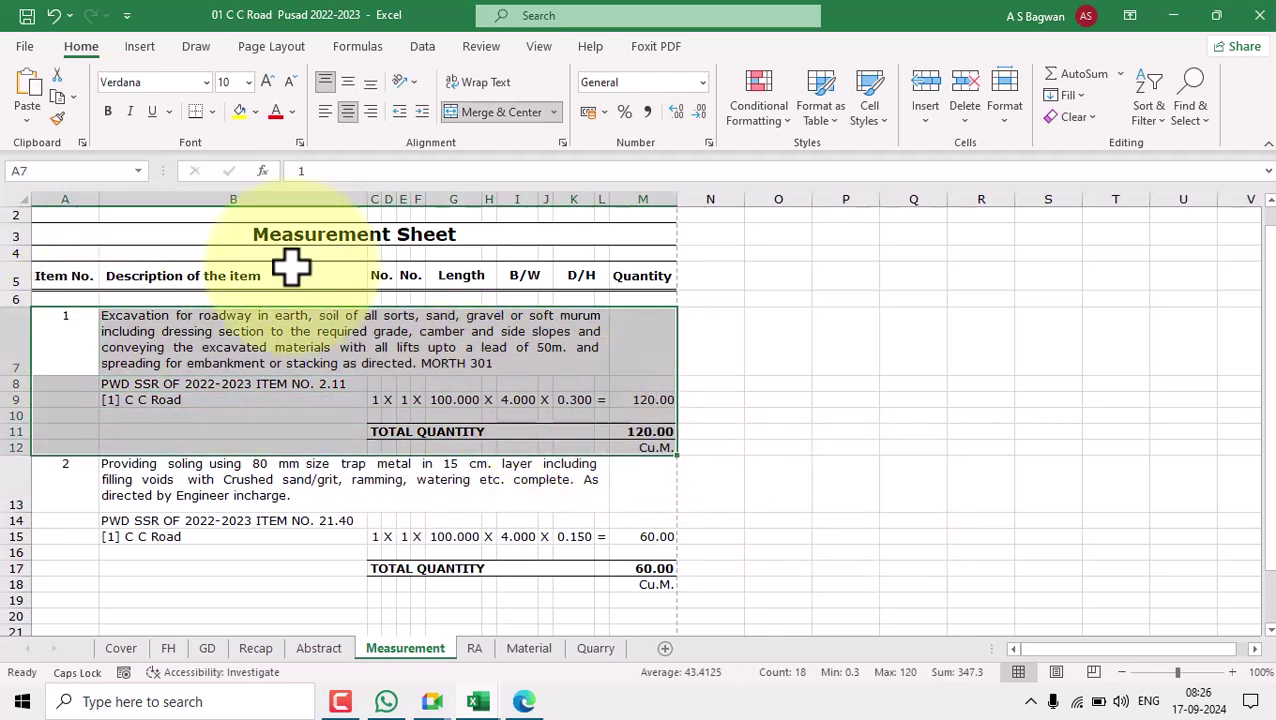
pyautogui.click(57, 96)
pyautogui.scroll(-2, 300, 420)
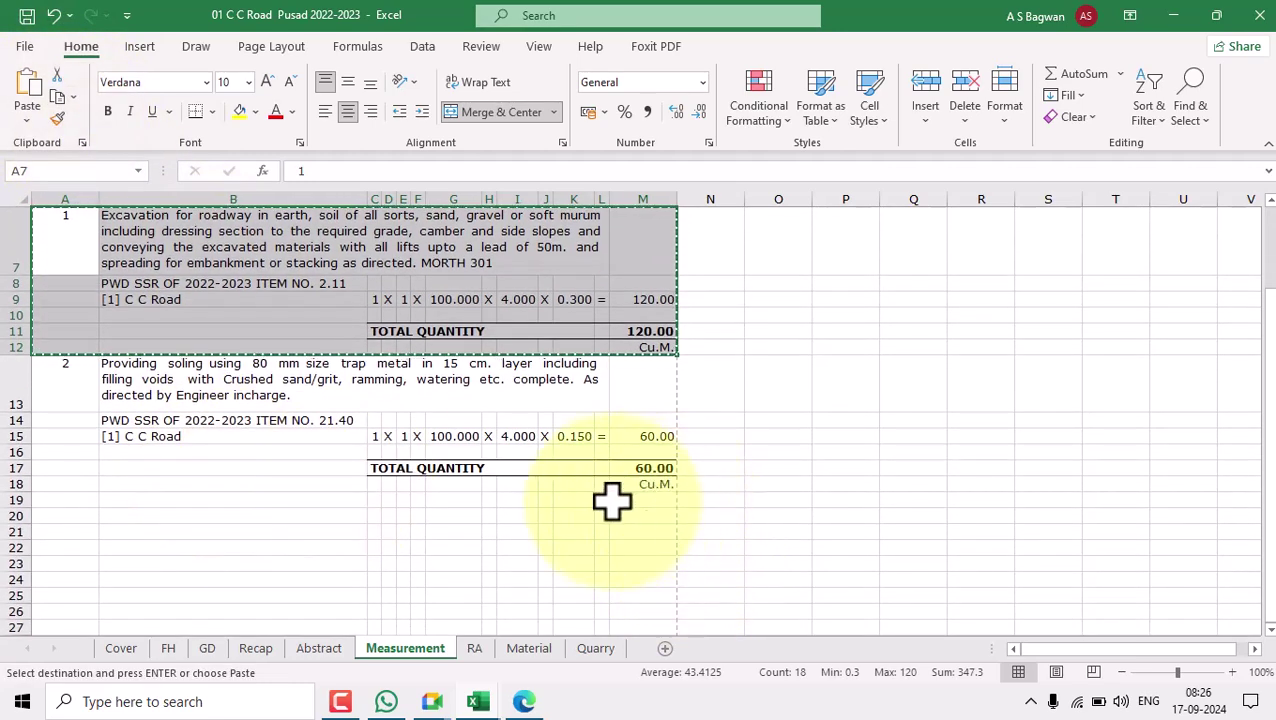
pyautogui.click(57, 500)
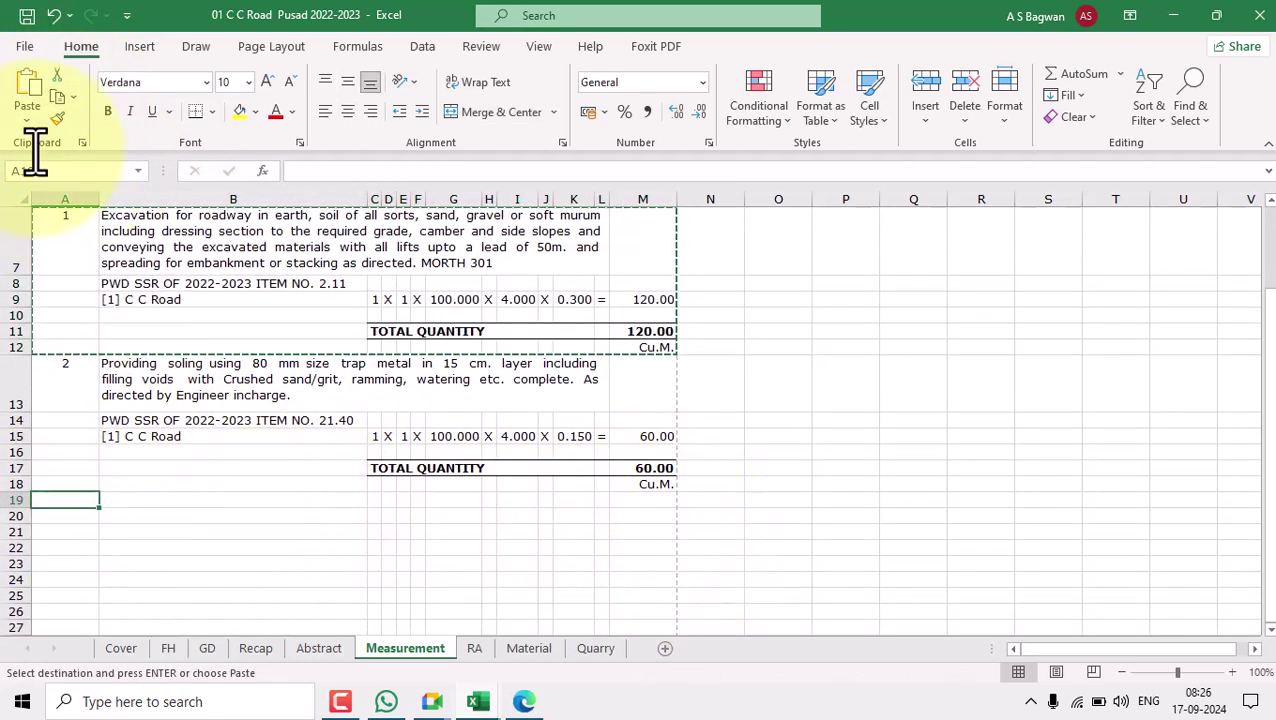
pyautogui.click(22, 100)
pyautogui.scroll(2, 413, 222)
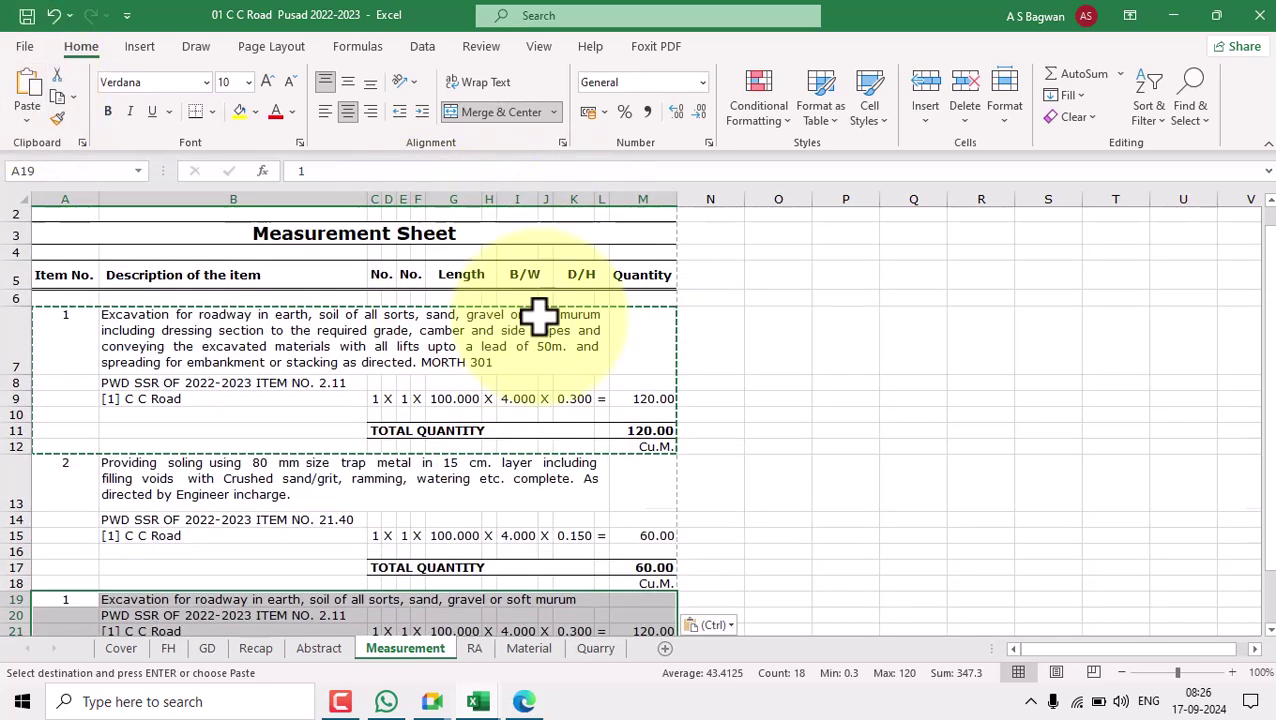
pyautogui.press('Escape')
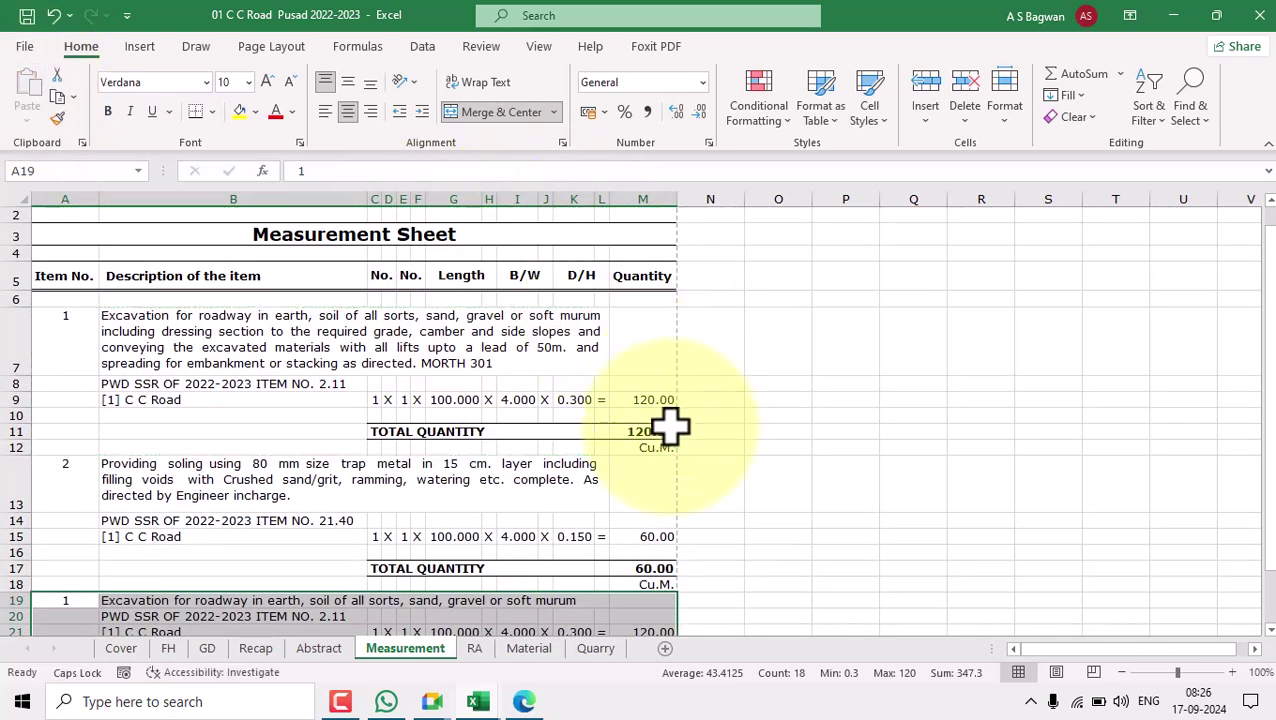
# - Number the pasted item by entering the formula =A13+1 in A19
pyautogui.scroll(-2, 665, 445)
pyautogui.click(72, 498)
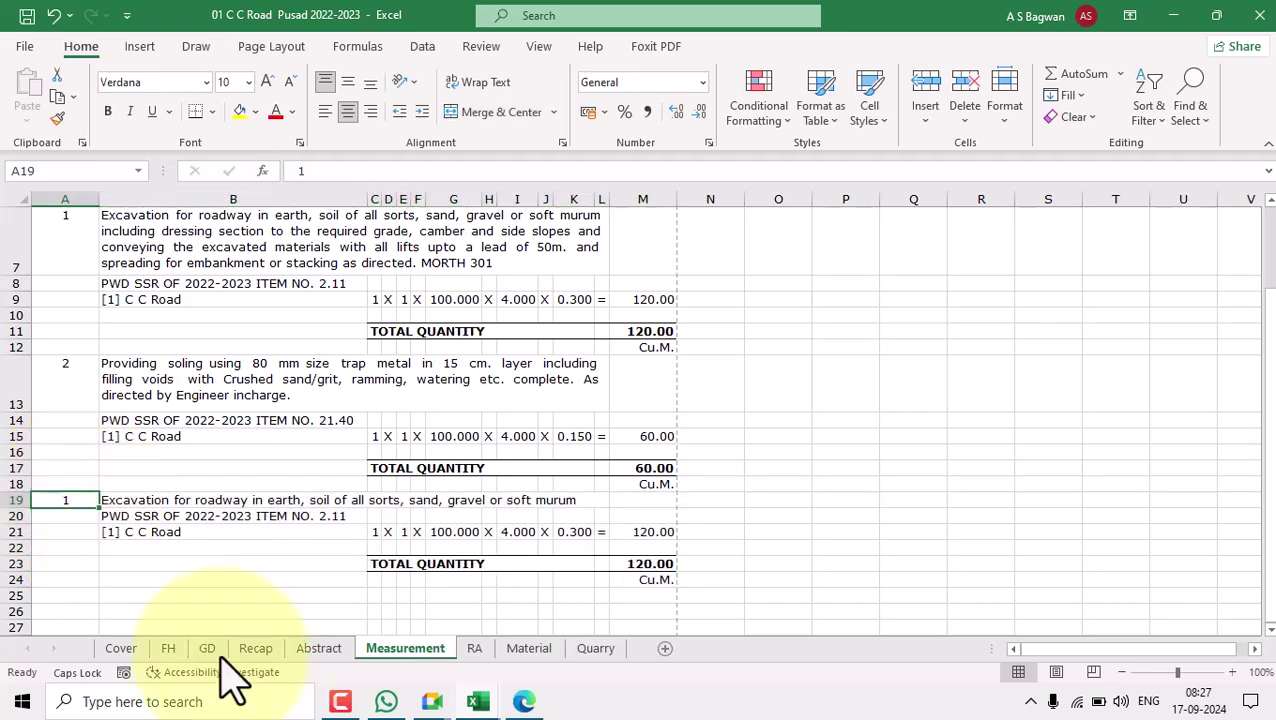
pyautogui.click(366, 591)
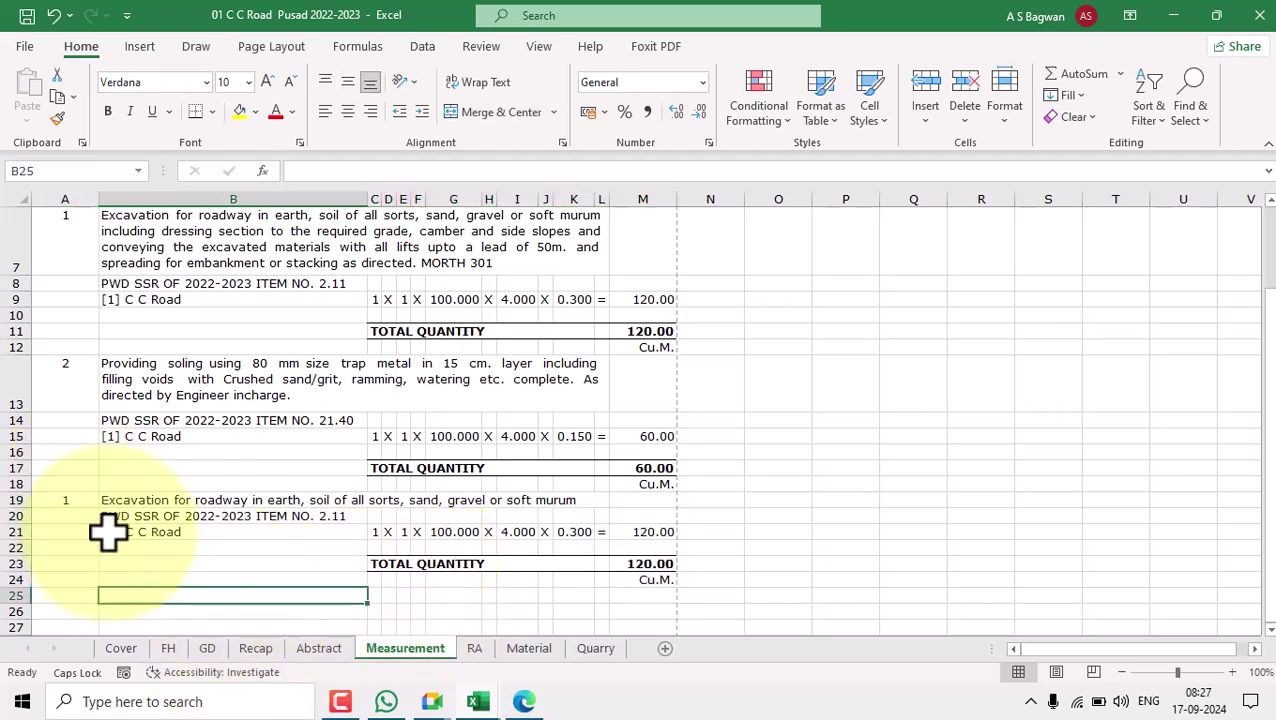
pyautogui.click(60, 504)
pyautogui.write('=')
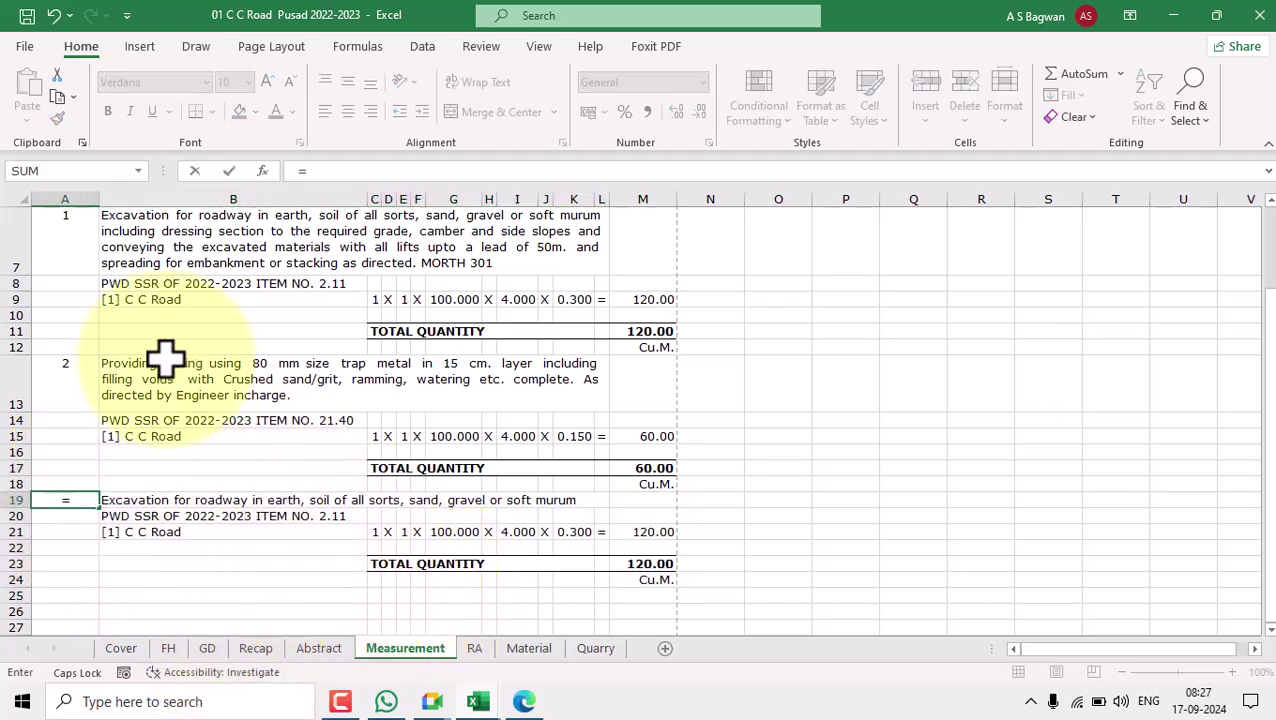
pyautogui.click(90, 372)
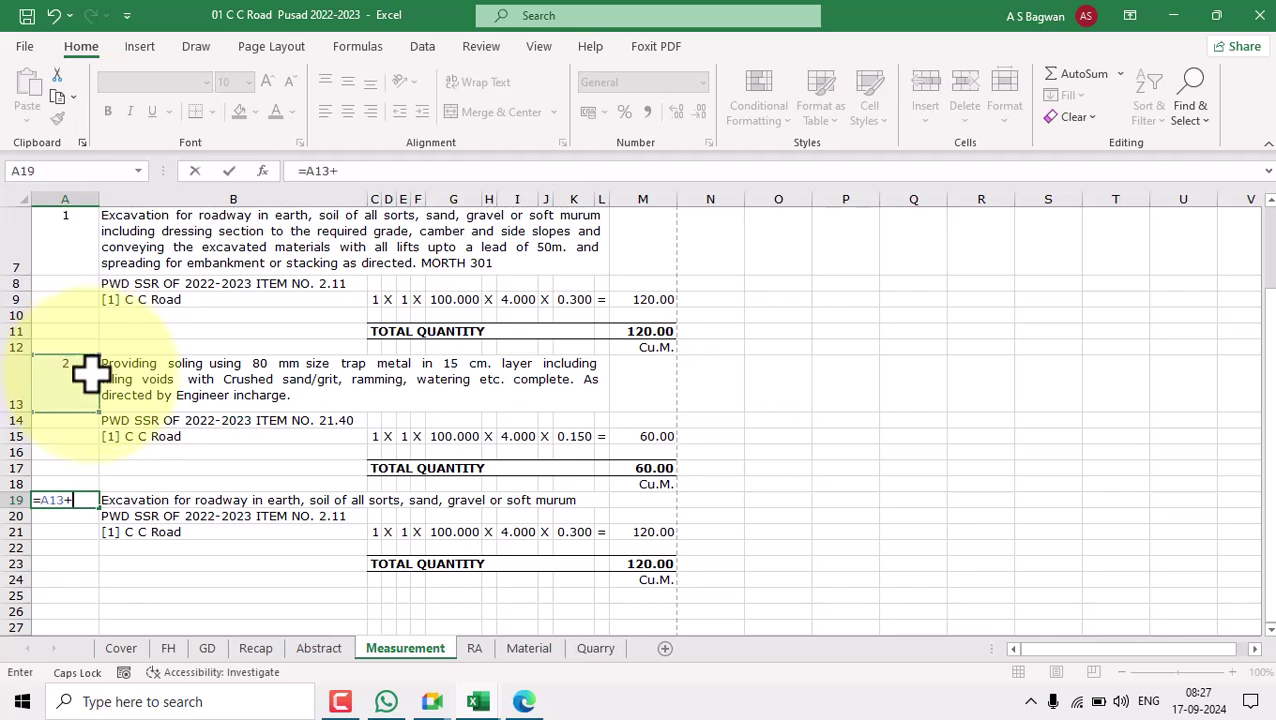
pyautogui.write('+1')
pyautogui.press('Return')
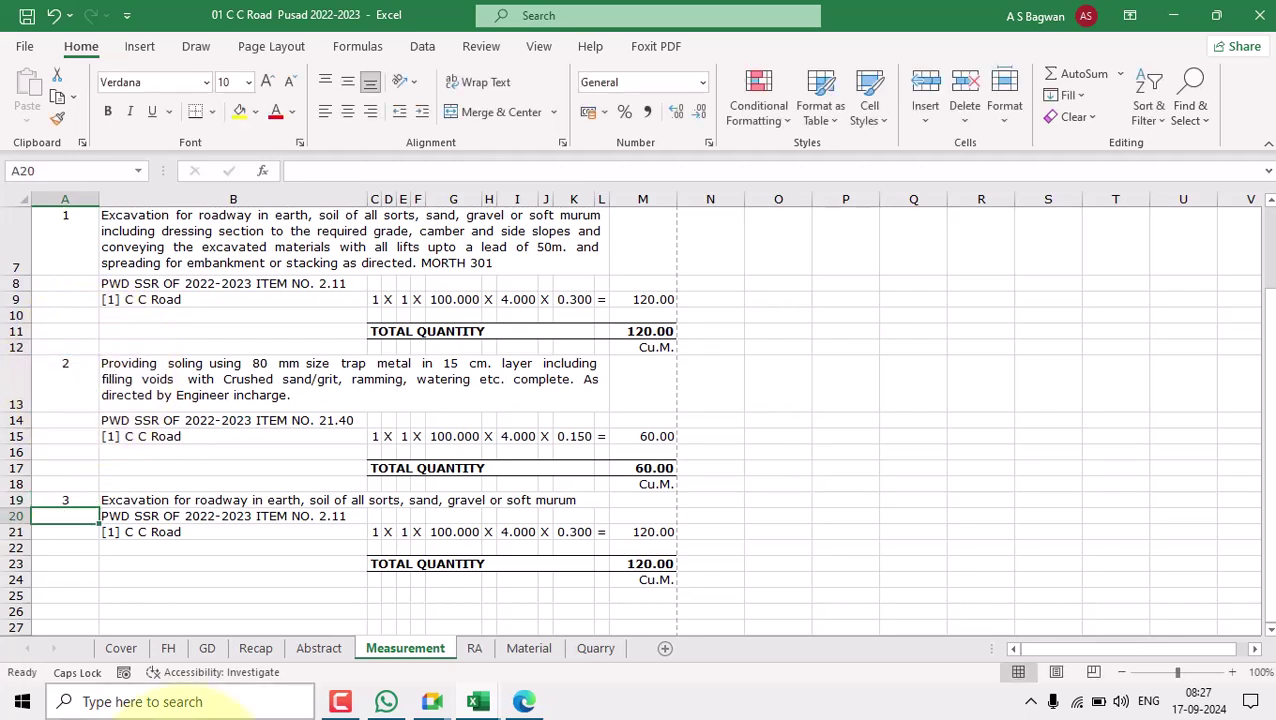
pyautogui.click(82, 499)
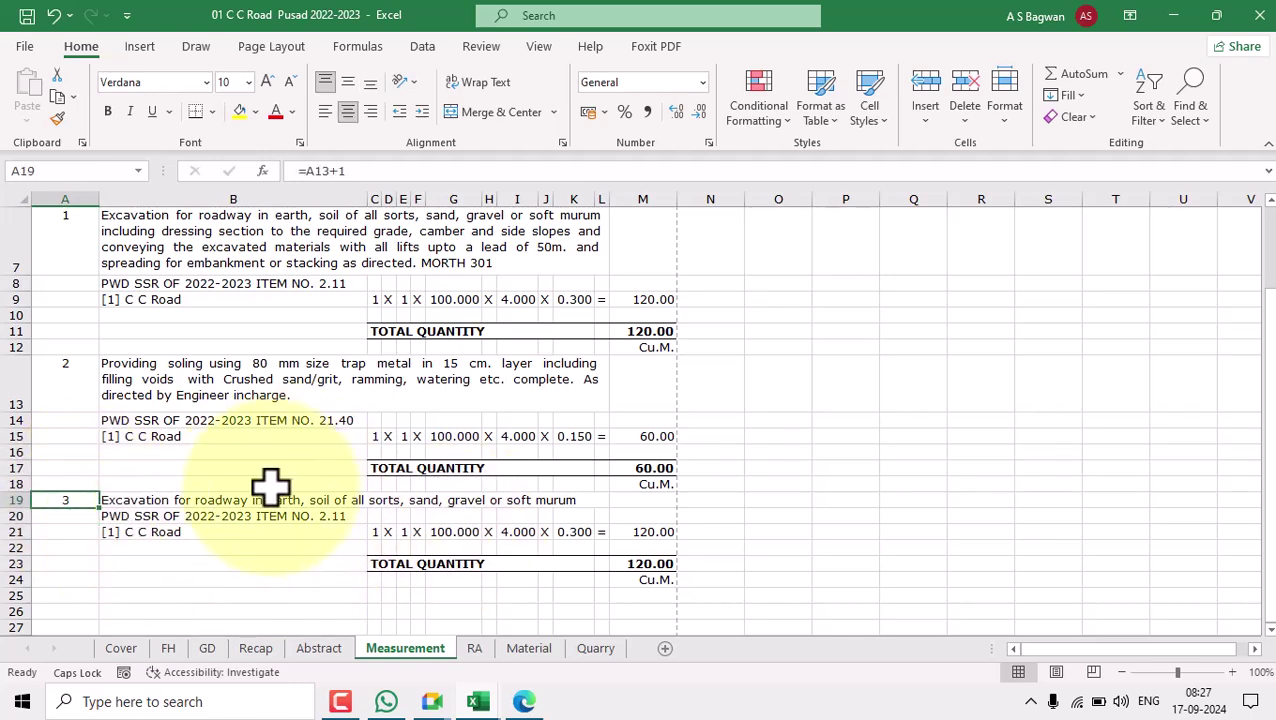
# - Increase the height of row 19 so item 3's whole description fits
pyautogui.click(247, 514)
pyautogui.click(340, 495)
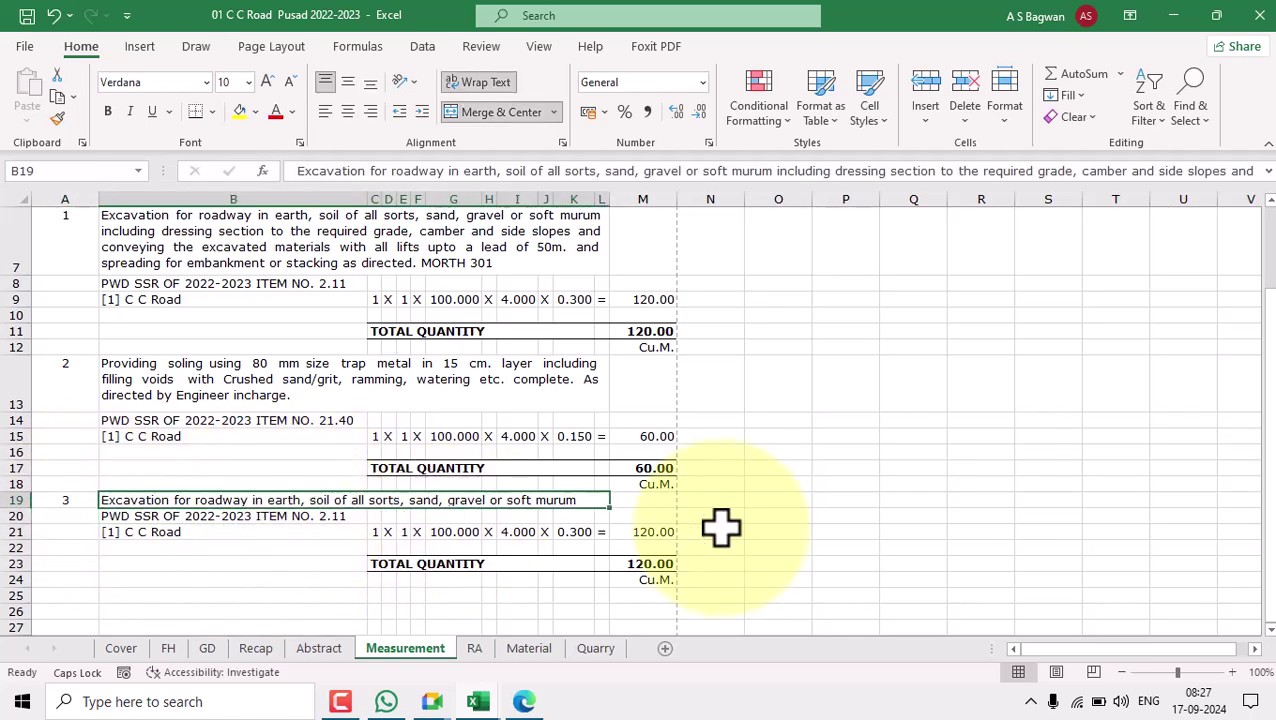
pyautogui.click(775, 515)
pyautogui.click(462, 500)
pyautogui.click(90, 500)
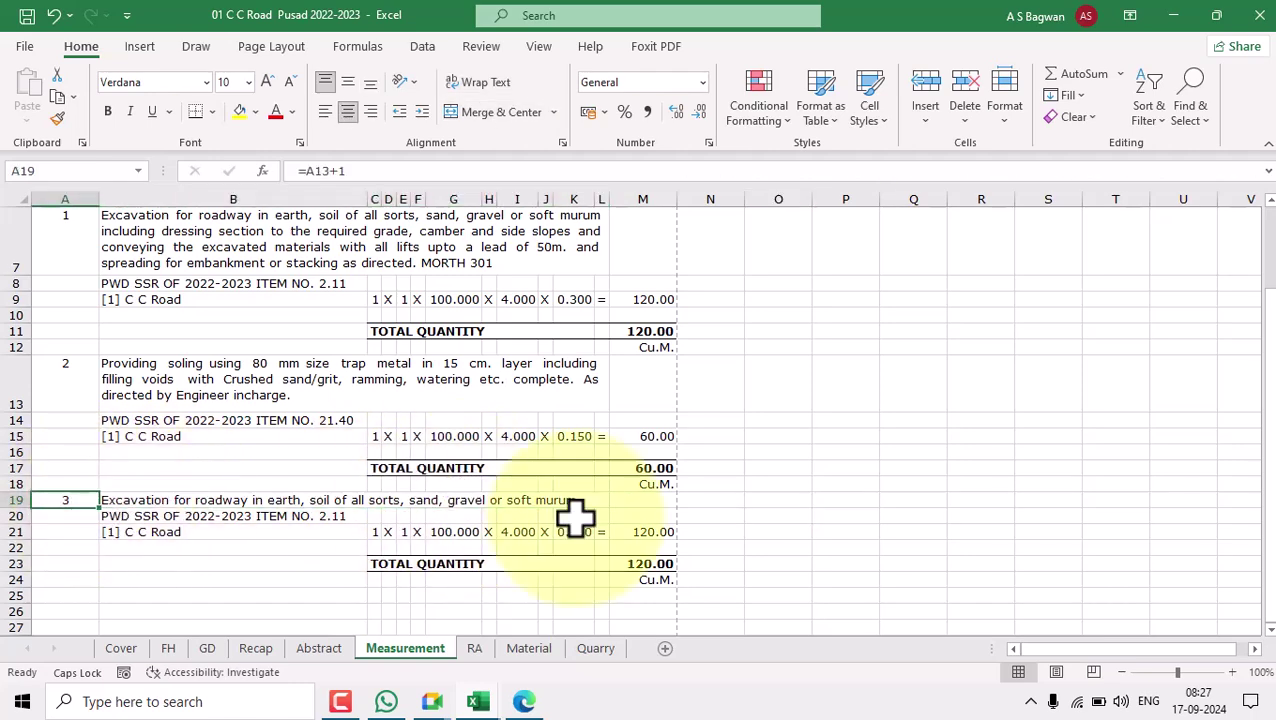
pyautogui.click(908, 373)
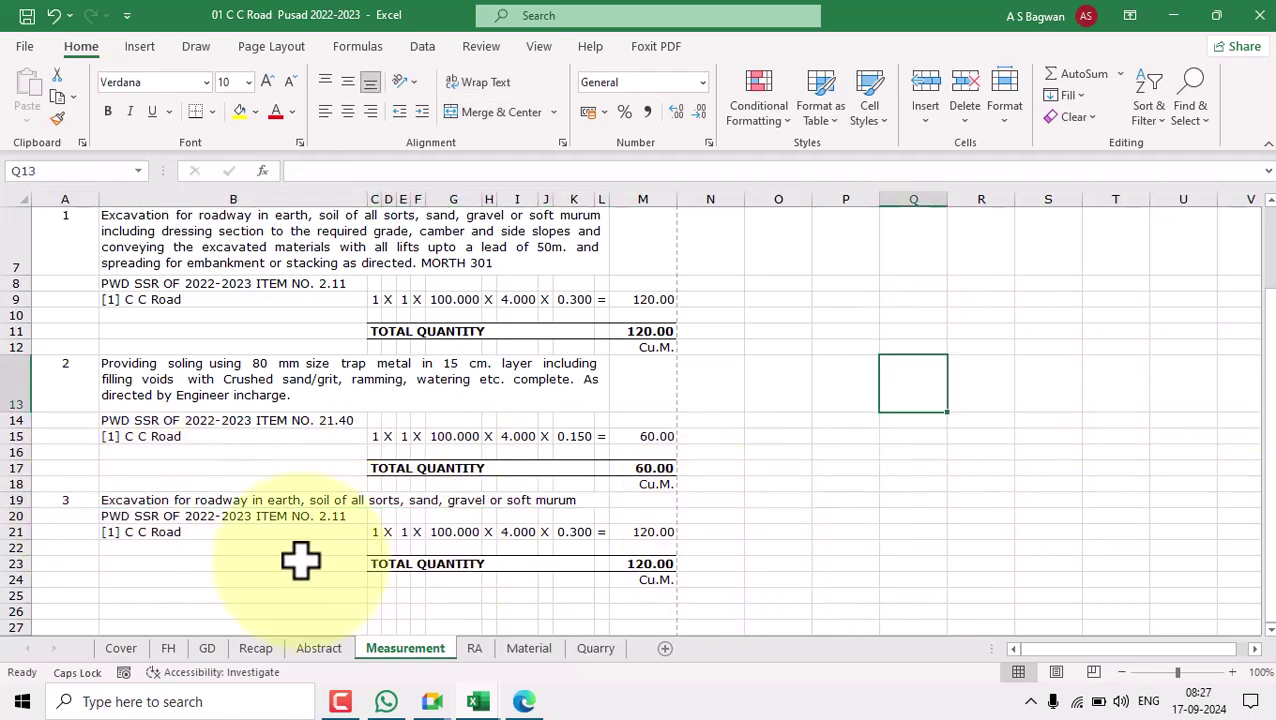
pyautogui.moveTo(22, 508); pyautogui.dragTo(26, 590)
pyautogui.scroll(-2, 335, 510)
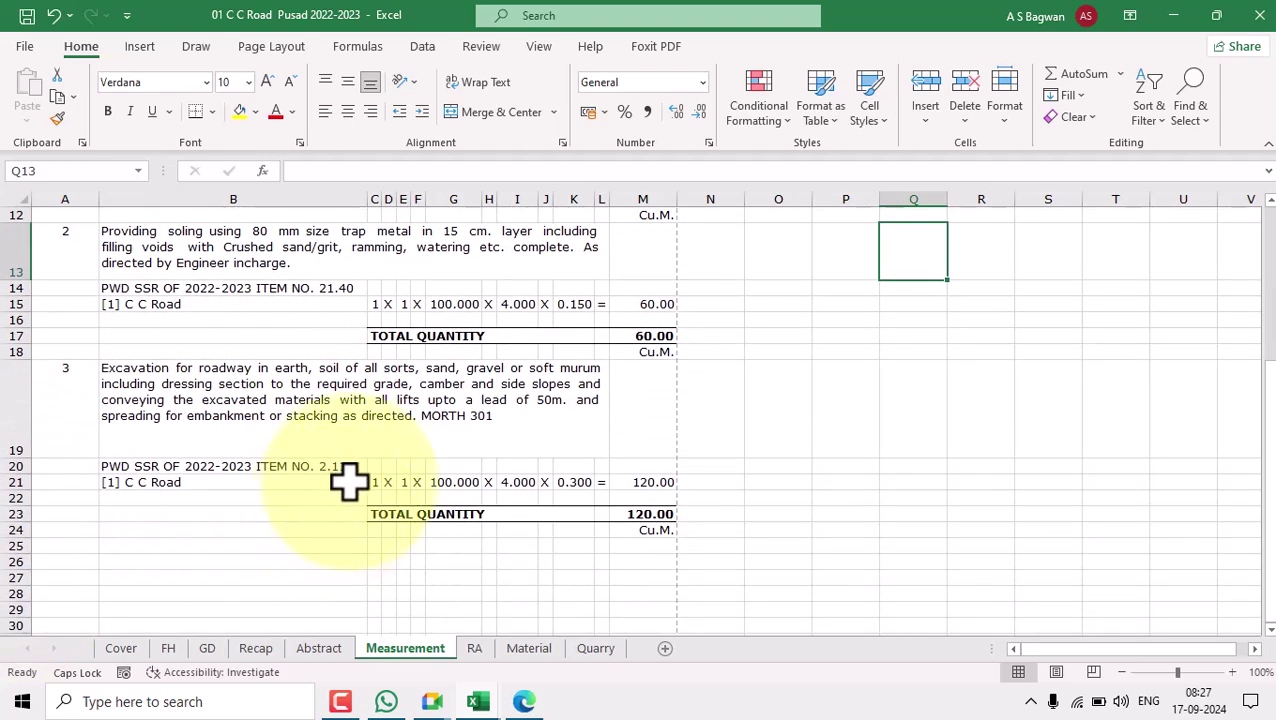
# - Change item 3's reference in B20 to PWD SSR OF 2022-2023 ITEM NO. 24.01
pyautogui.click(275, 440)
pyautogui.click(524, 701)
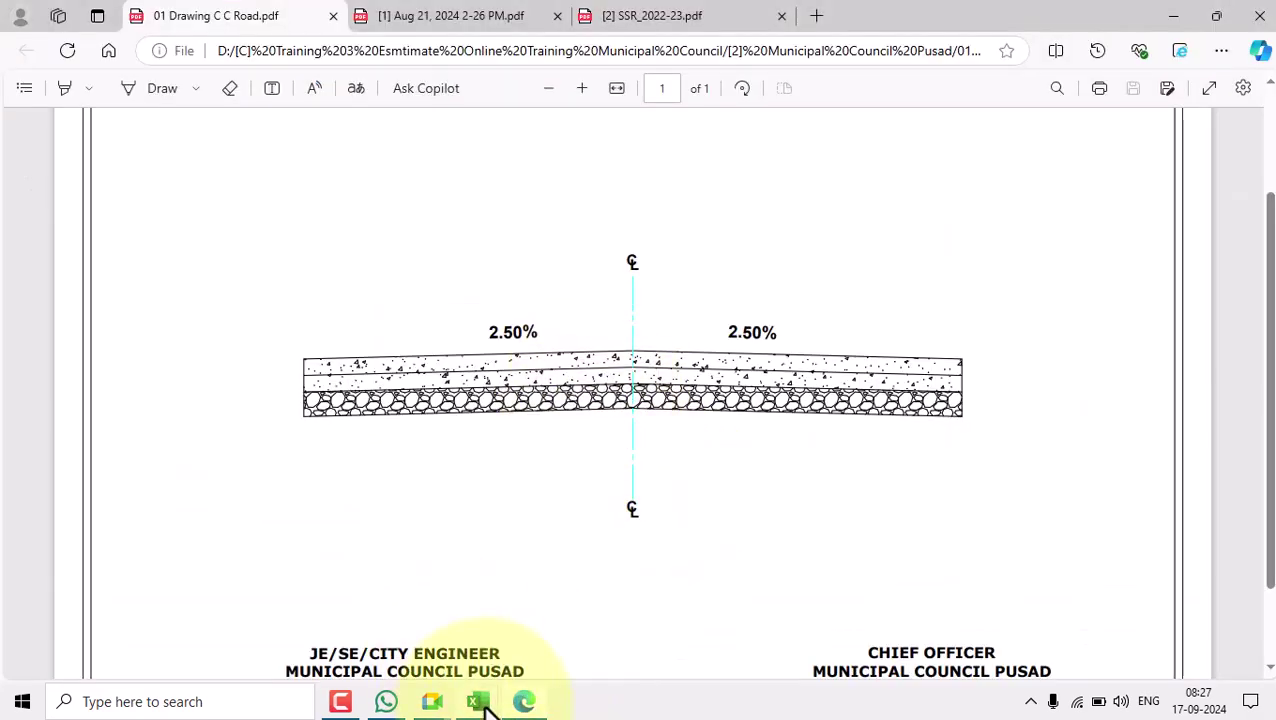
pyautogui.moveTo(484, 704)
pyautogui.click(322, 641)
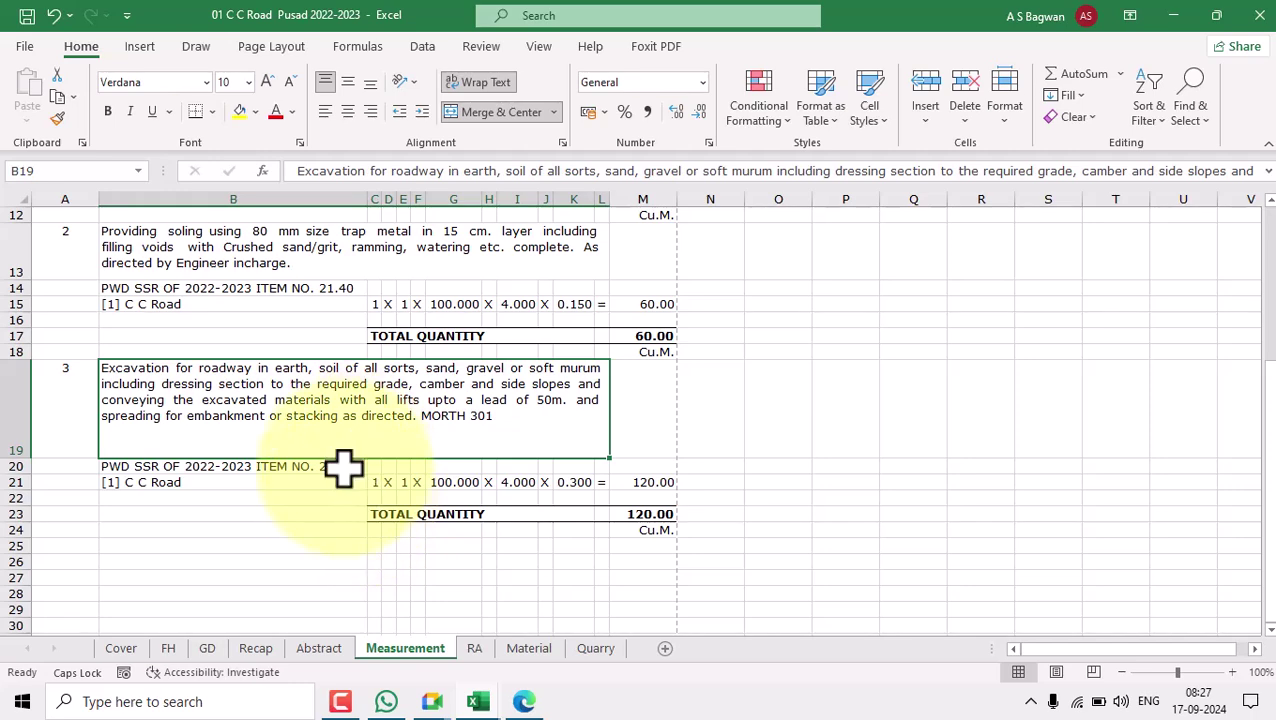
pyautogui.click(348, 462)
pyautogui.doubleClick(328, 470)
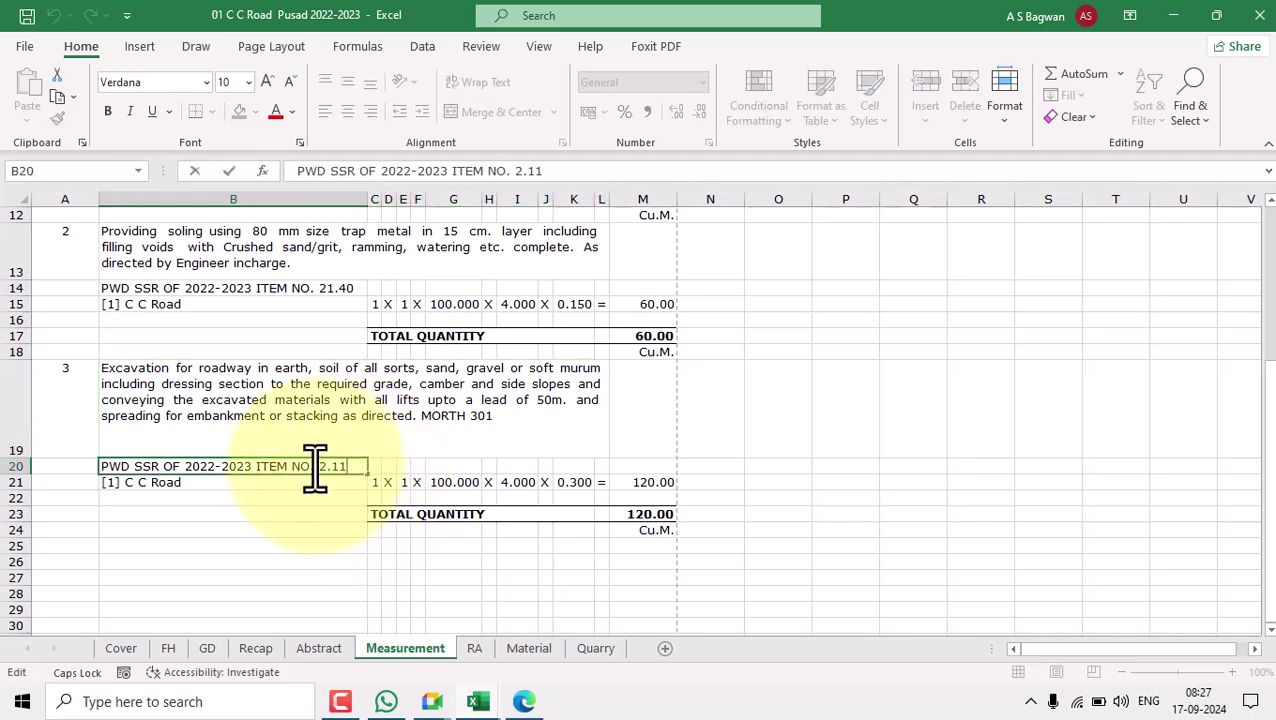
pyautogui.moveTo(322, 466); pyautogui.dragTo(362, 464)
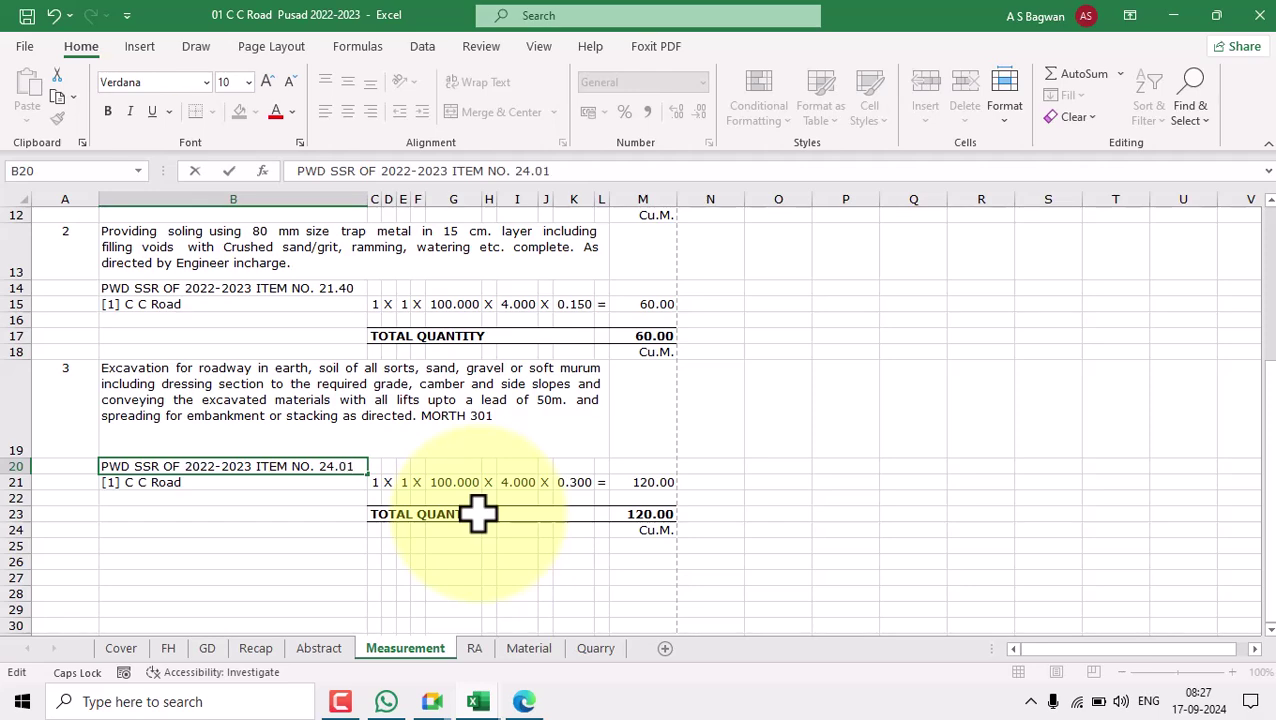
pyautogui.click(866, 500)
pyautogui.click(348, 462)
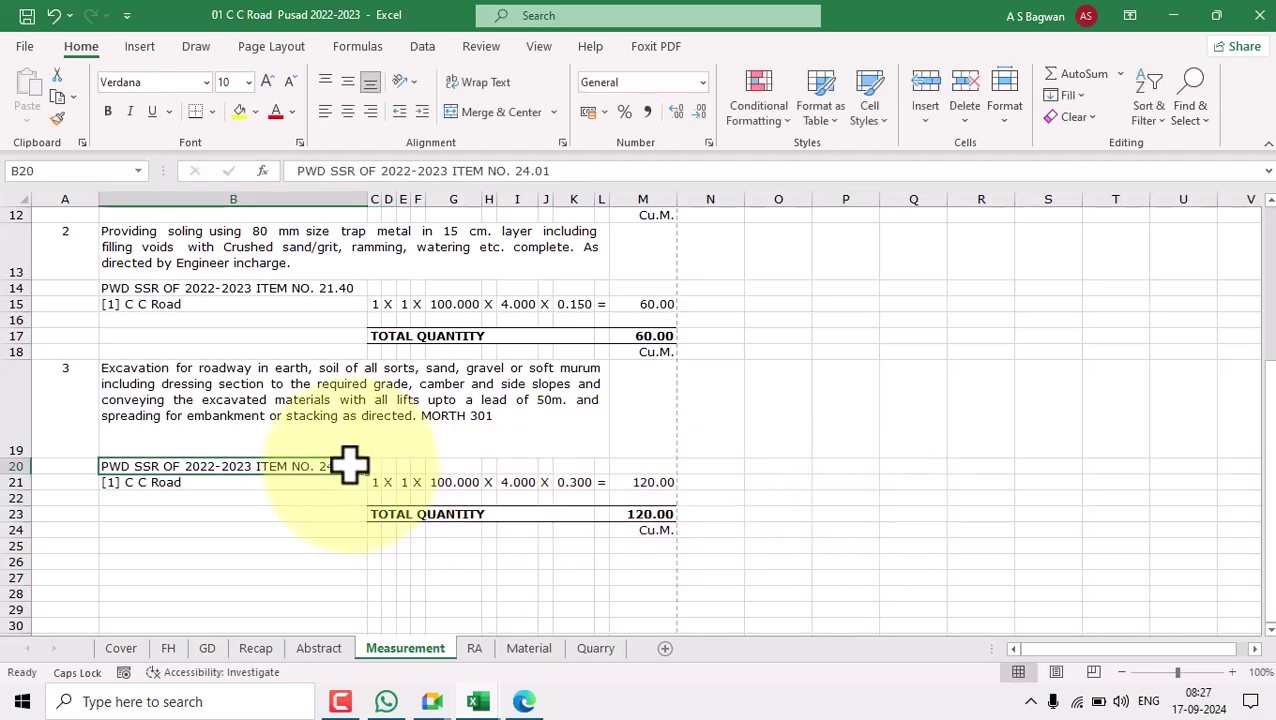
# - Switch to the SSR_2022-23 workbook and find item 24.01 in the Plain Cement Concrete chapter
pyautogui.click(333, 416)
pyautogui.moveTo(482, 700)
pyautogui.click(560, 620)
pyautogui.moveTo(1268, 375); pyautogui.dragTo(1268, 470)
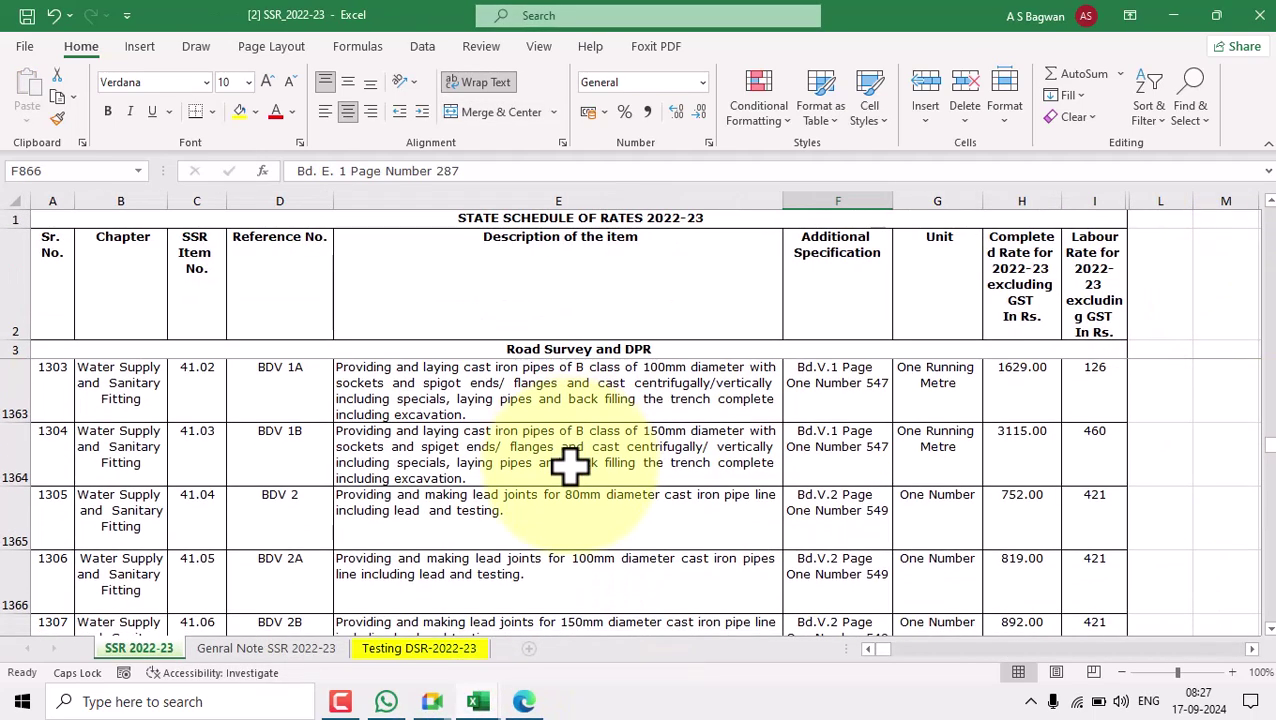
pyautogui.hotkey('ctrl', 'f')
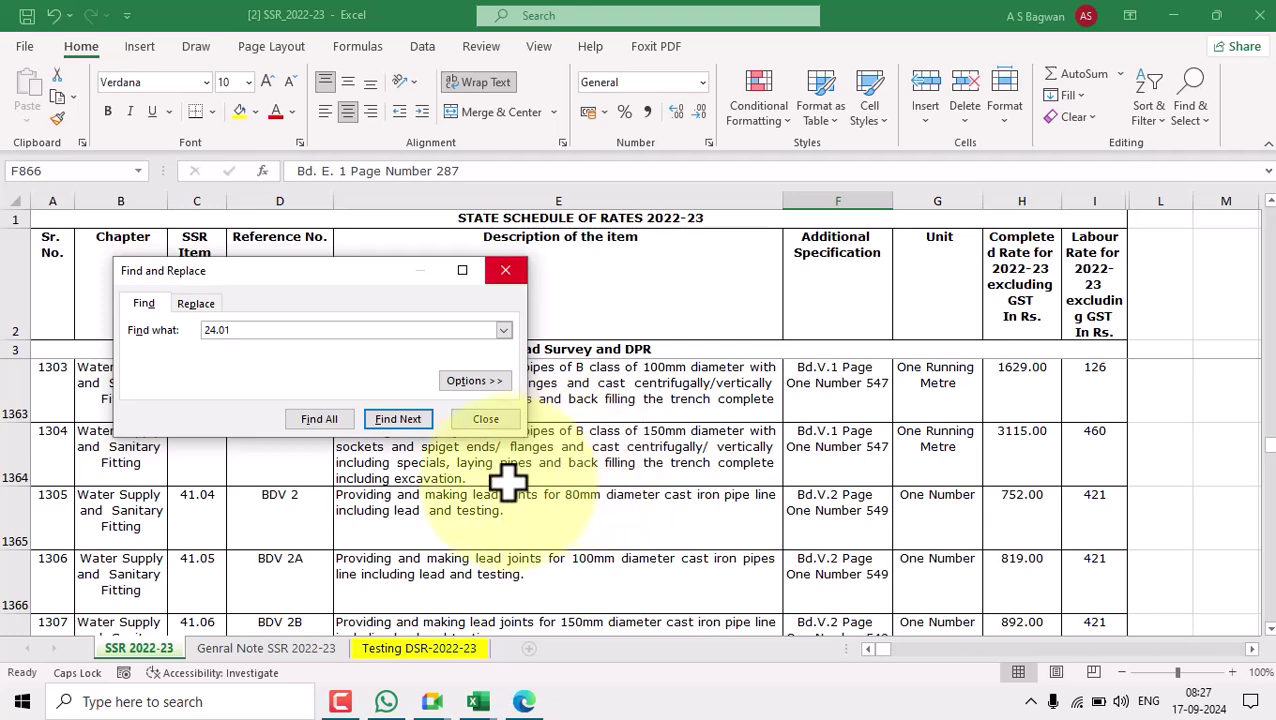
pyautogui.press('Return')
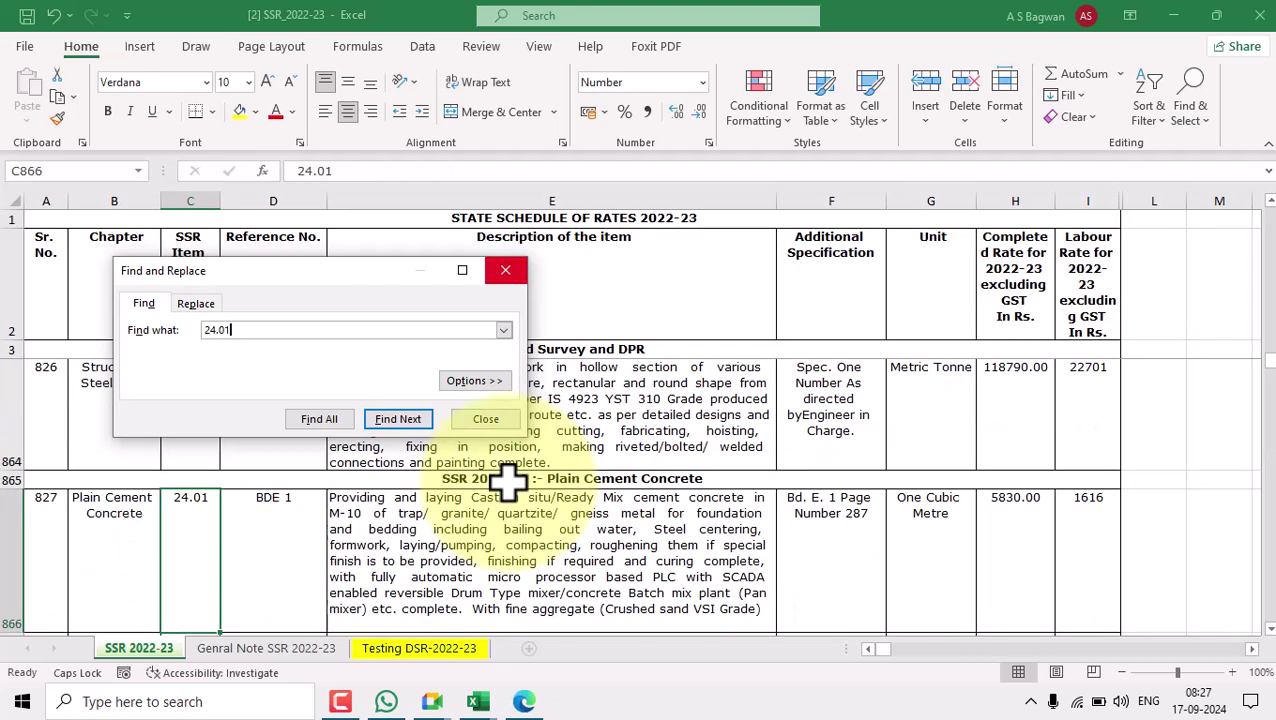
pyautogui.click(512, 270)
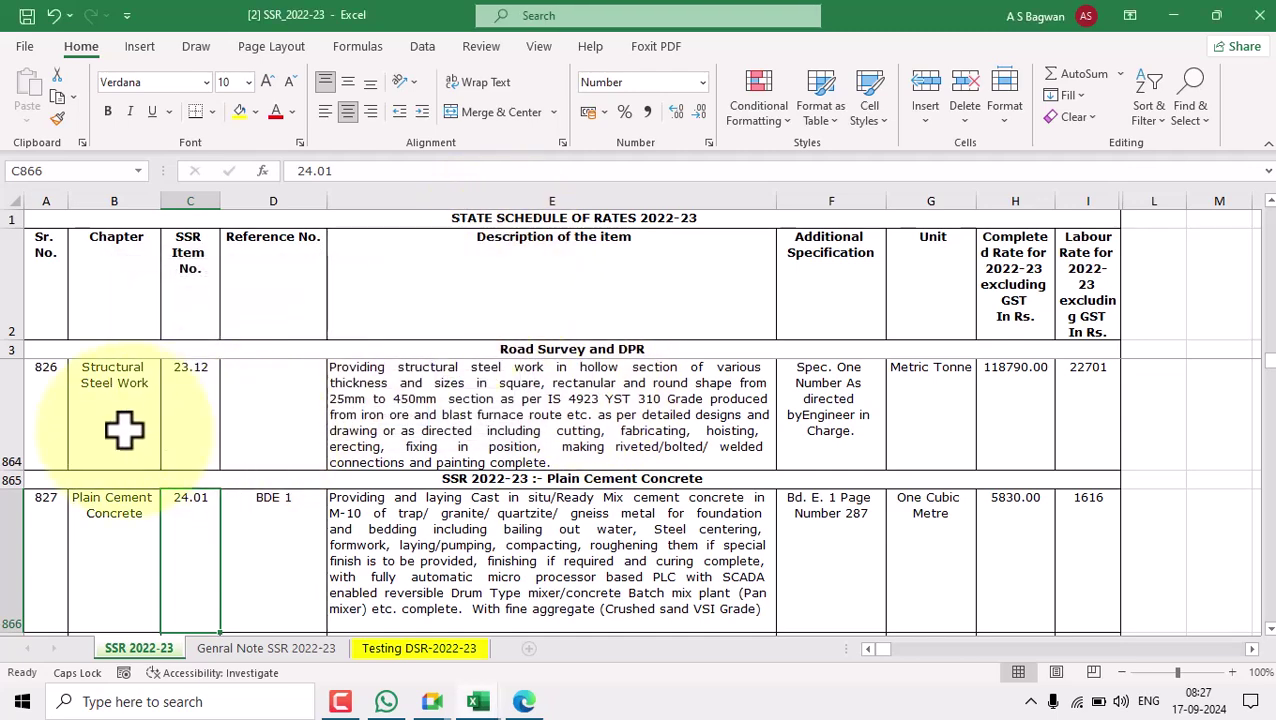
pyautogui.click(3, 545)
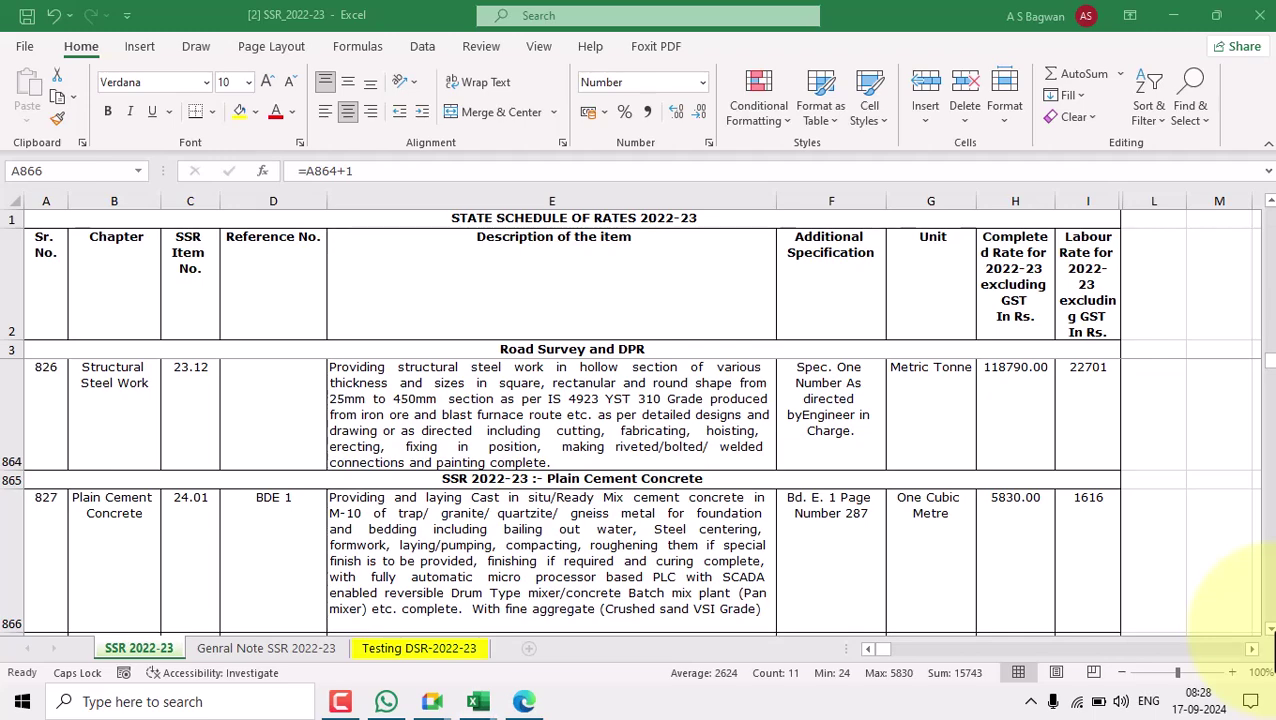
pyautogui.click(1269, 629)
pyautogui.click(524, 545)
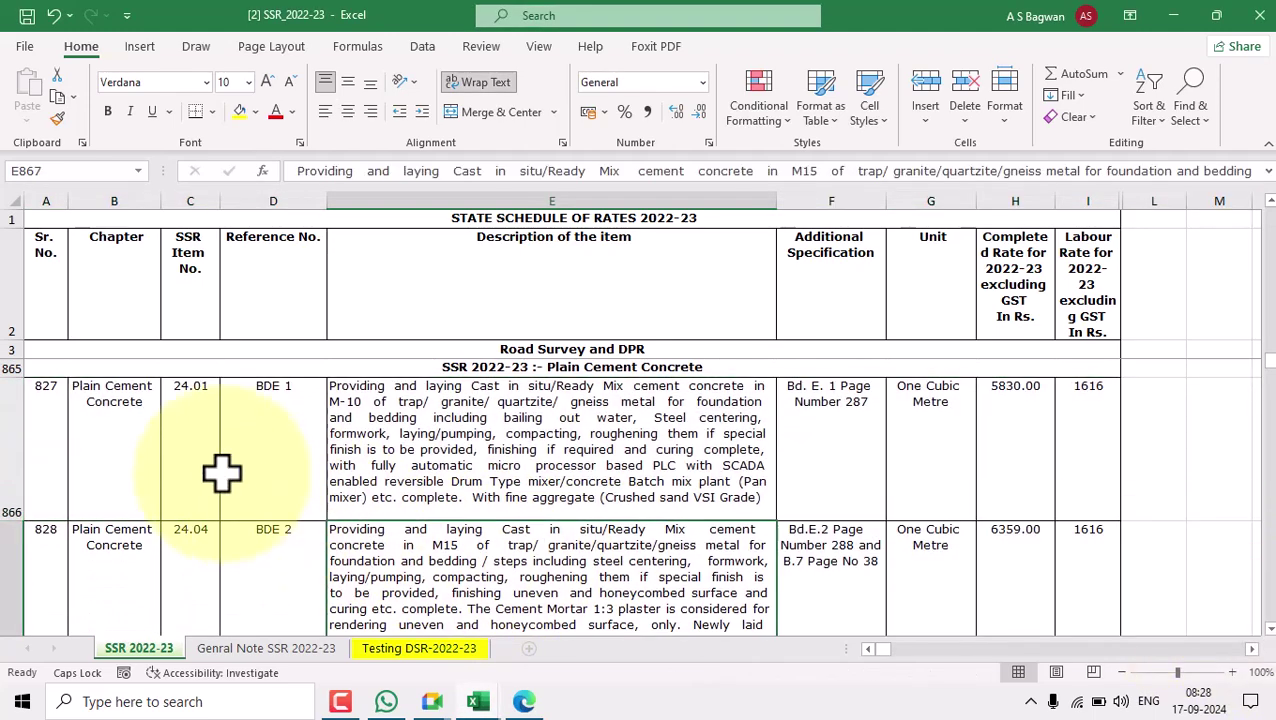
pyautogui.click(9, 470)
pyautogui.click(179, 435)
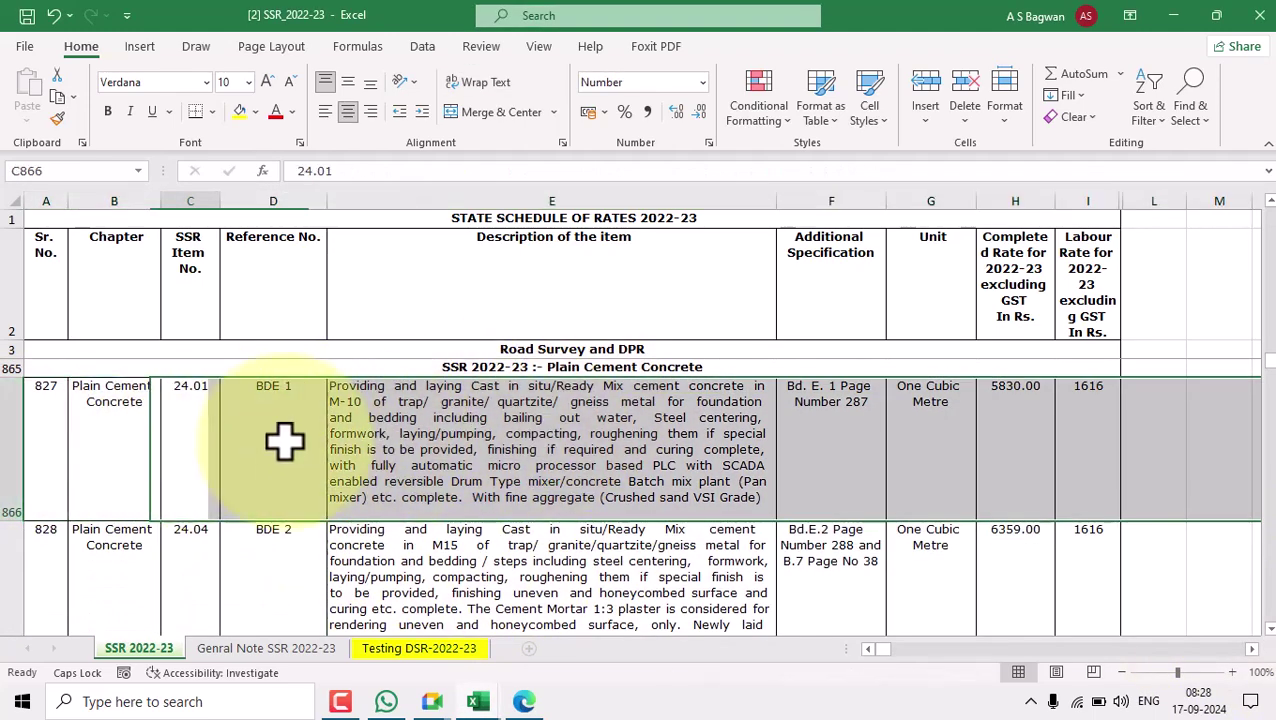
# - Copy the full description text of SSR item 24.01 from cell E866
pyautogui.doubleClick(757, 490)
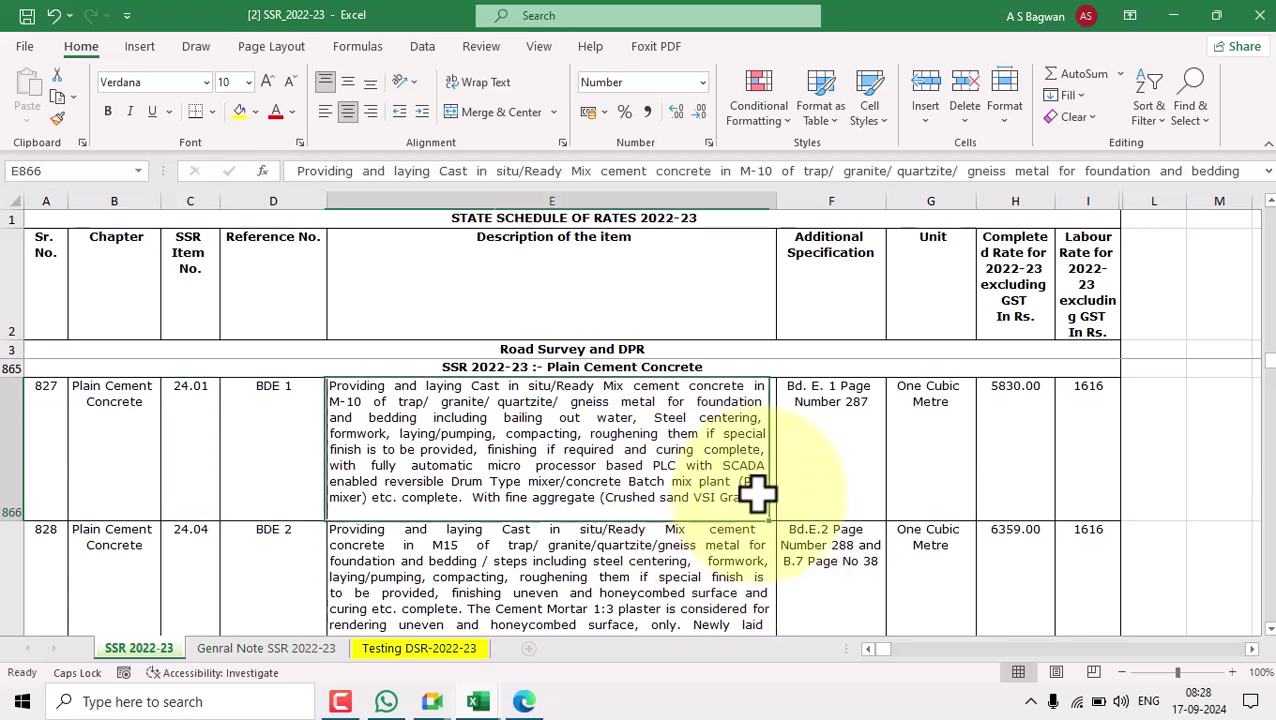
pyautogui.moveTo(632, 505); pyautogui.dragTo(308, 384)
pyautogui.click(405, 560)
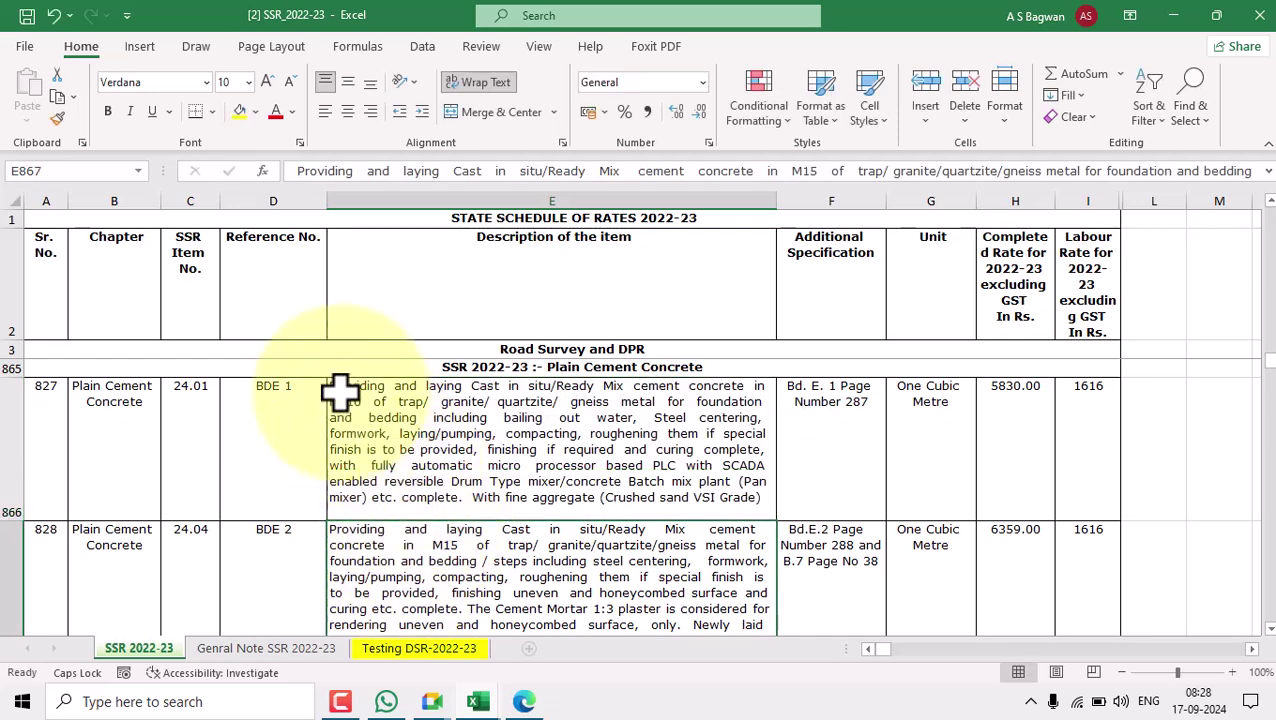
pyautogui.doubleClick(333, 384)
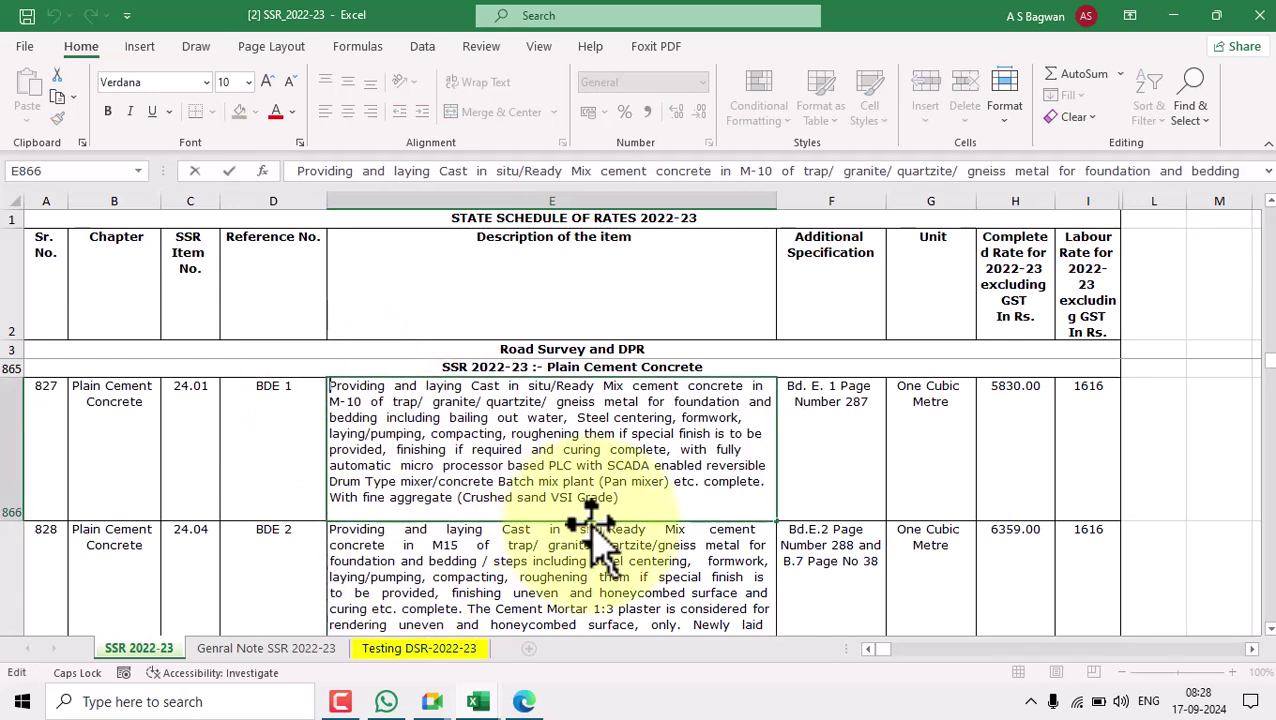
pyautogui.keyDown('shift'); pyautogui.click(763, 512); pyautogui.keyUp('shift')
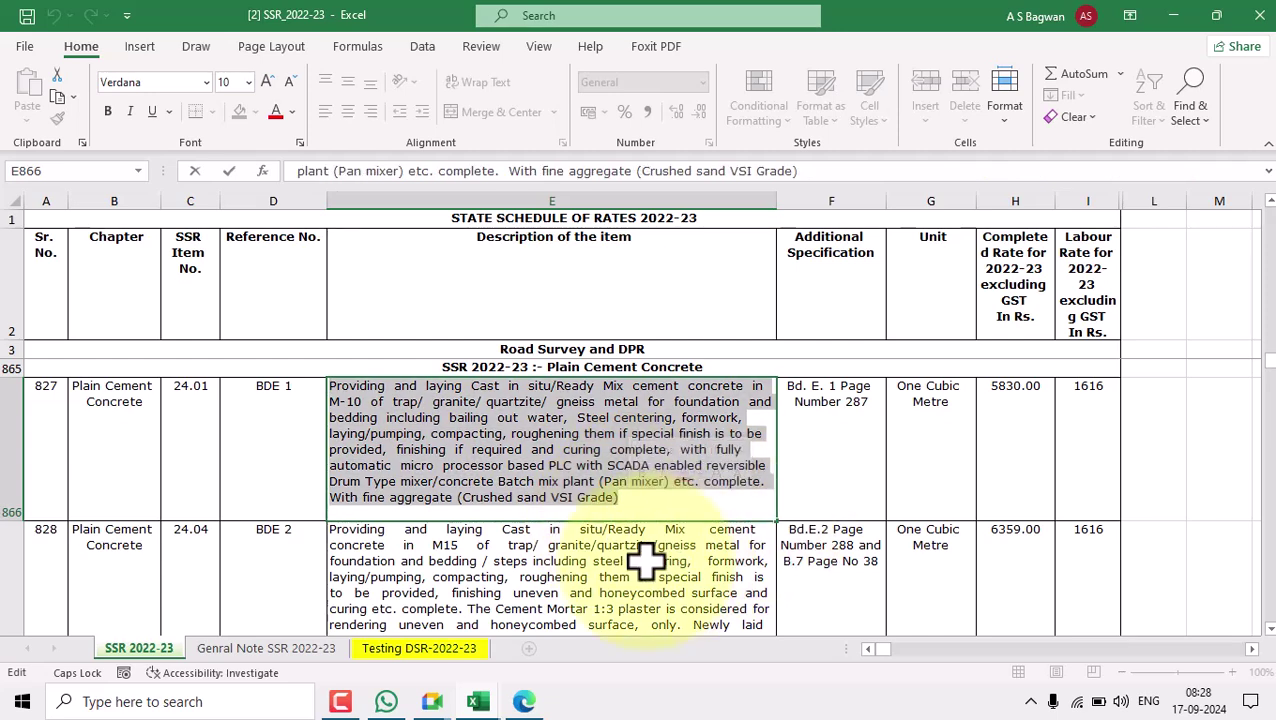
pyautogui.click(607, 484)
pyautogui.click(597, 465)
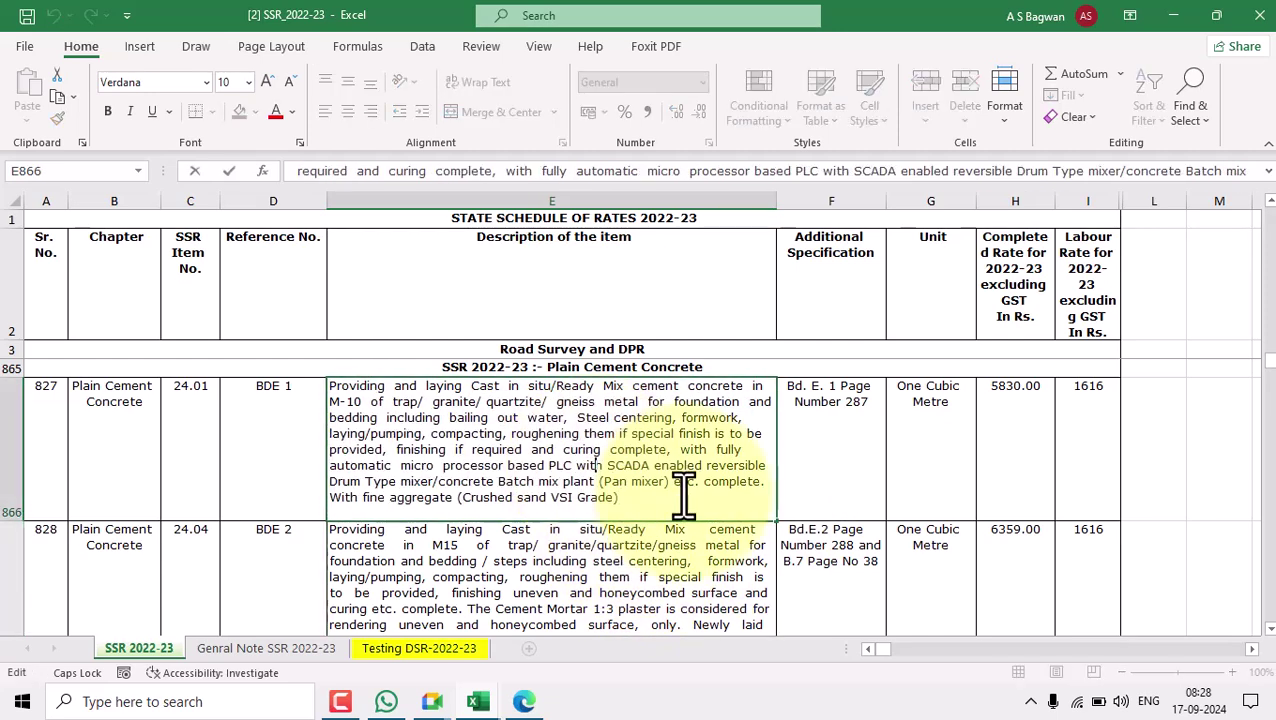
pyautogui.hotkey('ctrl', 'a')
pyautogui.hotkey('ctrl', 'c')
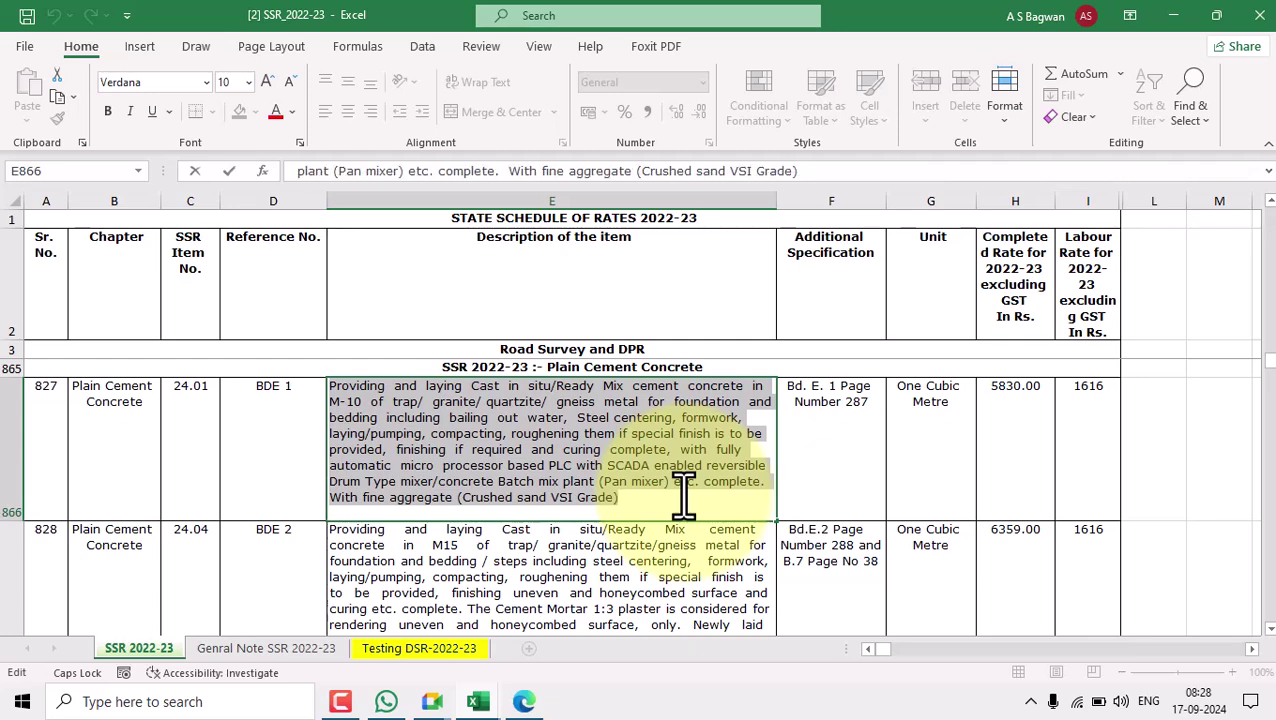
# - Replace item 3's description in B19 of the Measurement sheet with the copied M-10 concrete text and increase row 19's height
pyautogui.click(358, 640)
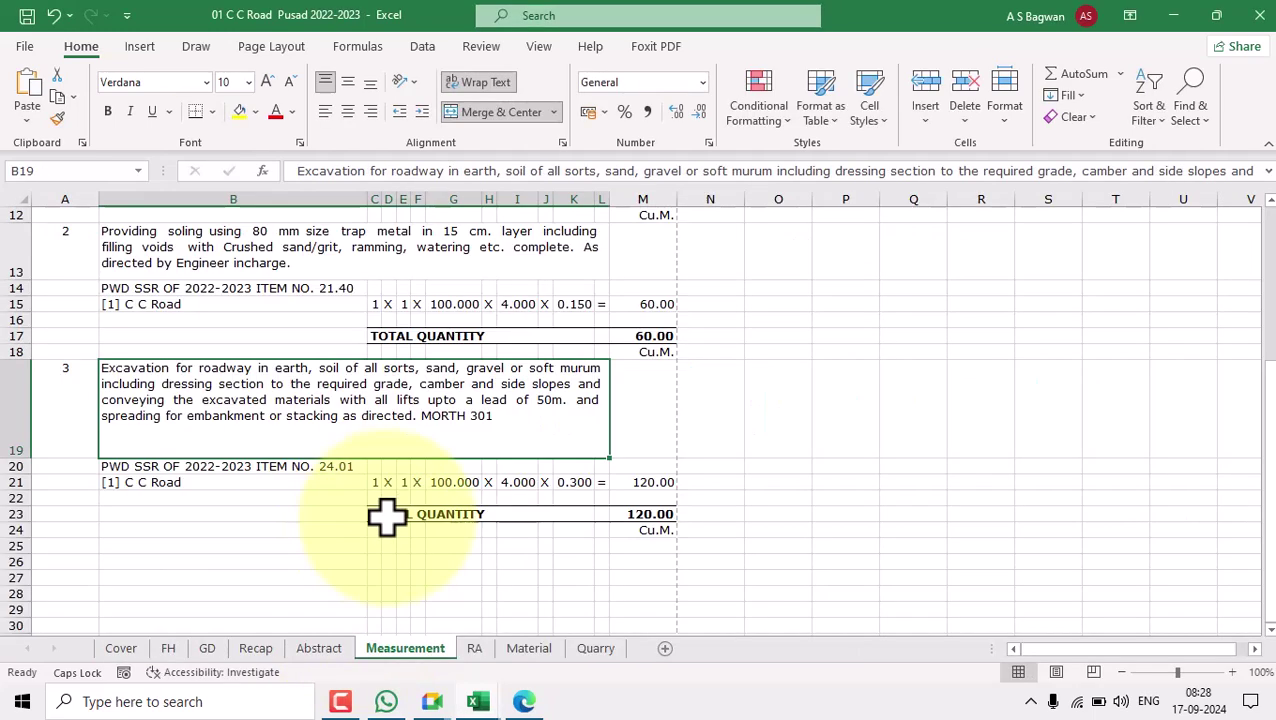
pyautogui.doubleClick(524, 420)
pyautogui.moveTo(530, 420); pyautogui.dragTo(34, 370)
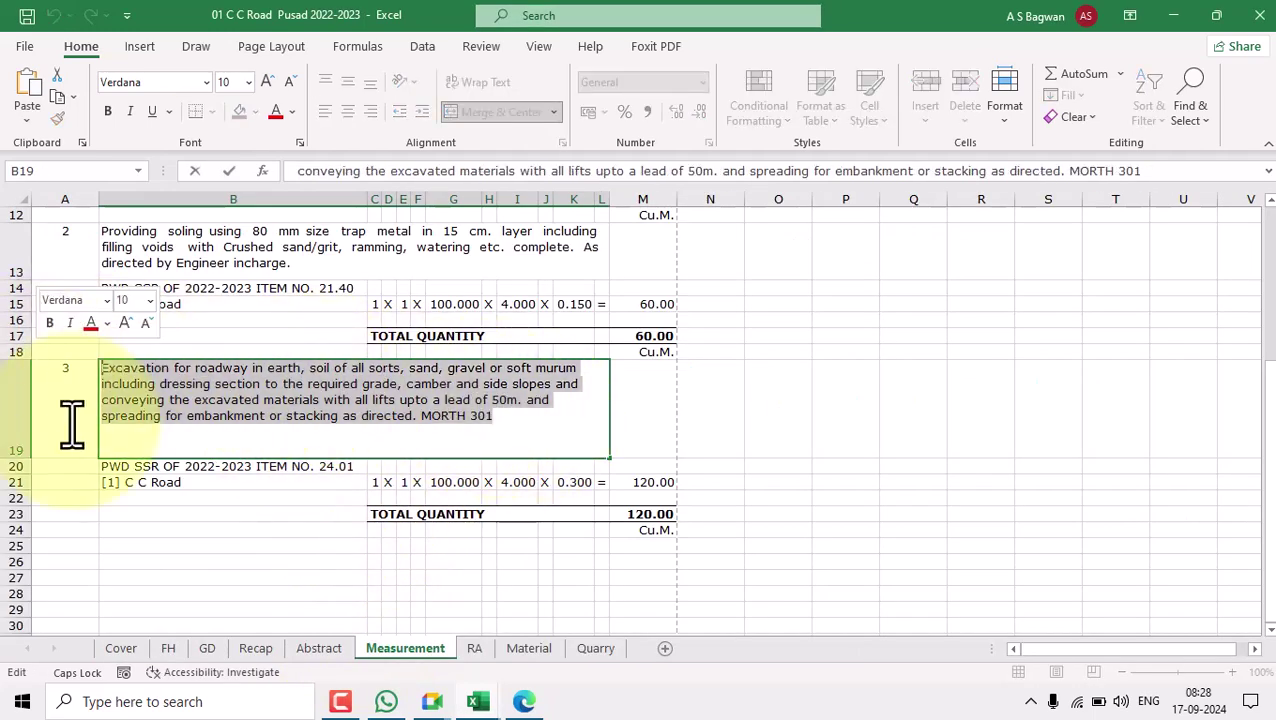
pyautogui.click(230, 530)
pyautogui.click(490, 412)
pyautogui.doubleClick(507, 419)
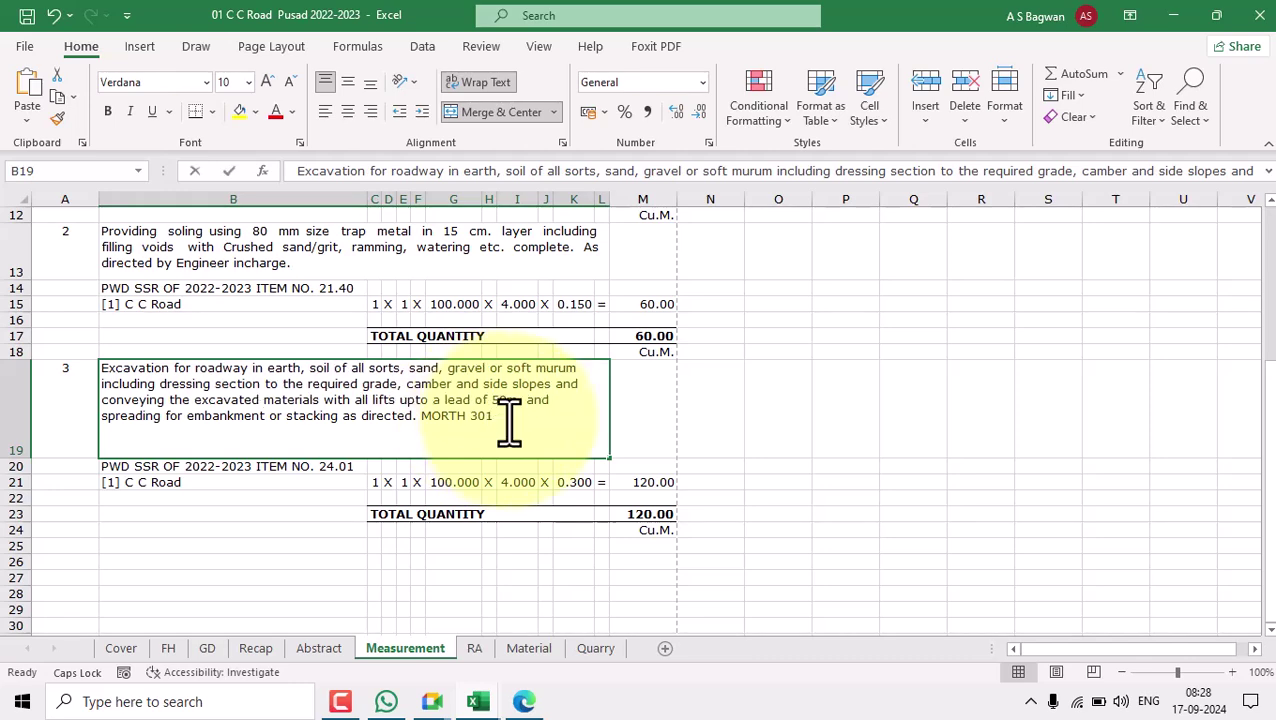
pyautogui.hotkey('ctrl', 'shift', 'Home')
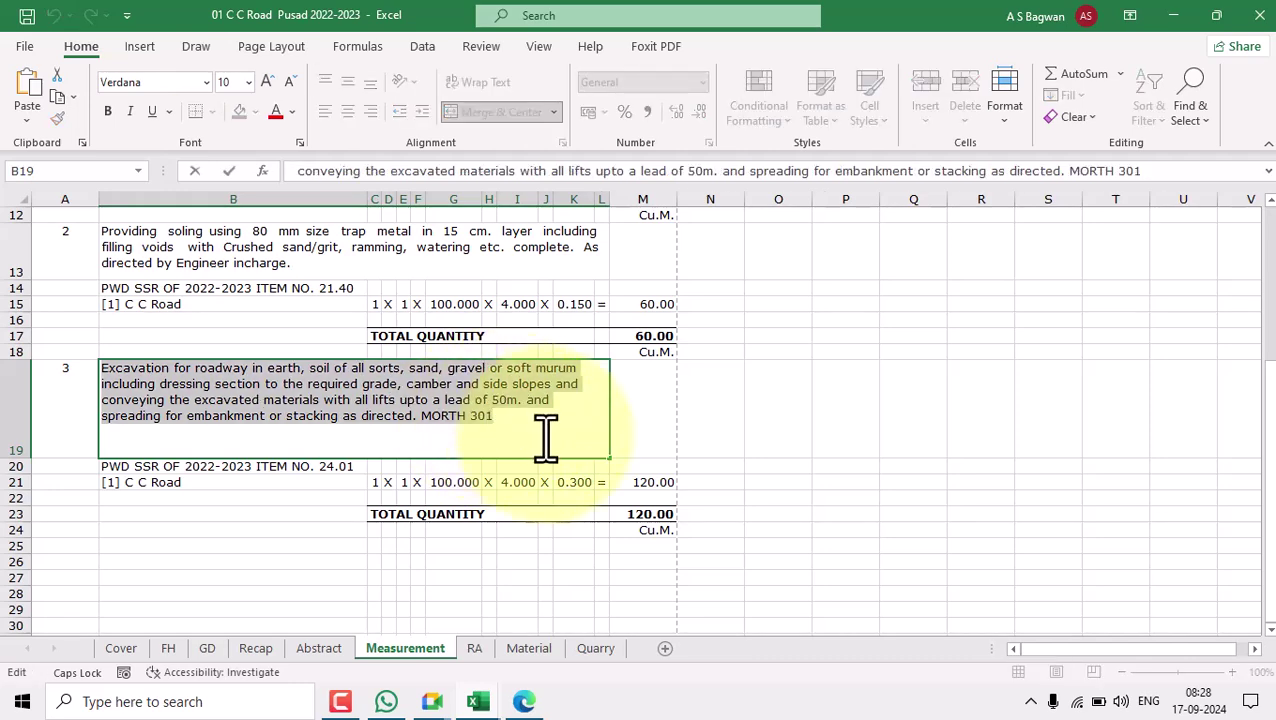
pyautogui.hotkey('ctrl', 'v')
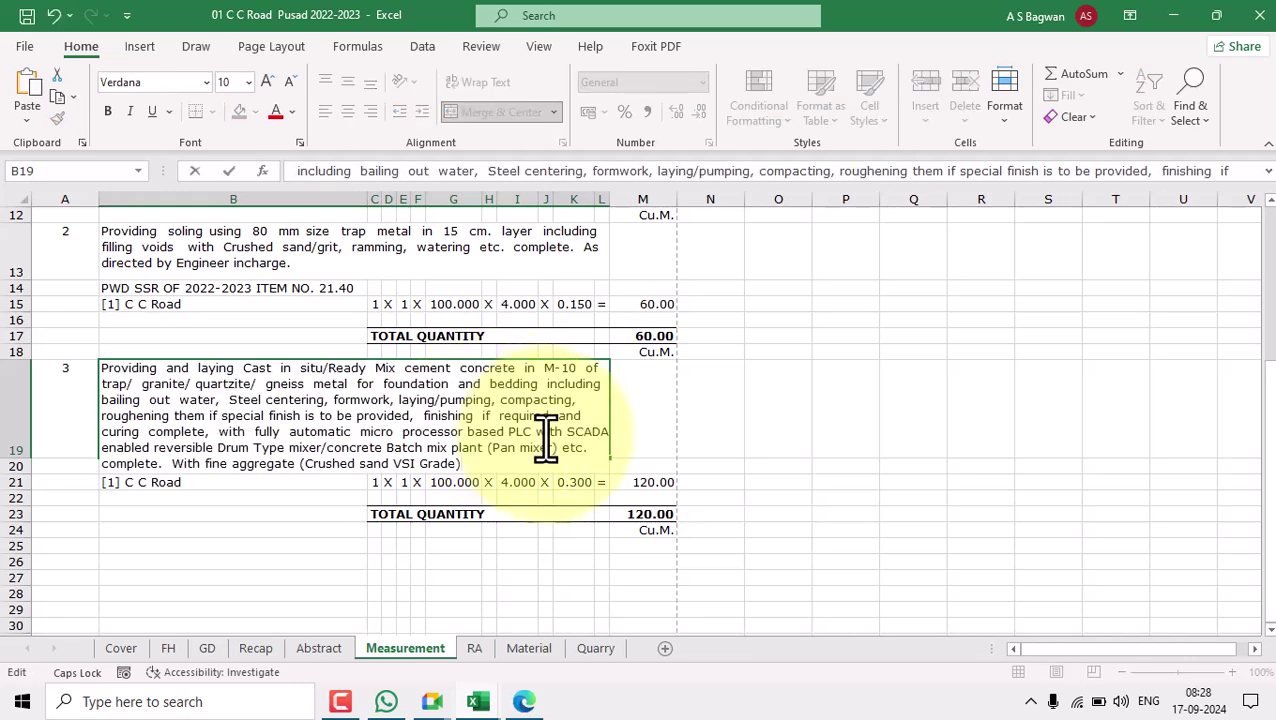
pyautogui.click(725, 460)
pyautogui.click(427, 413)
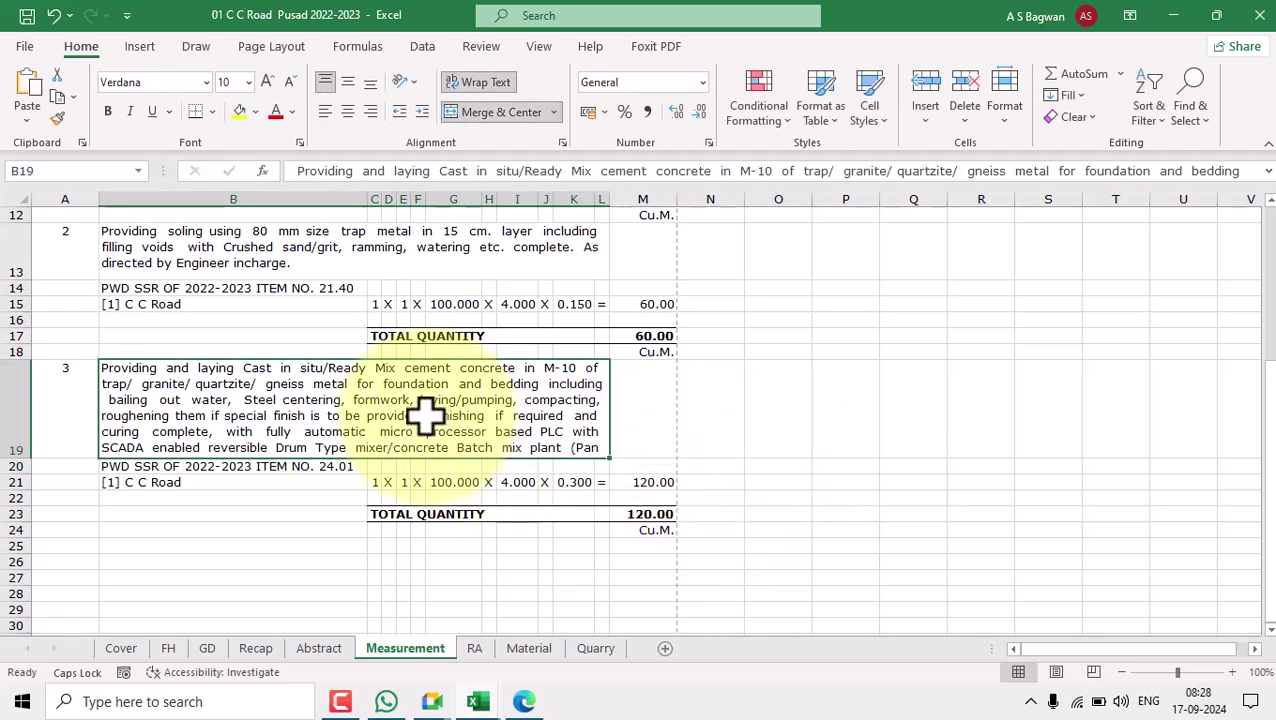
pyautogui.moveTo(25, 458); pyautogui.dragTo(15, 484)
# - Copy the additional specification text, Bd. E. 1 Page Number 287, from F866 in the SSR_2022-23 workbook
pyautogui.moveTo(487, 705)
pyautogui.click(541, 668)
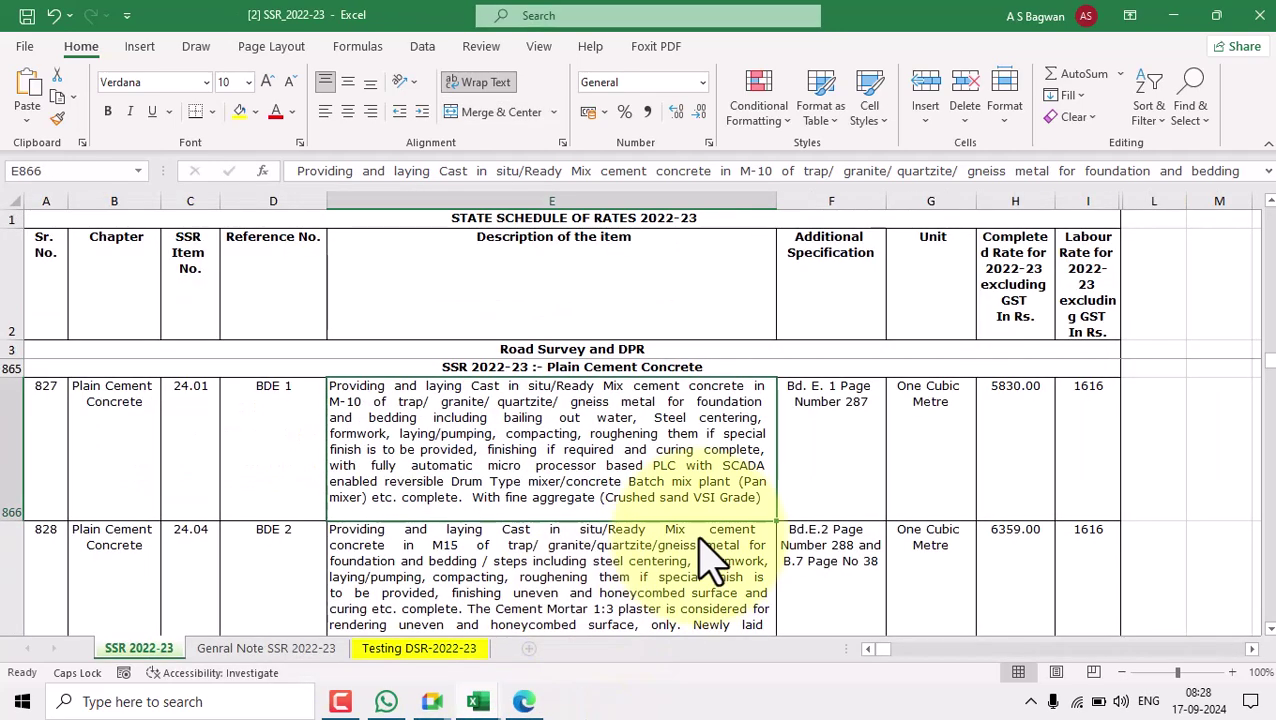
pyautogui.click(825, 470)
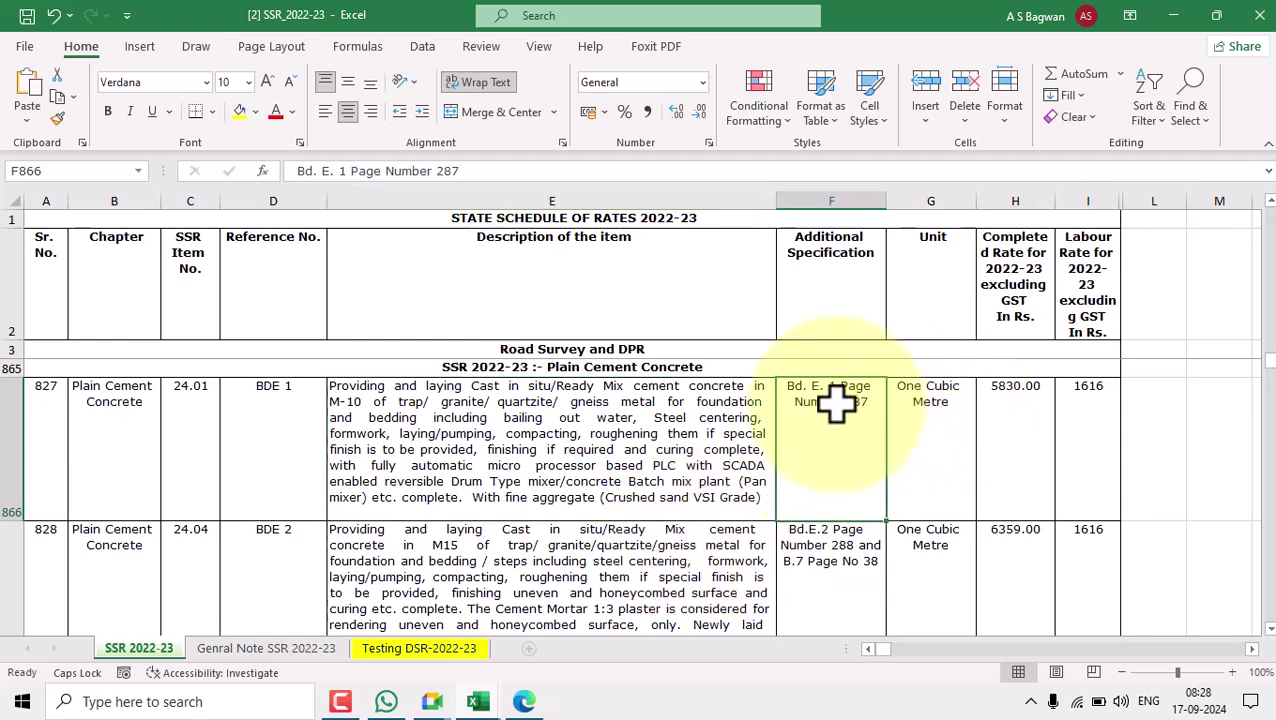
pyautogui.doubleClick(875, 403)
pyautogui.moveTo(789, 392); pyautogui.dragTo(860, 476)
pyautogui.hotkey('ctrl', 'c')
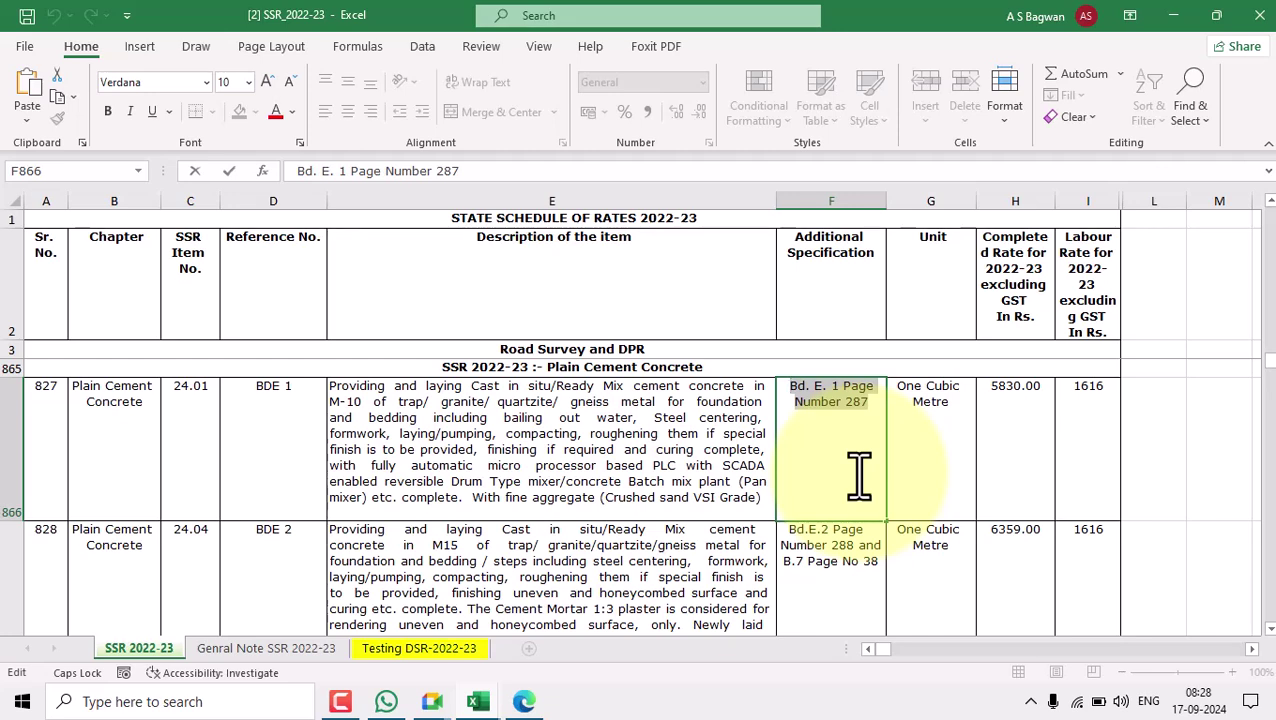
# - Append the copied specification reference to the end of item 3's description in B19 of the estimate workbook
pyautogui.moveTo(468, 702)
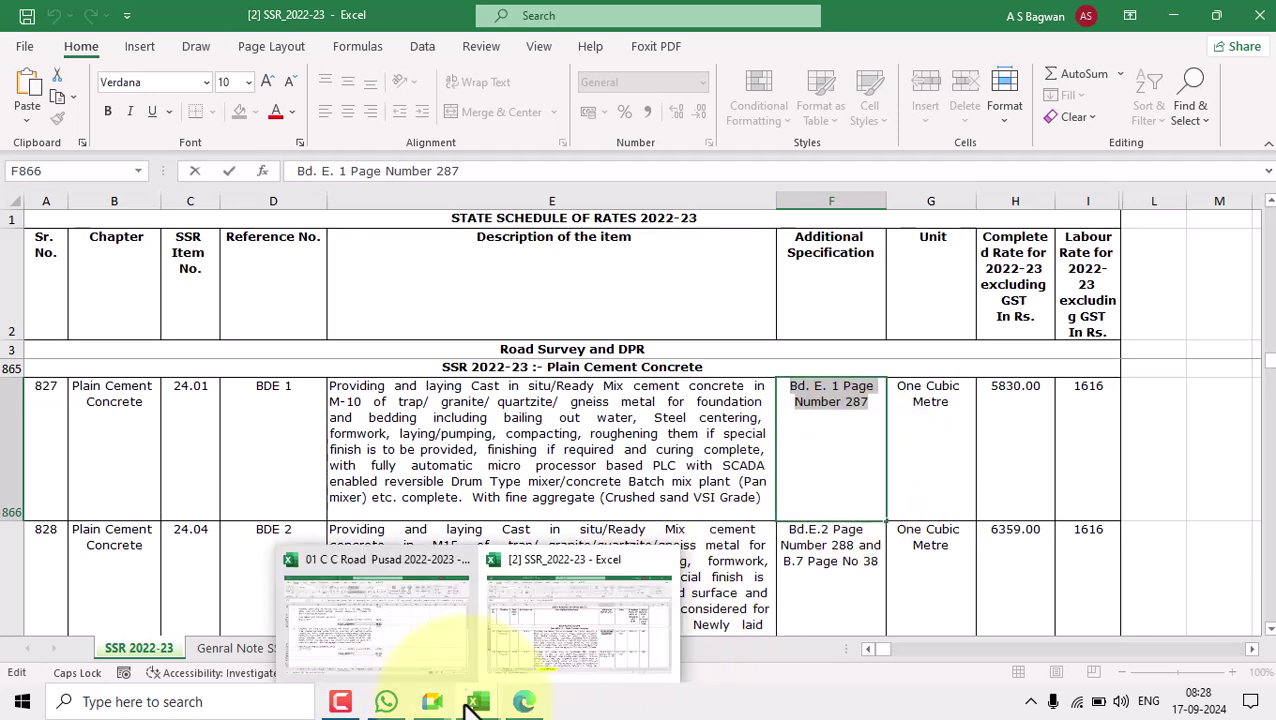
pyautogui.click(445, 606)
pyautogui.doubleClick(532, 470)
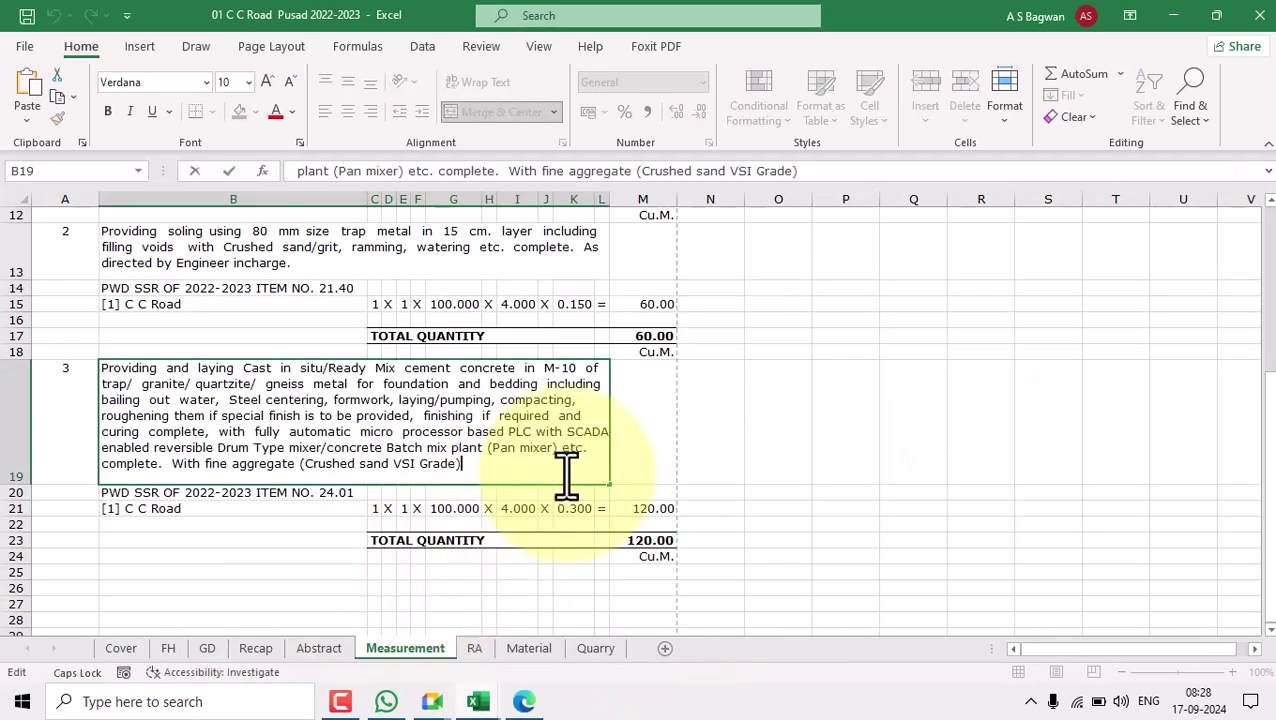
pyautogui.hotkey('ctrl', 'v')
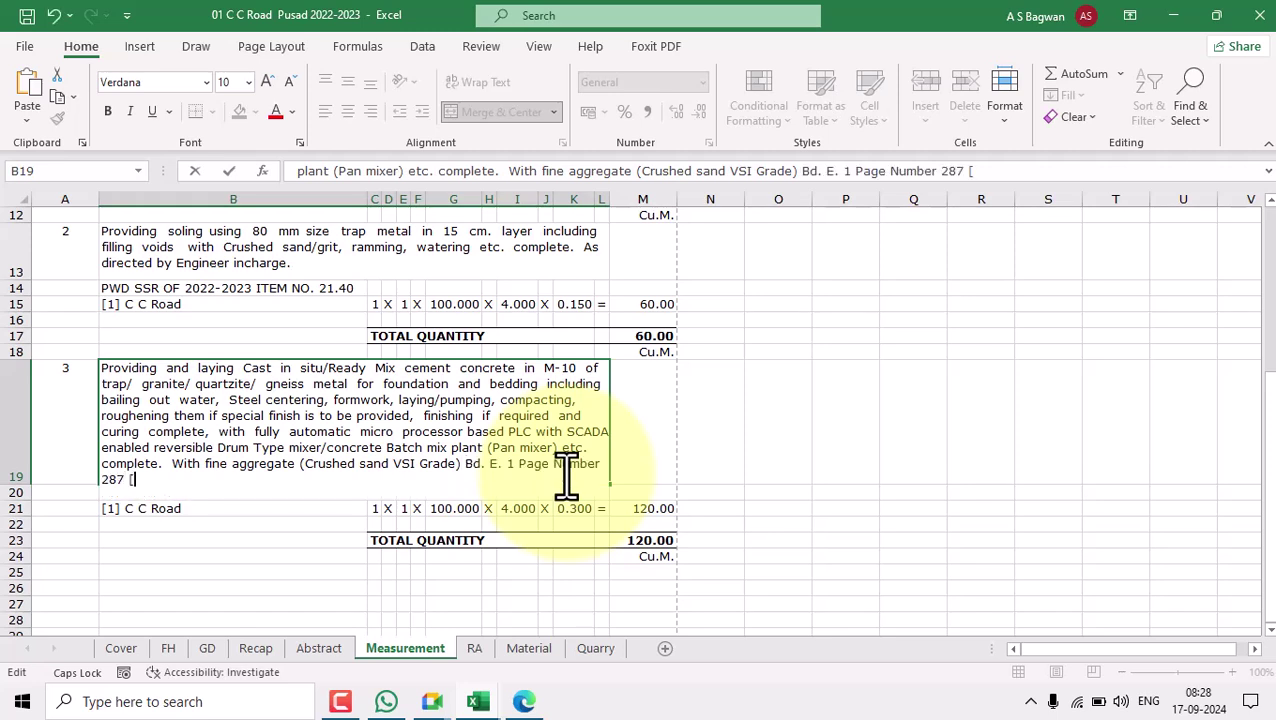
# - End item 3's description with [NON SCADA] in capitals and increase row 19's height to fit the whole text
pyautogui.write('[non scada]')
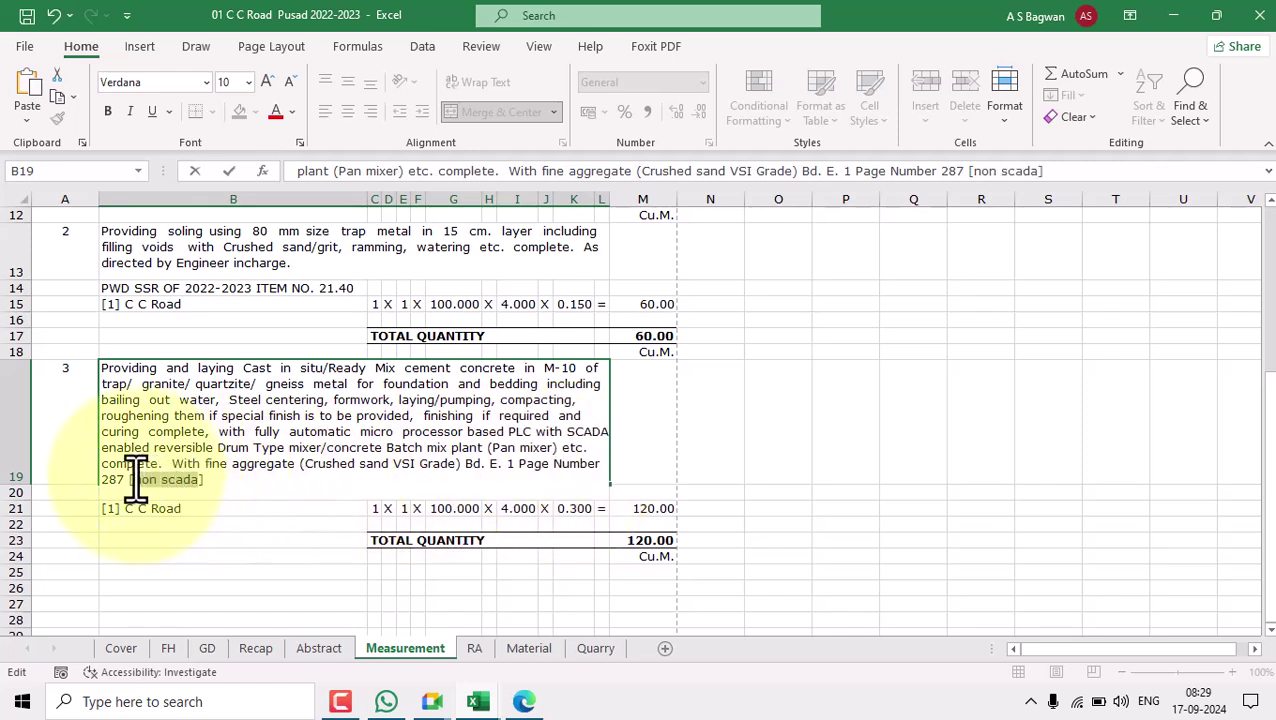
pyautogui.moveTo(135, 480); pyautogui.dragTo(129, 480)
pyautogui.press('capslock')
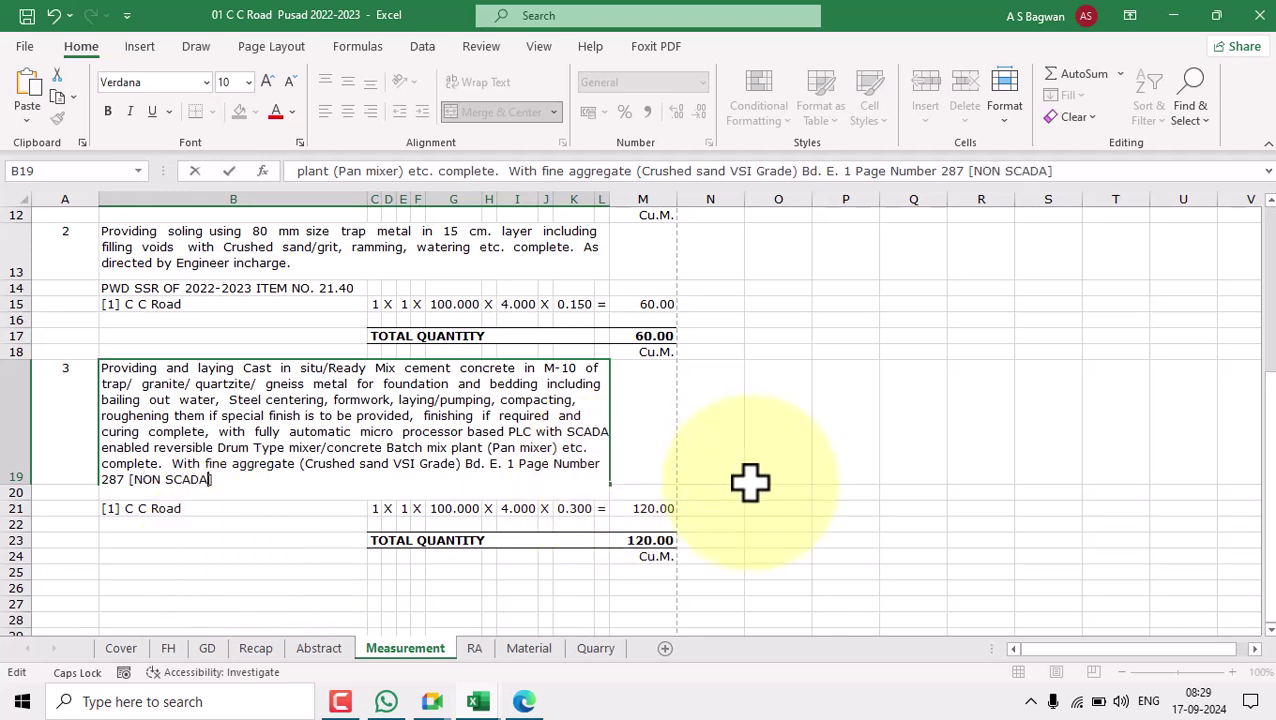
pyautogui.click(797, 436)
pyautogui.click(348, 455)
pyautogui.moveTo(16, 484); pyautogui.dragTo(24, 496)
pyautogui.moveTo(312, 519); pyautogui.dragTo(590, 520)
pyautogui.click(922, 528)
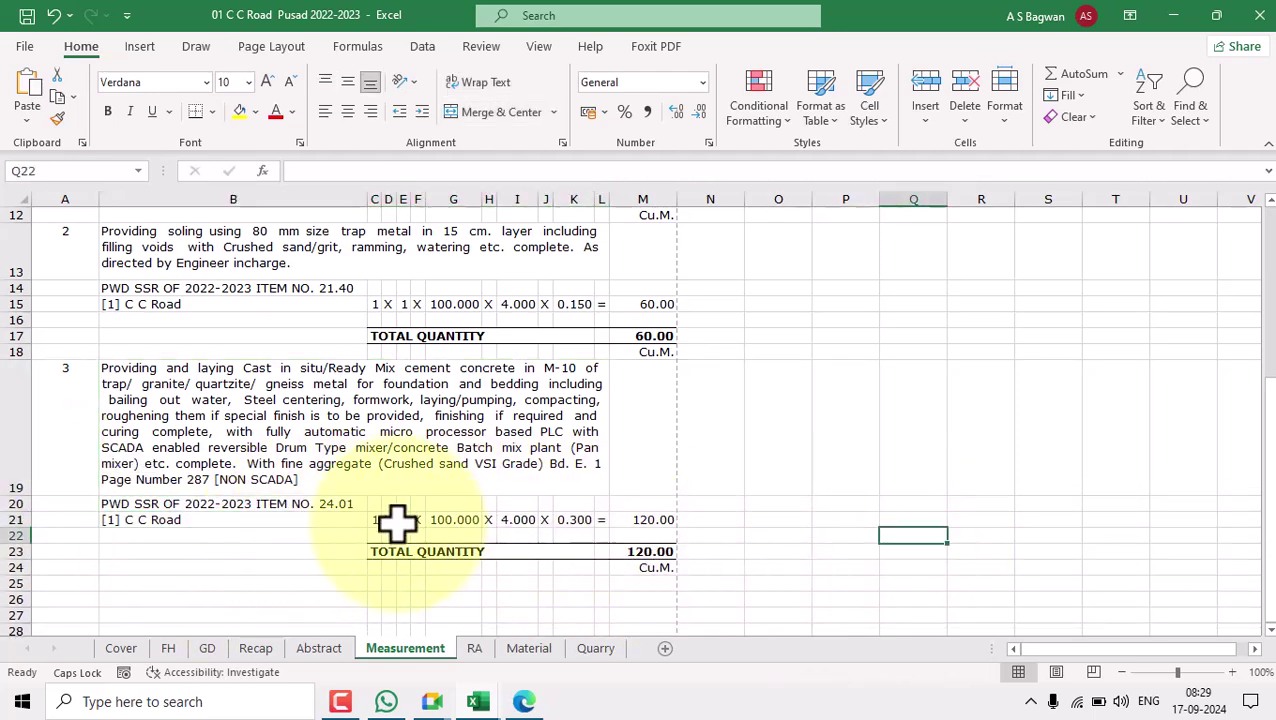
# - Set item 3's C C Road thickness in K21 to 0.075
pyautogui.click(376, 520)
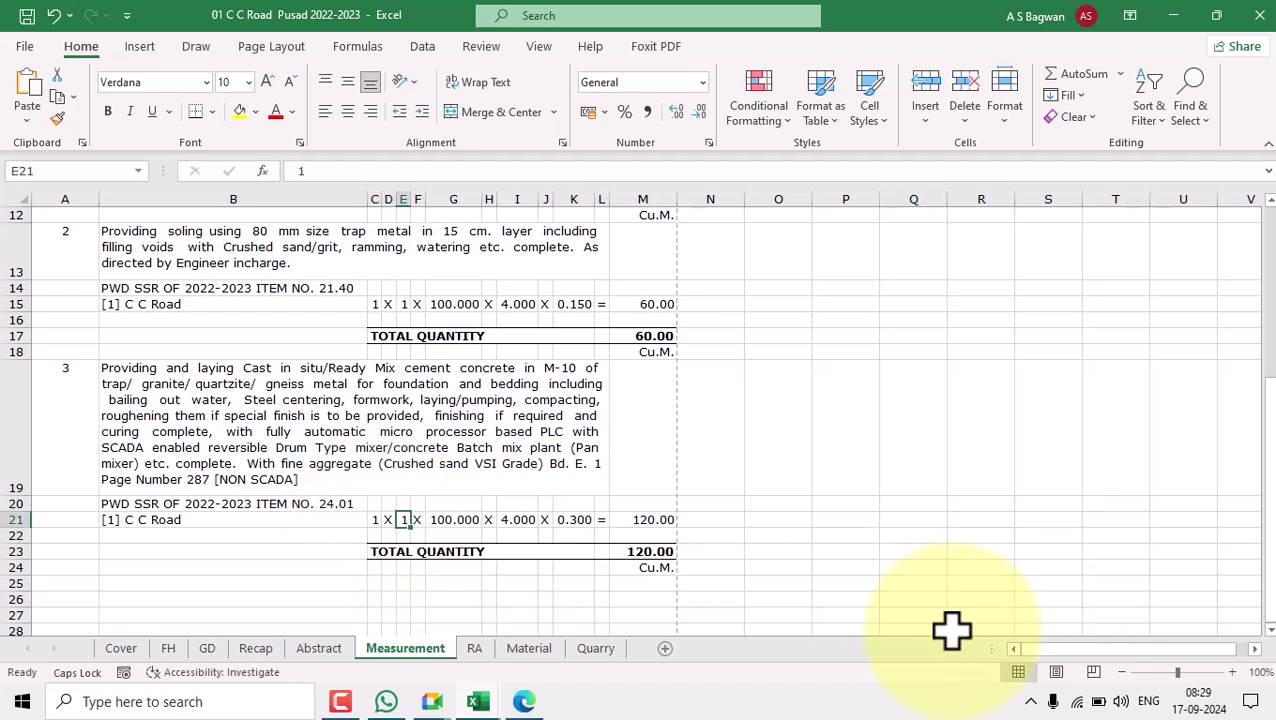
pyautogui.press('Right')
pyautogui.press('Right')
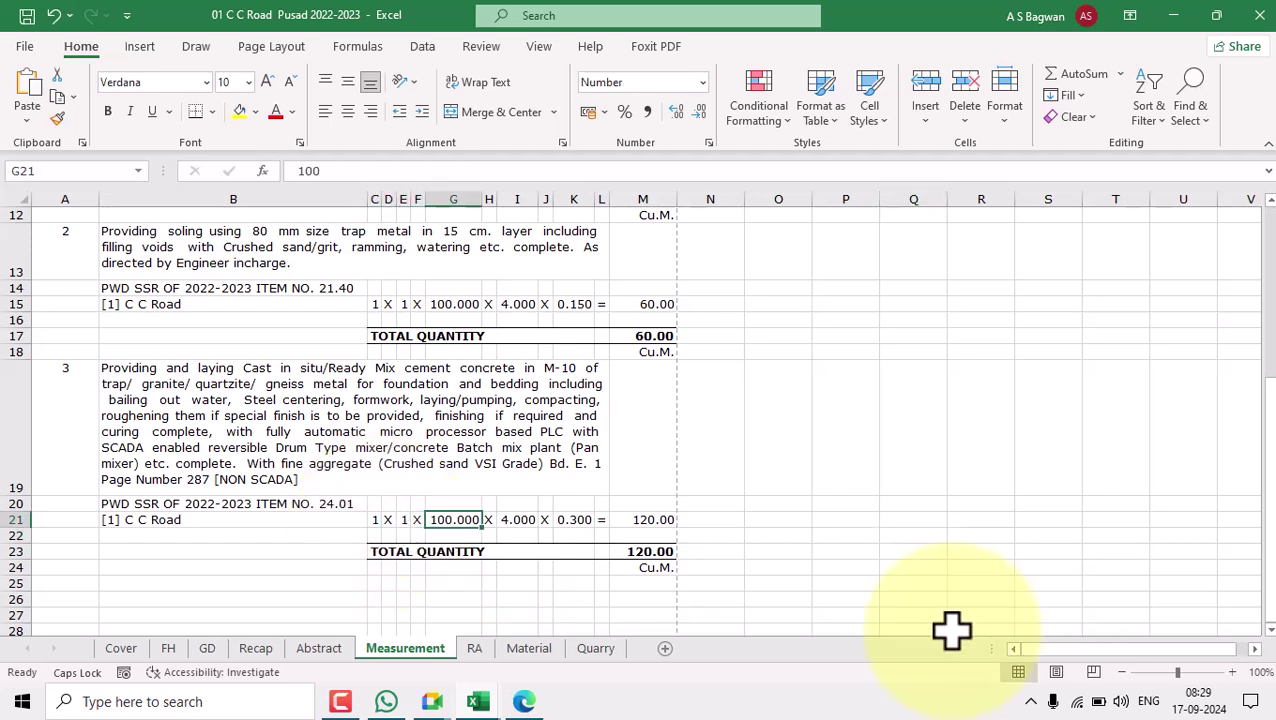
pyautogui.press('Right')
pyautogui.press('Right')
pyautogui.press('Right')
pyautogui.press('Right')
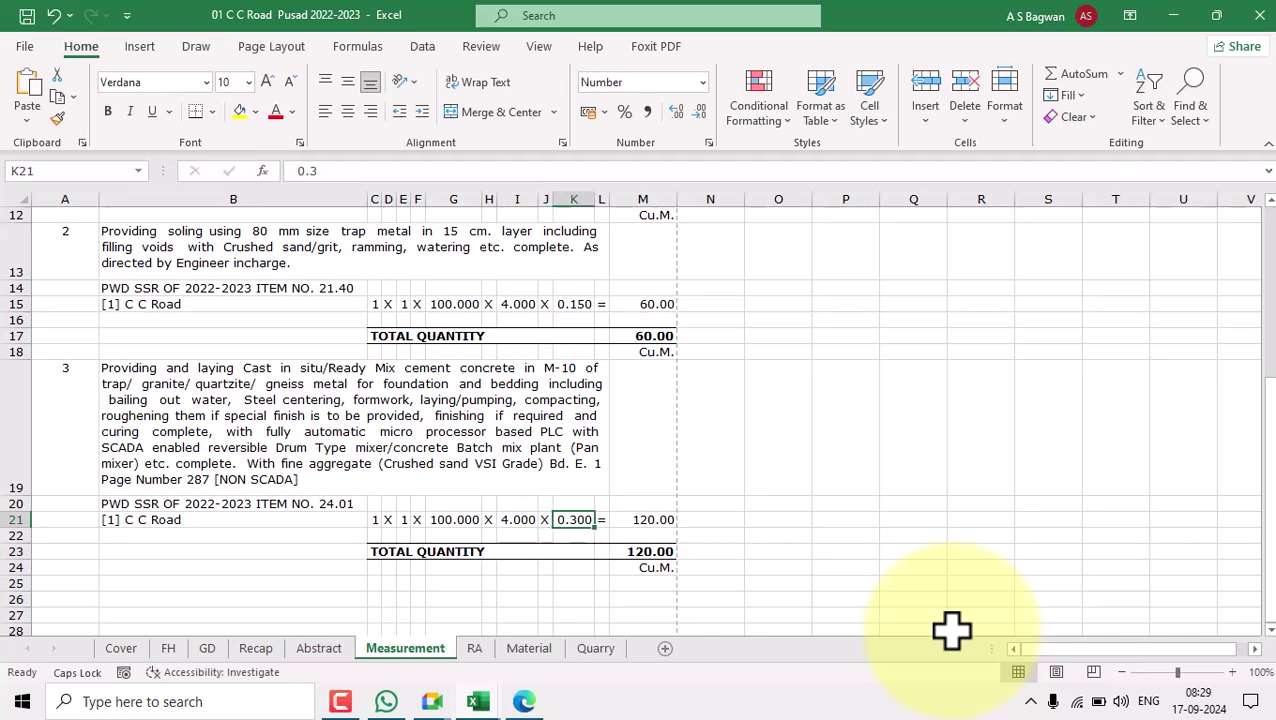
pyautogui.write('.07')
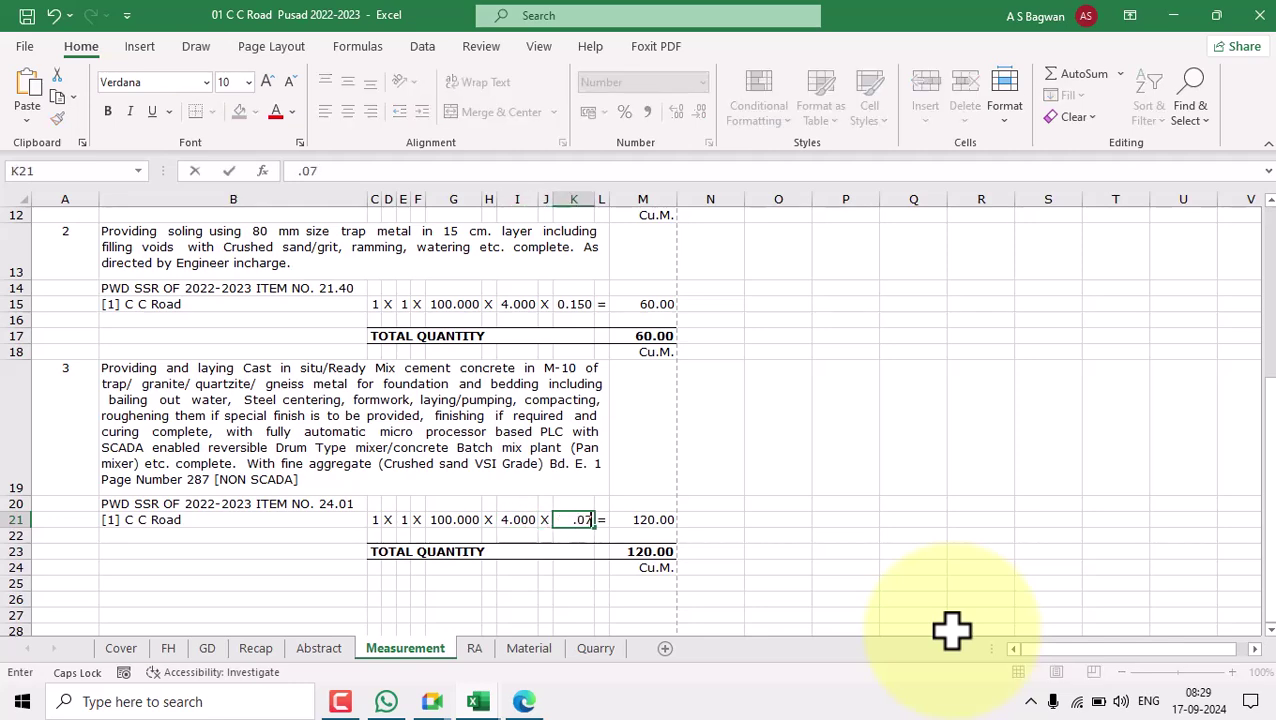
pyautogui.write('5')
pyautogui.press('Return')
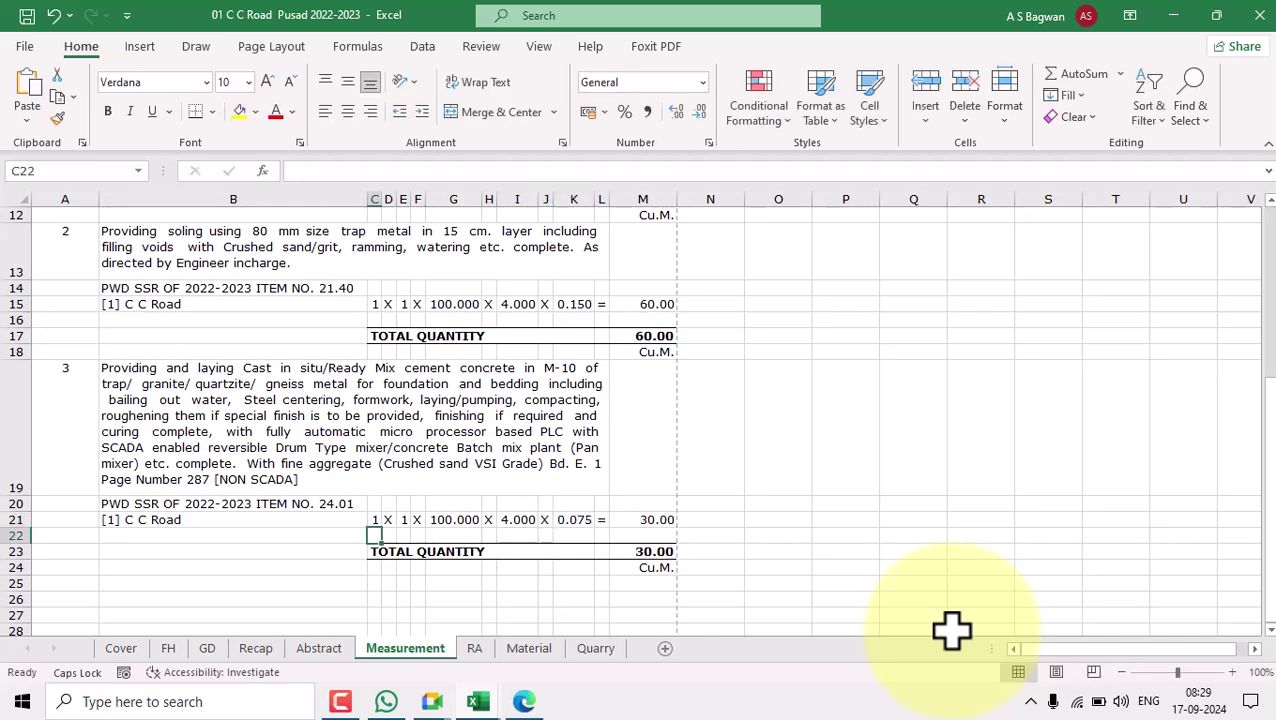
# - Try thicknesses of 0.1, 0.125 and 0.15 in K21 for item 3
pyautogui.click(582, 521)
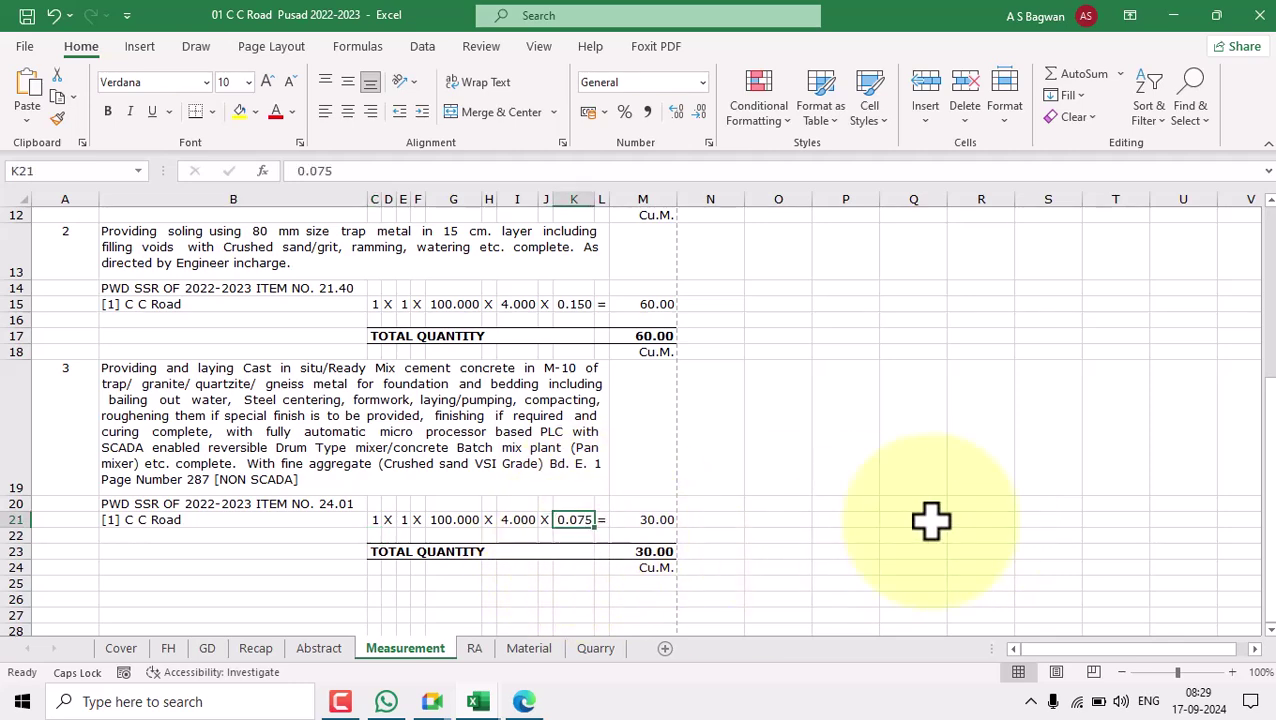
pyautogui.write('.1')
pyautogui.press('Return')
pyautogui.click(584, 520)
pyautogui.write('.125')
pyautogui.press('Return')
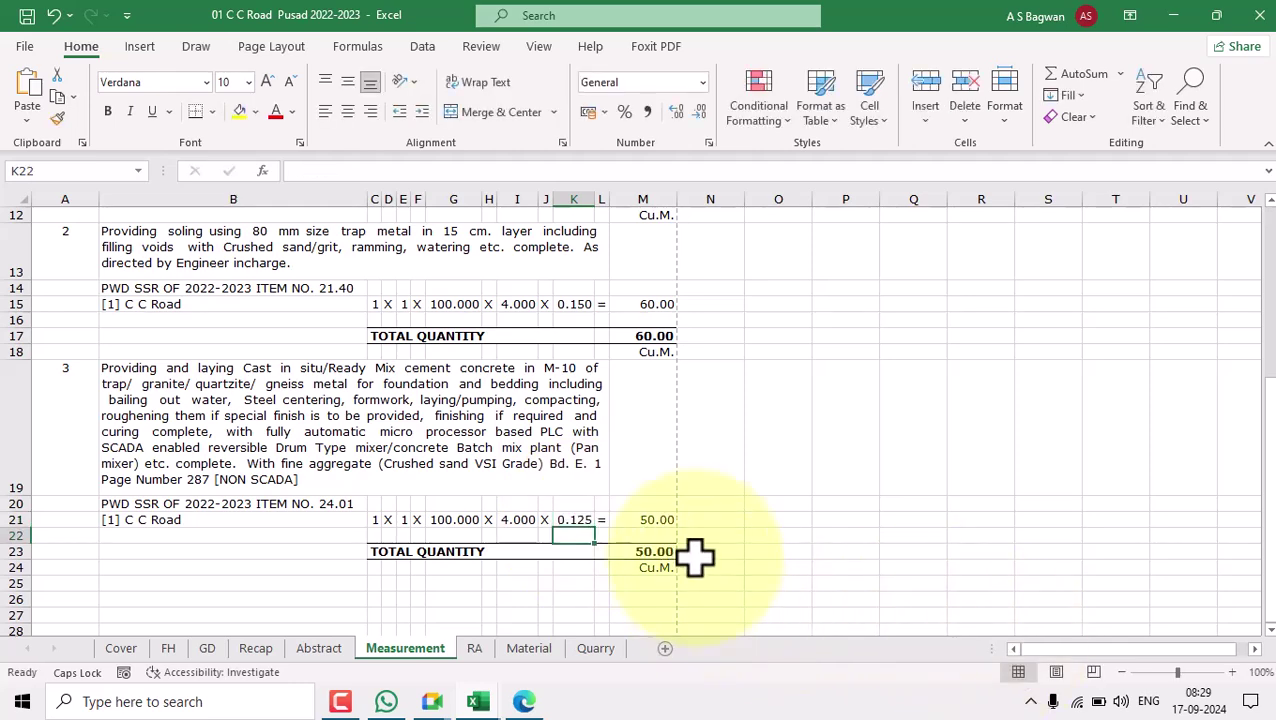
pyautogui.click(575, 519)
pyautogui.write('.15')
pyautogui.press('Return')
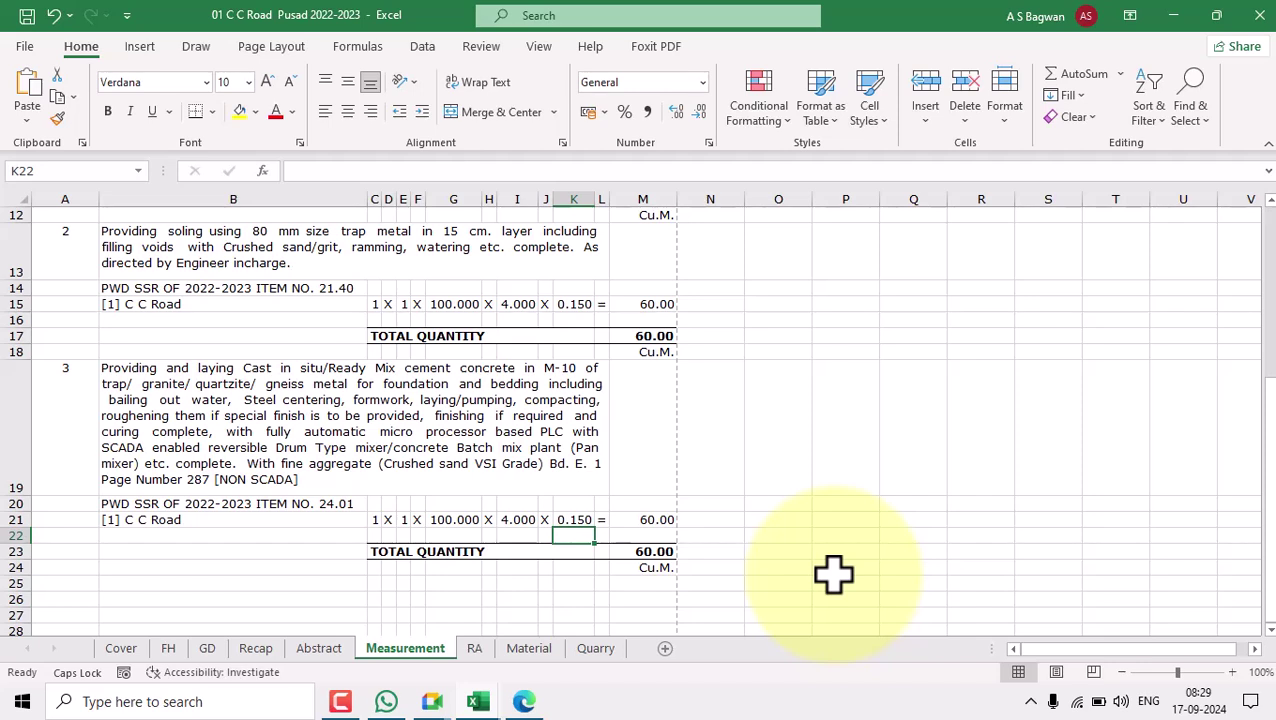
# - Set item 3's thickness in K21 to 0.1 and check the quantity and total formulas in M21 and M23
pyautogui.click(572, 520)
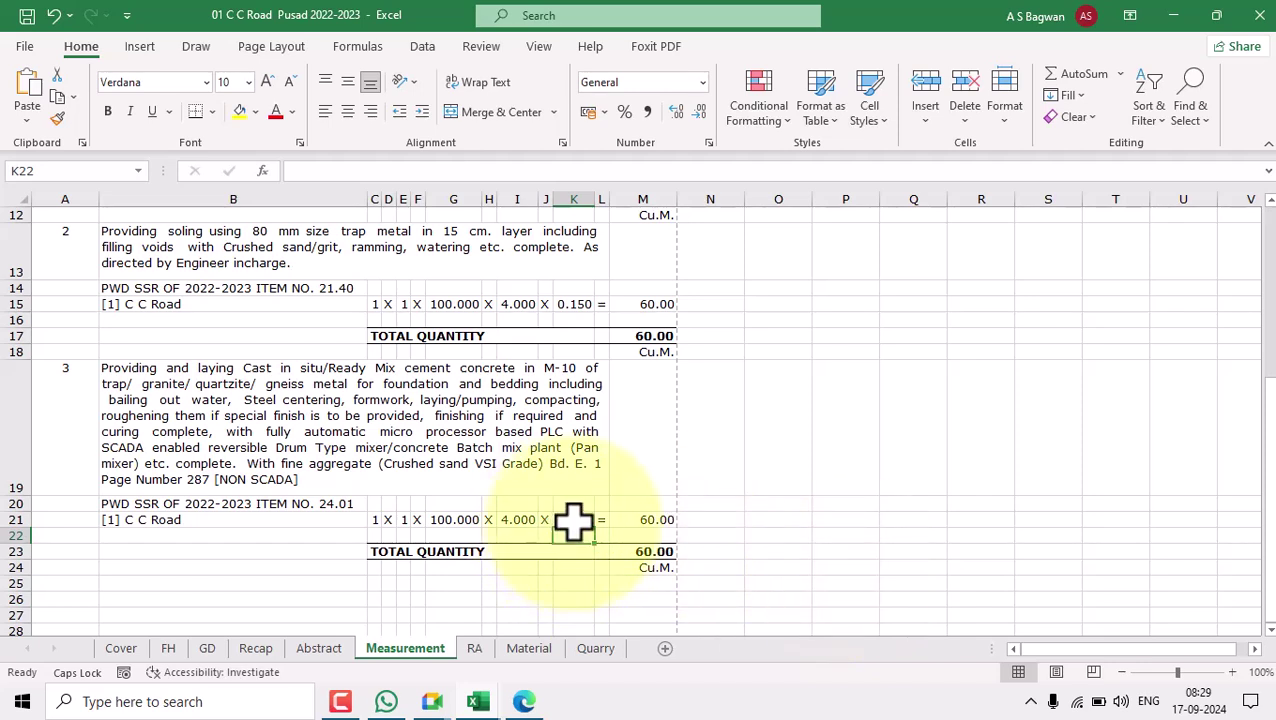
pyautogui.press('BackSpace')
pyautogui.press('Return')
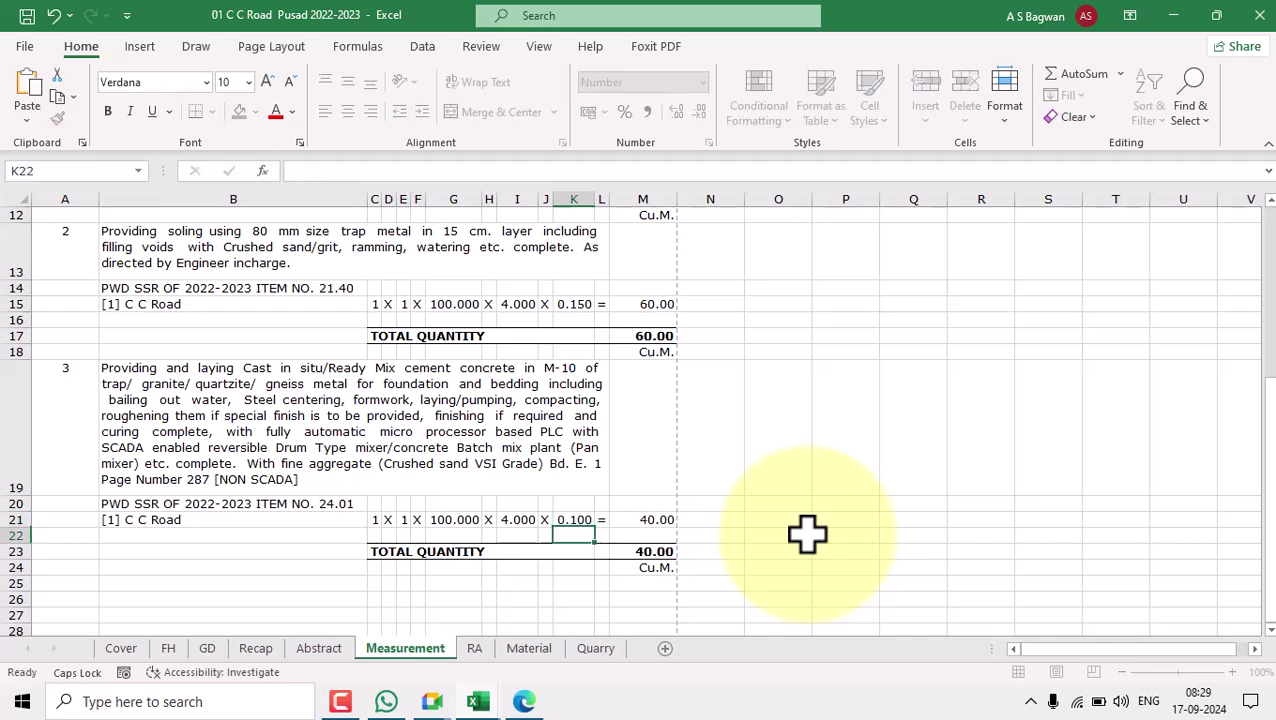
pyautogui.click(656, 519)
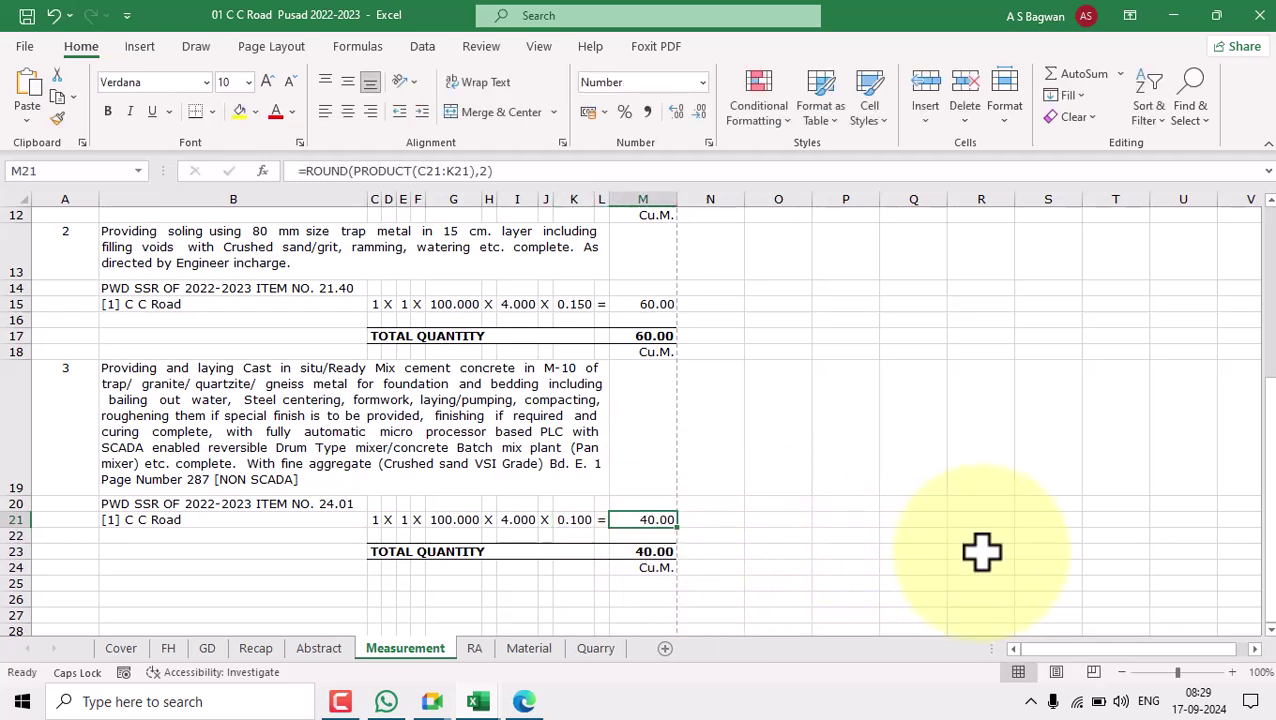
pyautogui.click(660, 552)
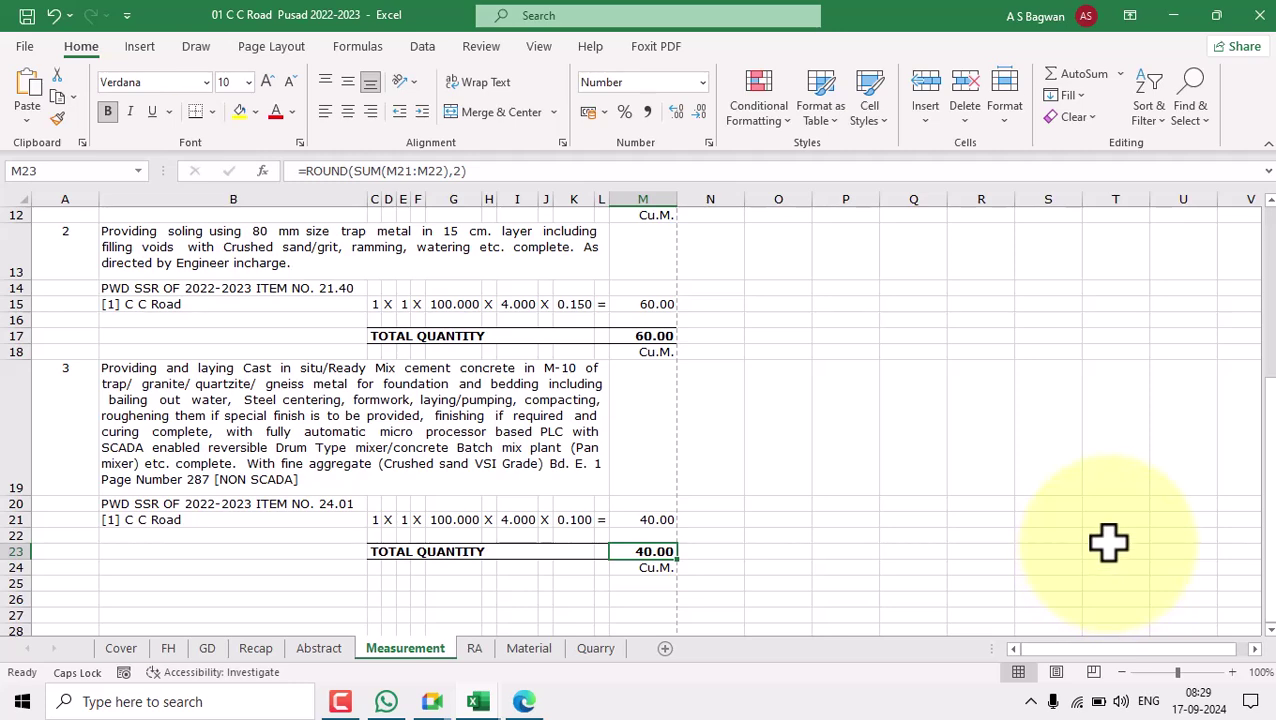